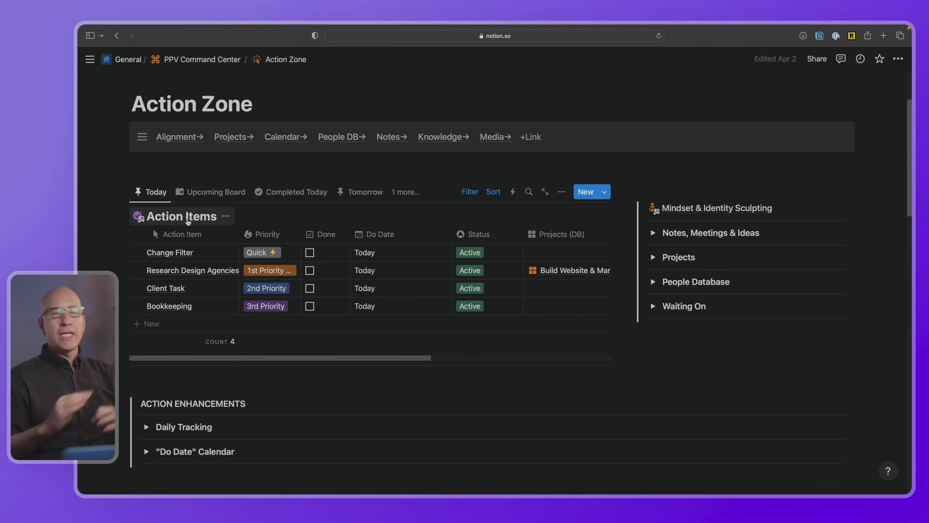
# - Change the Done rule in the Action Items filter of the Today view to Is Unchecked
pyautogui.click(470, 192)
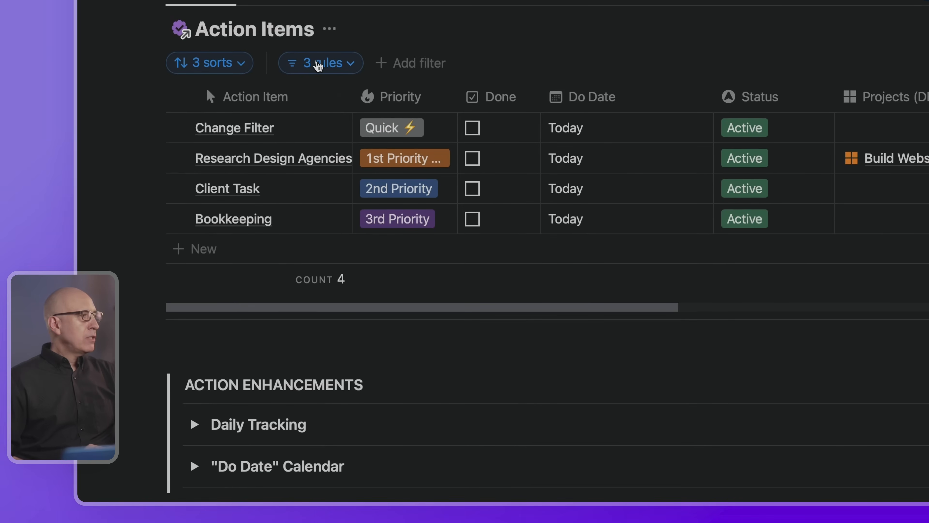
pyautogui.click(318, 64)
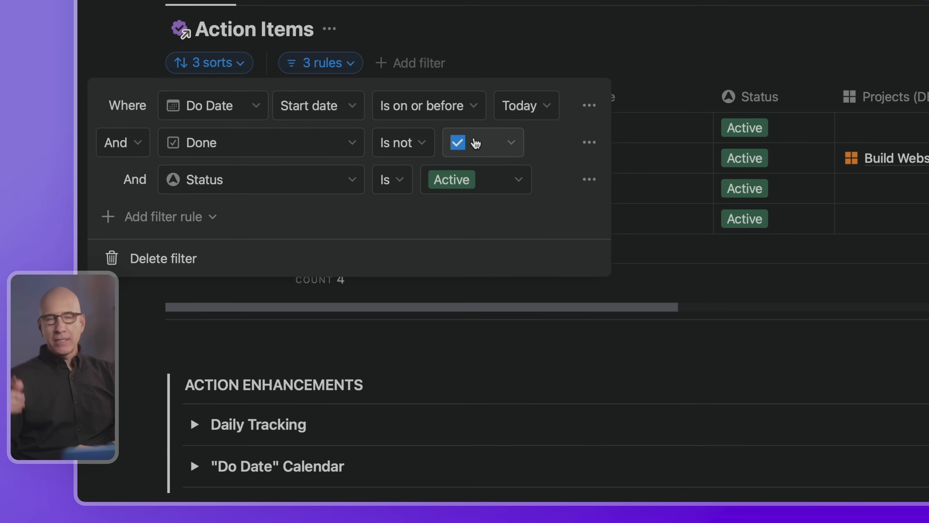
pyautogui.click(411, 142)
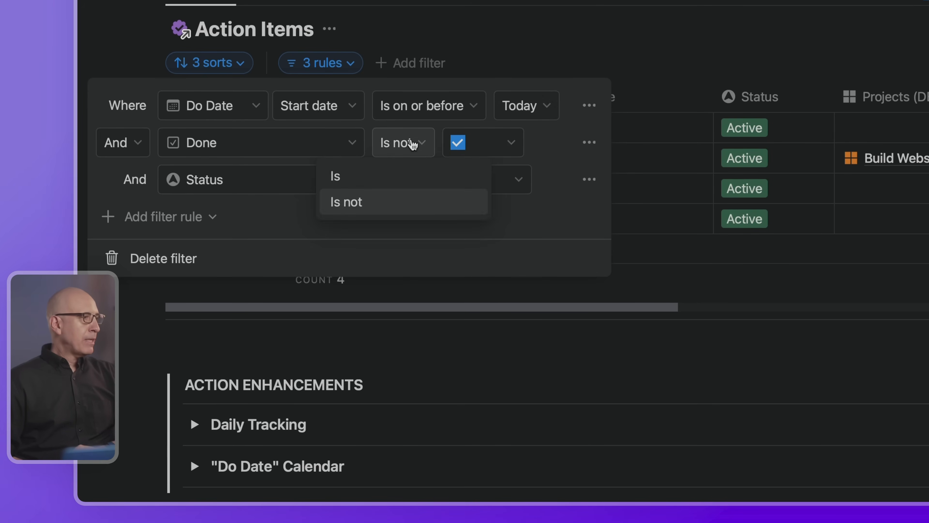
pyautogui.click(363, 180)
pyautogui.click(435, 143)
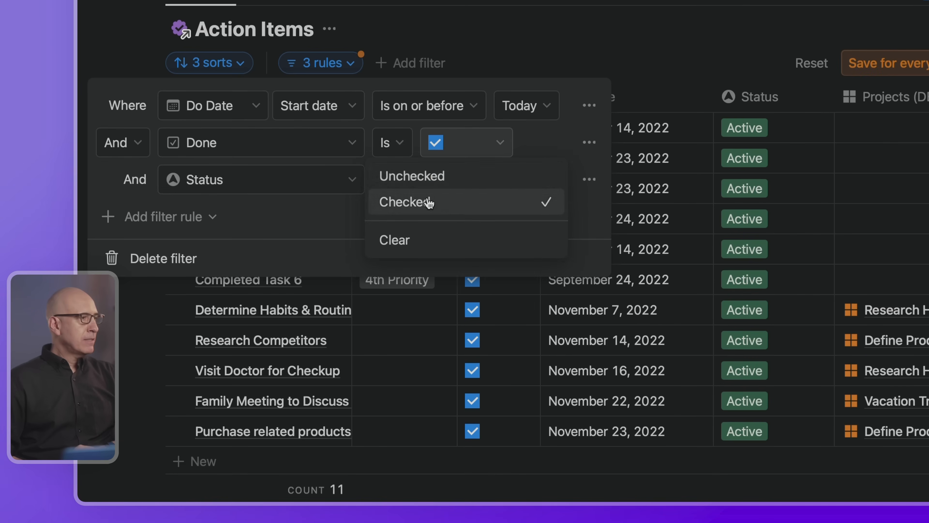
pyautogui.click(426, 174)
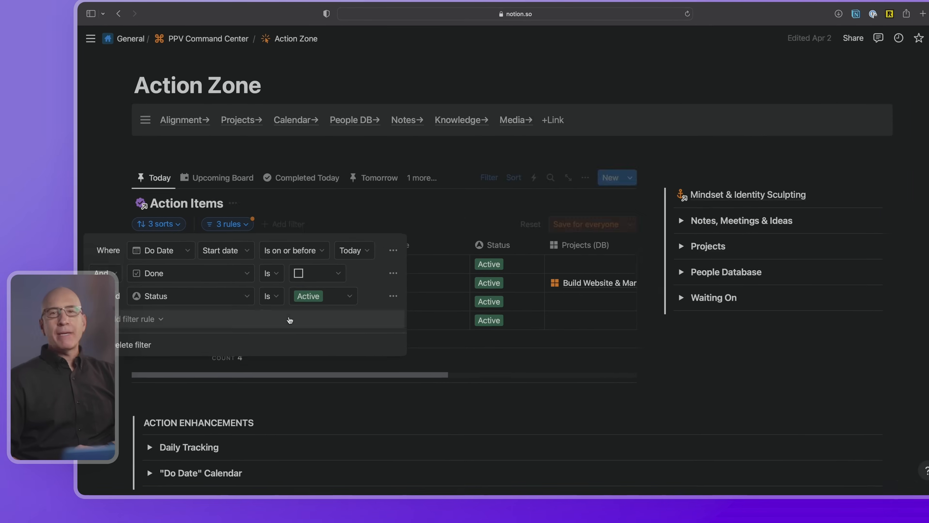
# - Add a filter rule limiting the Today view to Priority Is Quick, and save the filter for everyone
pyautogui.click(132, 320)
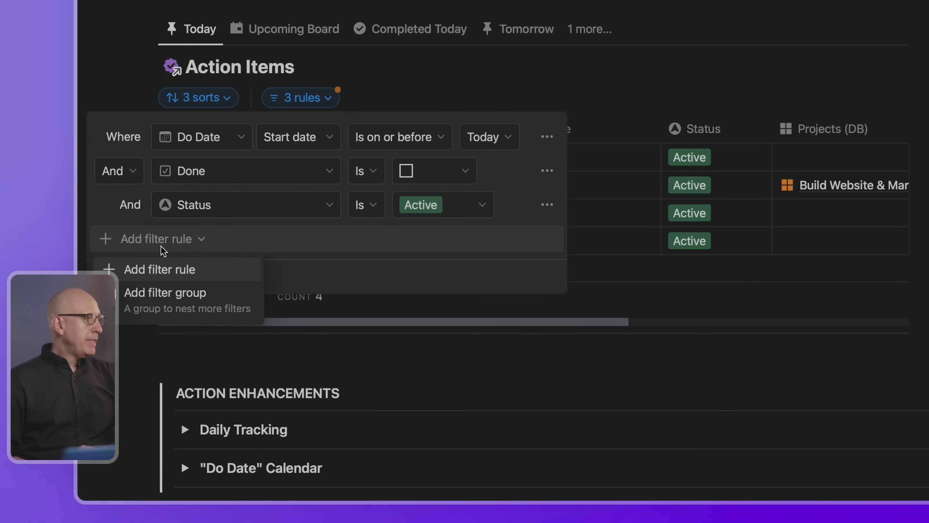
pyautogui.click(171, 269)
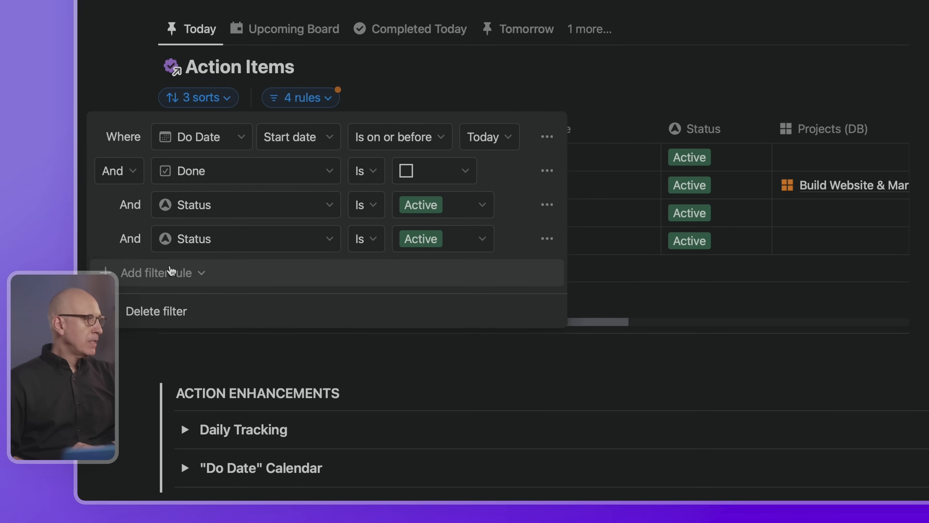
pyautogui.click(217, 237)
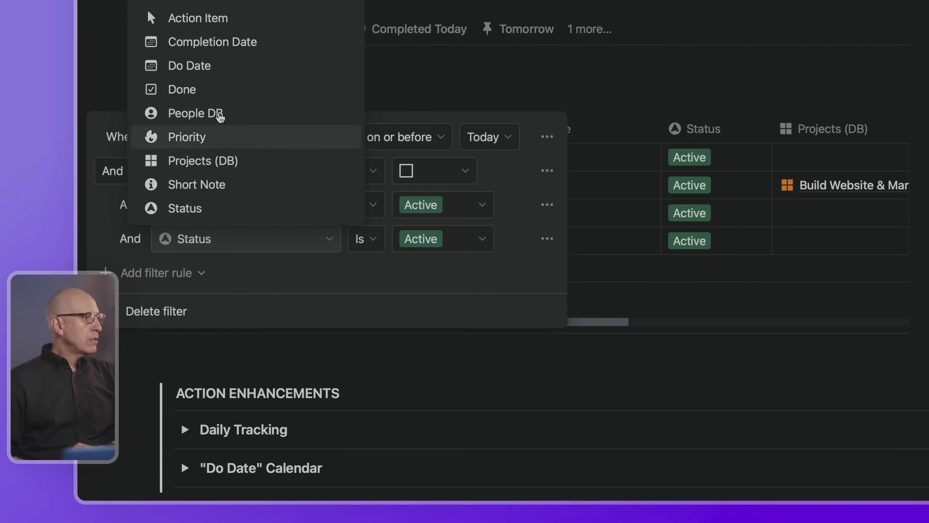
pyautogui.click(214, 136)
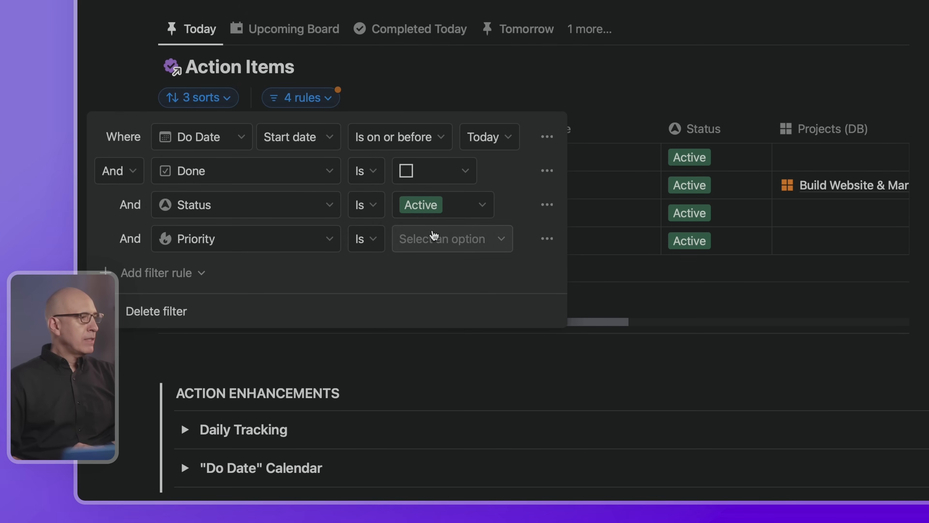
pyautogui.click(432, 237)
pyautogui.click(391, 23)
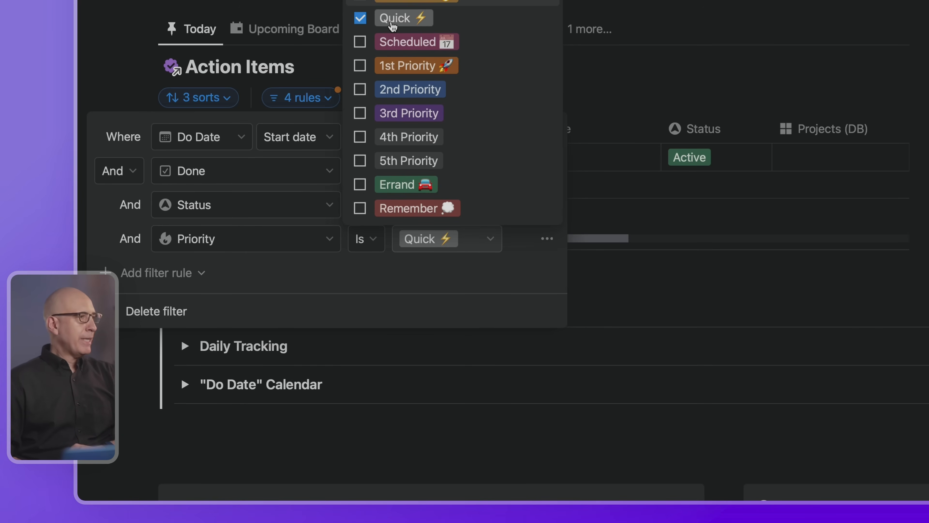
pyautogui.click(398, 273)
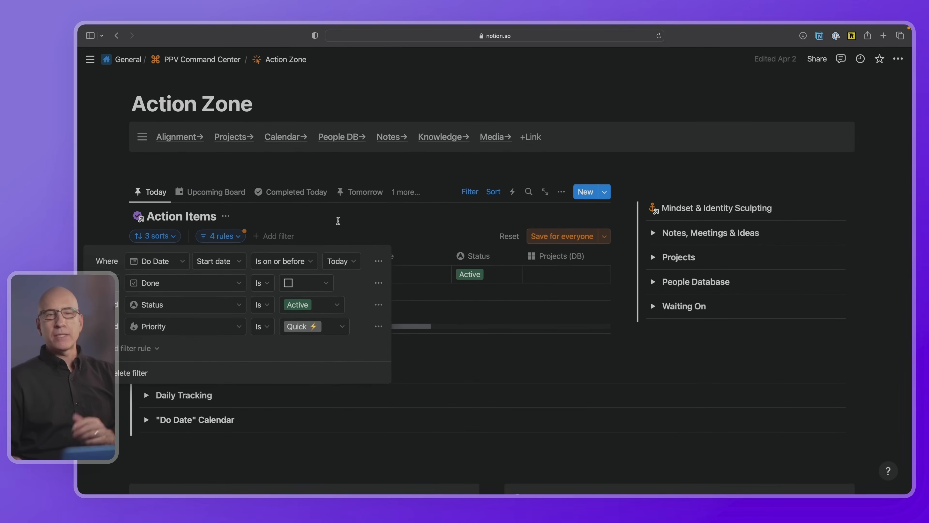
pyautogui.click(342, 212)
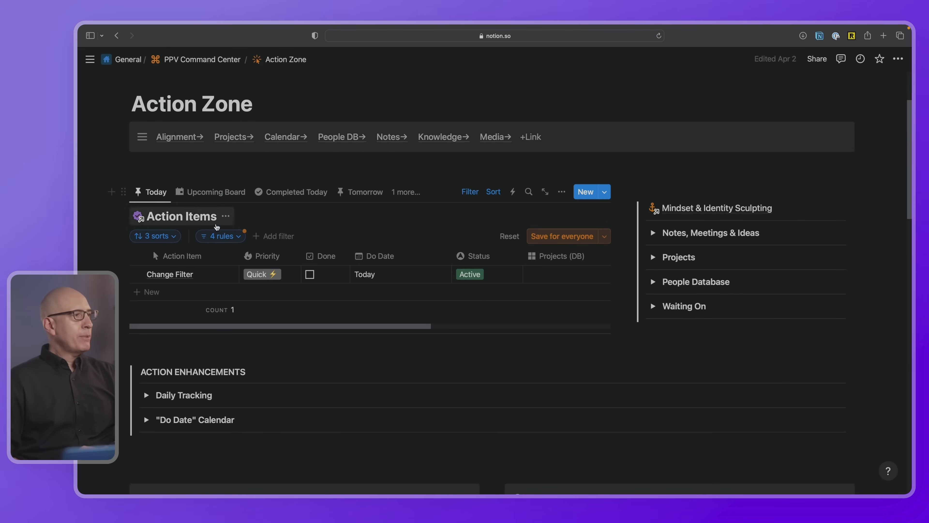
pyautogui.click(557, 237)
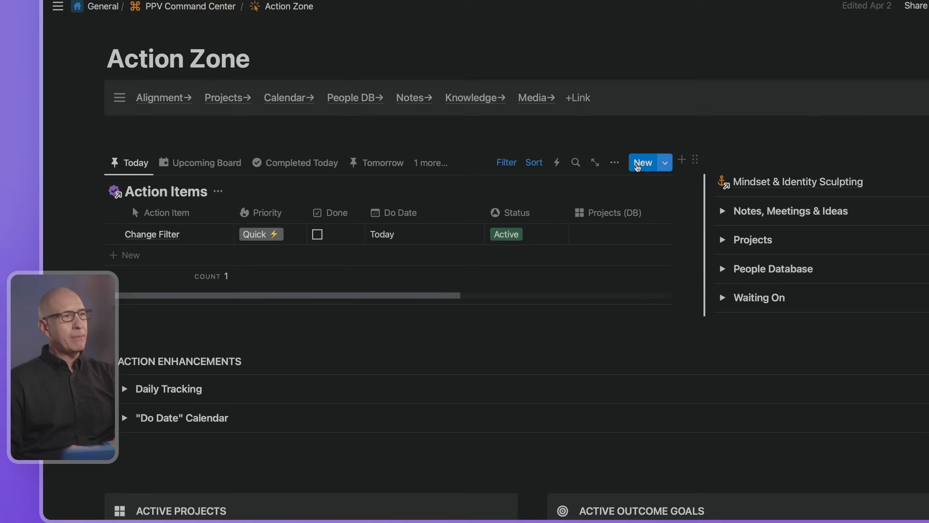
# - Create an action item in the Today view and name it "New"
pyautogui.click(638, 164)
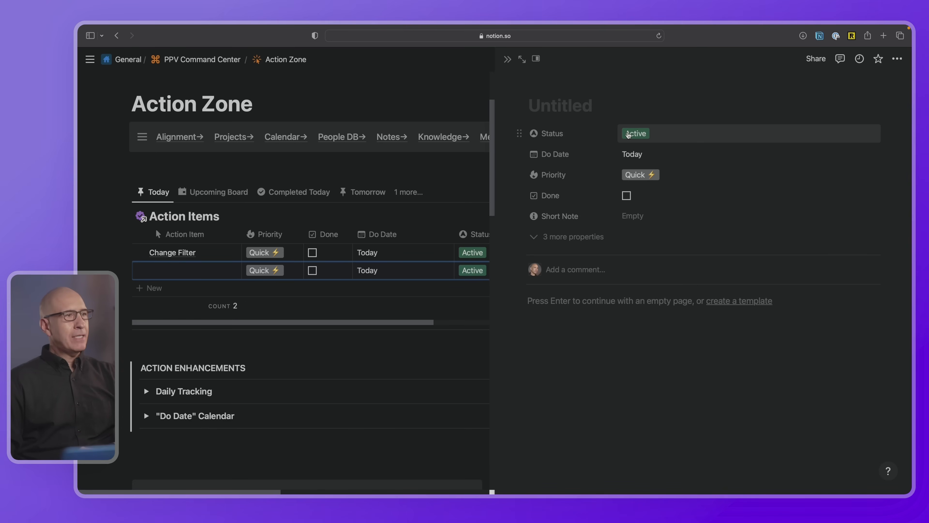
pyautogui.click(641, 134)
pyautogui.click(642, 109)
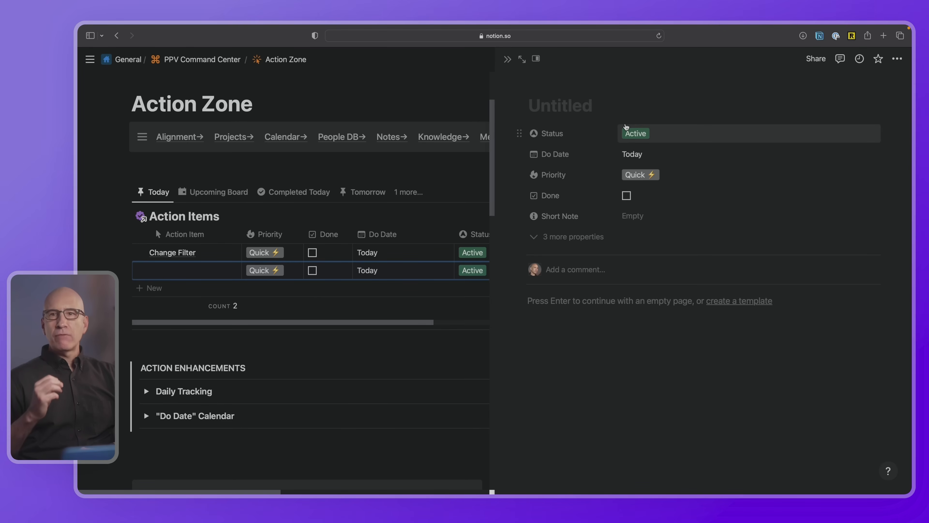
pyautogui.click(506, 60)
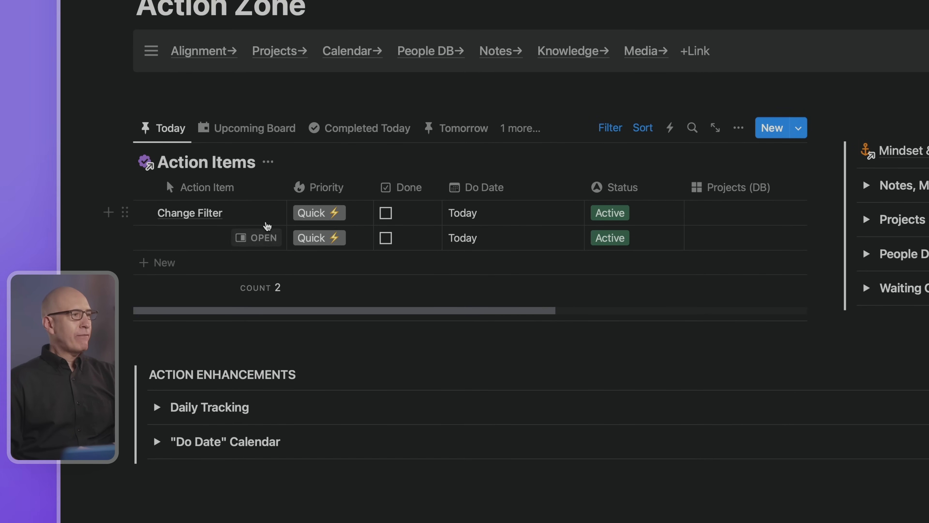
pyautogui.click(189, 241)
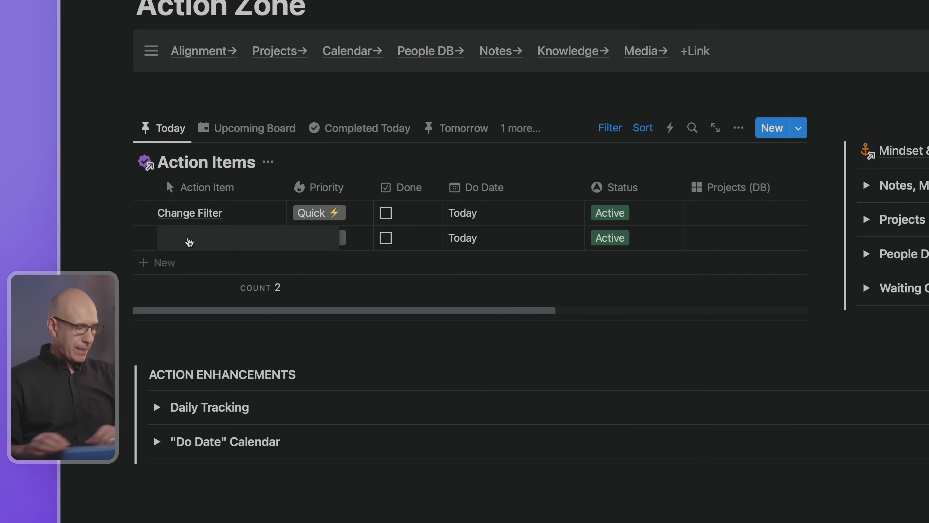
pyautogui.write('New')
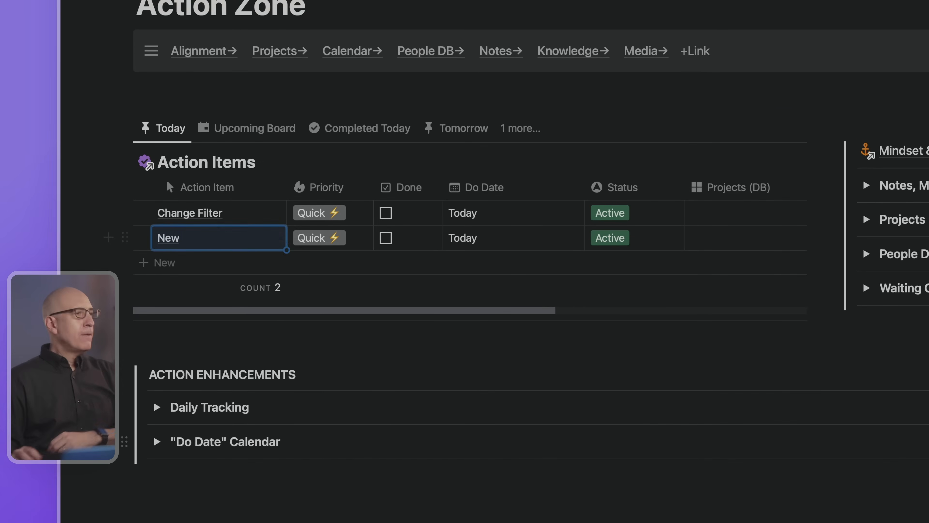
pyautogui.click(828, 18)
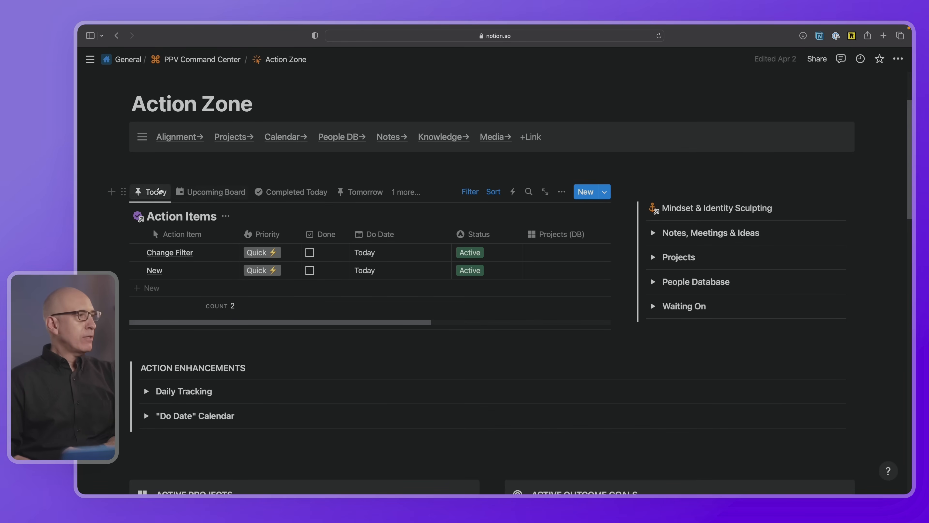
# - Remove the Priority rule from the Today view's filter, save the change for everyone, and hide the filter bar
pyautogui.click(464, 193)
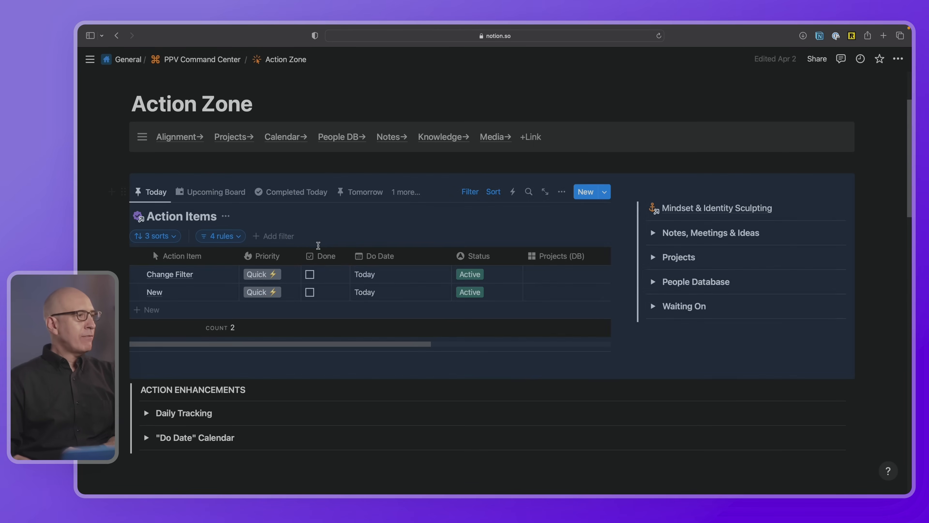
pyautogui.click(221, 236)
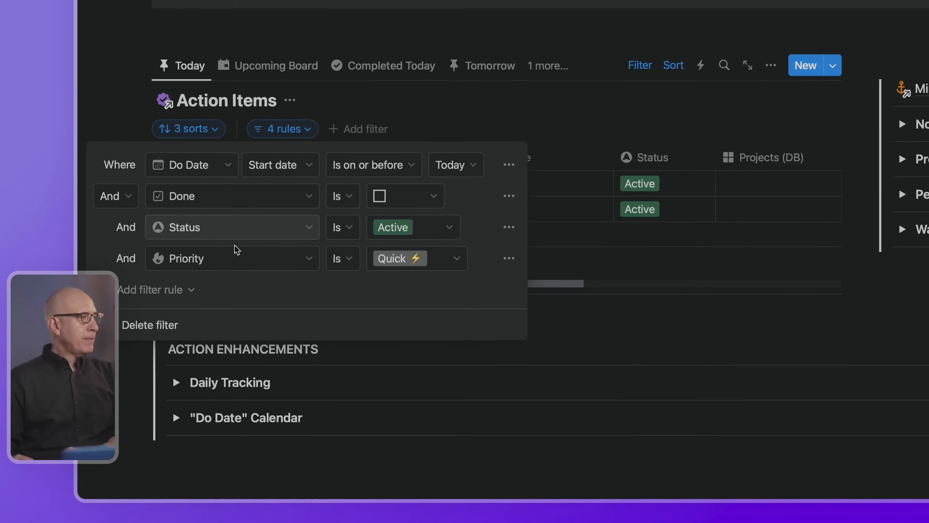
pyautogui.click(514, 256)
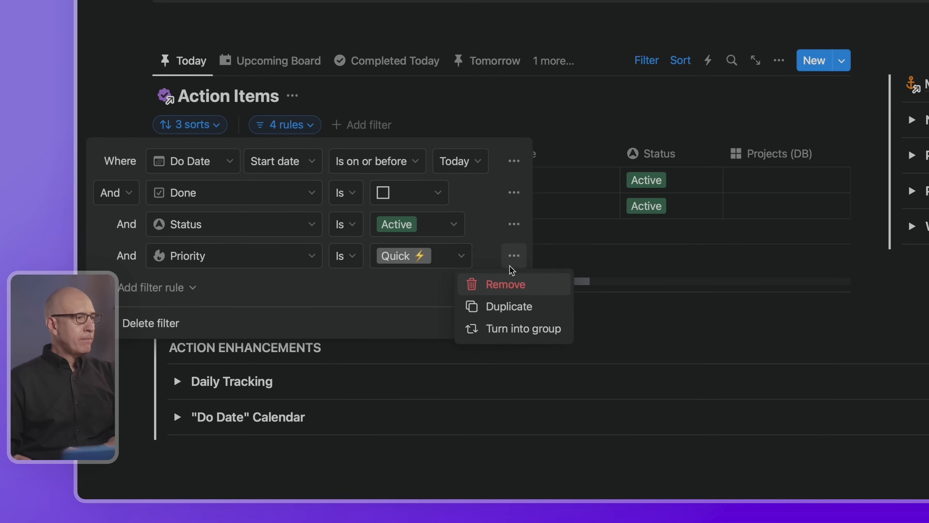
pyautogui.click(498, 284)
pyautogui.click(625, 135)
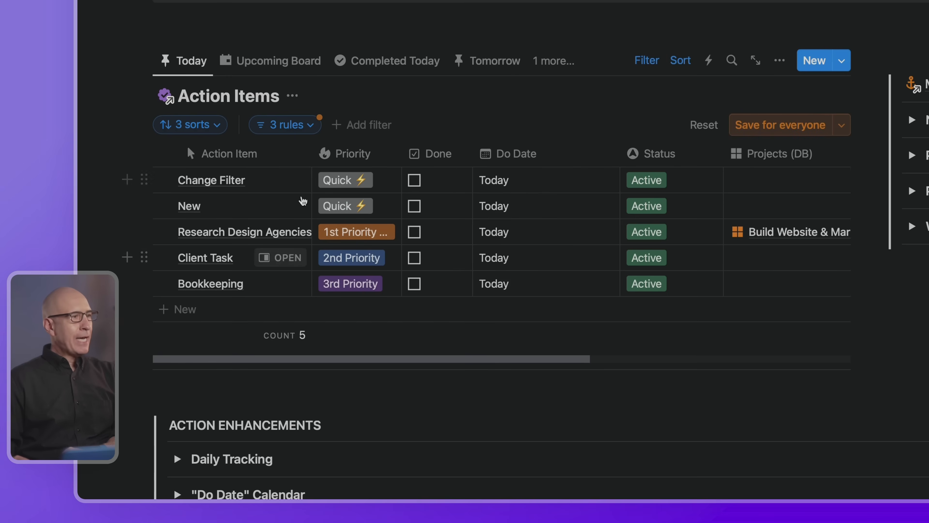
pyautogui.click(741, 136)
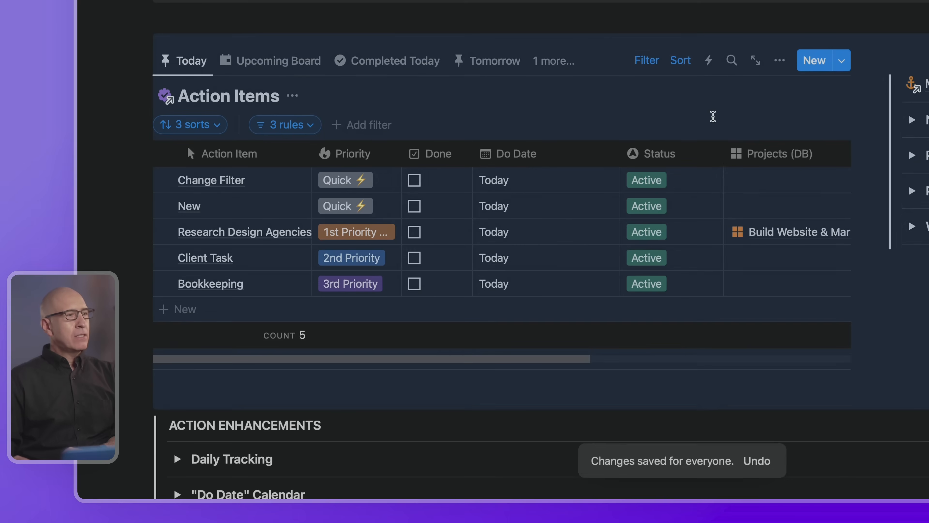
pyautogui.click(655, 62)
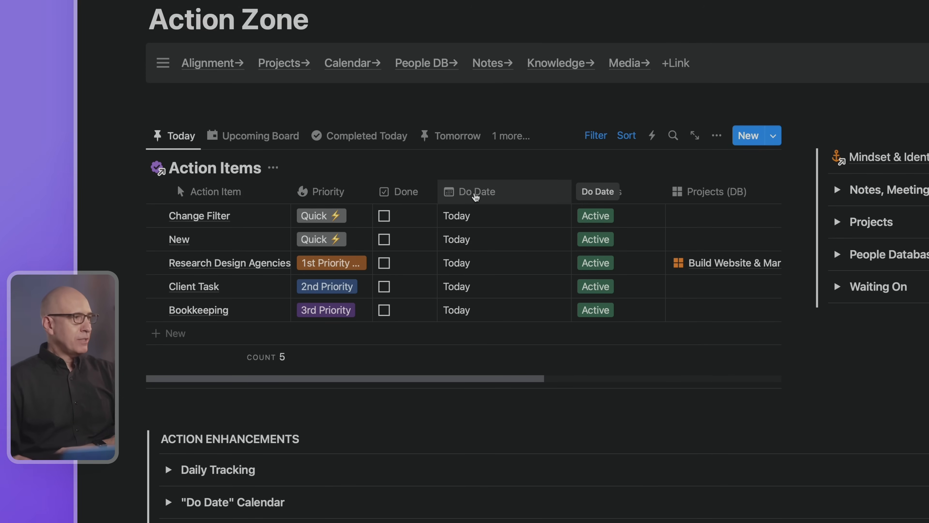
# - Expand the "Do Date" Calendar under Action Enhancements and bring its April 2024 month into view
pyautogui.scroll(-4, 475, 197)
pyautogui.scroll(2, 475, 196)
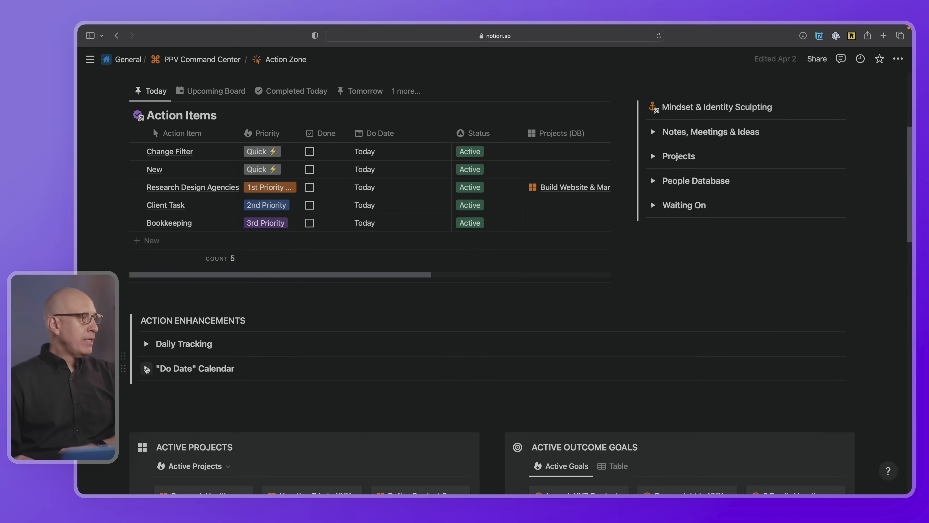
pyautogui.click(146, 369)
pyautogui.scroll(-5, 334, 266)
pyautogui.scroll(-3, 334, 267)
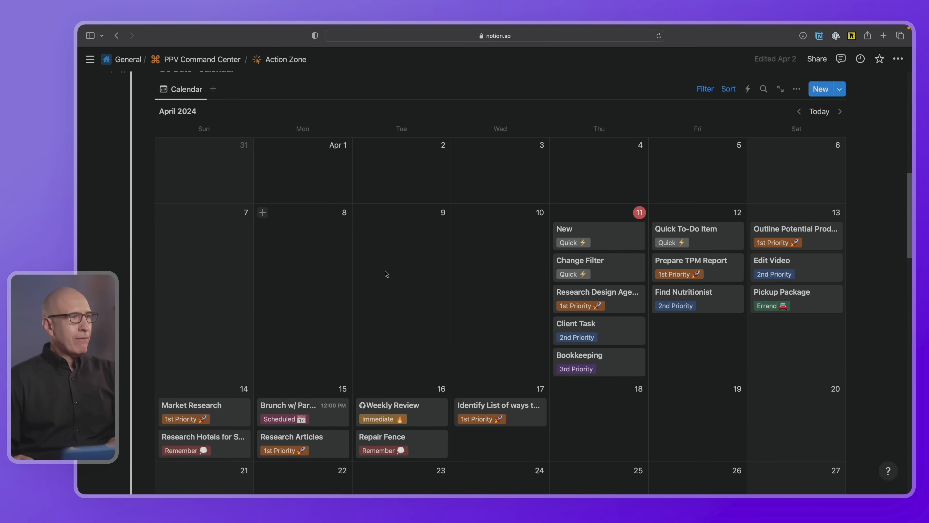
# - Reschedule the Find Nutritionist card to April 13, and return it to April 12
pyautogui.scroll(1, 559, 259)
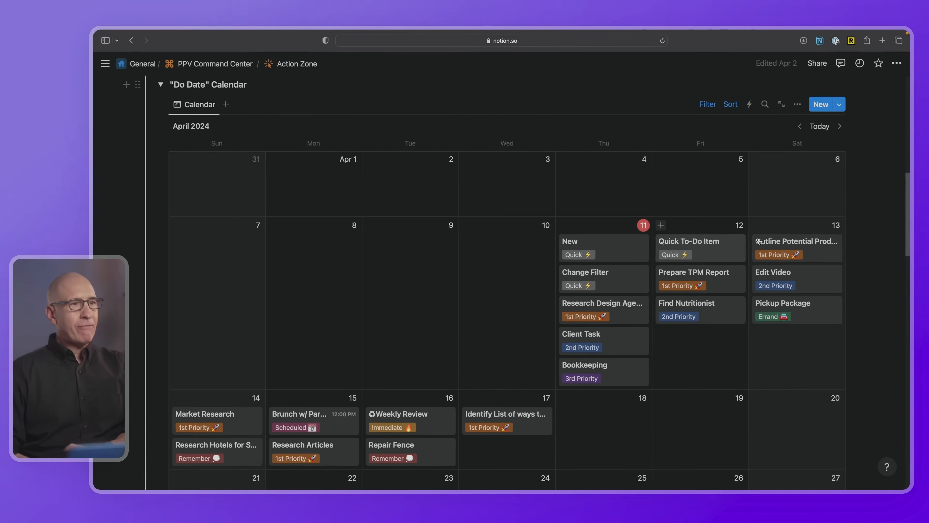
pyautogui.scroll(-1, 439, 401)
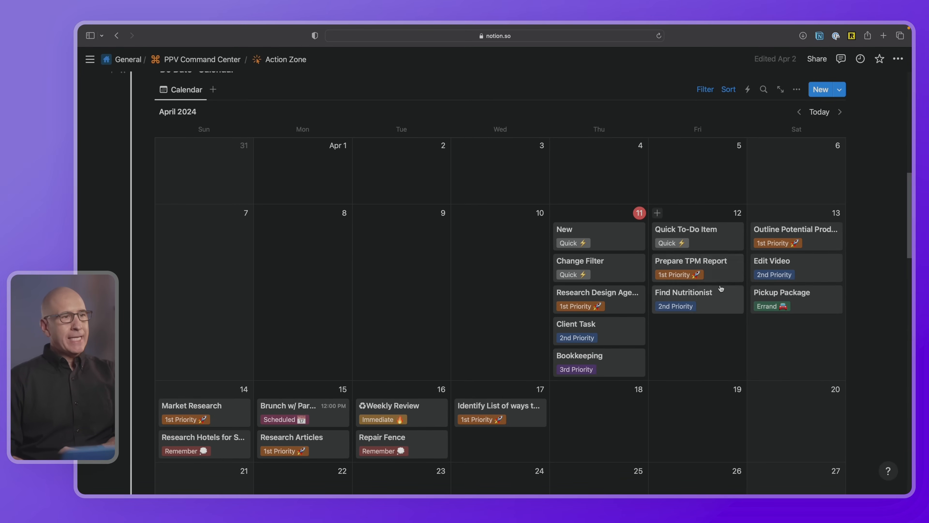
pyautogui.moveTo(697, 295); pyautogui.dragTo(769, 293)
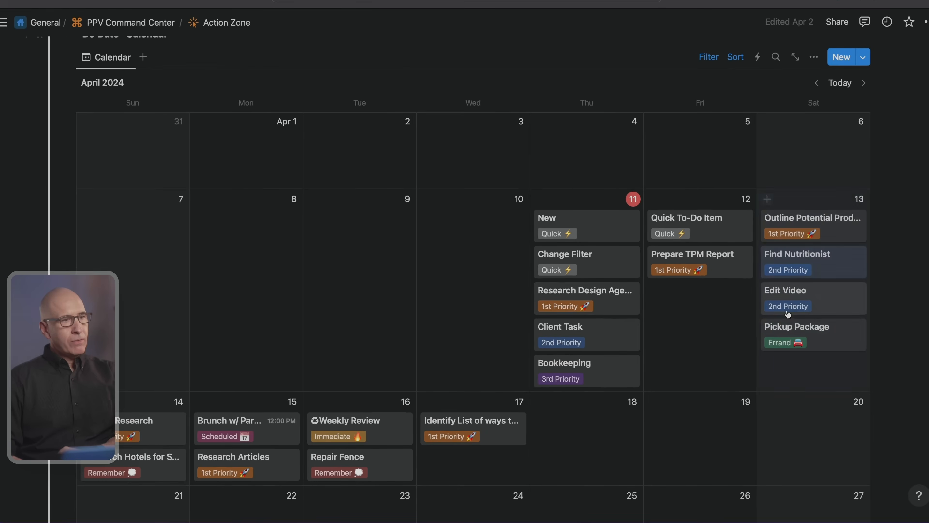
pyautogui.moveTo(786, 259); pyautogui.dragTo(687, 312)
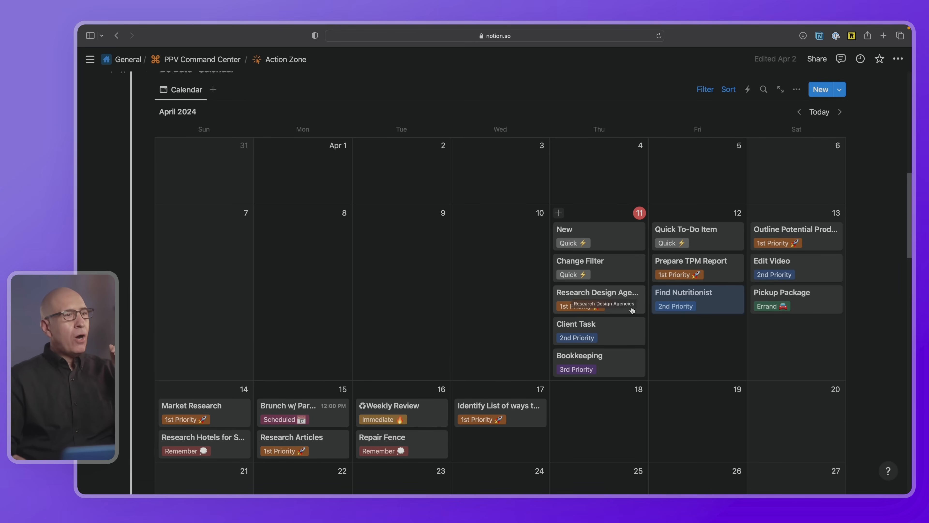
pyautogui.scroll(10, 633, 260)
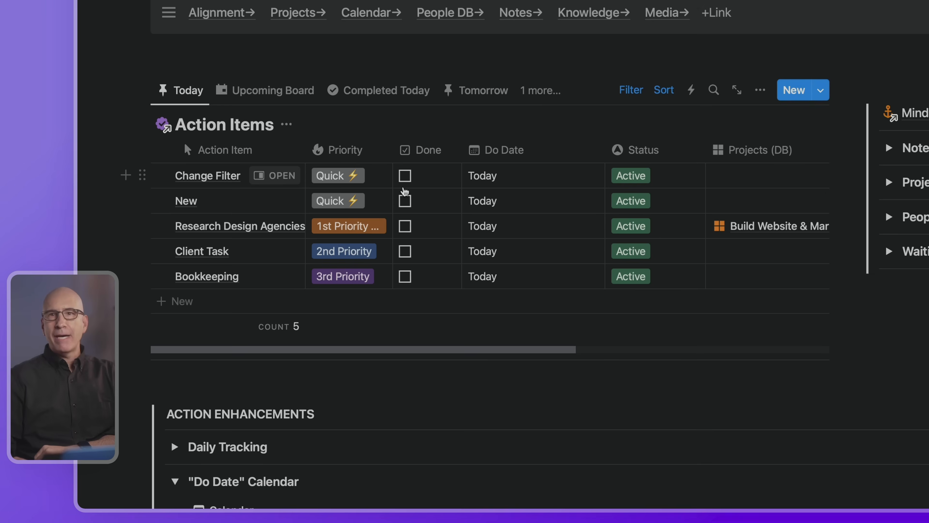
pyautogui.scroll(-5, 405, 192)
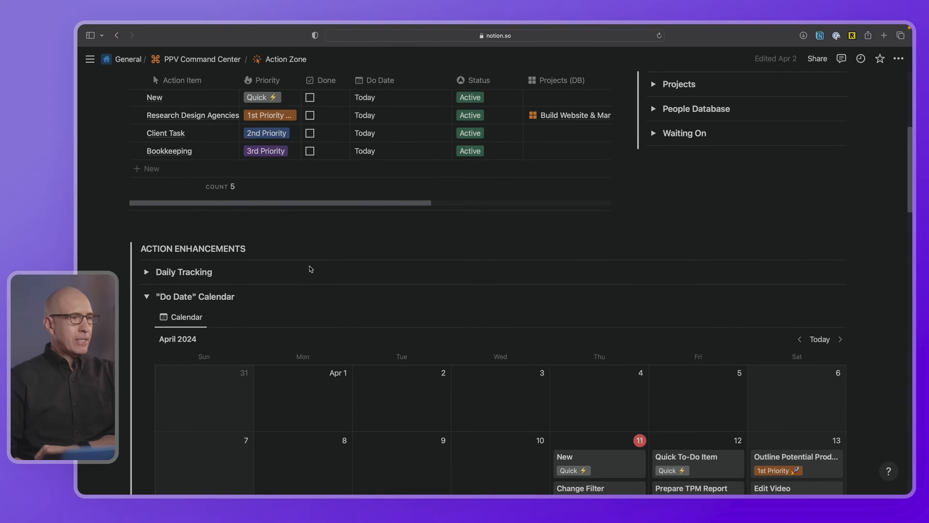
pyautogui.scroll(-4, 311, 269)
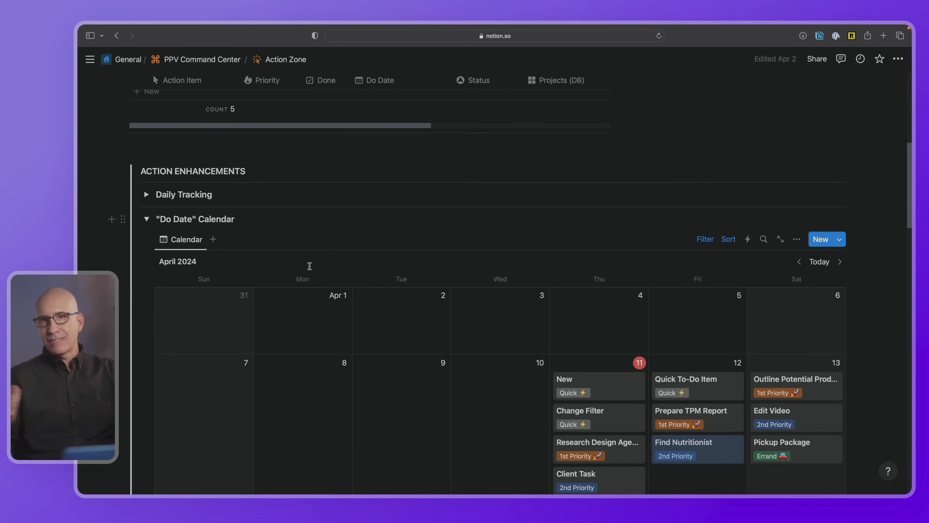
pyautogui.scroll(-4, 310, 266)
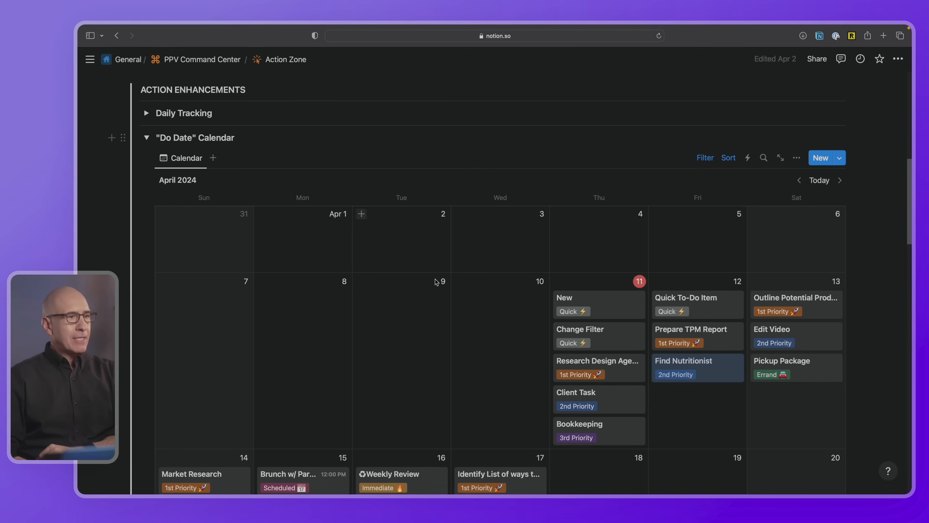
# - Leave the Action Zone for the PPV Command Center and open the Knowledge Vault from its Focus section
pyautogui.scroll(-3, 511, 317)
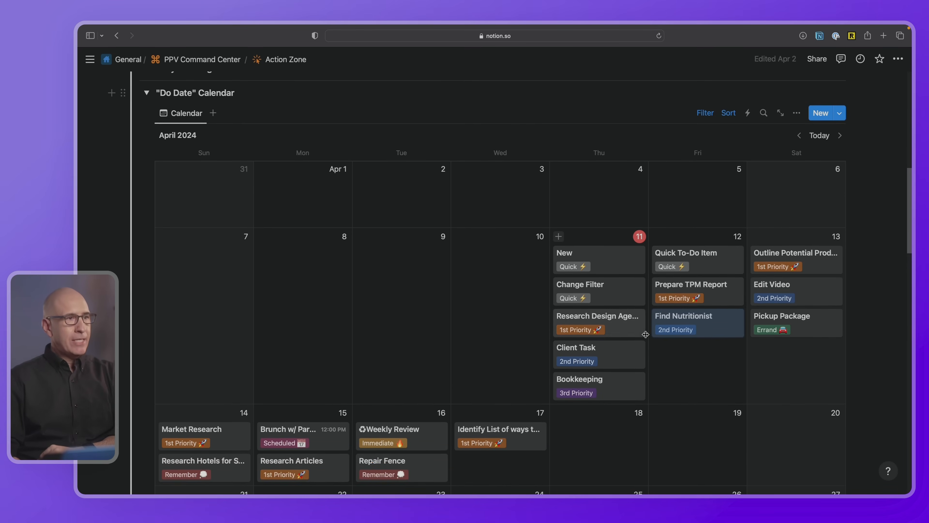
pyautogui.scroll(-1, 646, 334)
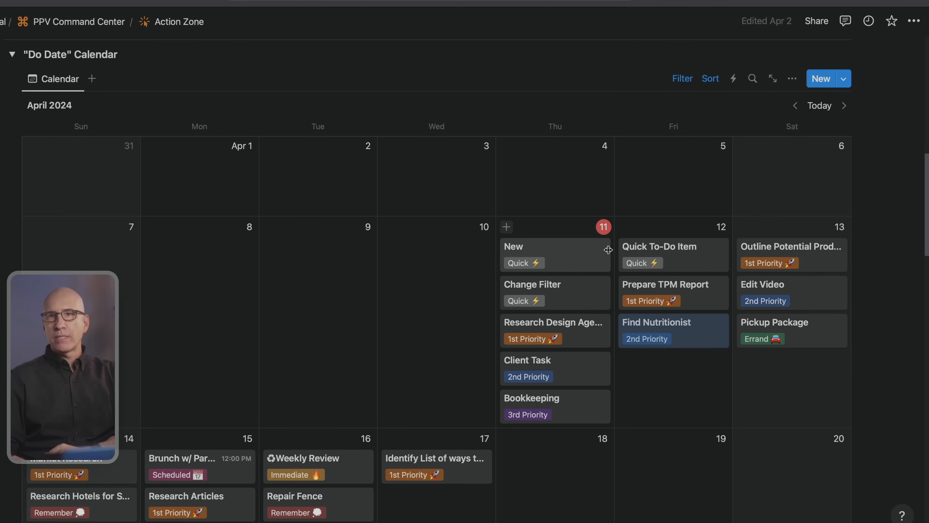
pyautogui.scroll(10, 534, 292)
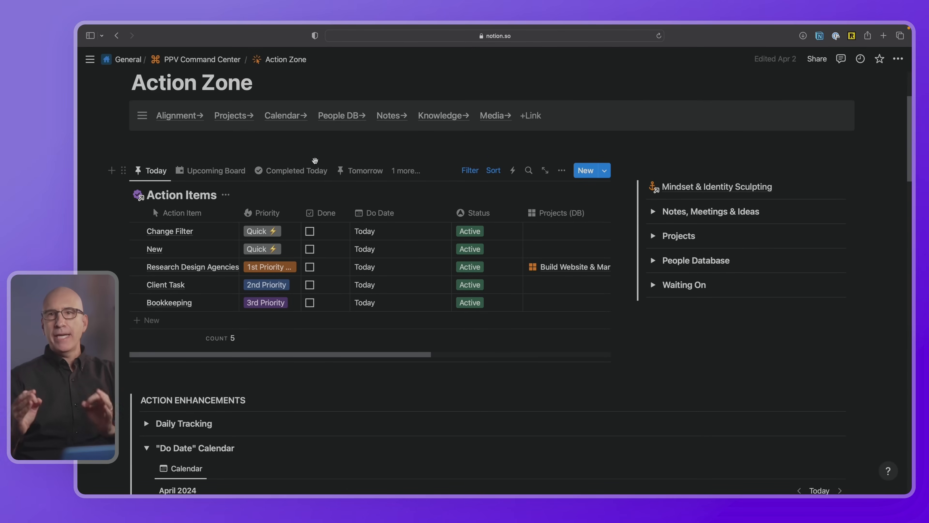
pyautogui.scroll(3, 315, 160)
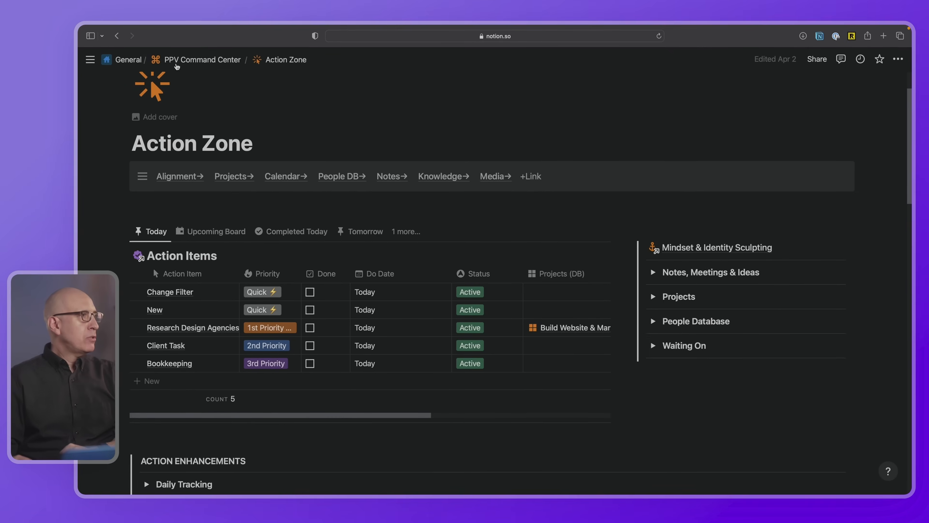
pyautogui.click(187, 60)
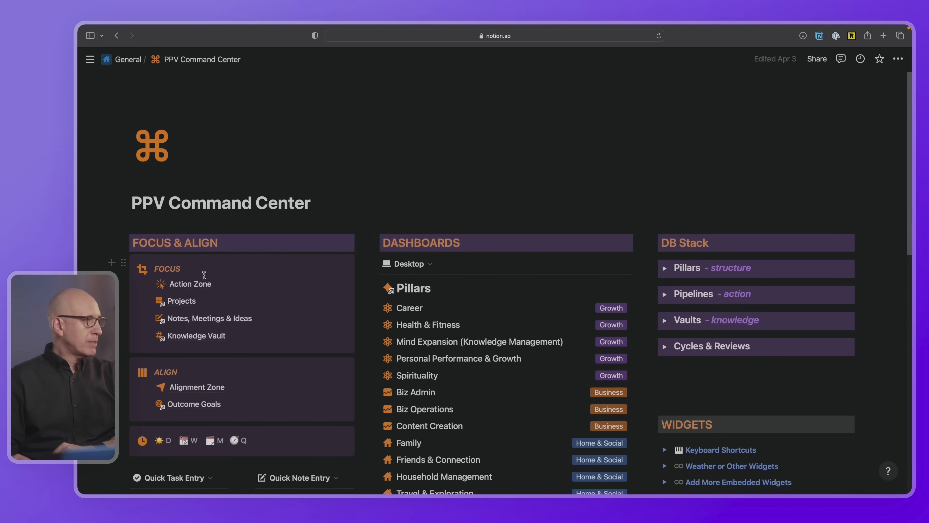
pyautogui.click(200, 336)
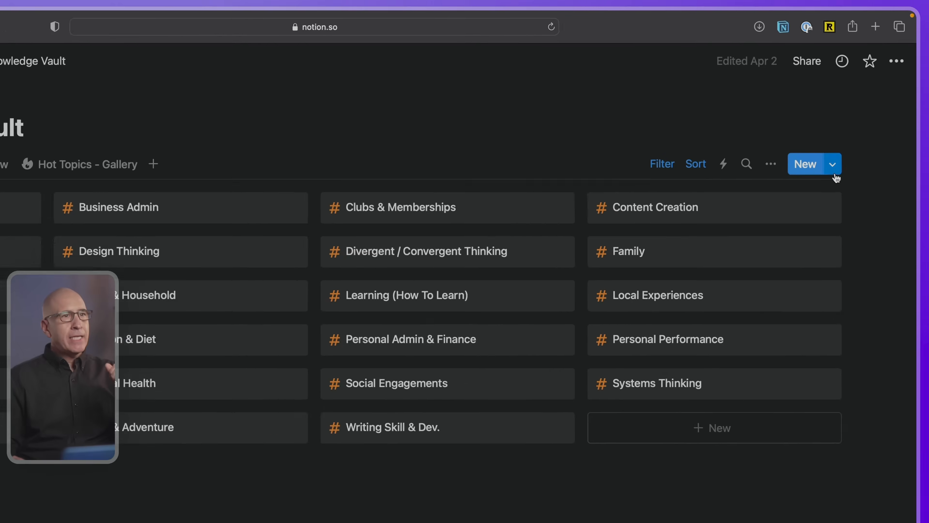
pyautogui.click(854, 131)
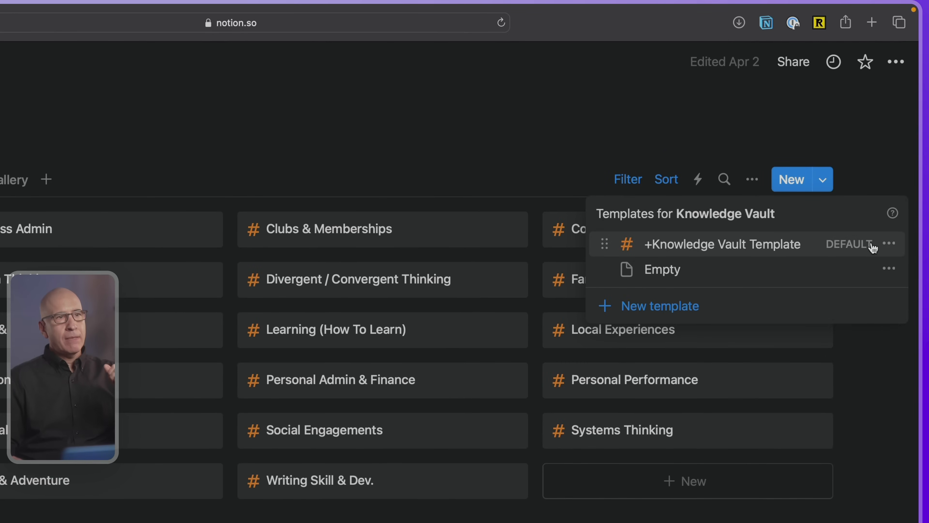
pyautogui.click(889, 243)
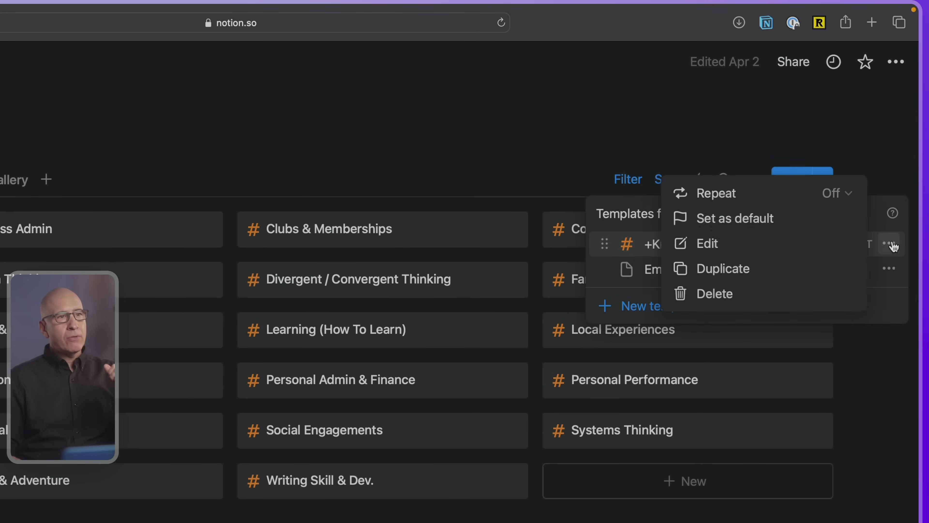
pyautogui.click(710, 241)
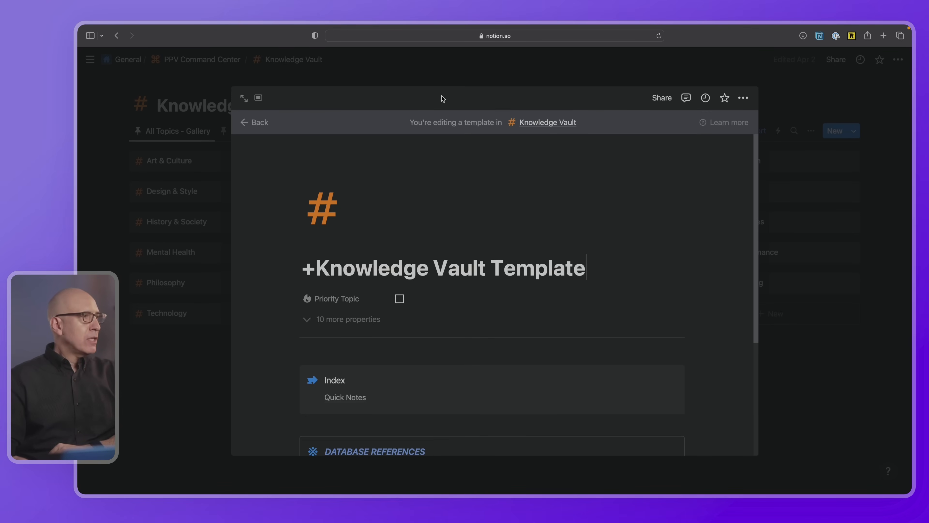
pyautogui.click(421, 79)
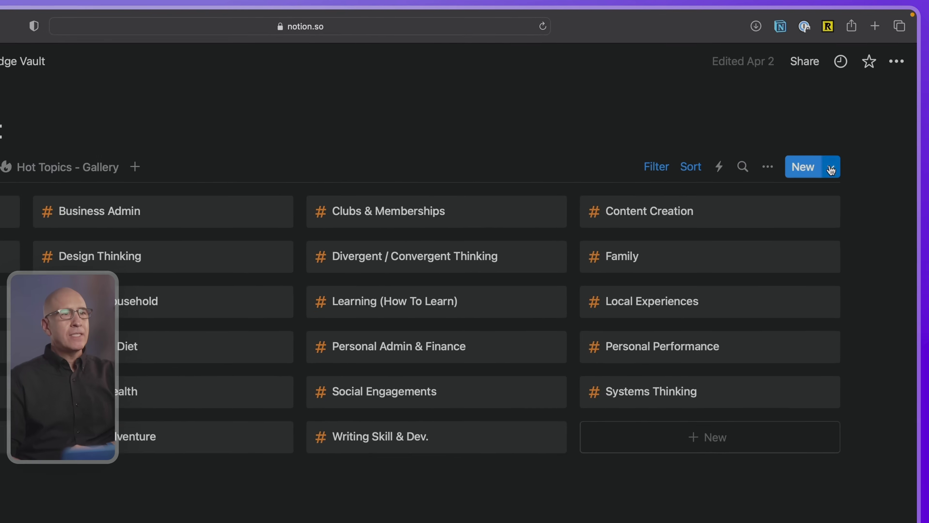
# - Open the default +Knowledge Vault Template for editing and expand it to a full page
pyautogui.click(831, 168)
pyautogui.click(888, 225)
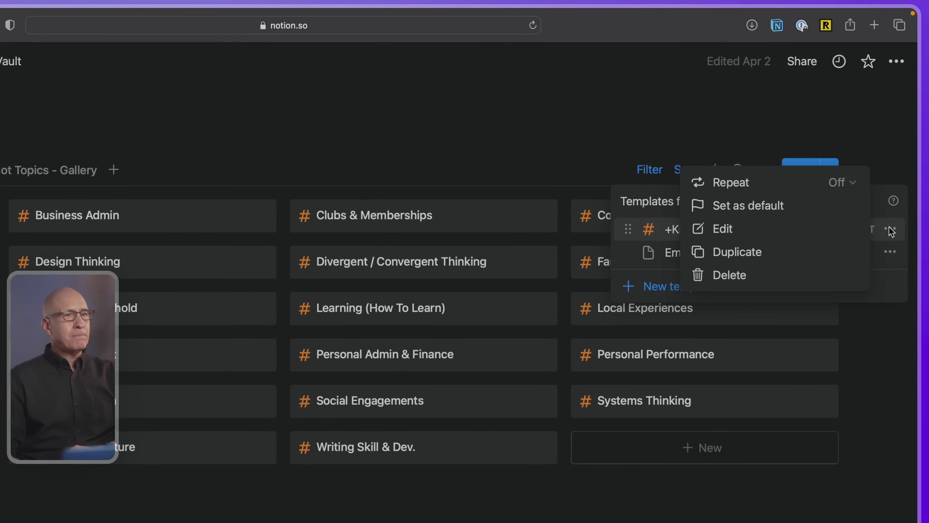
pyautogui.click(763, 227)
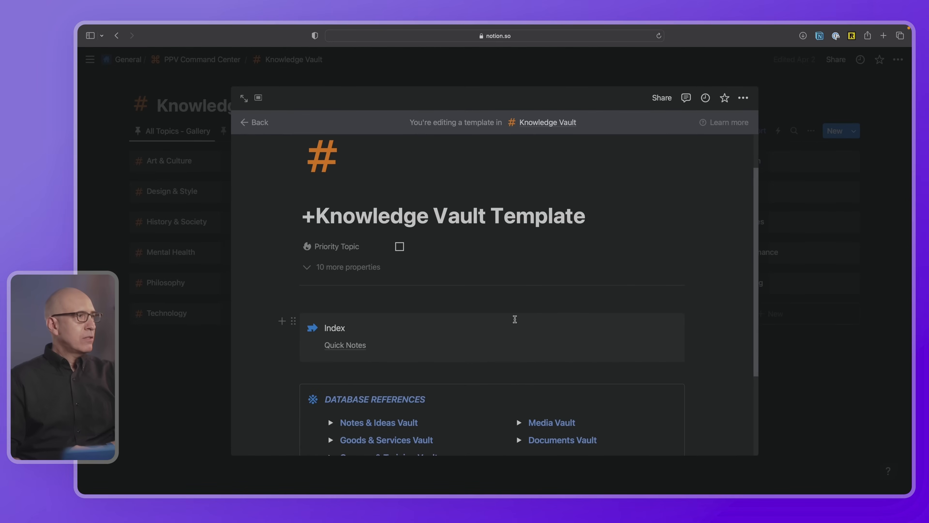
pyautogui.click(244, 98)
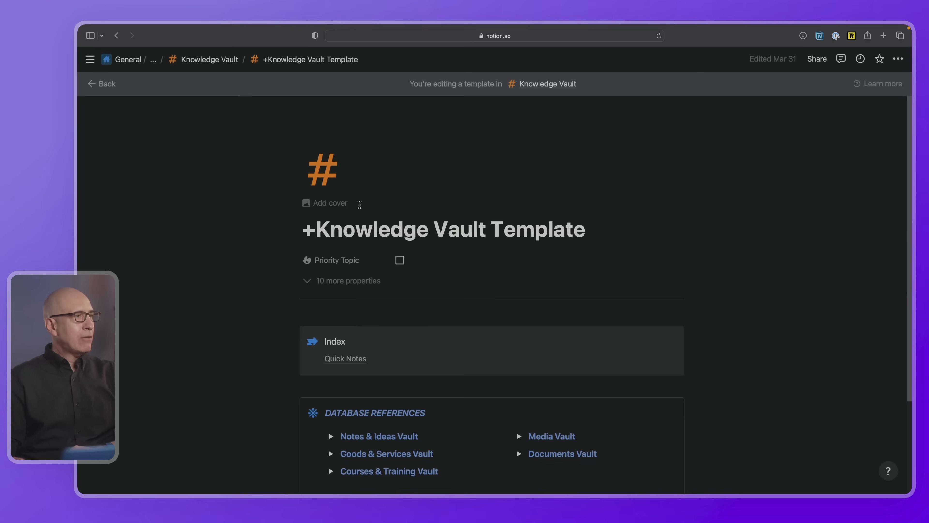
# - Show the template's hidden properties, examine the list of relations, and hide them again
pyautogui.click(347, 281)
pyautogui.scroll(-2, 501, 281)
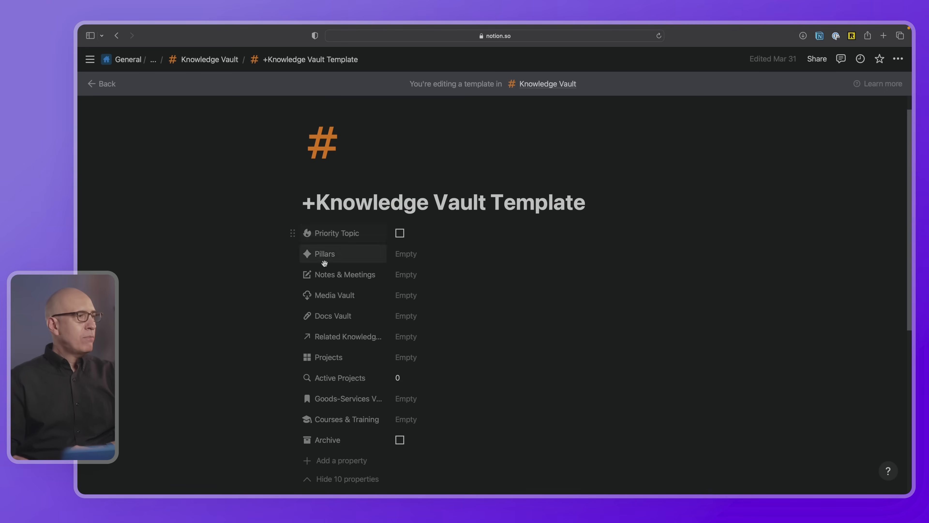
pyautogui.scroll(-1, 410, 390)
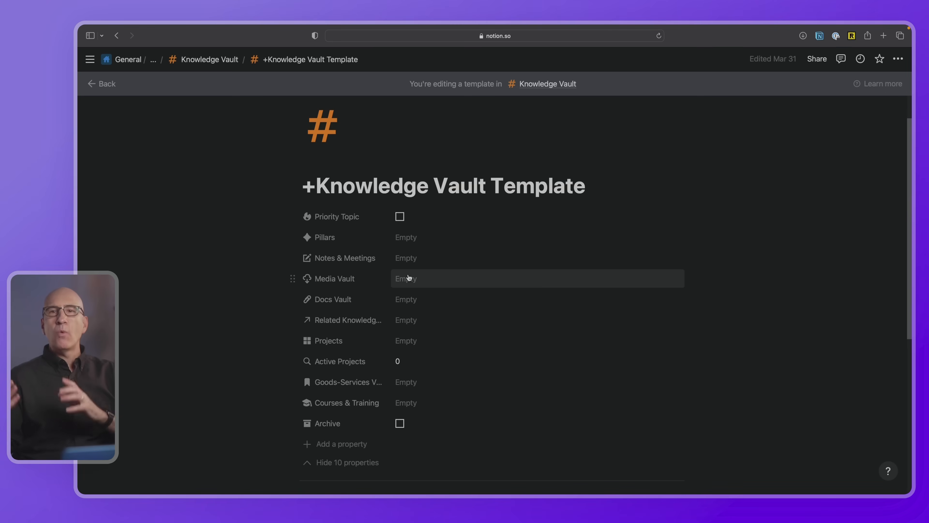
pyautogui.scroll(-1, 409, 278)
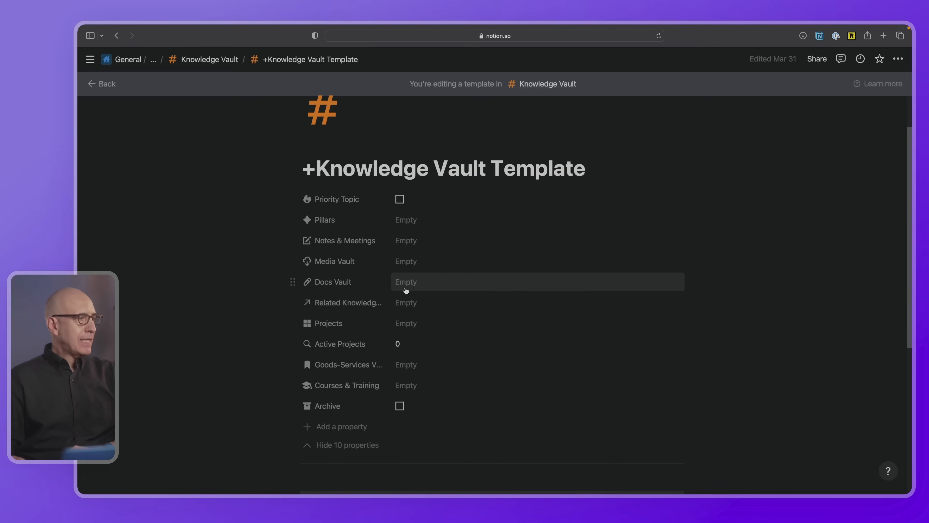
pyautogui.click(307, 446)
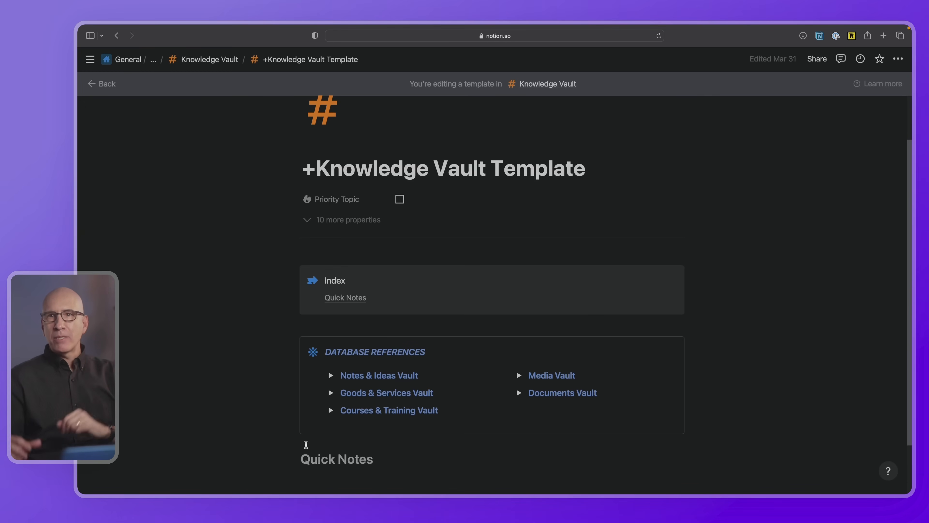
pyautogui.scroll(-1, 233, 292)
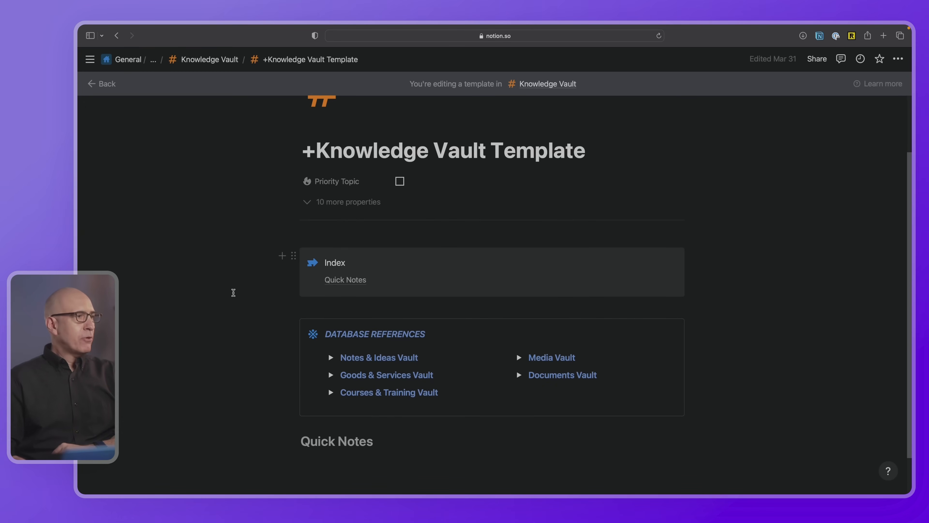
pyautogui.scroll(2, 234, 293)
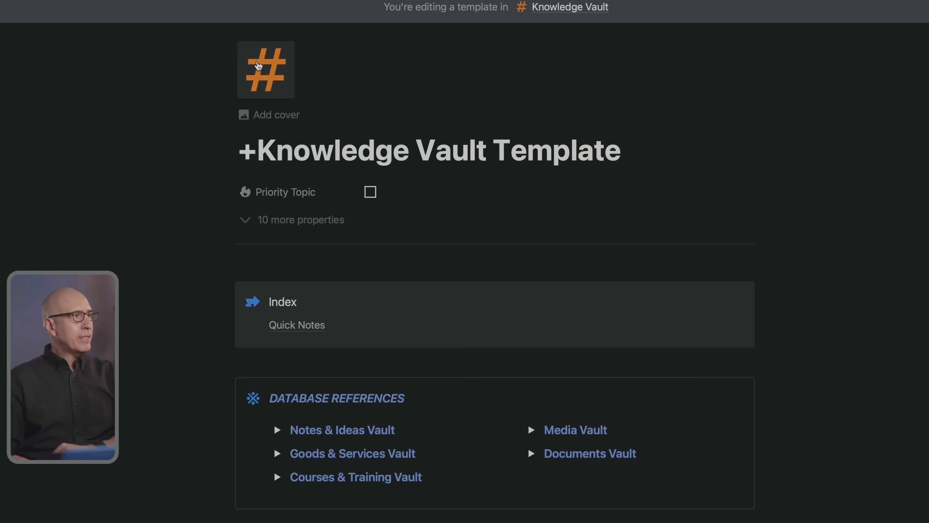
pyautogui.click(265, 69)
pyautogui.click(255, 79)
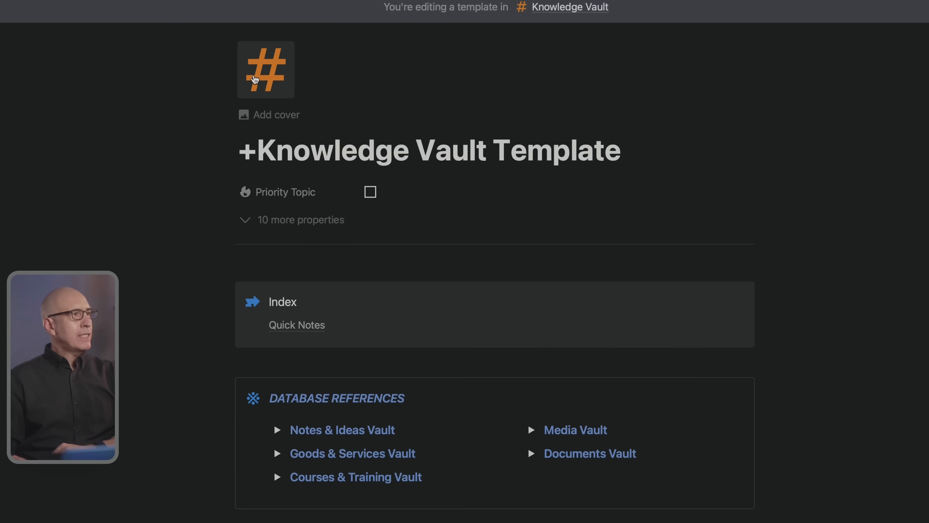
pyautogui.scroll(-2, 171, 202)
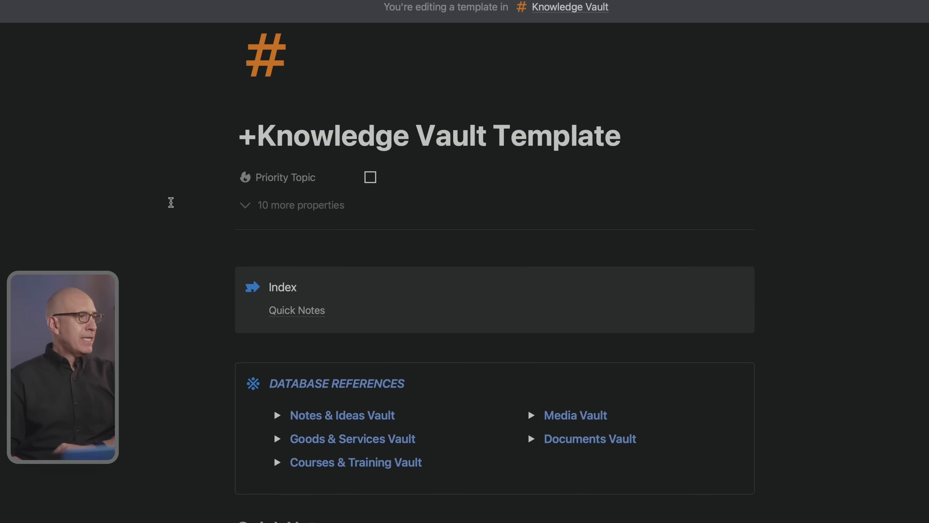
# - Expand the Notes & Ideas, Goods & Services, Courses & Training, Media and Documents Vault toggles under the template's Database References
pyautogui.scroll(-5, 171, 202)
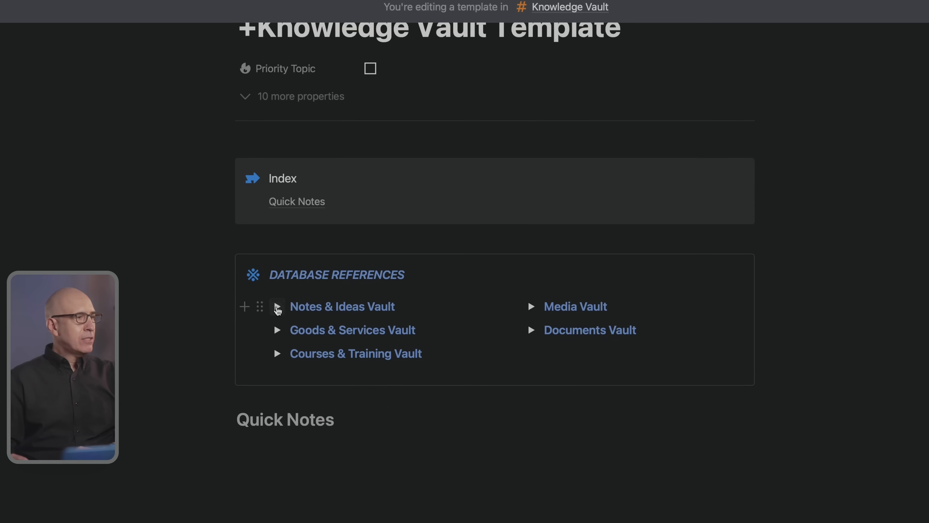
pyautogui.click(277, 307)
pyautogui.click(277, 396)
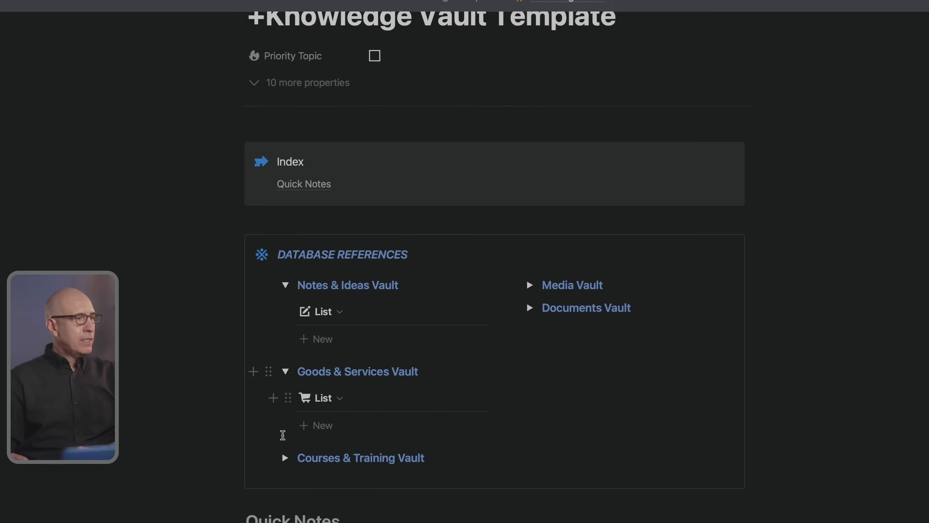
pyautogui.click(277, 485)
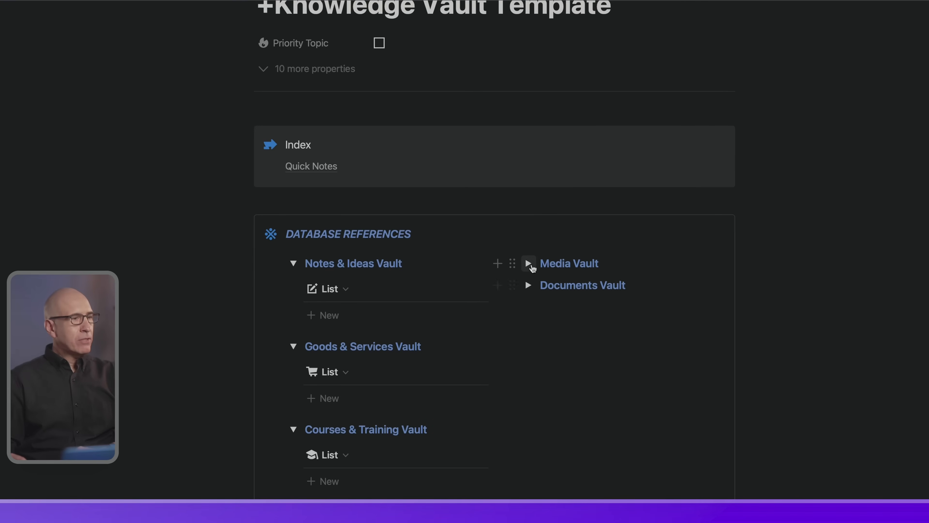
pyautogui.click(529, 263)
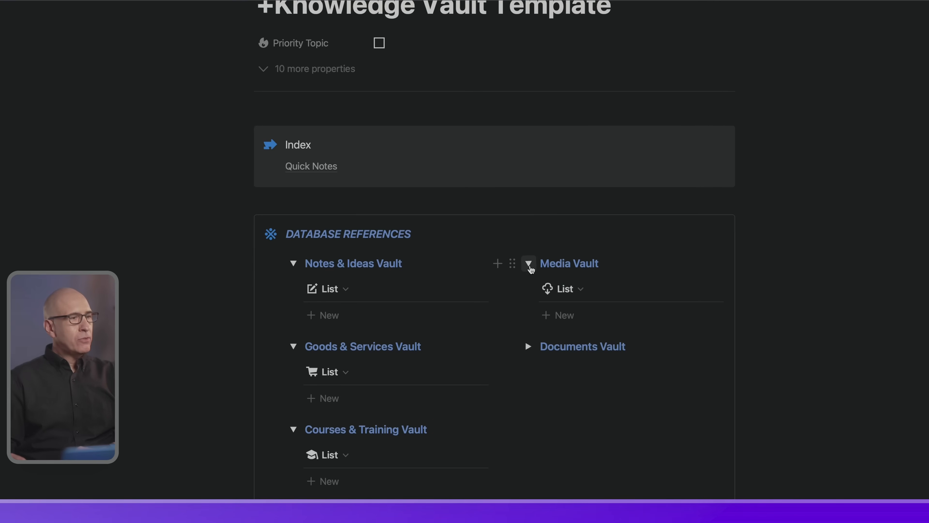
pyautogui.click(528, 347)
pyautogui.scroll(-3, 850, 205)
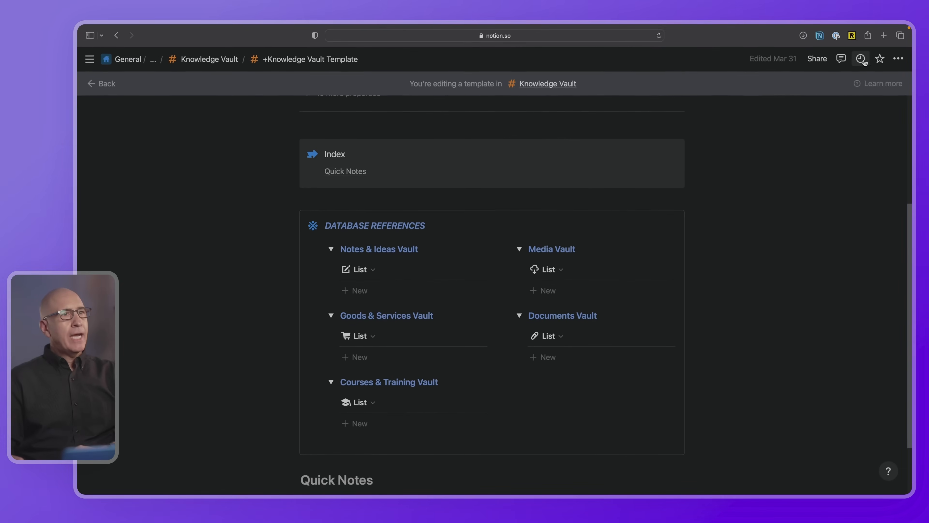
# - Leave the template editor for the Knowledge Vault gallery and open the Systems Thinking topic as a full page
pyautogui.scroll(2, 492, 146)
pyautogui.click(103, 84)
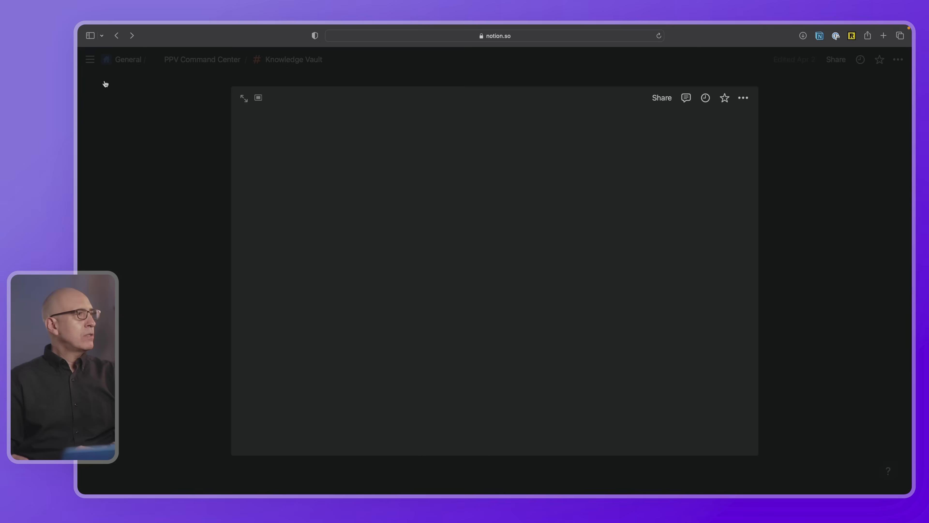
pyautogui.click(378, 68)
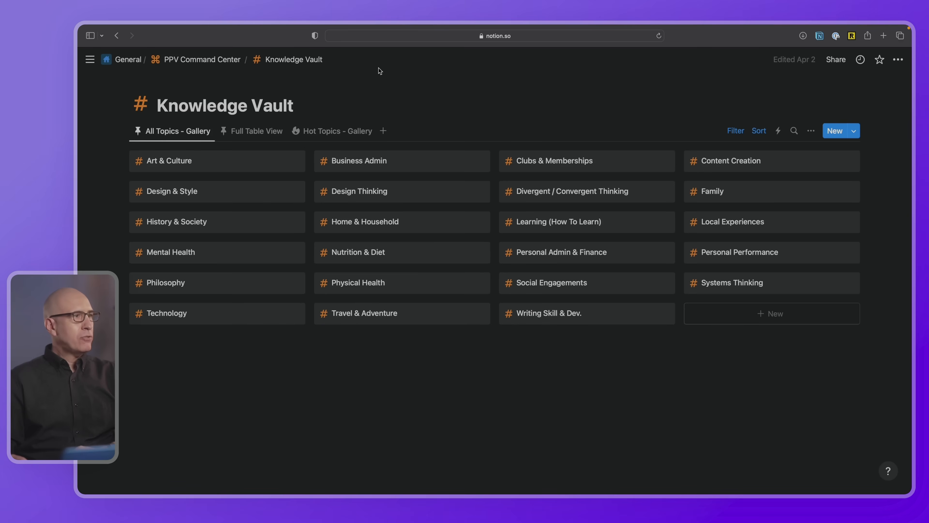
pyautogui.click(725, 283)
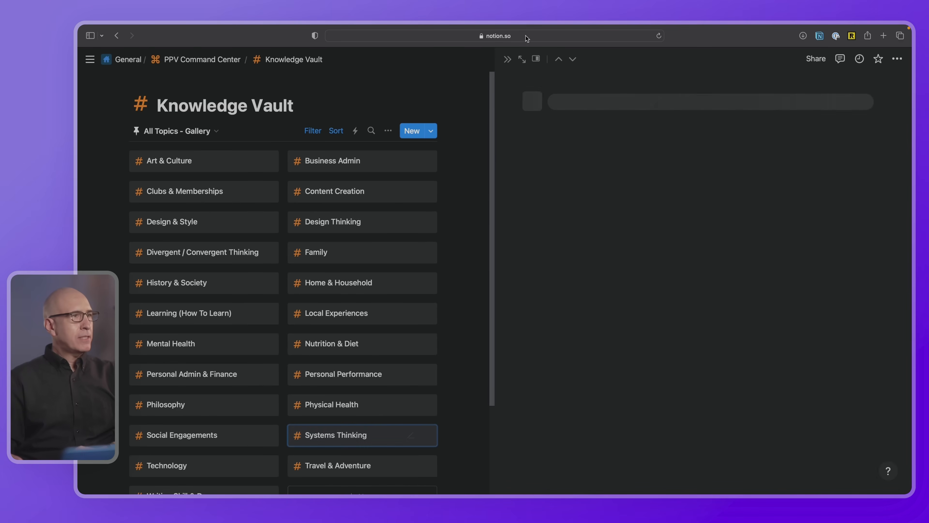
pyautogui.click(523, 60)
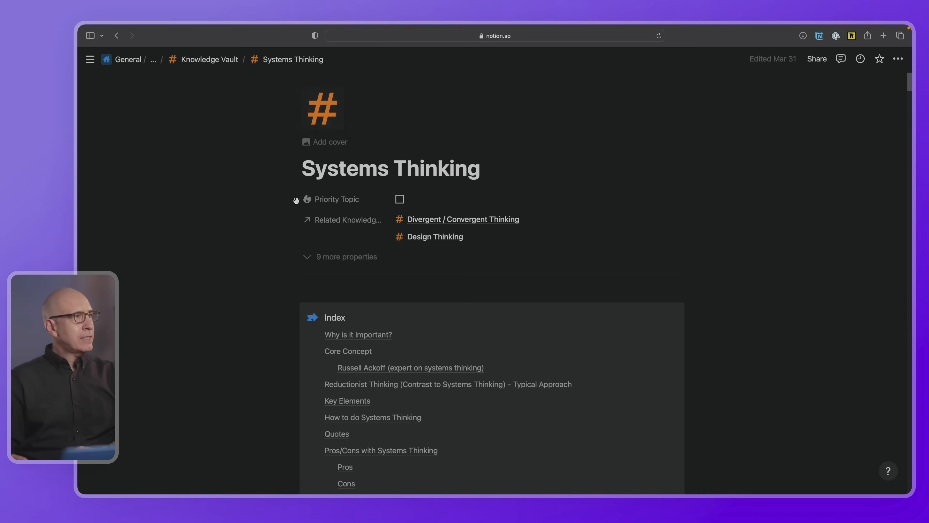
# - Examine the Systems Thinking page's index, Database References and notes down to the "How to do Systems Thinking" section
pyautogui.scroll(-2, 272, 239)
pyautogui.scroll(-3, 272, 239)
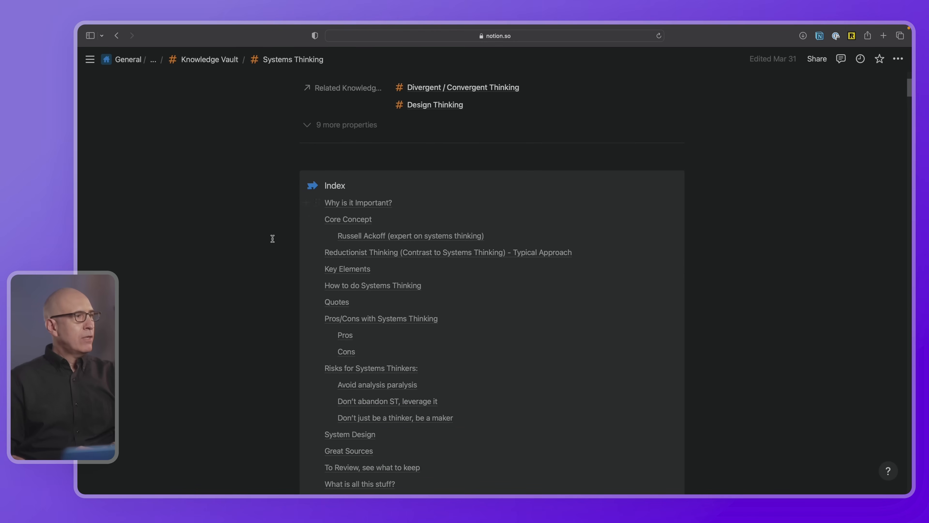
pyautogui.scroll(-3, 398, 222)
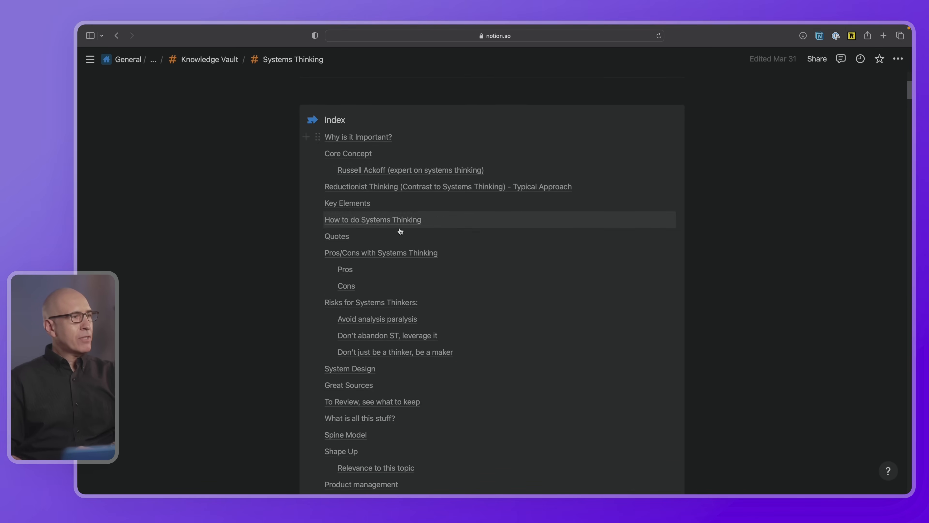
pyautogui.scroll(-13, 390, 259)
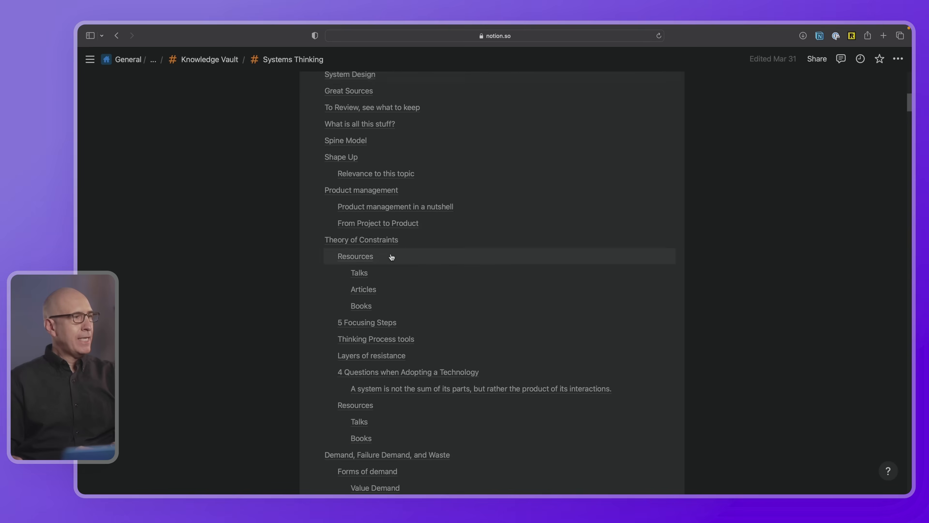
pyautogui.scroll(-11, 392, 255)
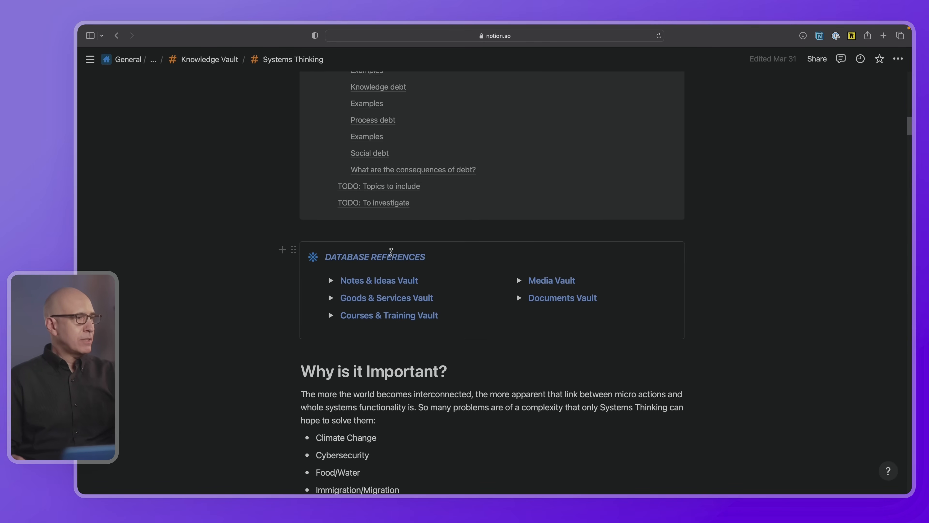
pyautogui.scroll(-20, 305, 266)
pyautogui.scroll(-12, 303, 271)
pyautogui.scroll(-5, 303, 271)
pyautogui.scroll(-11, 303, 271)
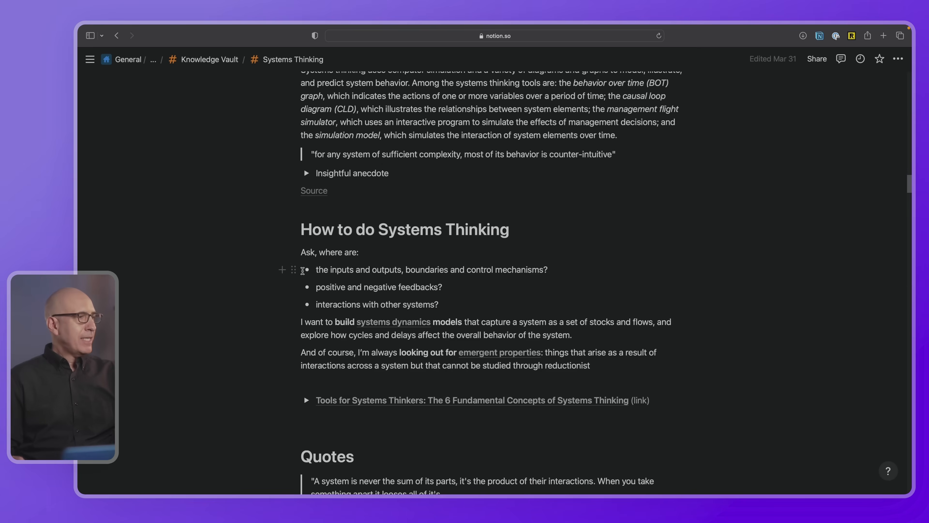
# - Return from the Quotes section to Database References and expand and collapse the Notes & Ideas and Goods & Services Vault toggles
pyautogui.scroll(-2, 303, 271)
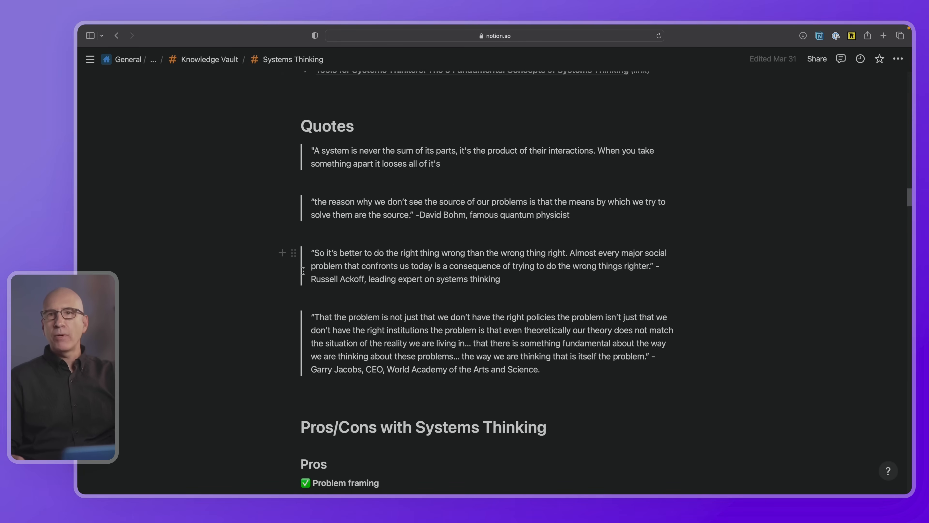
pyautogui.scroll(15, 294, 258)
pyautogui.scroll(20, 295, 259)
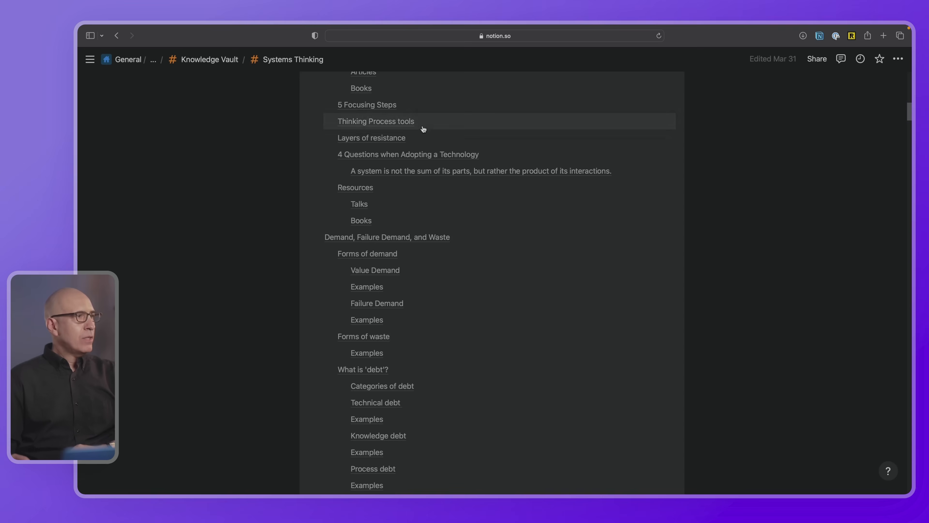
pyautogui.scroll(-15, 248, 248)
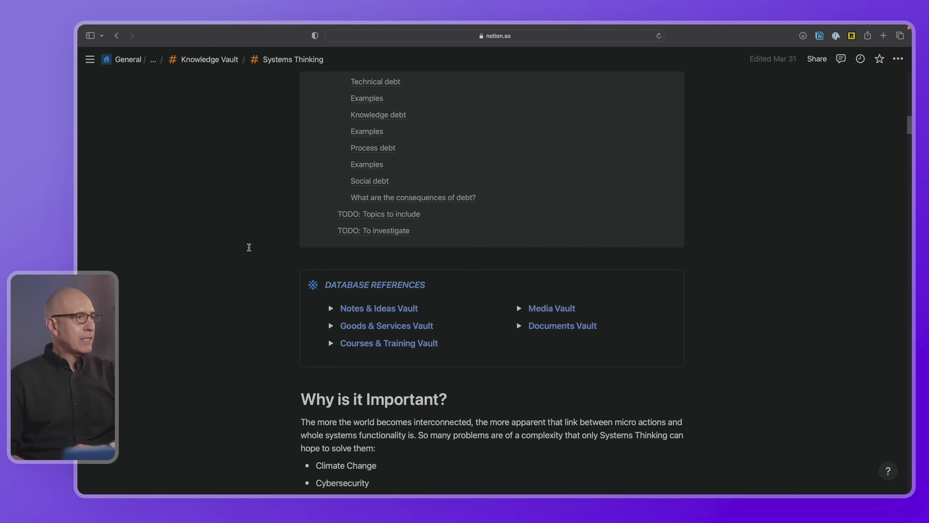
pyautogui.scroll(-3, 249, 247)
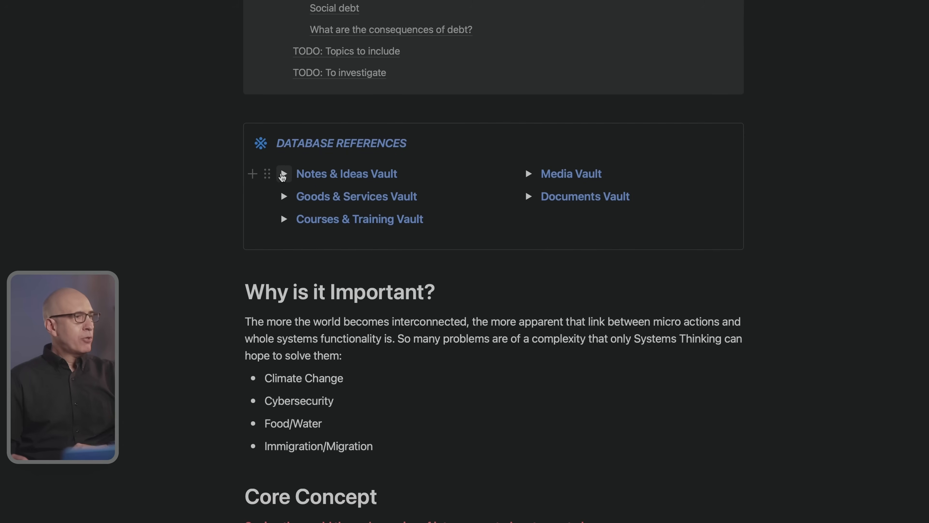
pyautogui.click(284, 174)
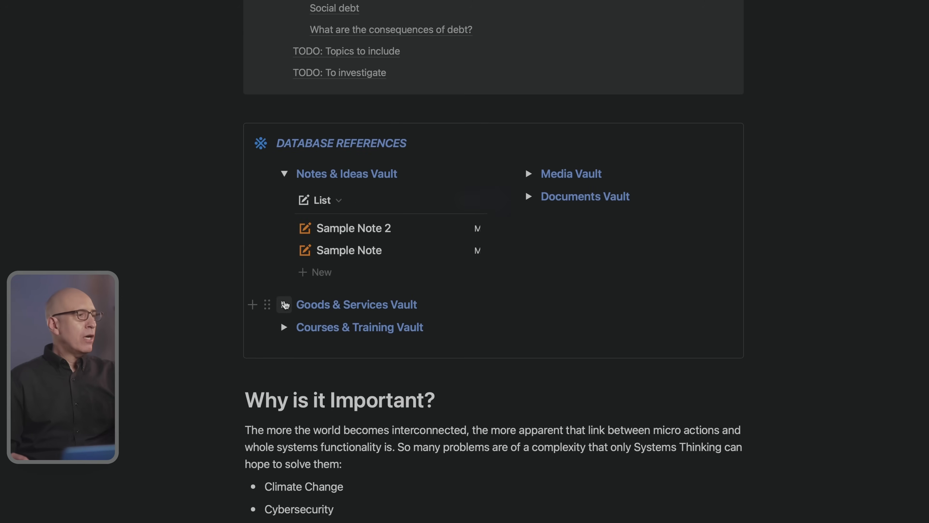
pyautogui.click(285, 303)
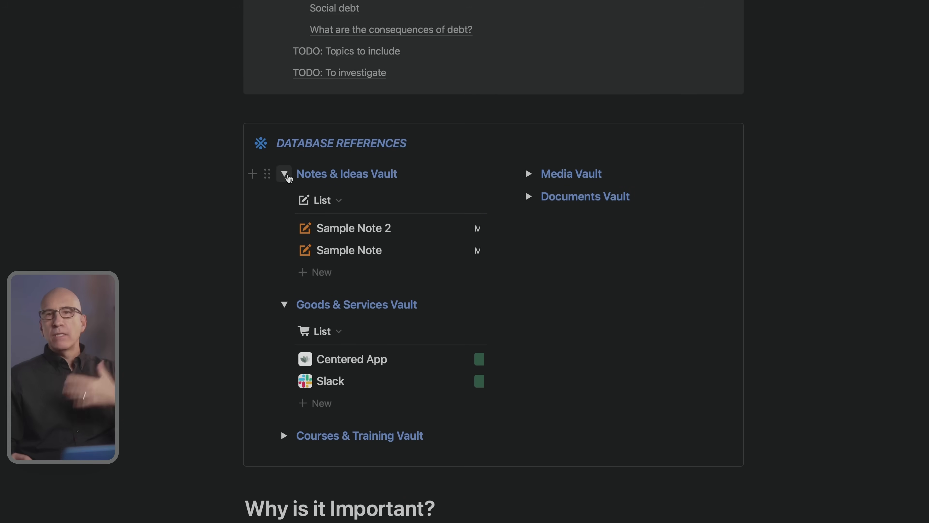
pyautogui.click(287, 175)
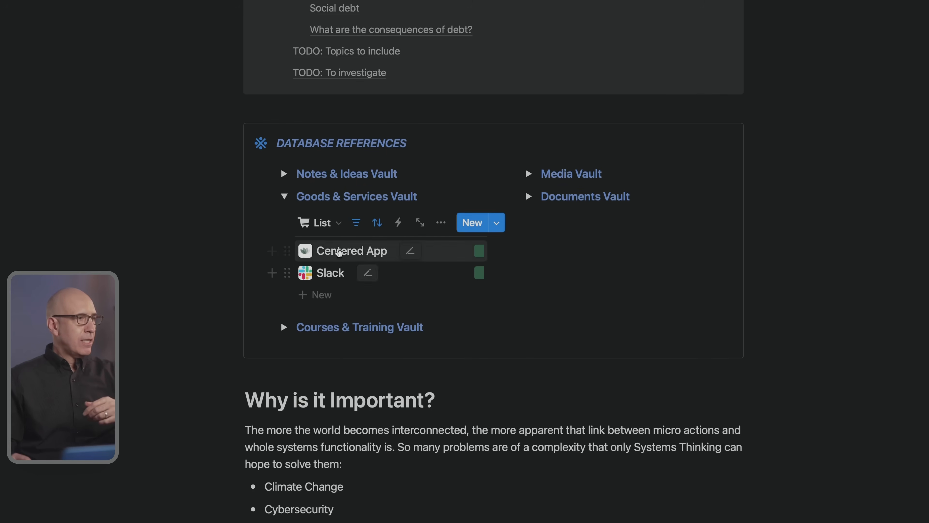
pyautogui.click(284, 196)
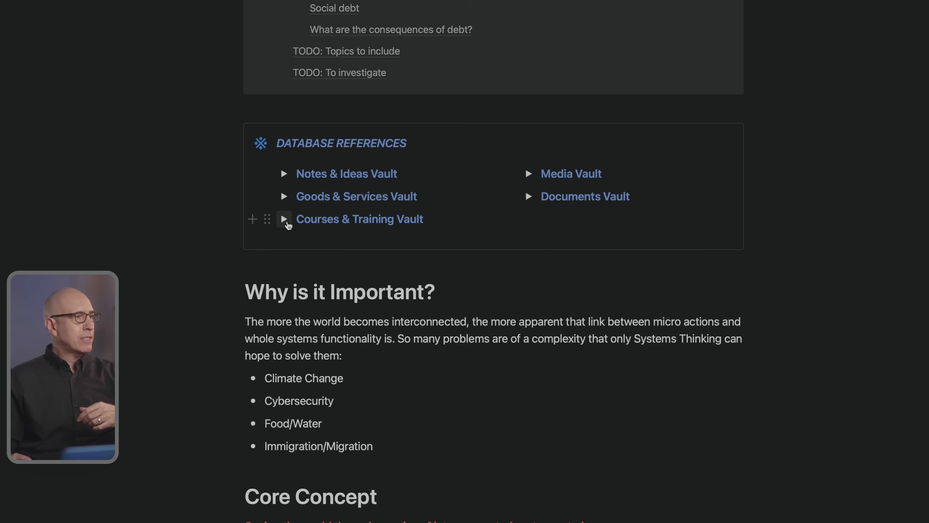
# - Expand the Courses & Training Vault toggle to view its linked courses, and collapse it again
pyautogui.click(285, 220)
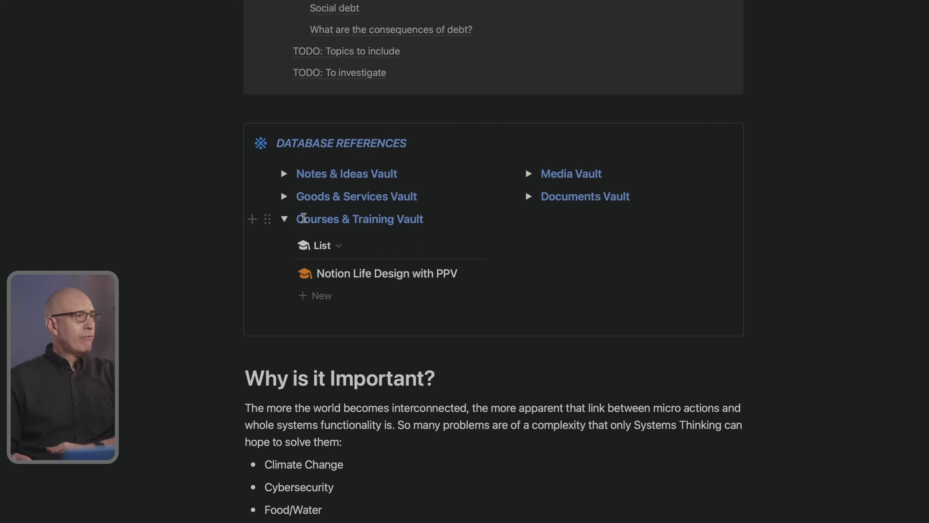
pyautogui.click(285, 219)
pyautogui.click(285, 219)
pyautogui.click(283, 219)
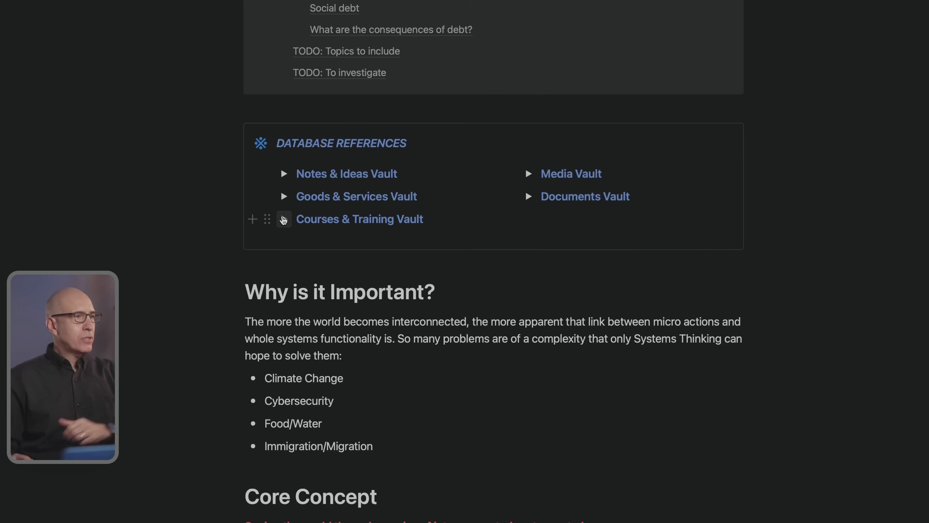
# - Expand and collapse the Media Vault and Documents Vault toggles to view their linked entries
pyautogui.click(529, 174)
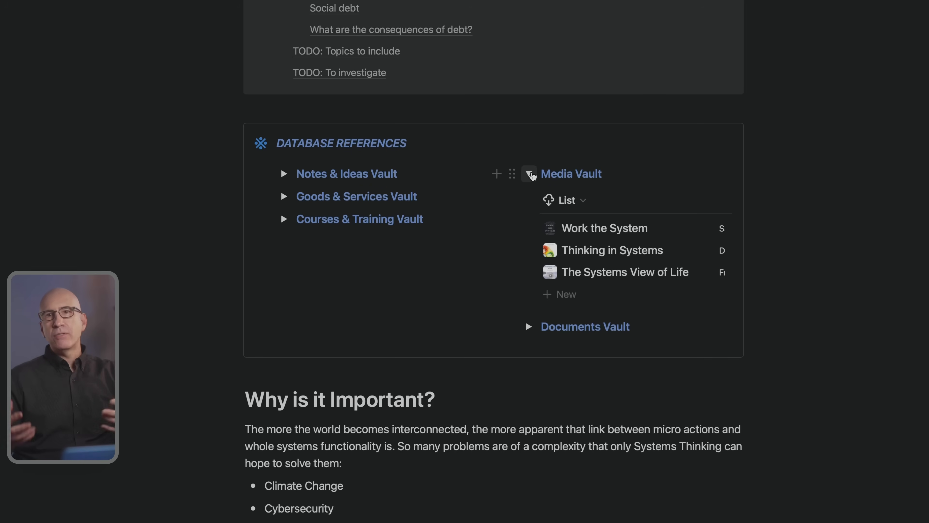
pyautogui.click(530, 174)
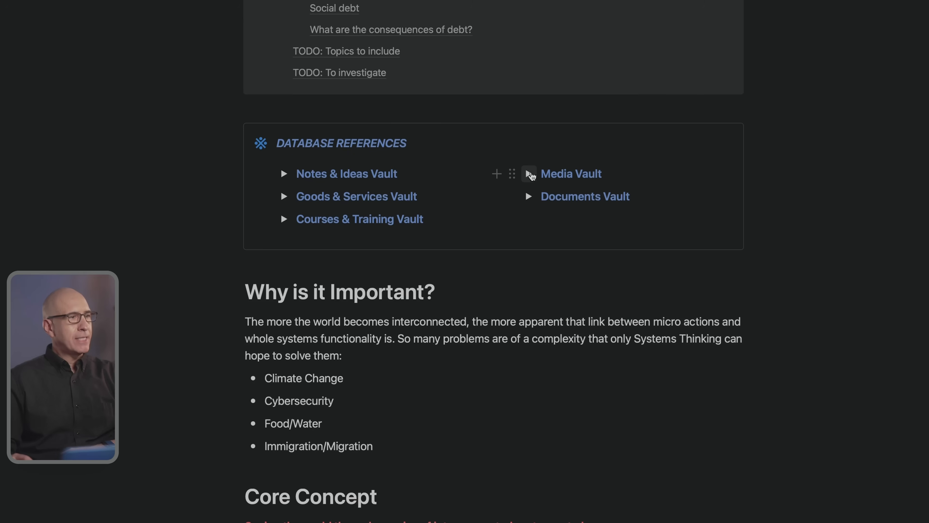
pyautogui.click(529, 197)
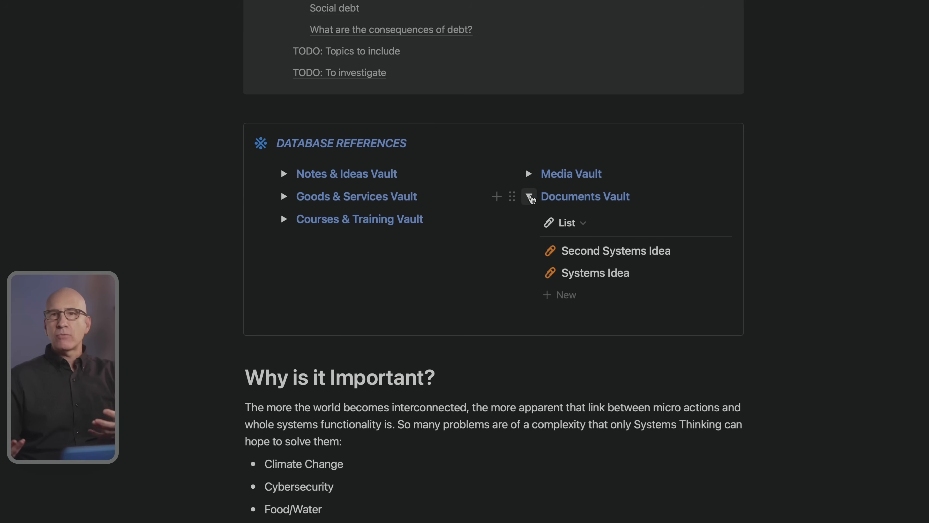
pyautogui.click(529, 196)
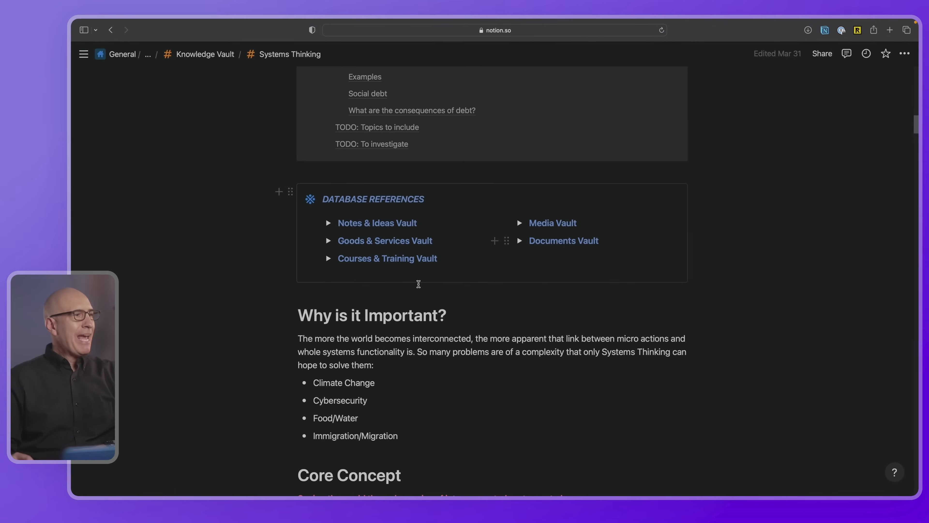
# - Look over the Systems Thinking page's index and view the Media Vault entries once more, leaving the toggle collapsed
pyautogui.scroll(12, 450, 251)
pyautogui.scroll(5, 450, 251)
pyautogui.scroll(-10, 451, 253)
pyautogui.scroll(-15, 452, 252)
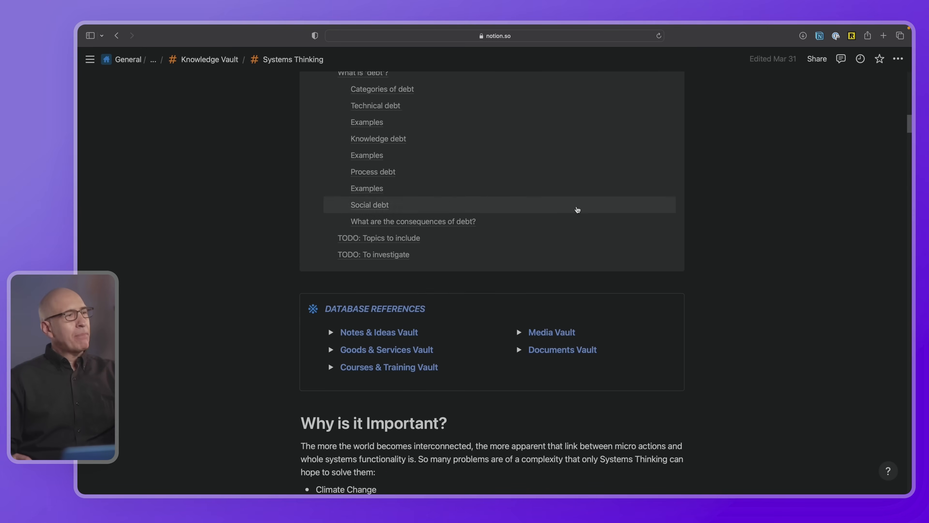
pyautogui.click(519, 332)
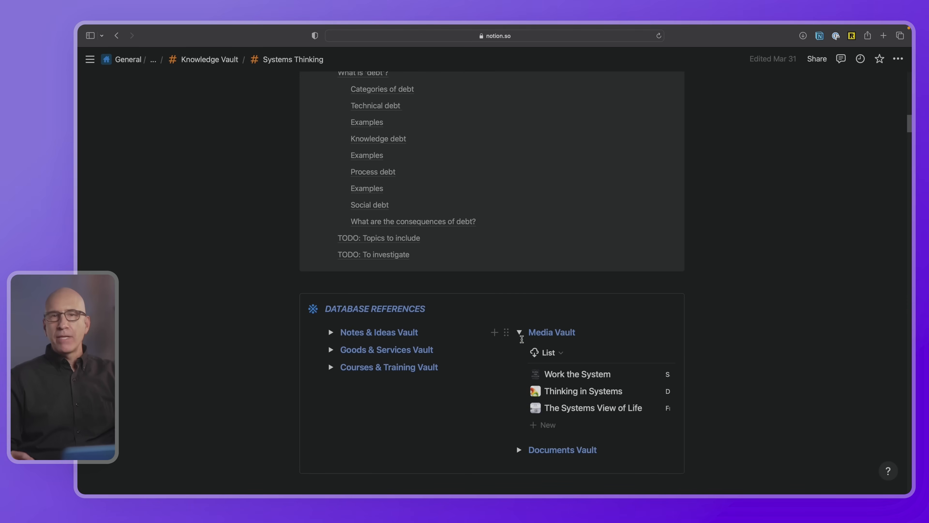
pyautogui.click(518, 332)
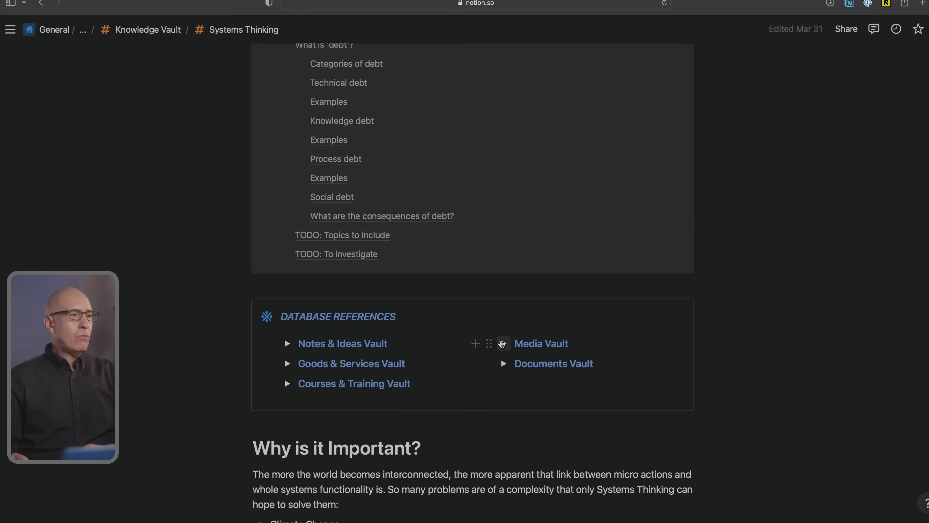
pyautogui.scroll(1, 323, 326)
pyautogui.scroll(1, 322, 326)
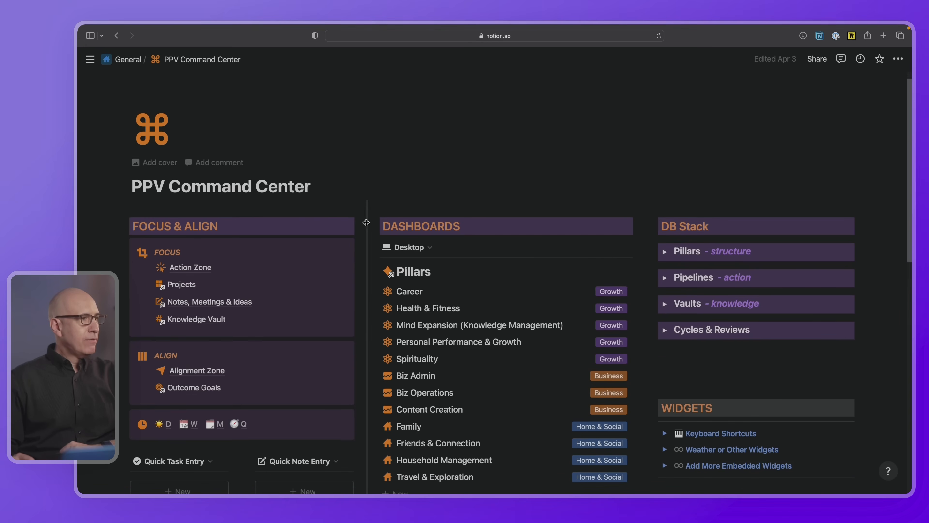
# - Open the Projects database from the PPV Command Center, show its list of templates, and close the list
pyautogui.click(199, 285)
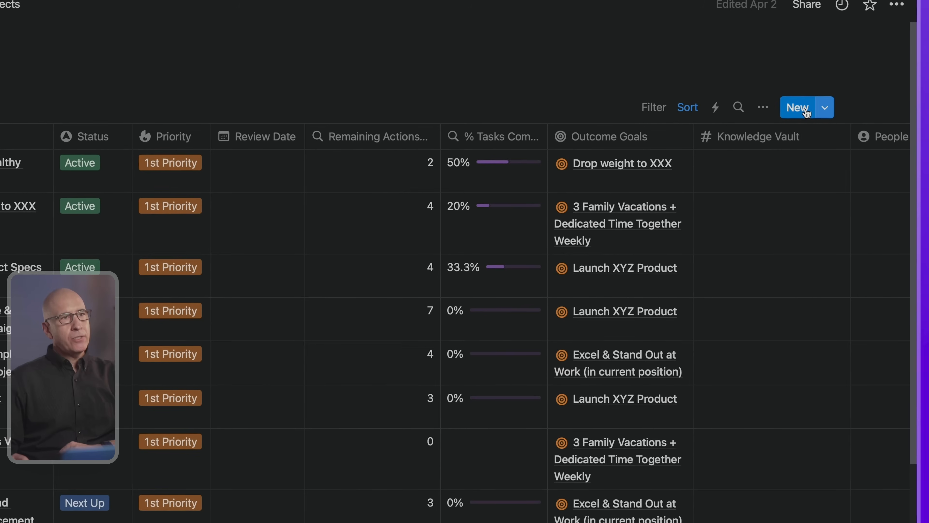
pyautogui.click(823, 109)
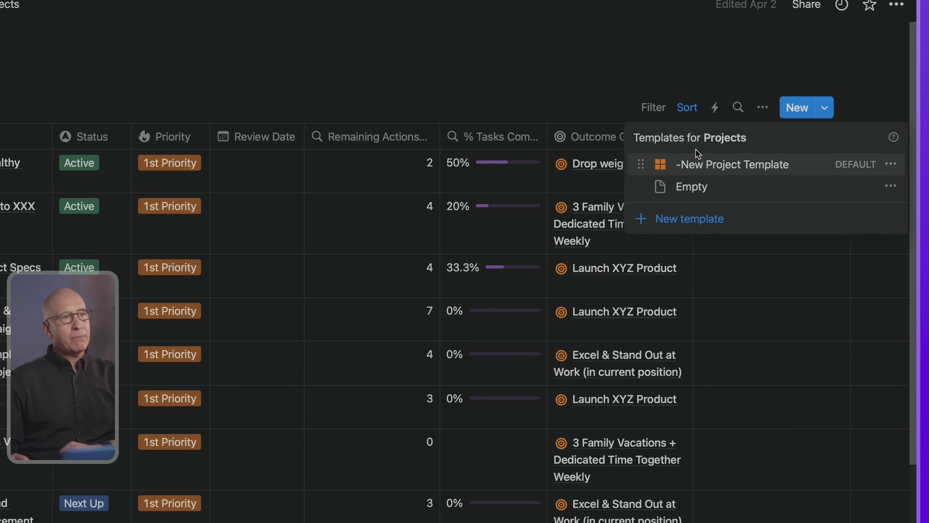
pyautogui.click(304, 36)
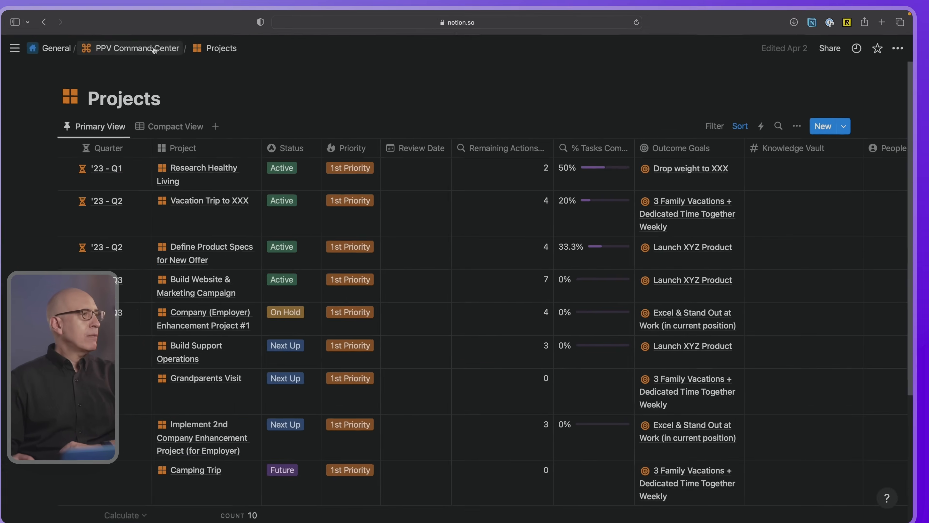
# - Open the Research Healthy Living project and examine its properties, Outcome Goals and Action Items table
pyautogui.click(296, 98)
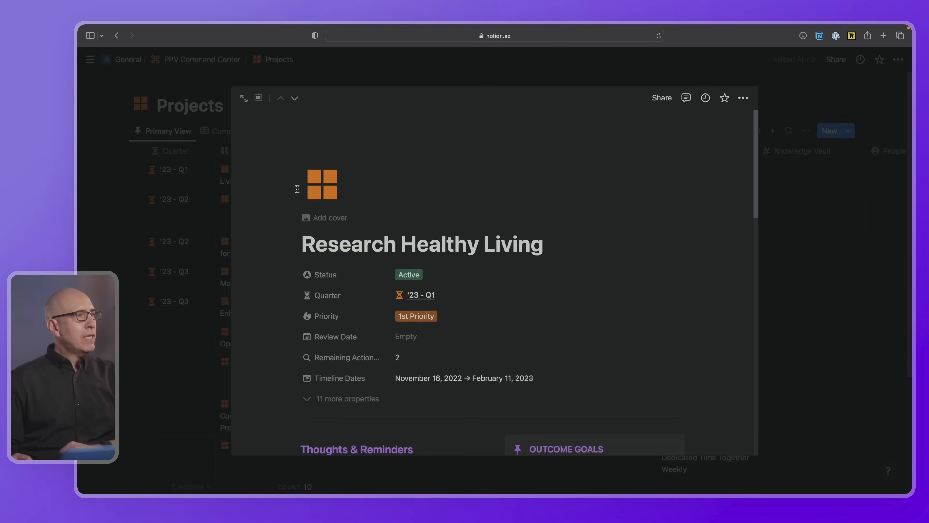
pyautogui.scroll(-3, 393, 239)
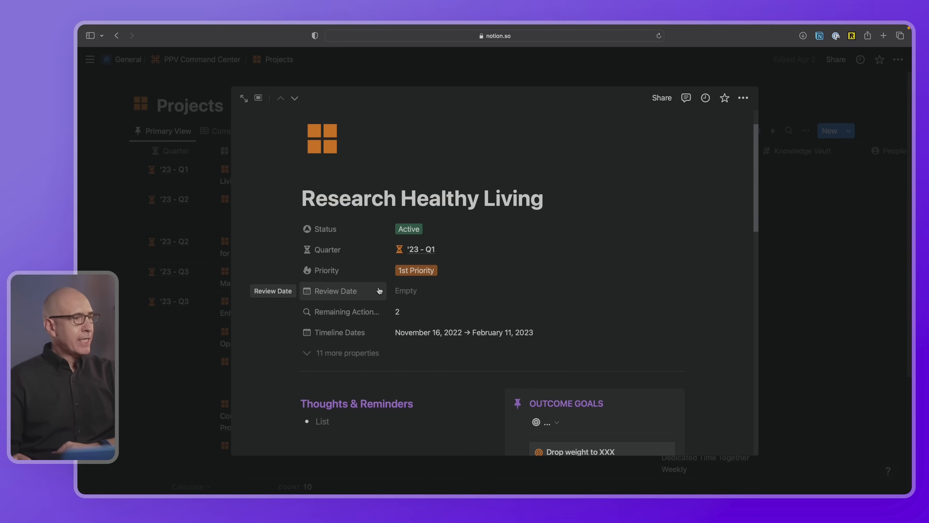
pyautogui.scroll(-2, 417, 271)
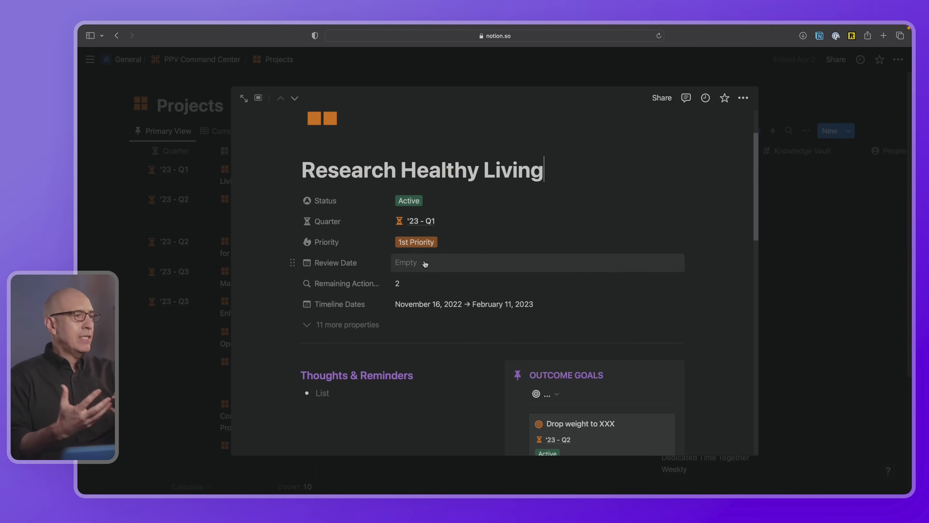
pyautogui.scroll(-5, 425, 263)
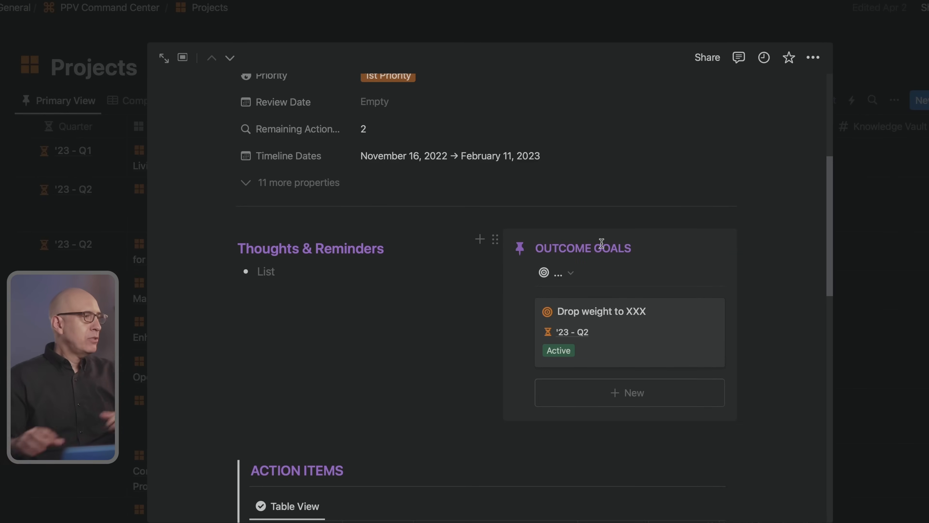
pyautogui.scroll(-6, 336, 176)
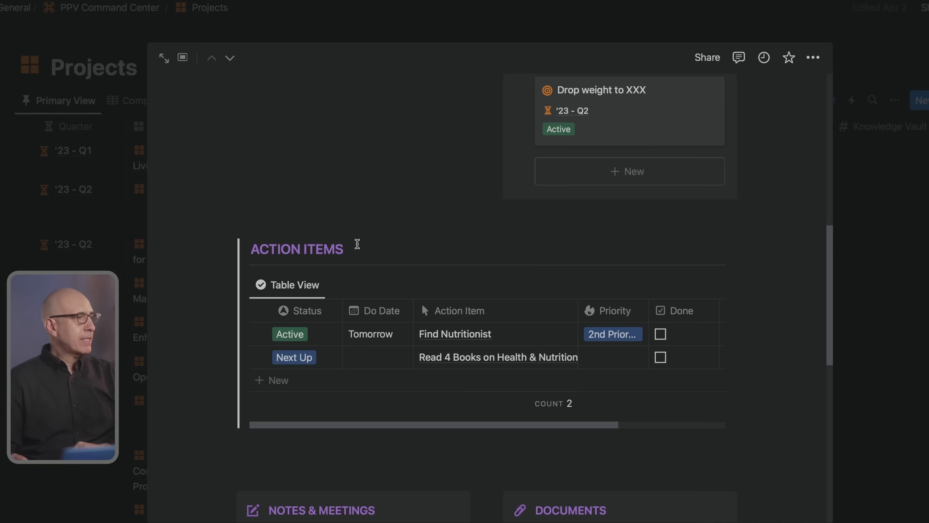
pyautogui.scroll(-2, 353, 267)
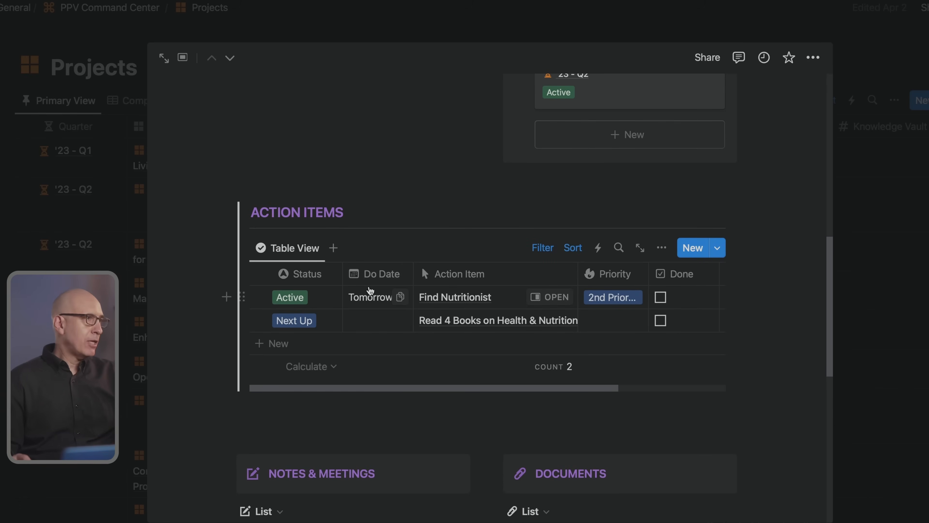
pyautogui.scroll(5, 370, 291)
pyautogui.scroll(-5, 372, 366)
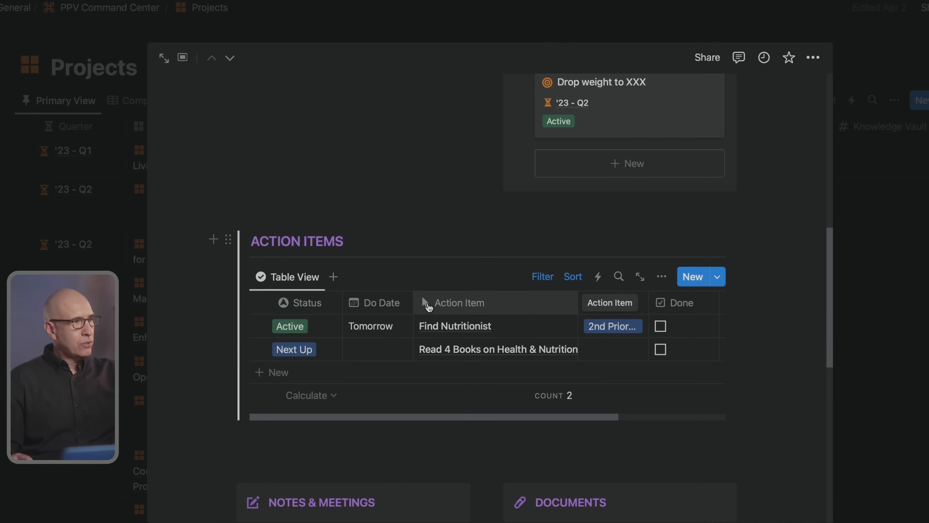
# - Inspect the filter rules of the project's Action Items table, close them, and return to the project's properties
pyautogui.click(543, 276)
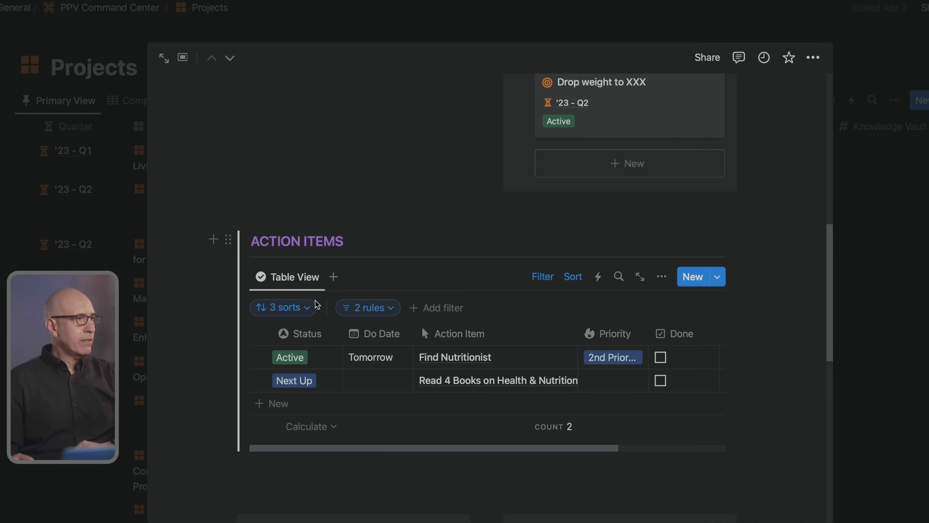
pyautogui.click(390, 308)
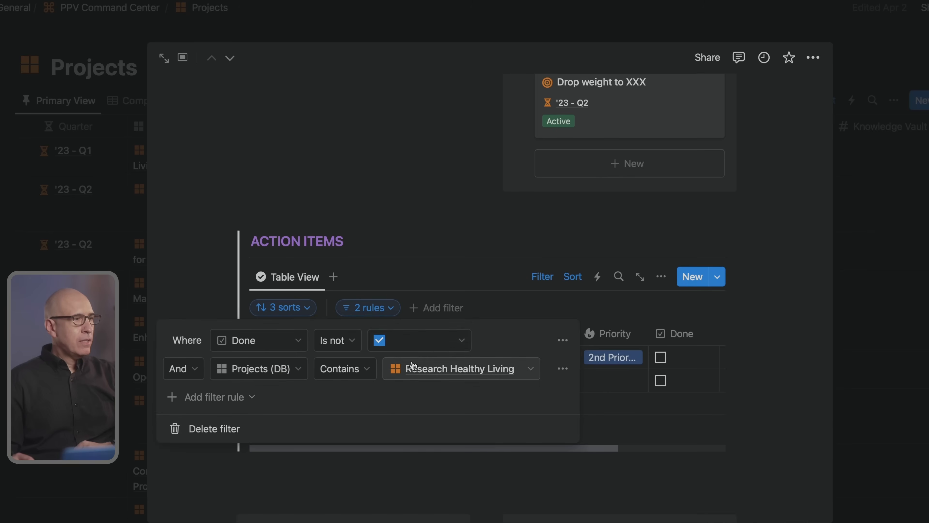
pyautogui.press('Escape')
pyautogui.scroll(2, 431, 186)
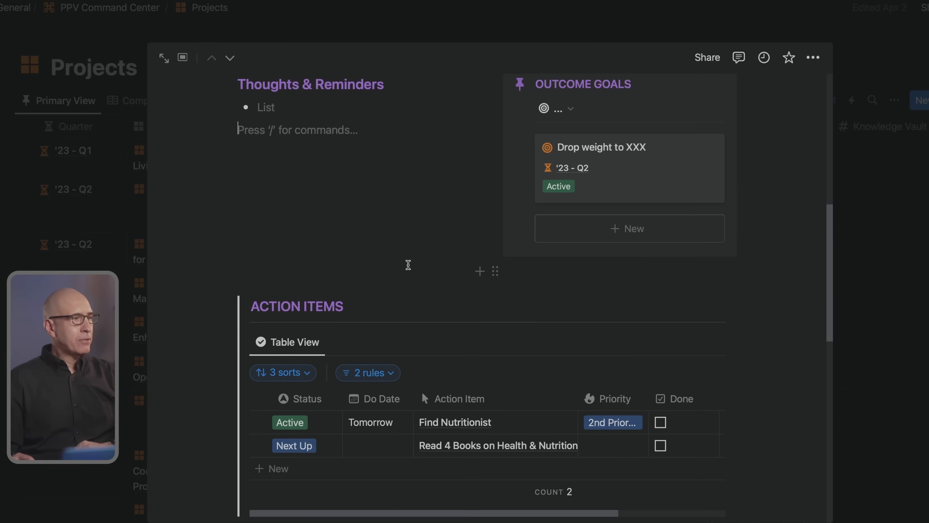
pyautogui.scroll(8, 408, 264)
pyautogui.scroll(3, 405, 264)
pyautogui.scroll(-5, 402, 240)
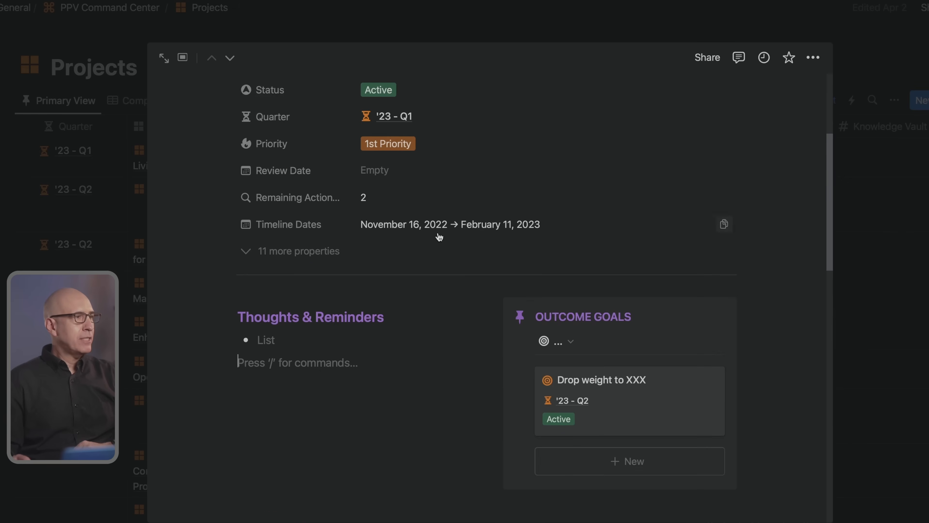
# - Open the Research Healthy Living project as a full page and examine its linked sections from Notes & Meetings to Media
pyautogui.click(164, 59)
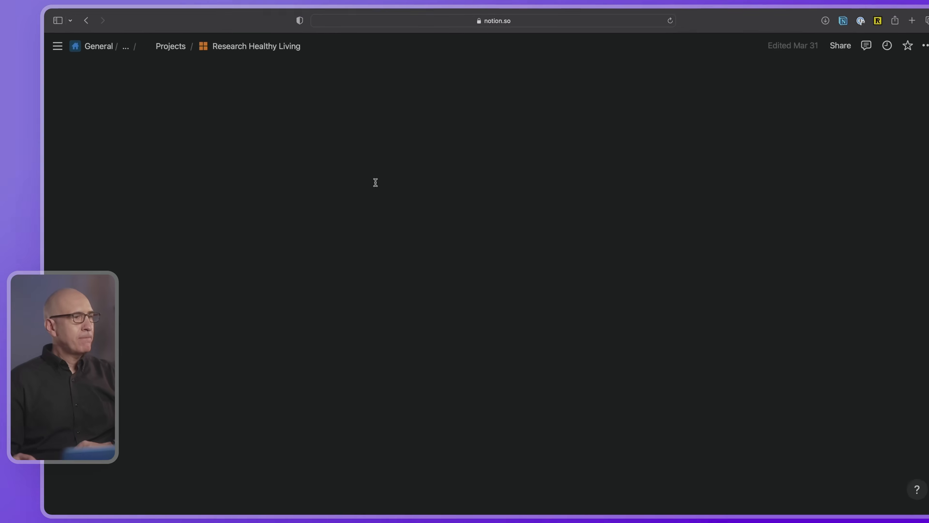
pyautogui.scroll(-12, 384, 188)
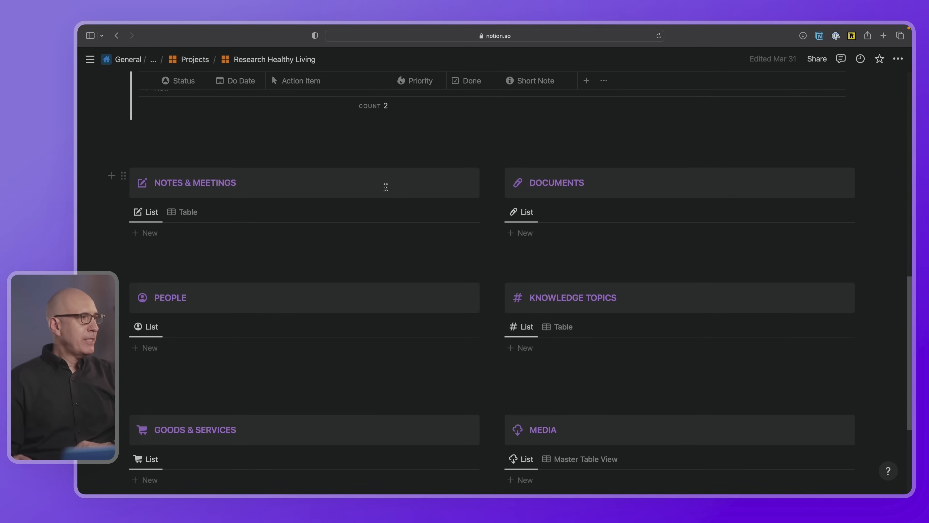
pyautogui.scroll(-3, 383, 187)
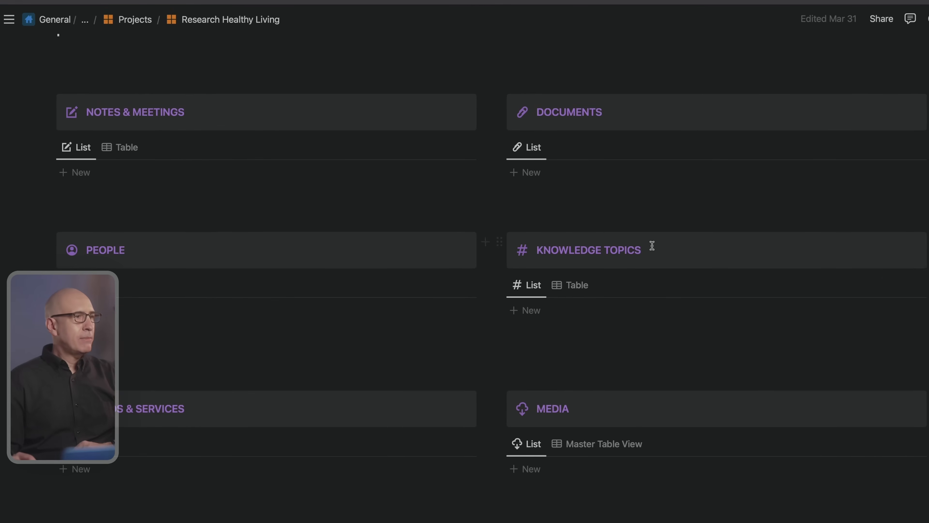
# - Open the Projects database from the PPV Command Center and check which of its templates is the default
pyautogui.scroll(15, 457, 340)
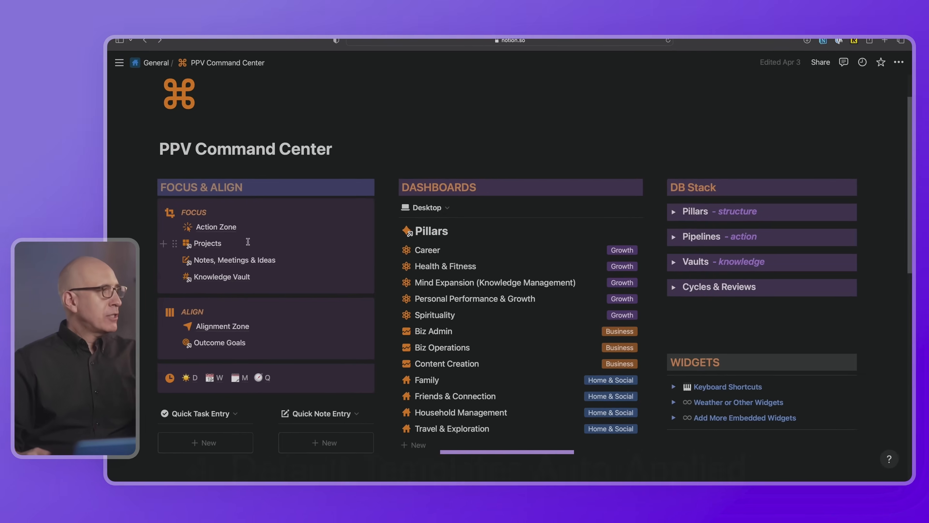
pyautogui.click(341, 248)
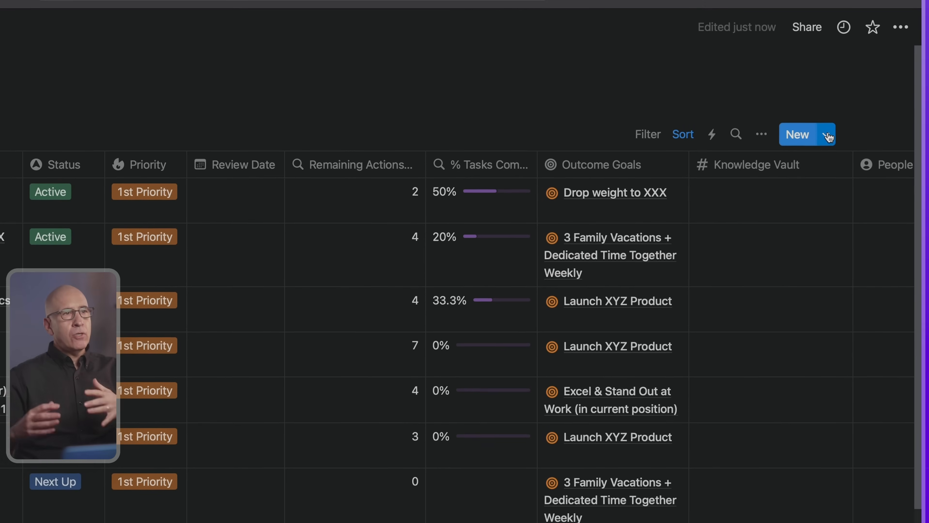
pyautogui.click(827, 135)
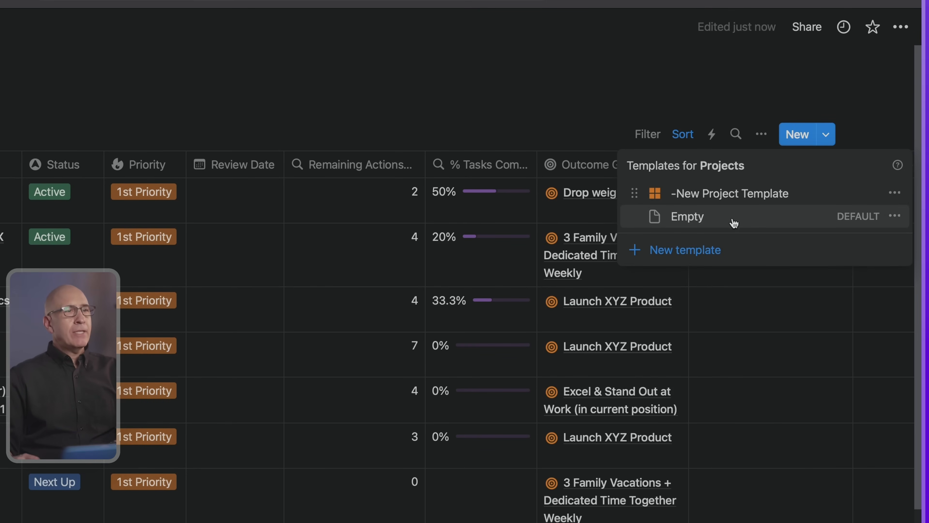
pyautogui.click(786, 97)
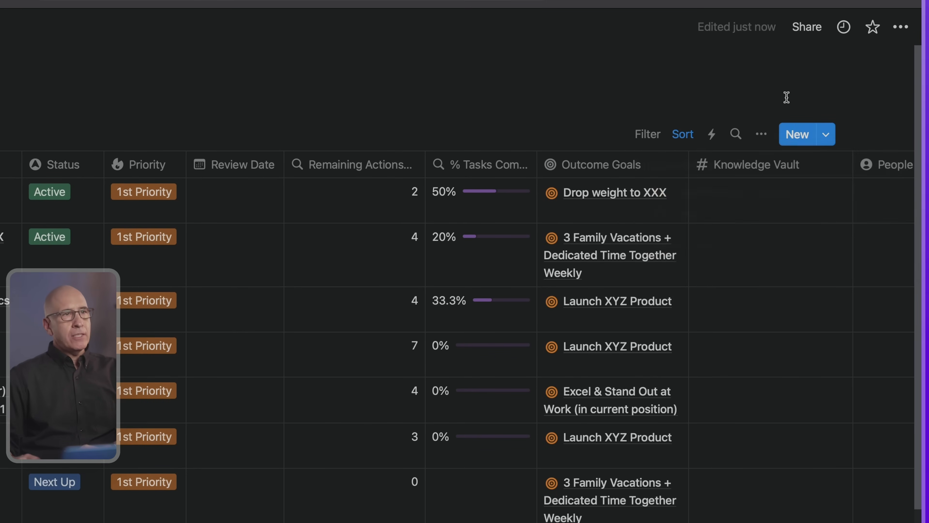
pyautogui.click(826, 135)
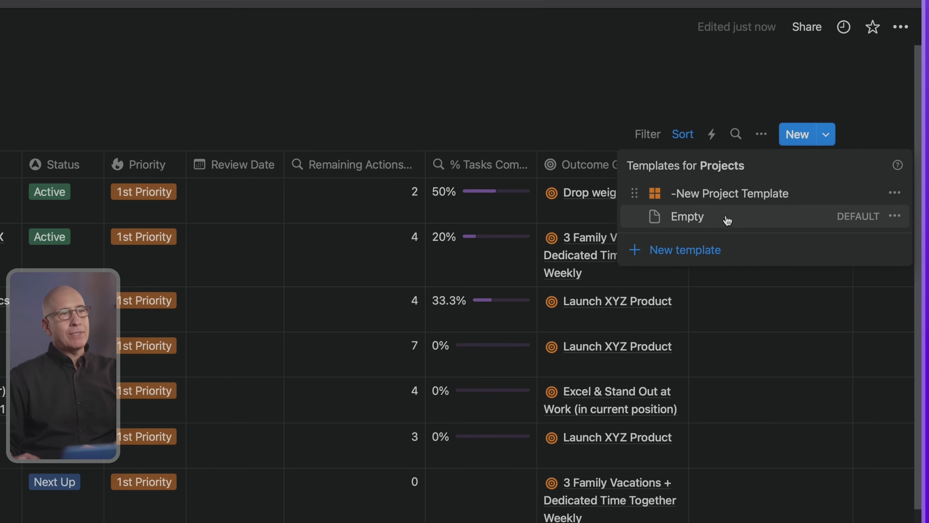
pyautogui.click(775, 91)
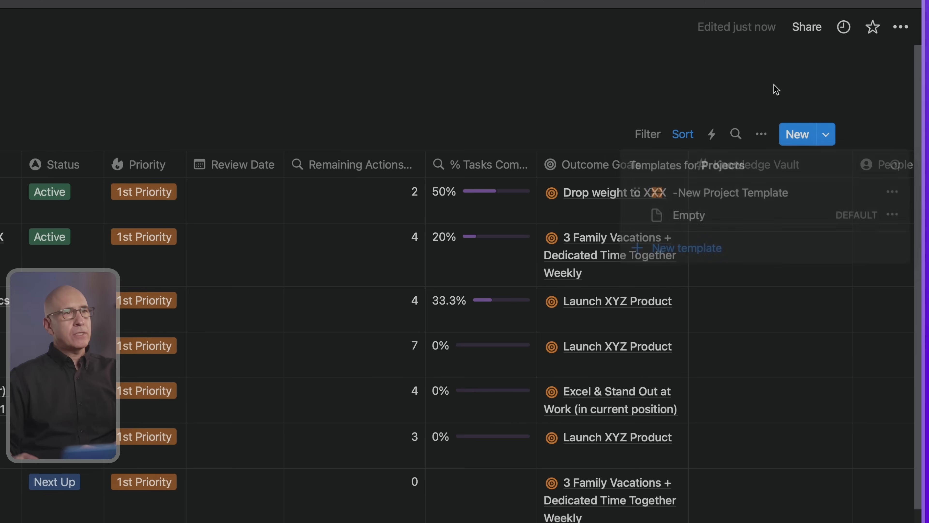
# - Set "-New Project Template" as the default template for all views in Projects and check it in the template list
pyautogui.click(826, 136)
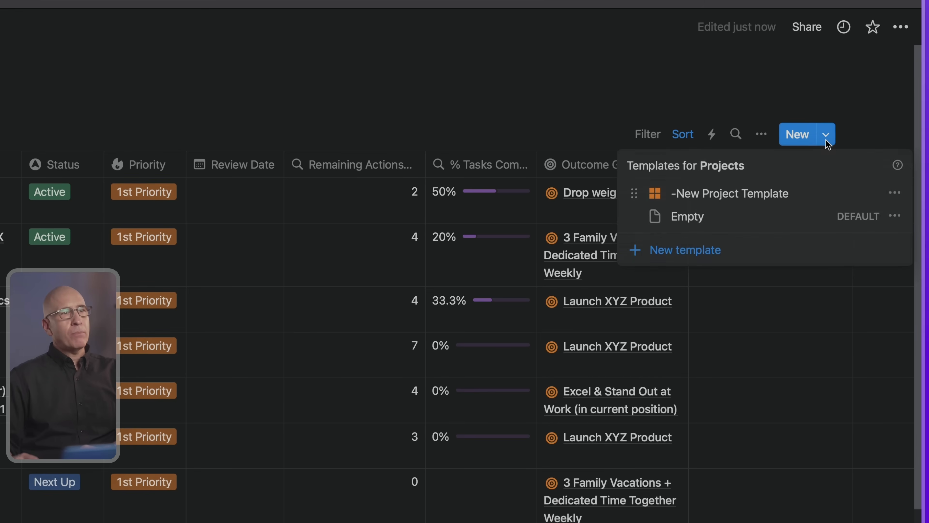
pyautogui.click(895, 194)
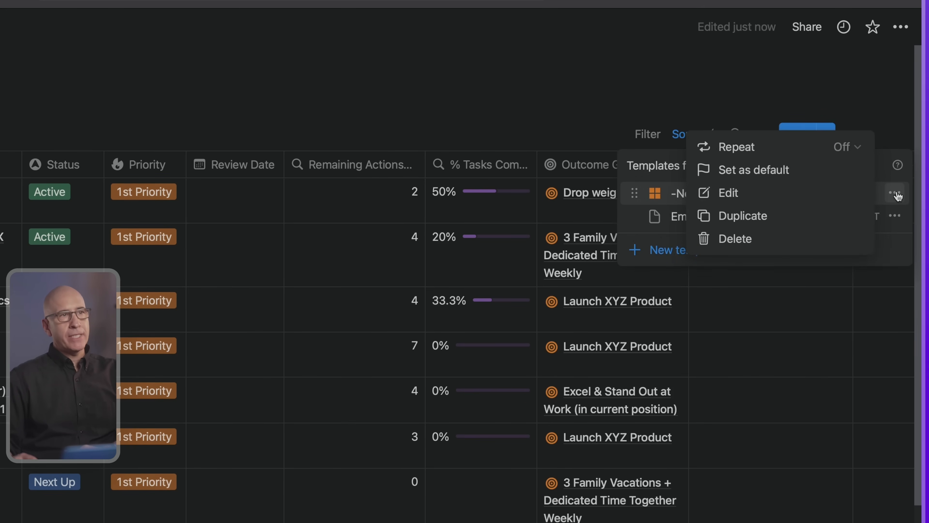
pyautogui.click(797, 151)
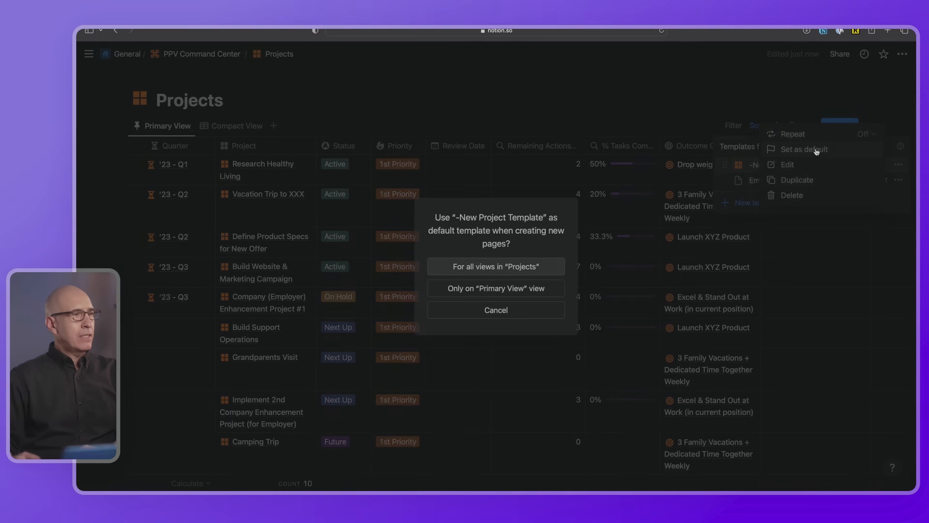
pyautogui.click(516, 267)
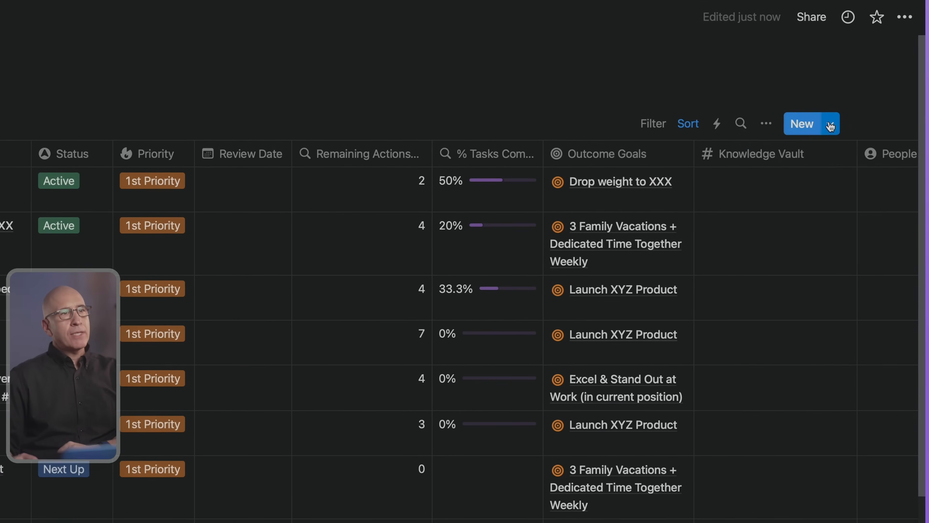
pyautogui.click(835, 124)
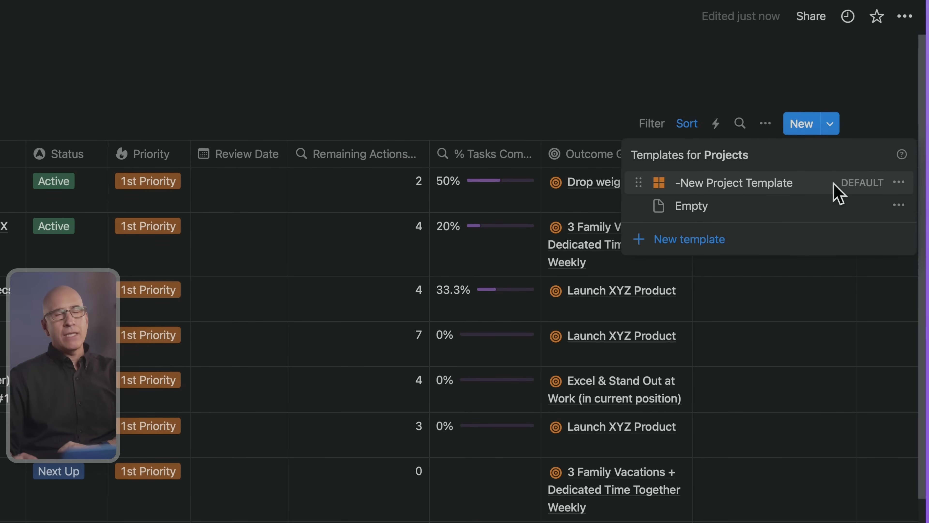
pyautogui.click(607, 25)
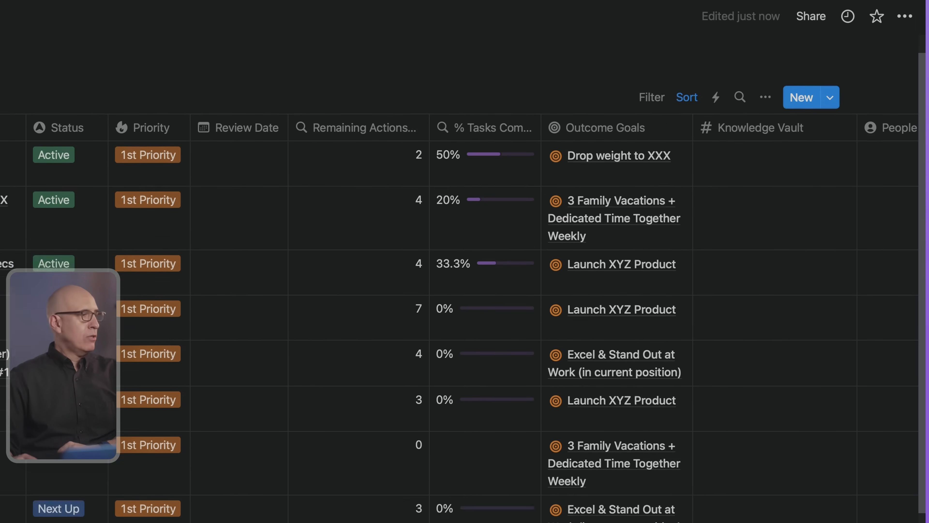
# - Go back to the PPV Command Center, open the Action Zone, and expand Daily Tracking under Action Enhancements
pyautogui.scroll(-5, 463, 279)
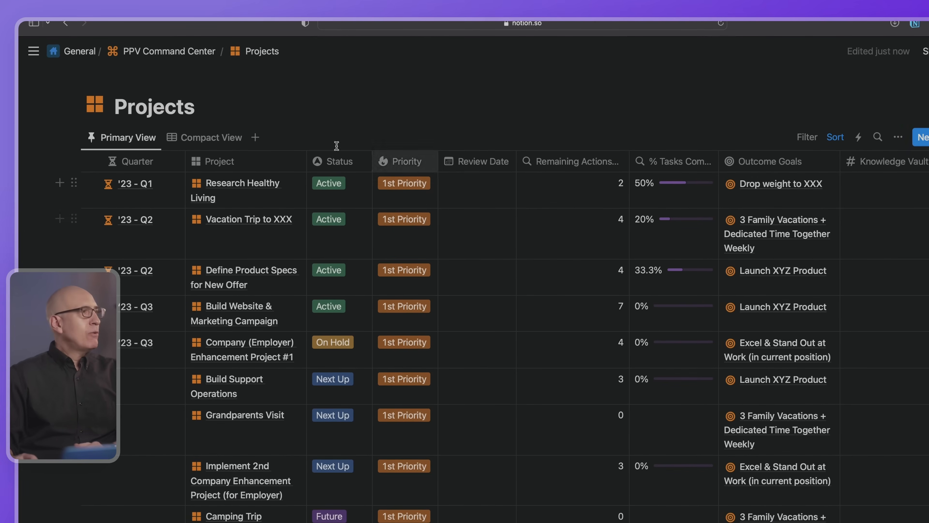
pyautogui.click(168, 54)
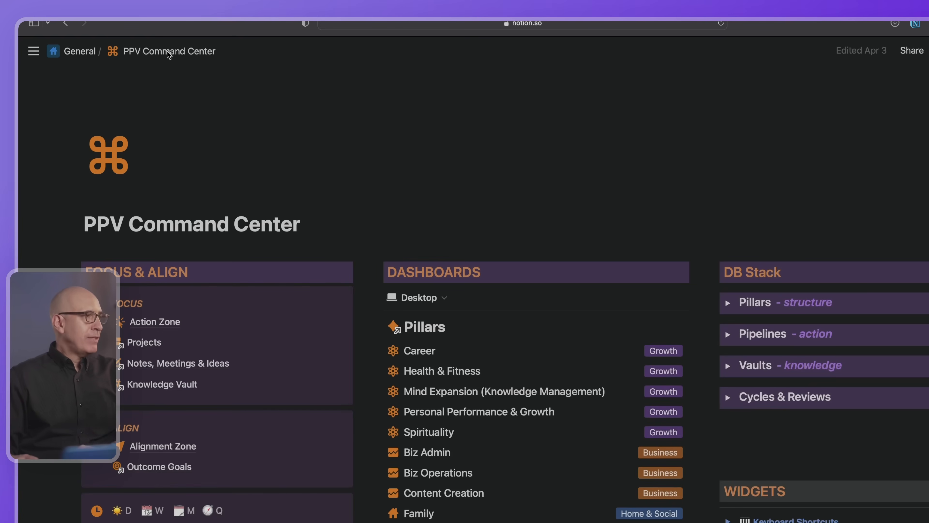
pyautogui.scroll(-6, 420, 220)
pyautogui.click(198, 249)
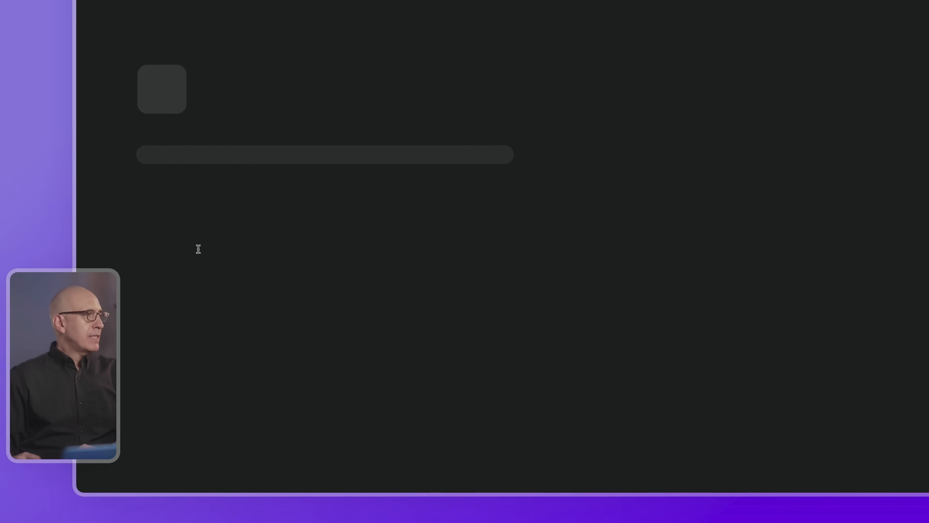
pyautogui.scroll(-4, 349, 238)
pyautogui.scroll(-1, 349, 239)
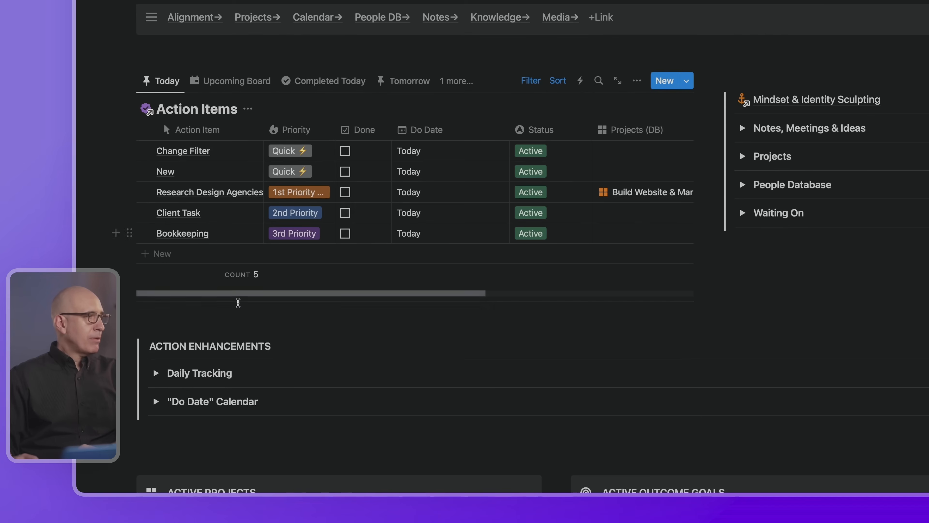
pyautogui.click(156, 374)
pyautogui.scroll(-2, 303, 314)
pyautogui.scroll(-2, 303, 314)
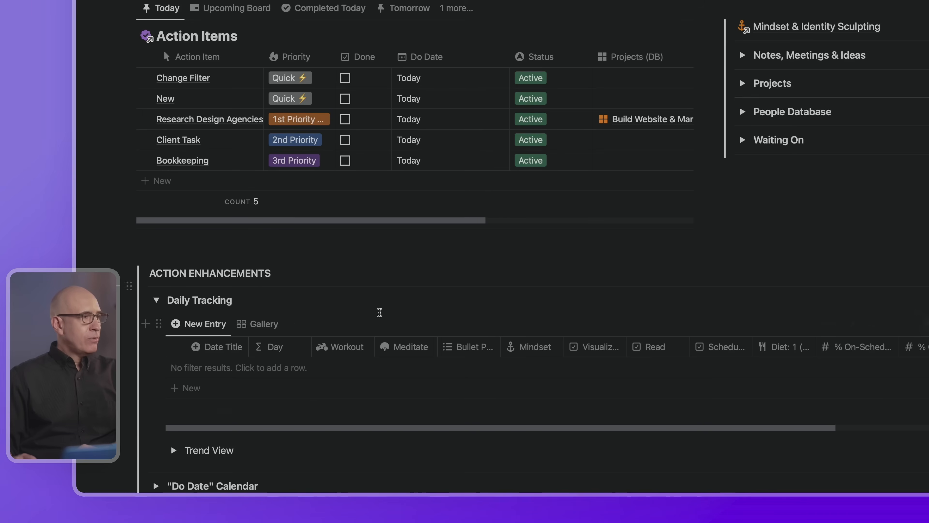
pyautogui.click(873, 340)
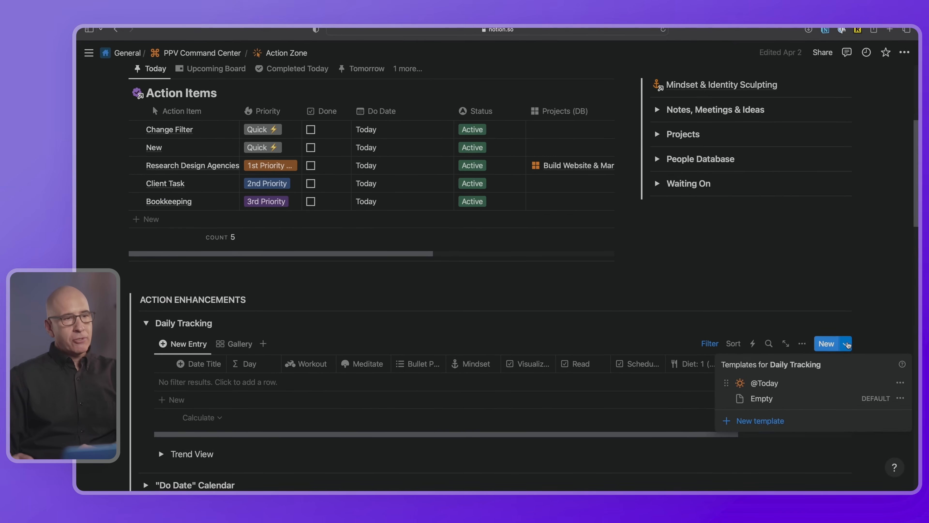
pyautogui.click(925, 381)
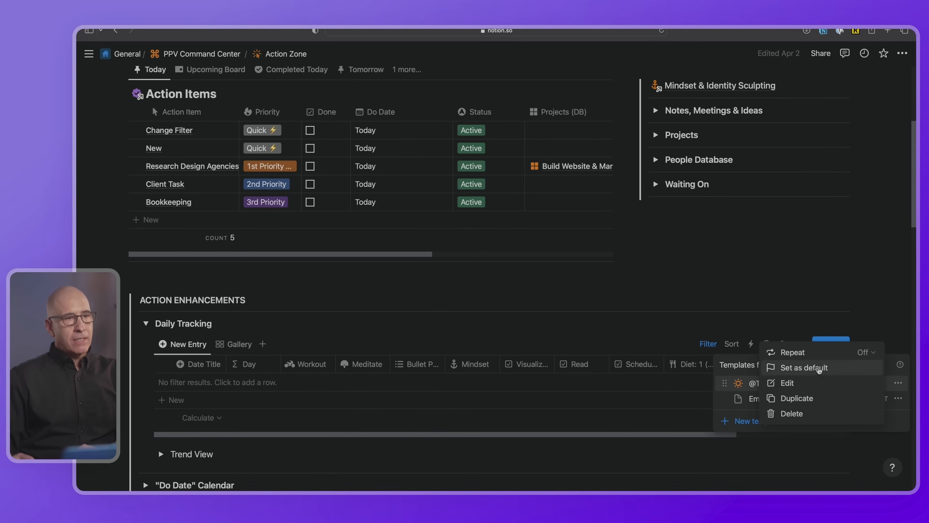
pyautogui.click(813, 367)
pyautogui.click(534, 263)
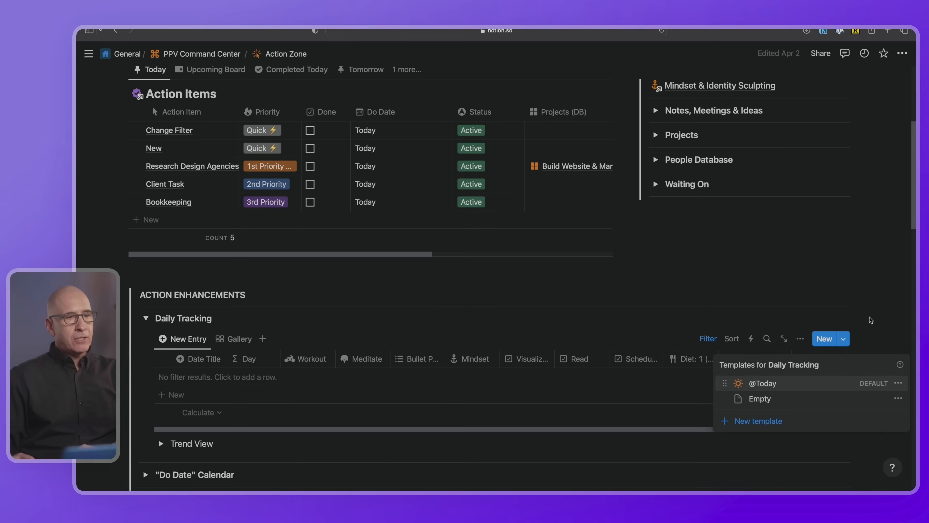
pyautogui.click(787, 277)
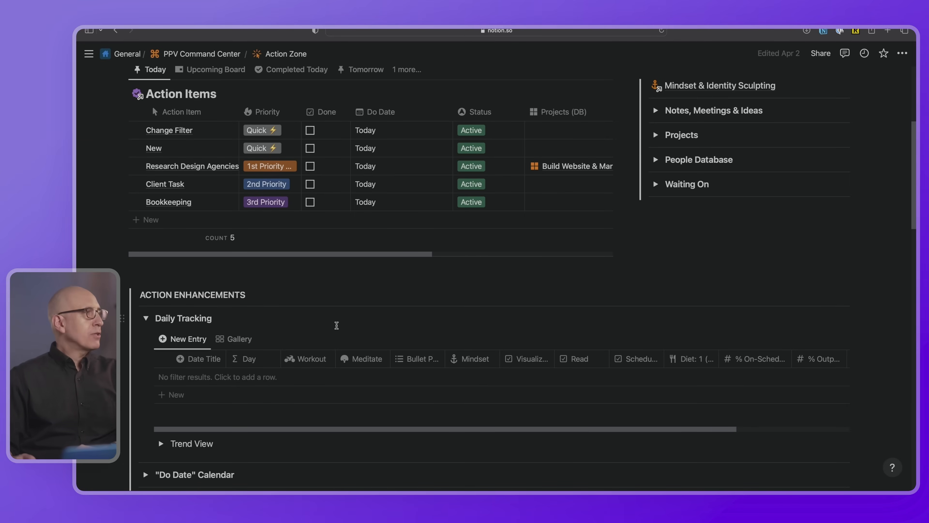
# - Return to the PPV Command Center and open the Alignment Zone page at its Insight section
pyautogui.scroll(6, 337, 325)
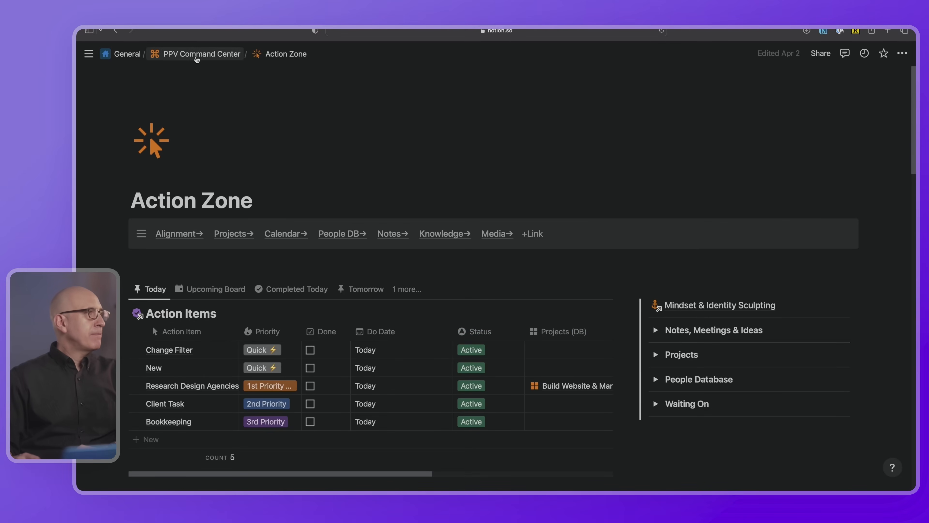
pyautogui.click(197, 54)
pyautogui.scroll(-2, 211, 399)
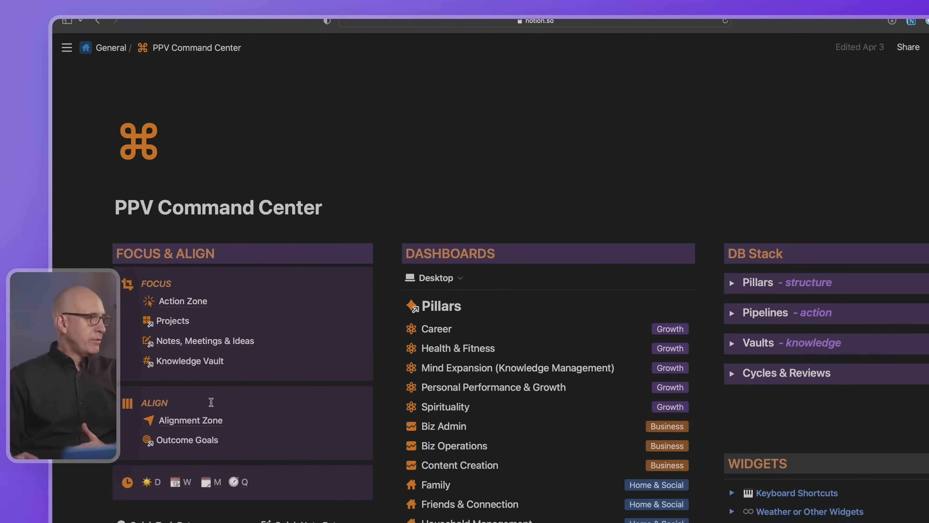
pyautogui.click(205, 397)
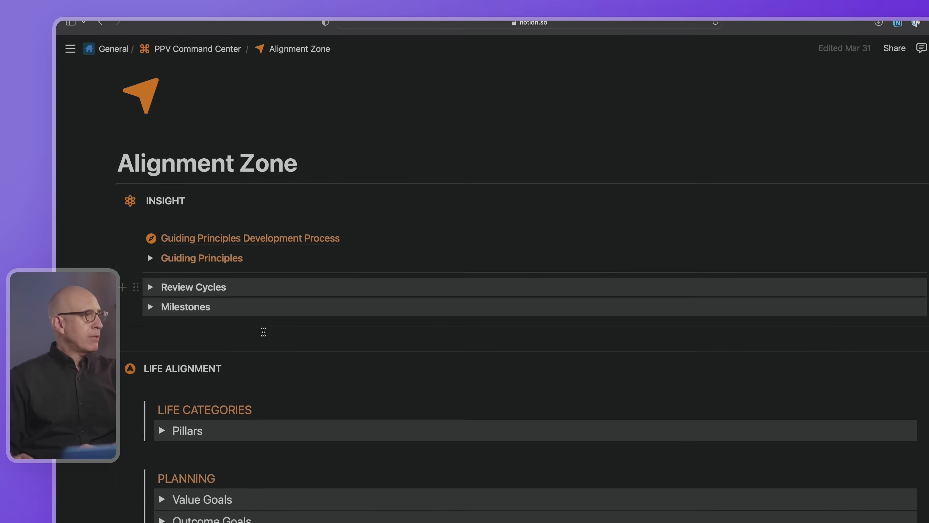
pyautogui.scroll(-3, 283, 342)
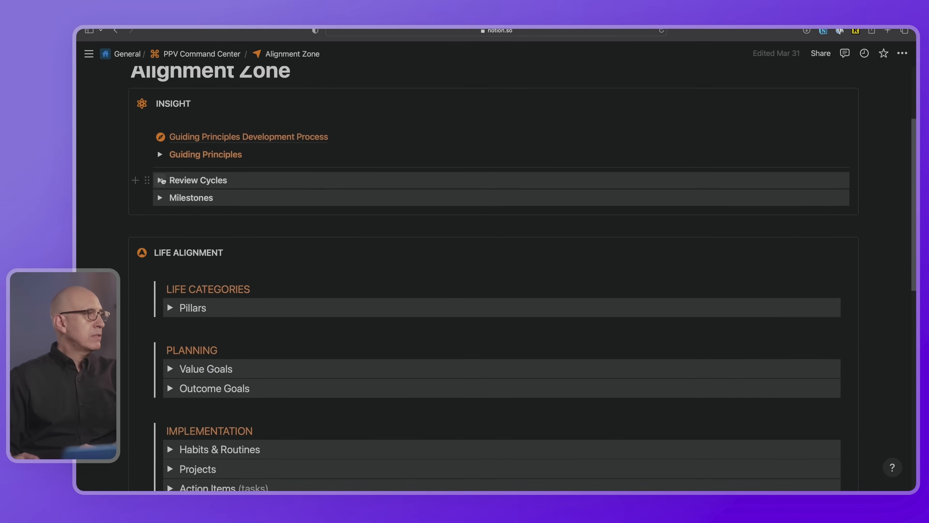
# - Expand Review Cycles and its Weekly Insight section to show the Weeks table
pyautogui.click(161, 180)
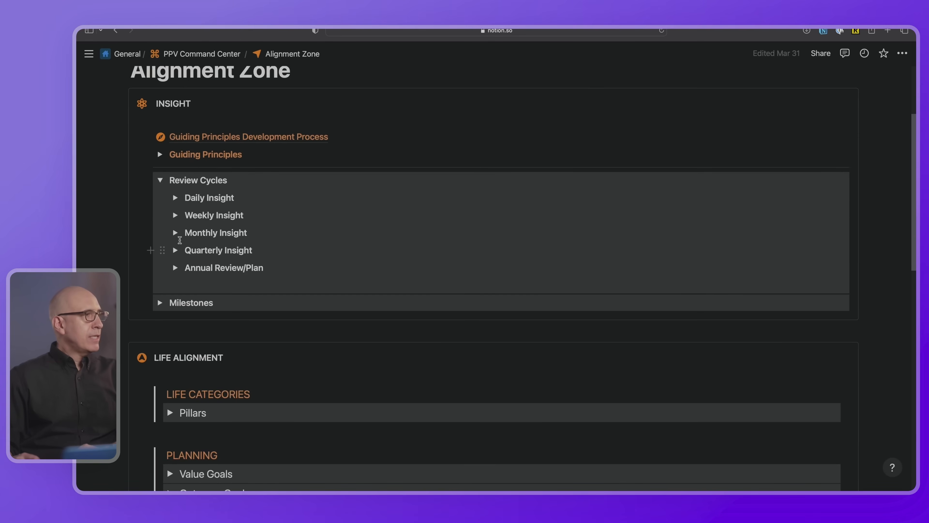
pyautogui.click(175, 198)
pyautogui.click(175, 198)
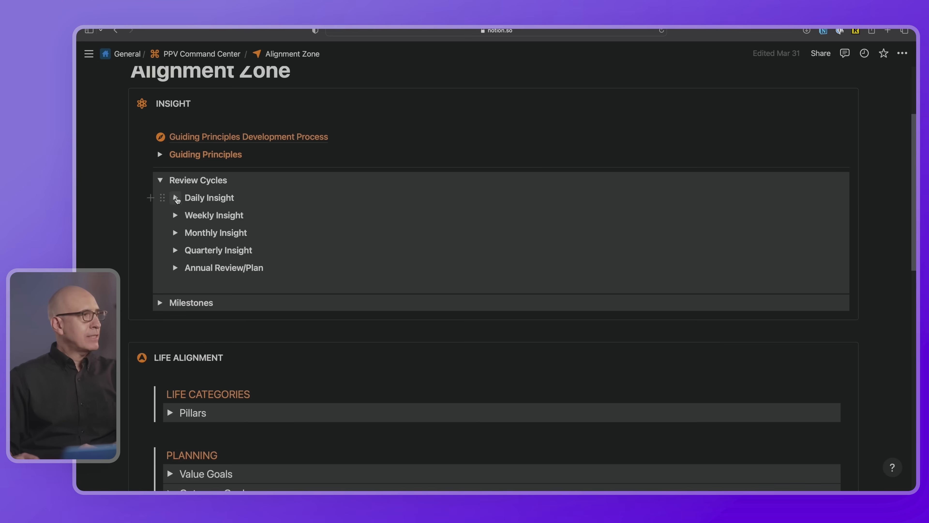
pyautogui.click(175, 215)
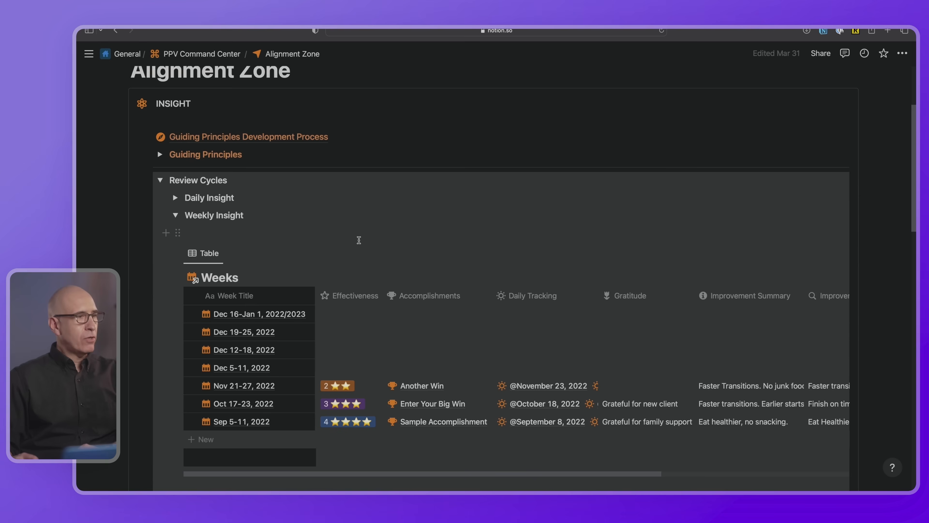
# - Set "-New Week Template" as the default template for all views in Weeks, then collapse Review Cycles
pyautogui.click(843, 254)
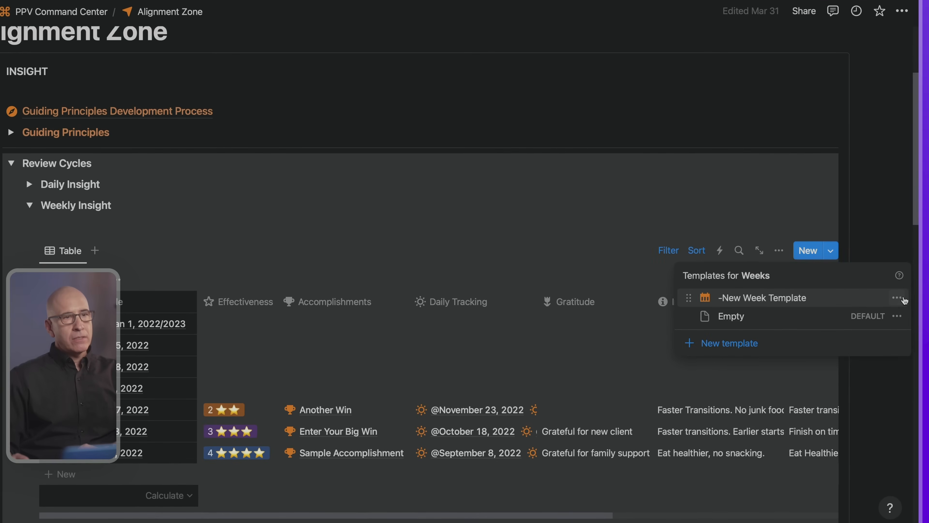
pyautogui.click(896, 302)
pyautogui.click(805, 279)
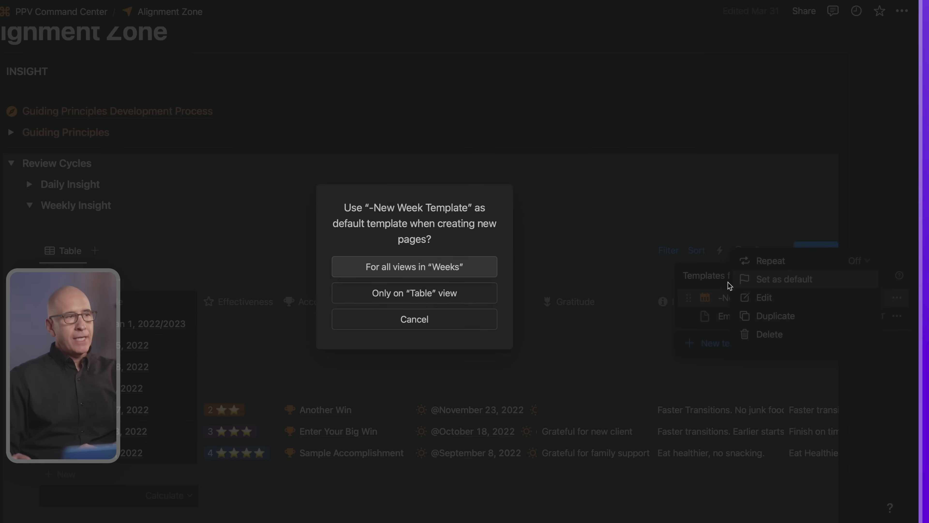
pyautogui.click(383, 269)
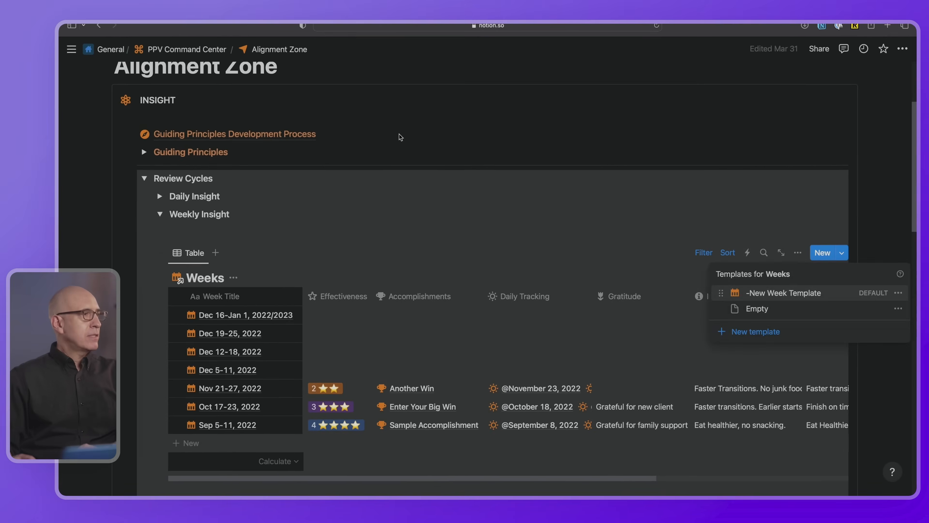
pyautogui.click(399, 137)
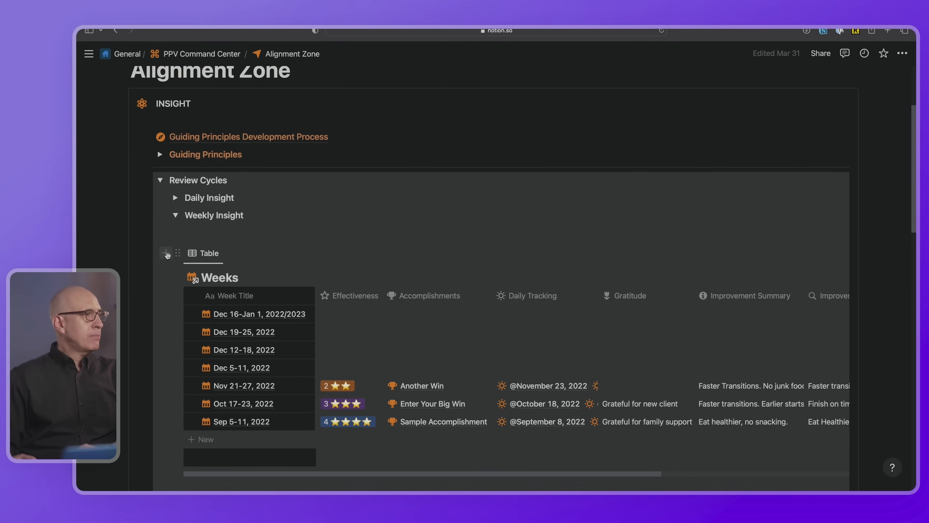
pyautogui.click(159, 180)
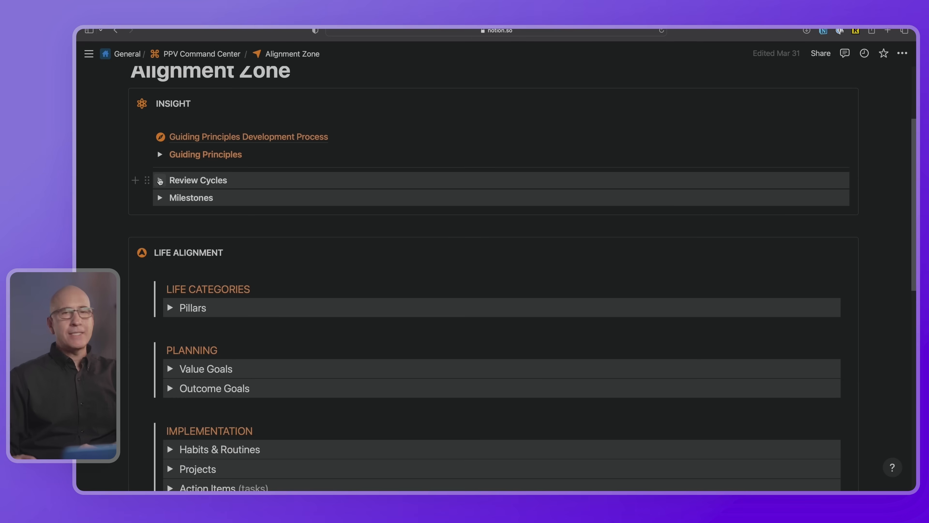
# - Expand Review Cycles in the Insight section to show the Weeks table under Weekly Insight
pyautogui.scroll(2, 197, 211)
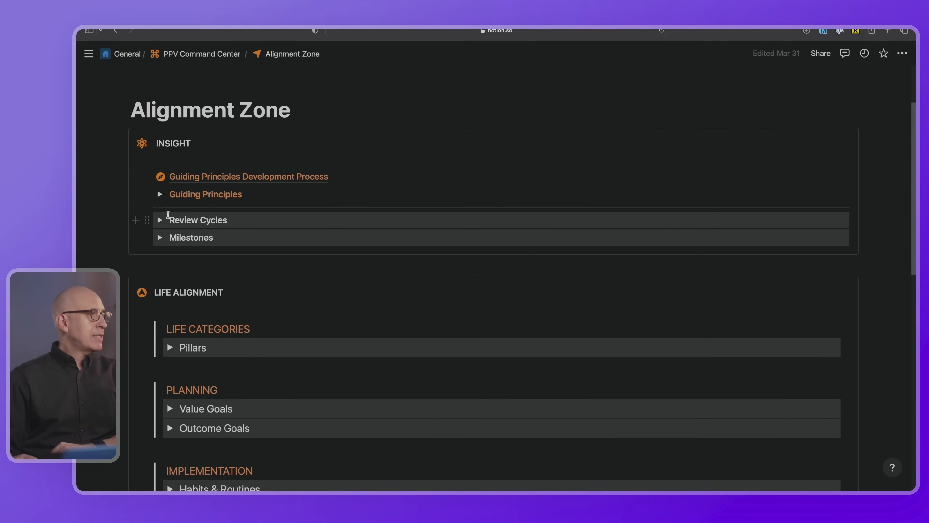
pyautogui.click(159, 221)
pyautogui.scroll(-1, 160, 221)
# - Try a weekly repeat for "-New Week Template" every 1 week on Monday, Wednesday, Thursday and Sunday, then dismiss it without saving
pyautogui.click(864, 251)
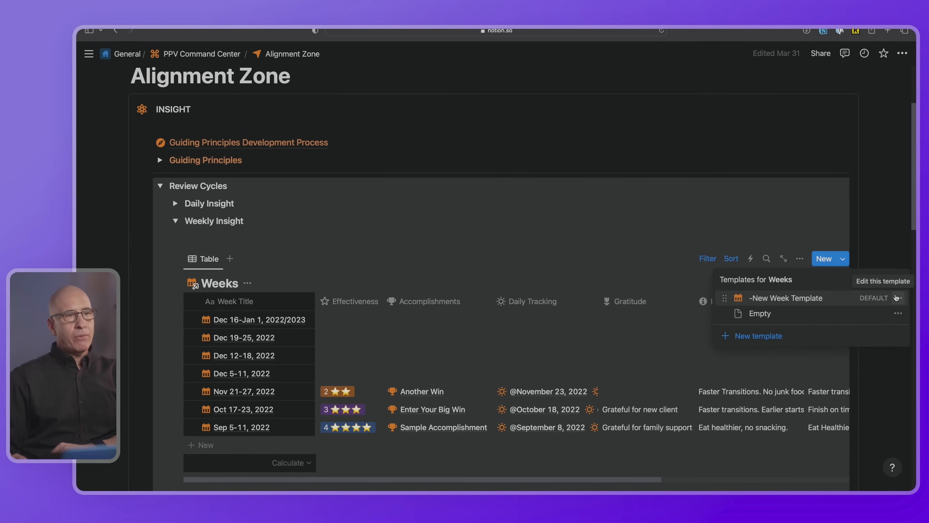
pyautogui.click(898, 299)
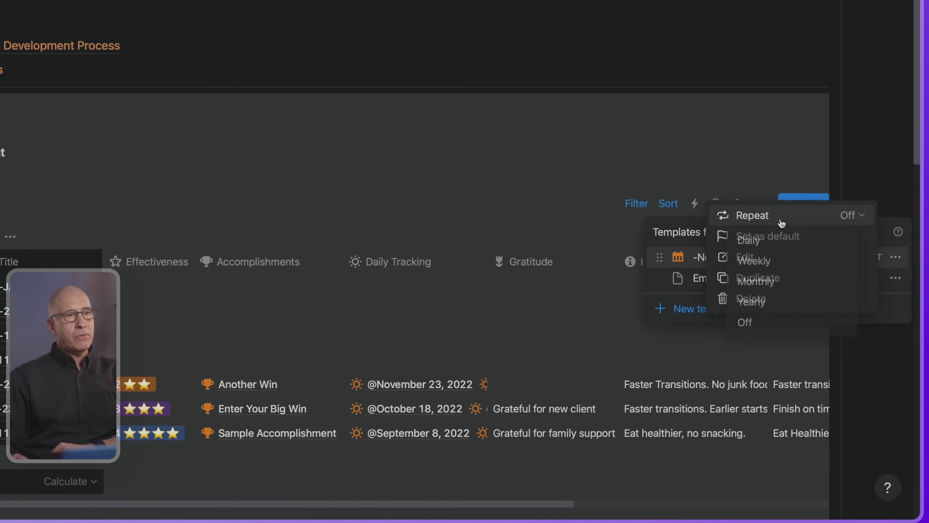
pyautogui.click(814, 271)
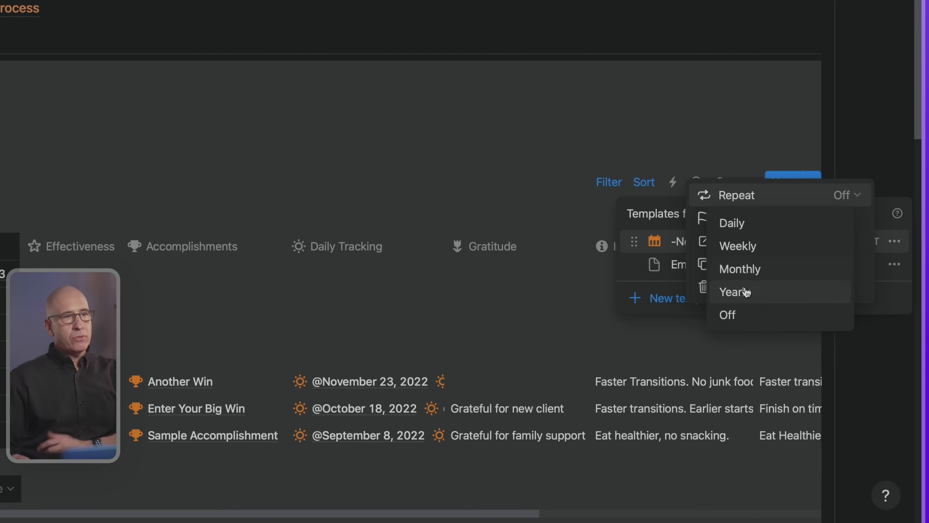
pyautogui.click(742, 247)
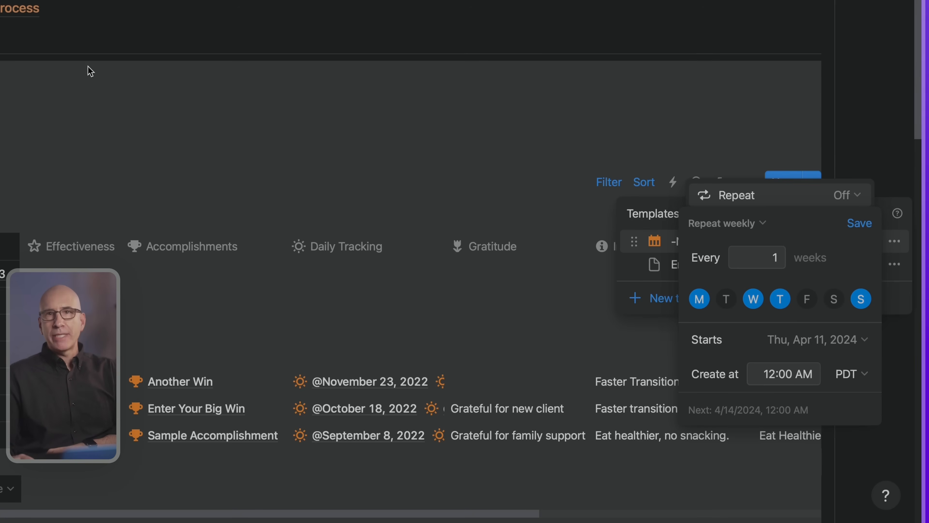
pyautogui.click(366, 7)
pyautogui.click(365, 8)
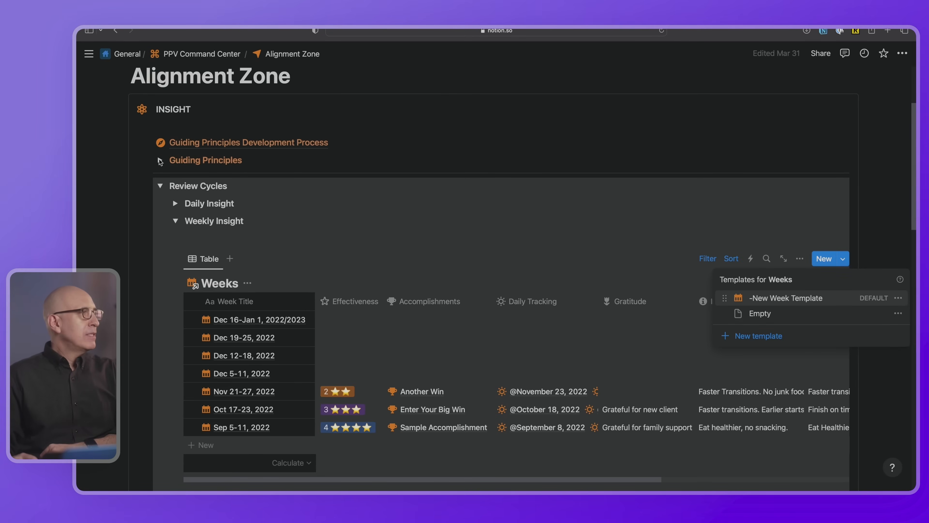
pyautogui.press('Escape')
# - Return to the PPV Command Center and open the Action Zone page at its Daily Tracking section
pyautogui.scroll(3, 172, 110)
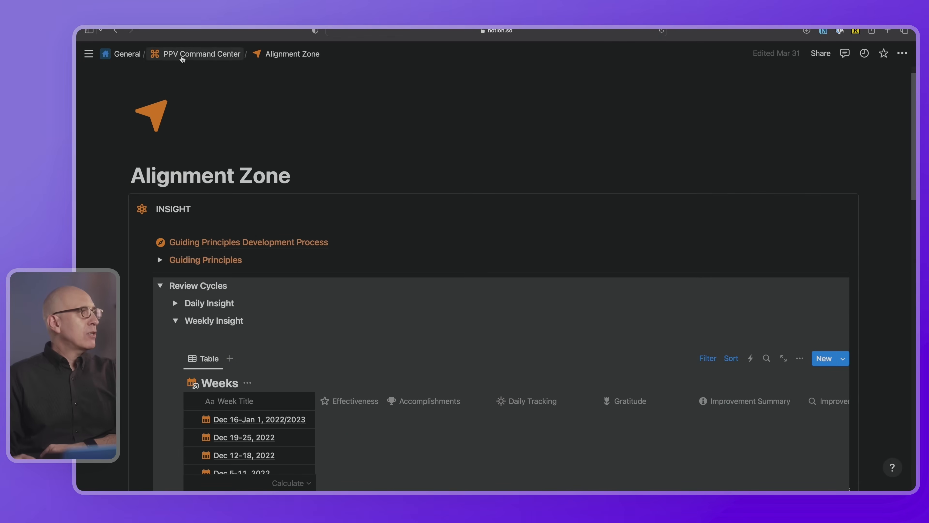
pyautogui.click(182, 55)
pyautogui.click(186, 282)
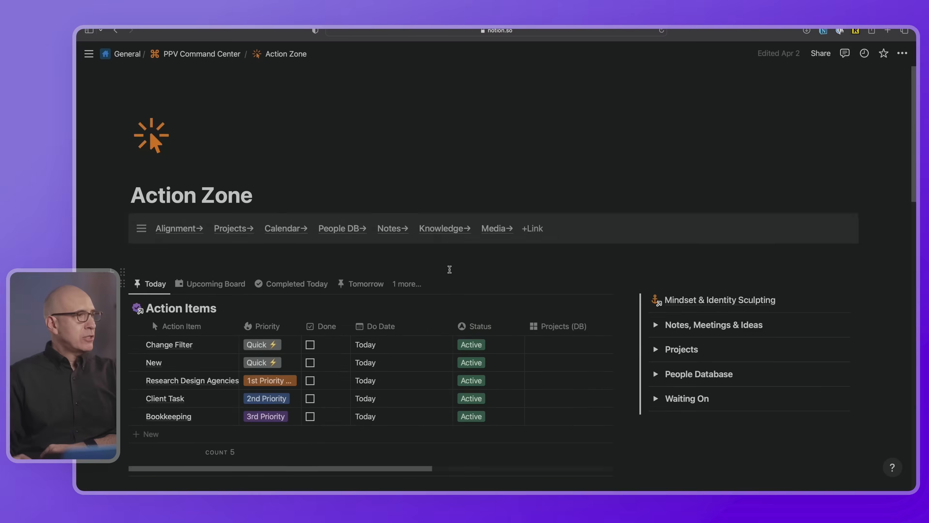
pyautogui.scroll(-6, 446, 267)
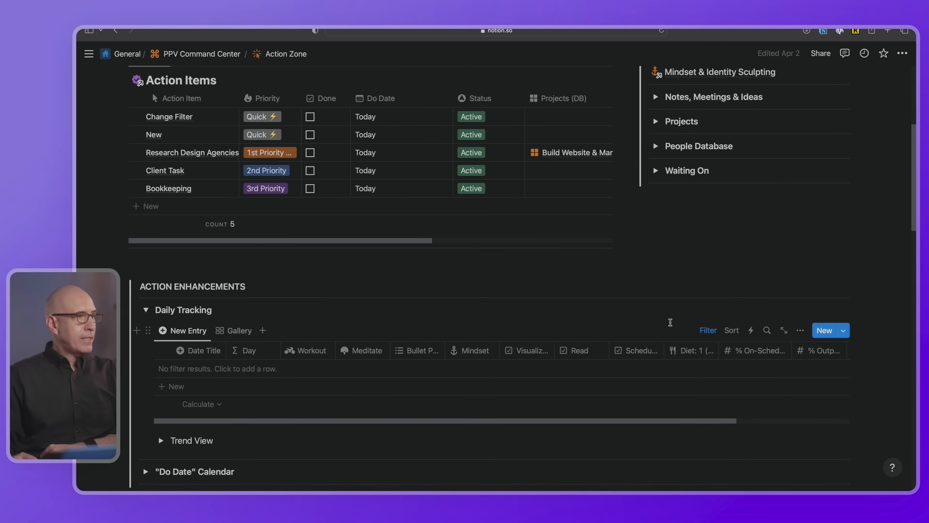
pyautogui.click(841, 330)
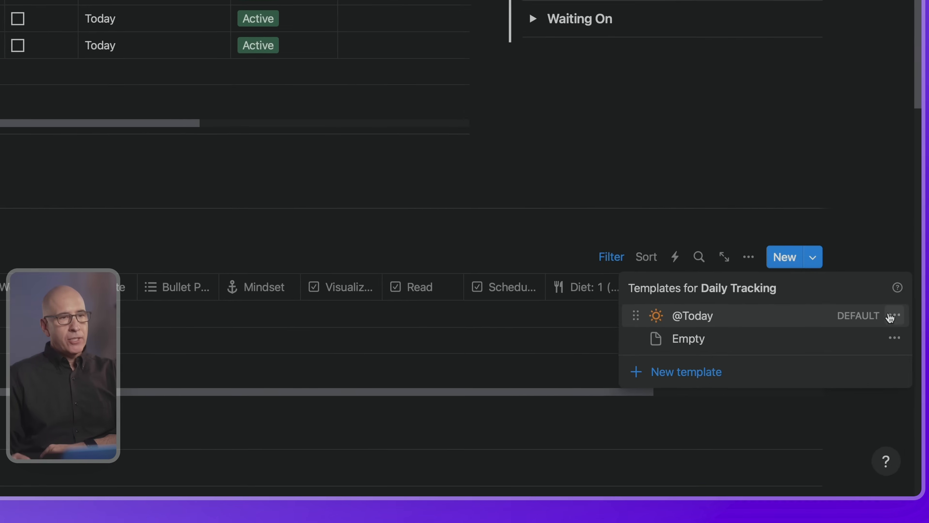
pyautogui.click(897, 370)
pyautogui.click(749, 263)
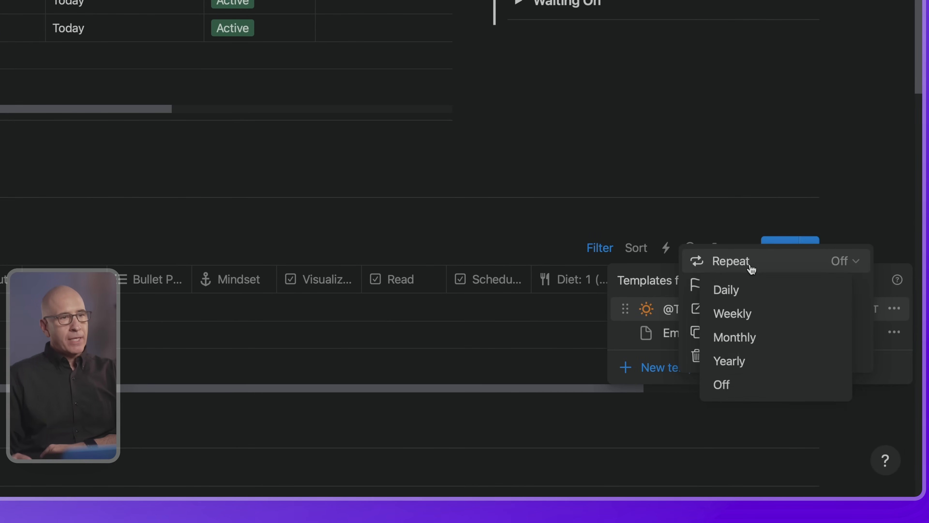
pyautogui.click(748, 288)
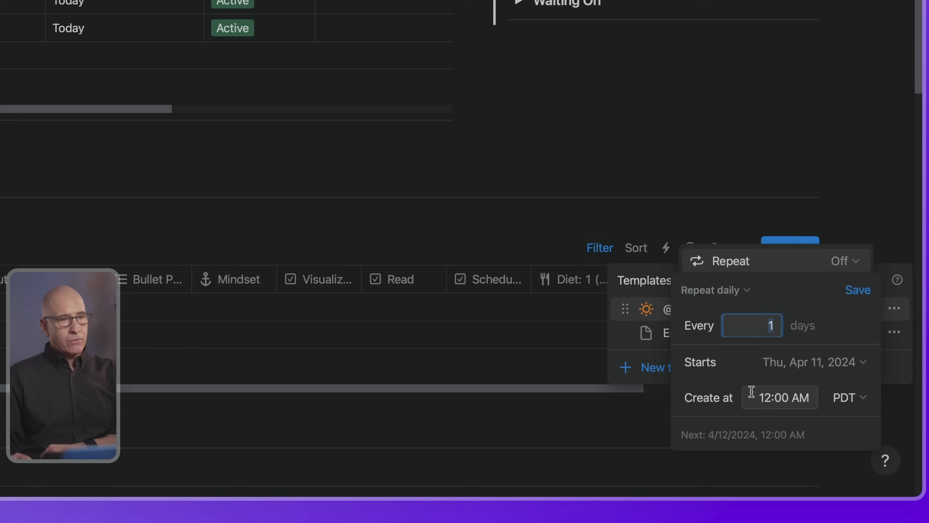
pyautogui.write('3')
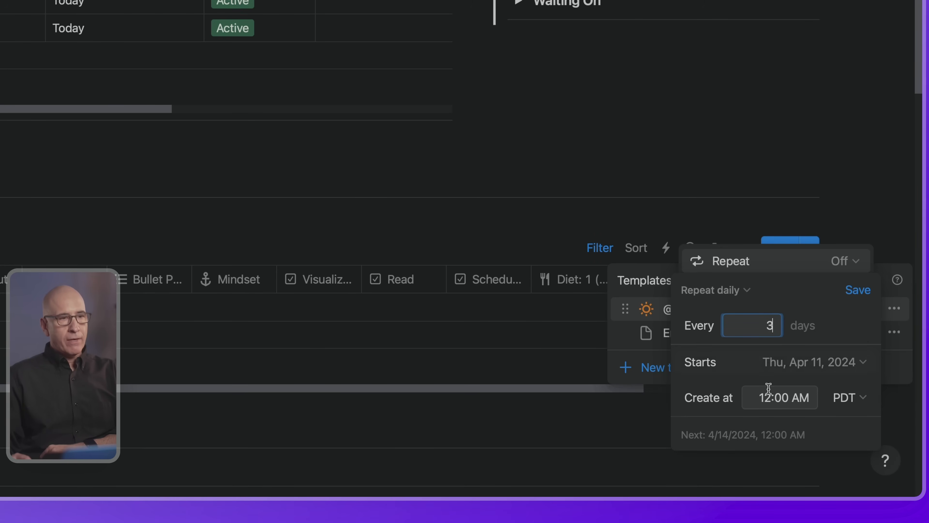
pyautogui.click(851, 363)
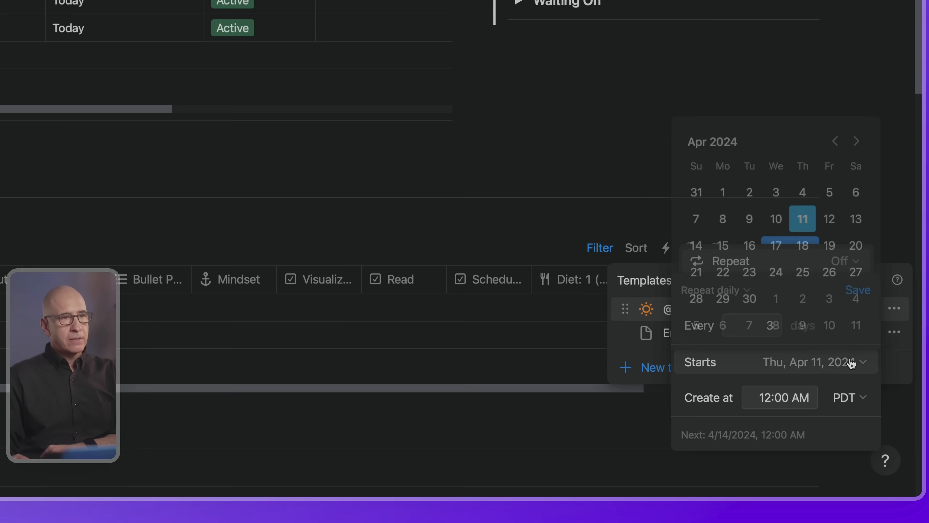
pyautogui.click(802, 243)
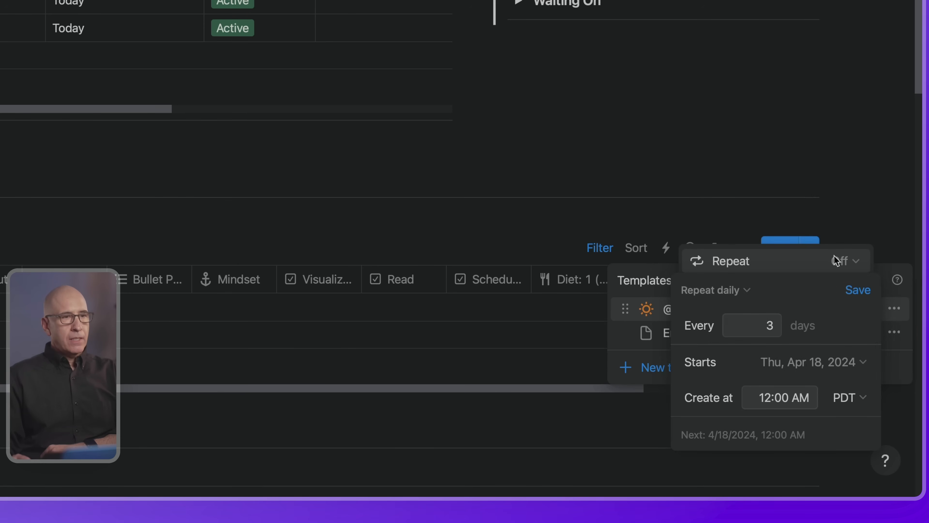
pyautogui.click(810, 167)
pyautogui.click(810, 167)
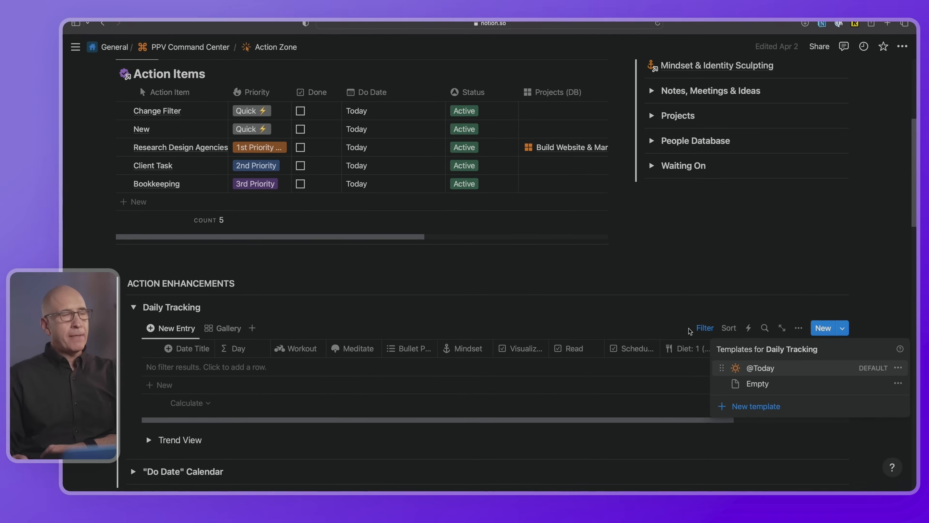
pyautogui.press('Escape')
# - Collapse Daily Tracking and create a new Action Items template named "Recurring Action"
pyautogui.click(145, 309)
pyautogui.scroll(3, 186, 327)
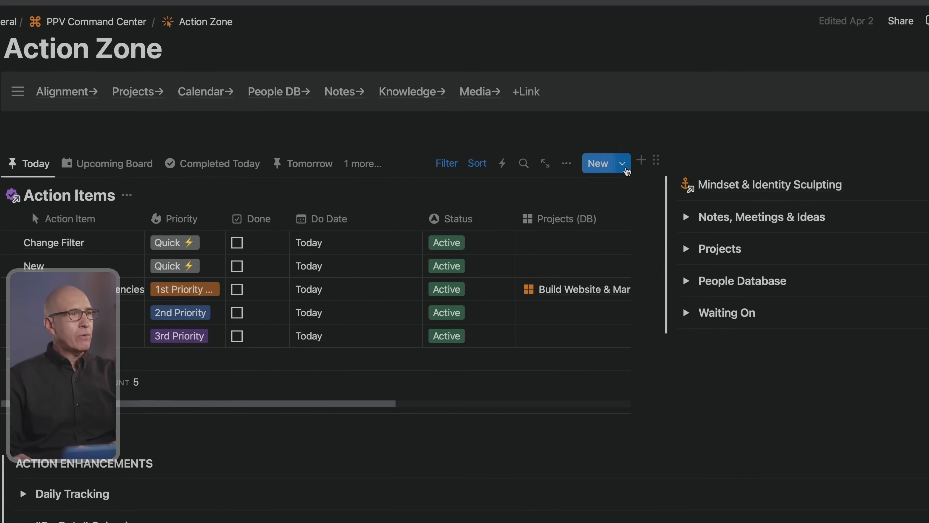
pyautogui.click(621, 163)
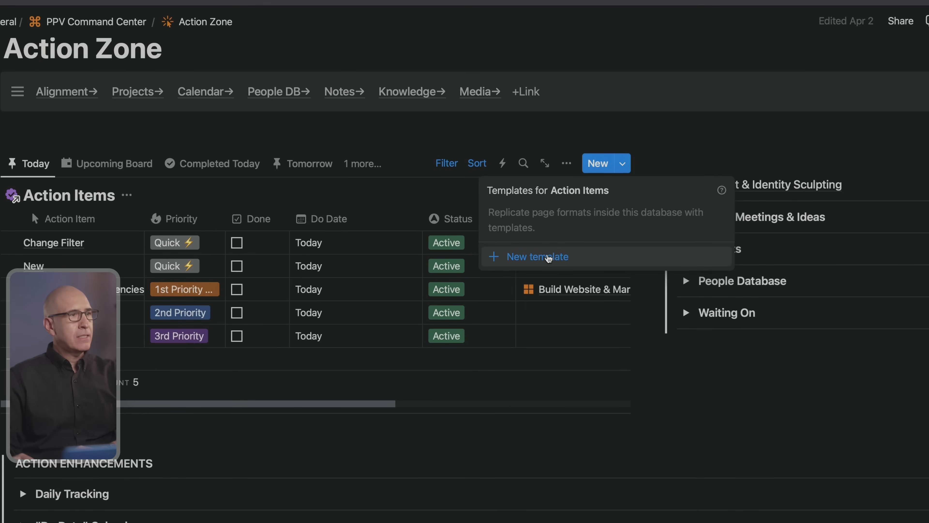
pyautogui.click(548, 257)
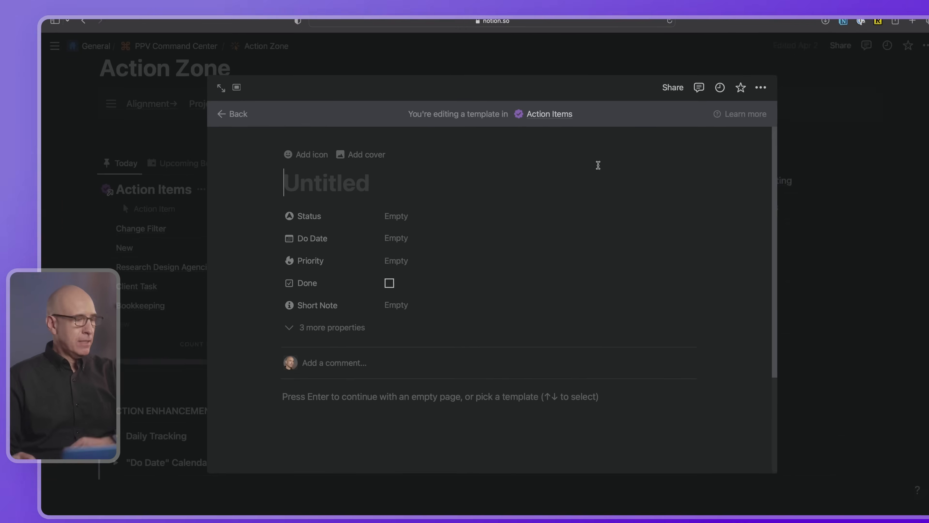
pyautogui.write('Recurring')
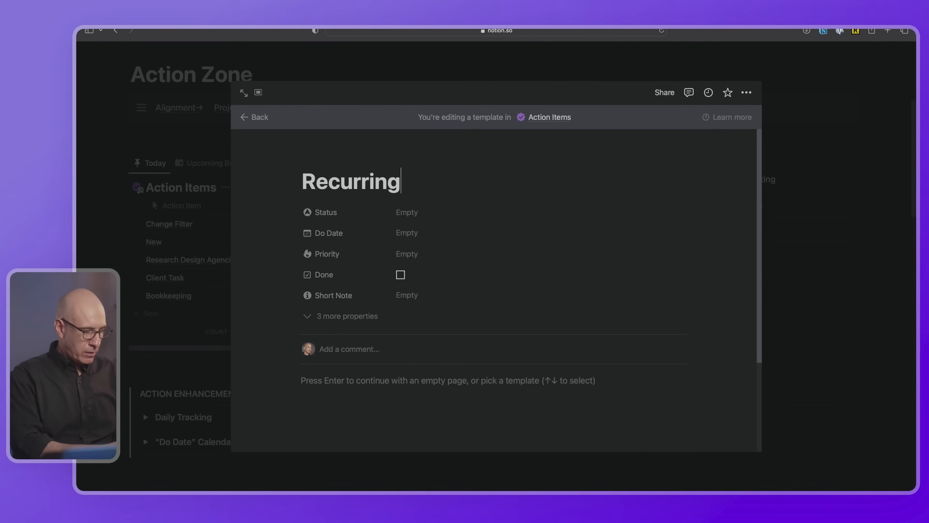
pyautogui.write(' Action')
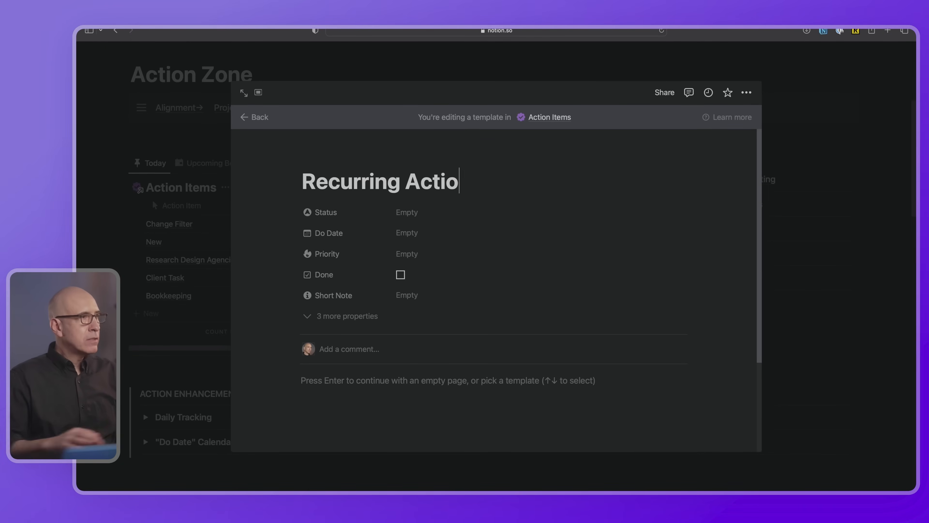
pyautogui.click(803, 128)
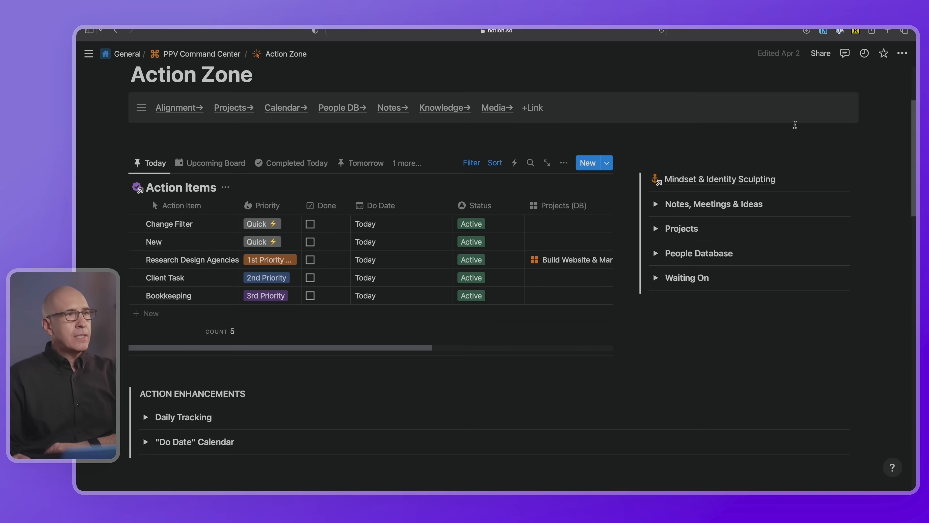
# - Configure the "Recurring Action" template to repeat every 1 month, starting Mon, Apr 15, 2024
pyautogui.click(608, 165)
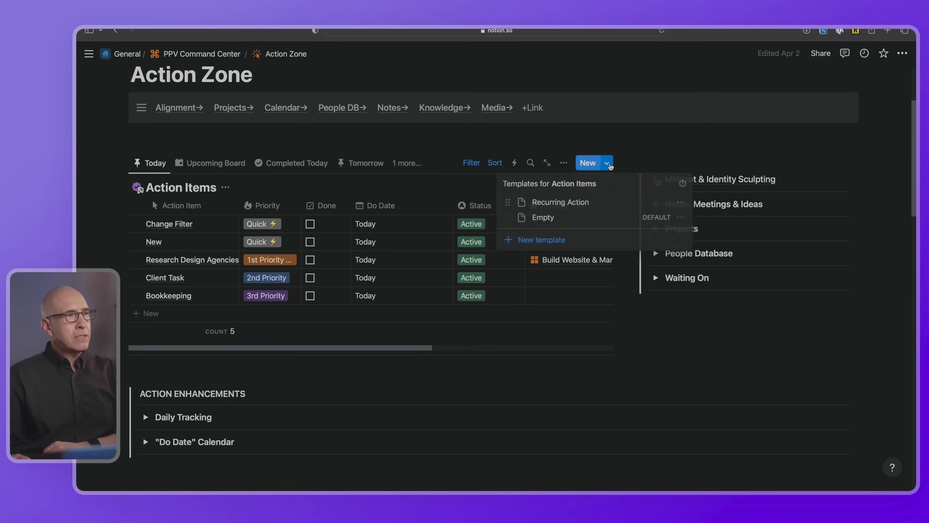
pyautogui.click(681, 202)
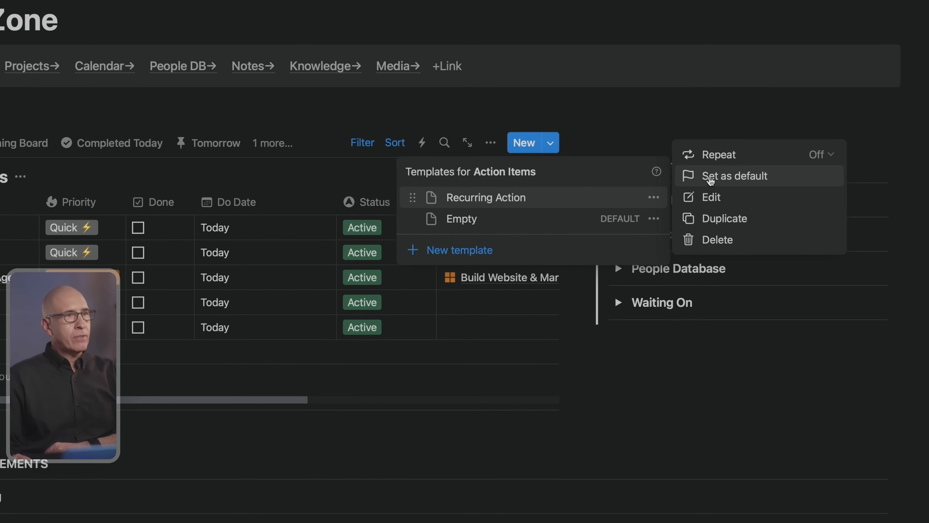
pyautogui.click(712, 161)
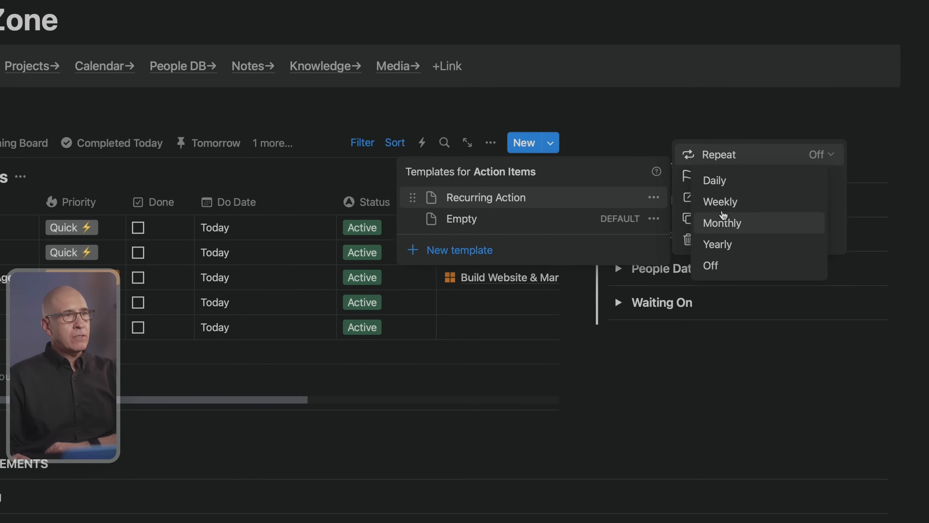
pyautogui.click(724, 219)
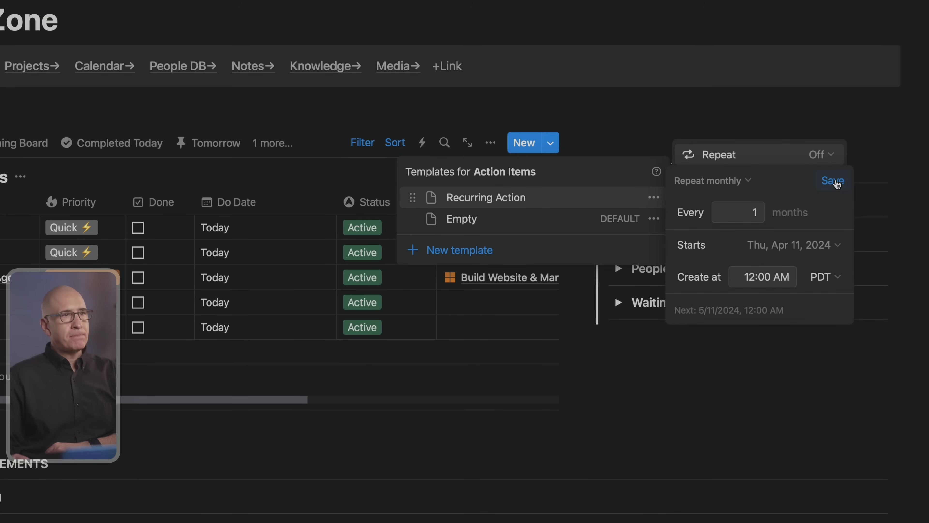
pyautogui.click(812, 244)
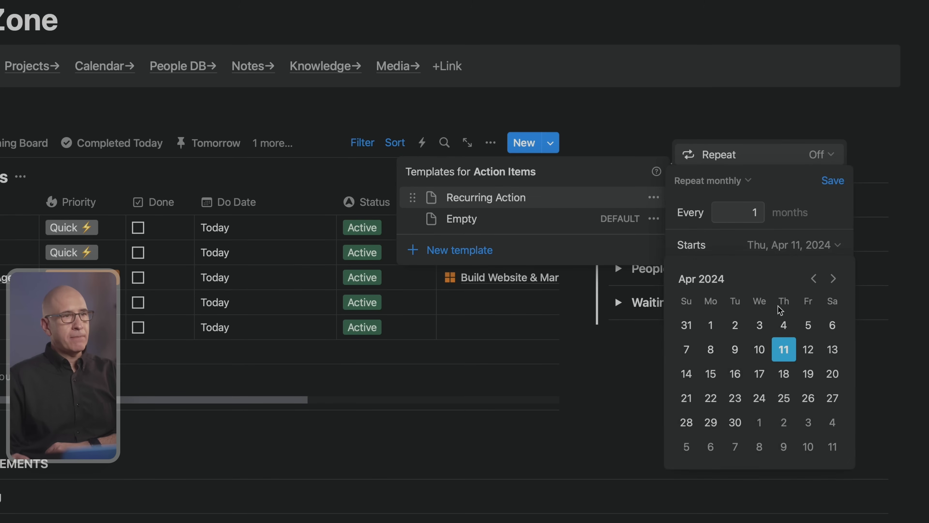
pyautogui.click(711, 373)
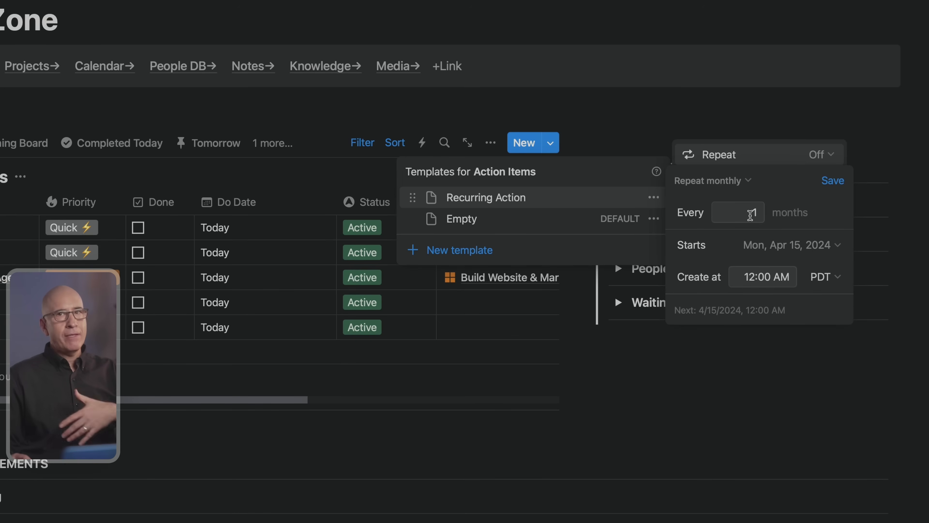
# - Change the "Recurring Action" repeat to weekly on Monday, Wednesday and Thursday, and save the schedule
pyautogui.click(747, 180)
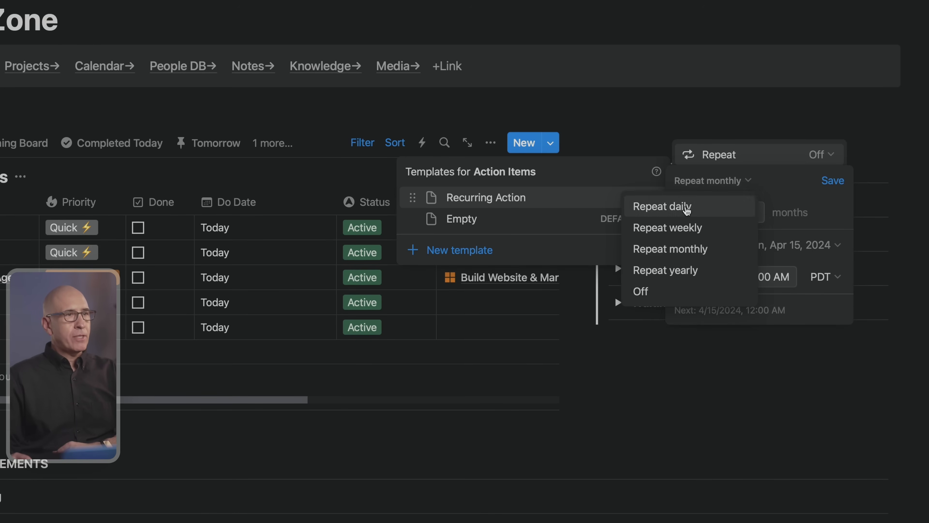
pyautogui.click(685, 227)
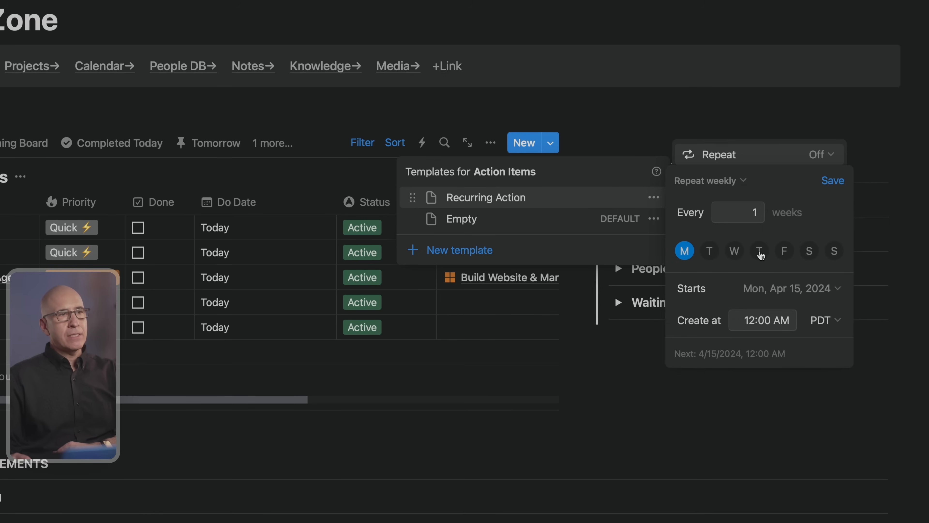
pyautogui.click(760, 253)
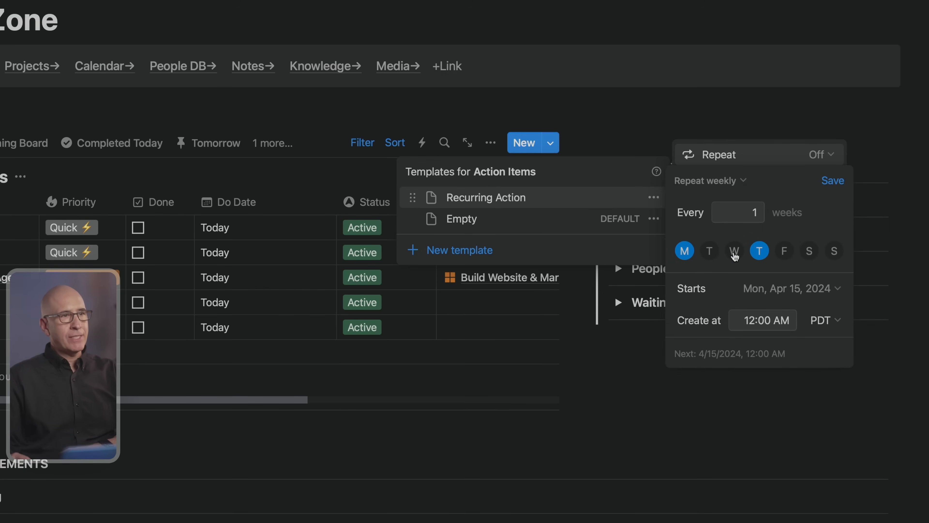
pyautogui.click(735, 252)
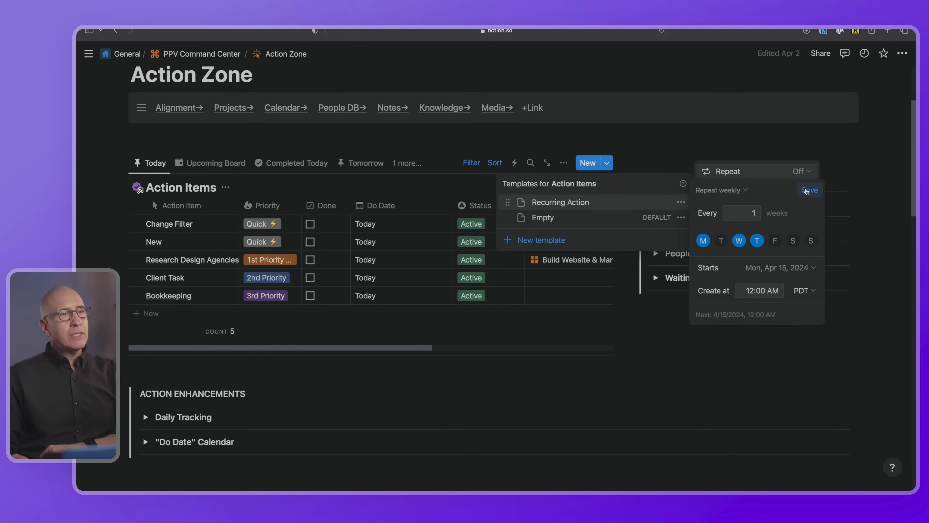
pyautogui.click(806, 191)
pyautogui.click(740, 130)
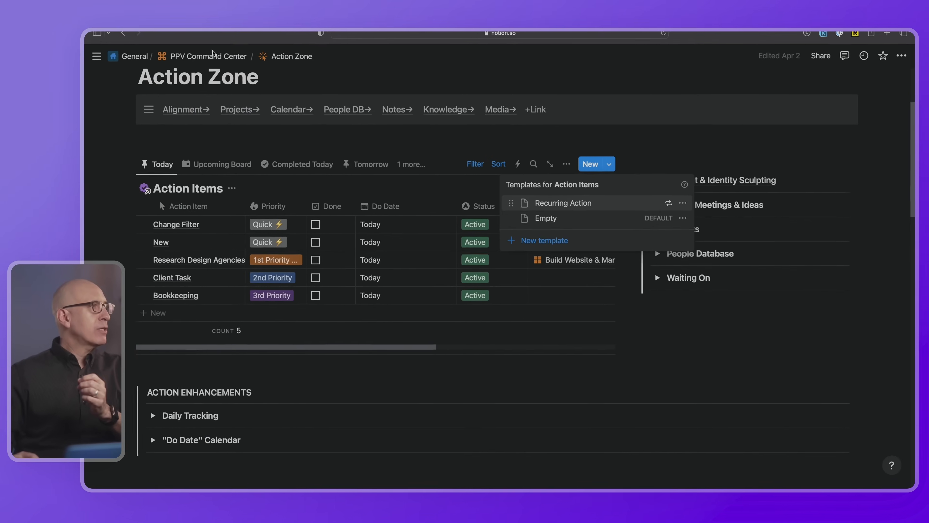
# - Close the template list, return to the PPV Command Center and reopen the Action Zone page at Action Enhancements
pyautogui.click(213, 55)
pyautogui.click(213, 55)
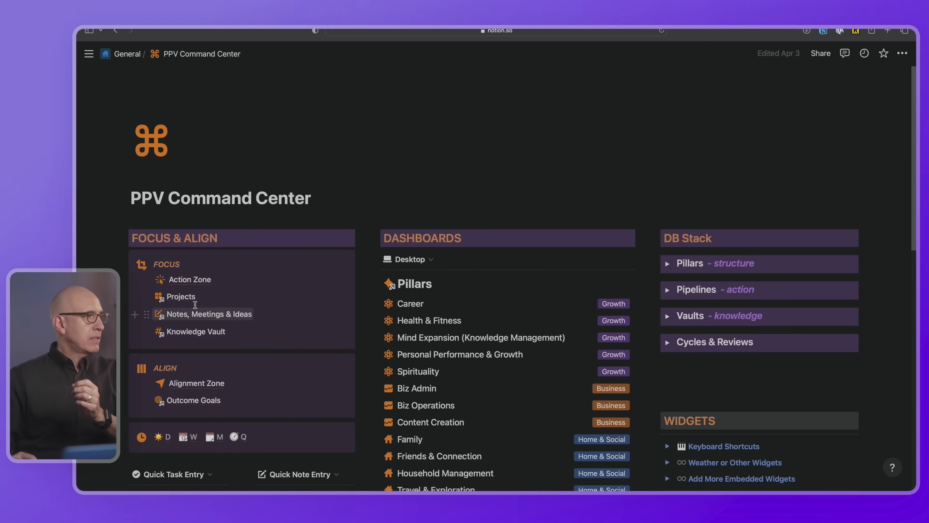
pyautogui.click(261, 275)
pyautogui.scroll(-5, 375, 291)
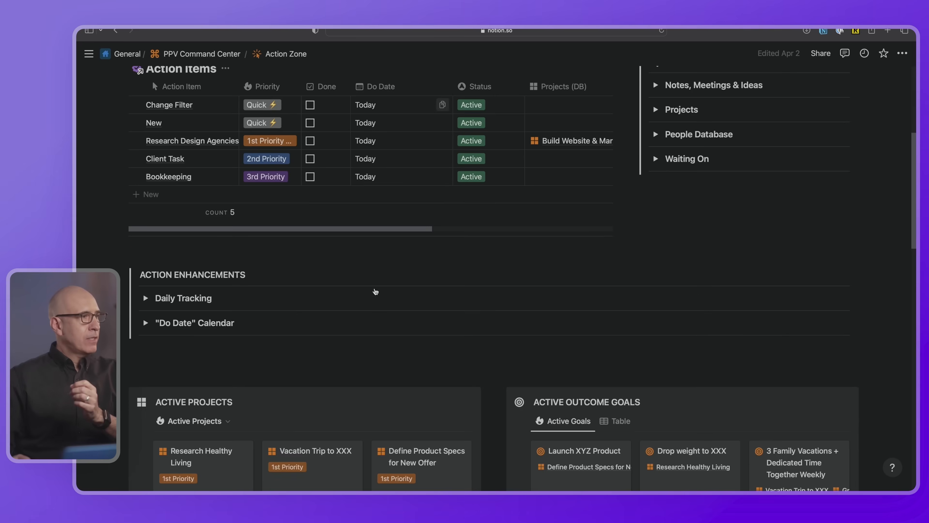
# - Expand the "Do Date" Calendar under Action Enhancements and review the action items scheduled for April 2024
pyautogui.click(145, 301)
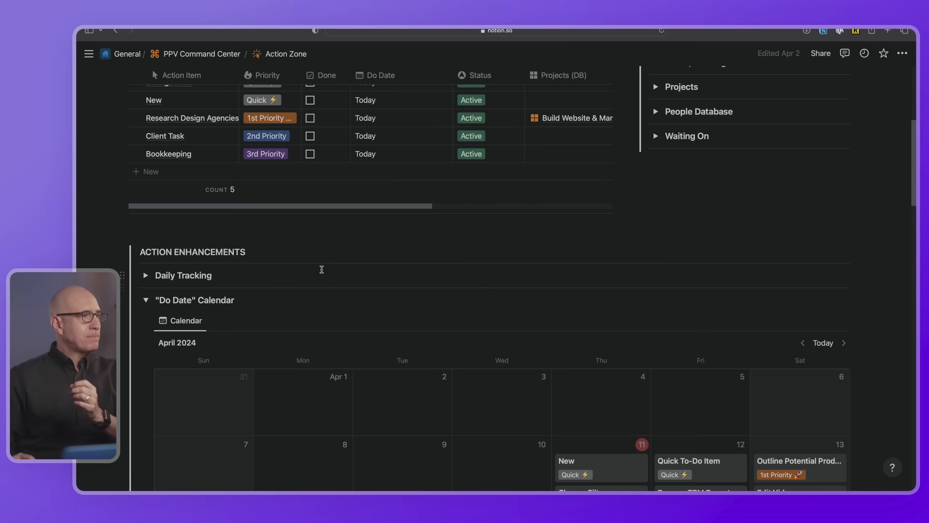
pyautogui.scroll(-7, 321, 269)
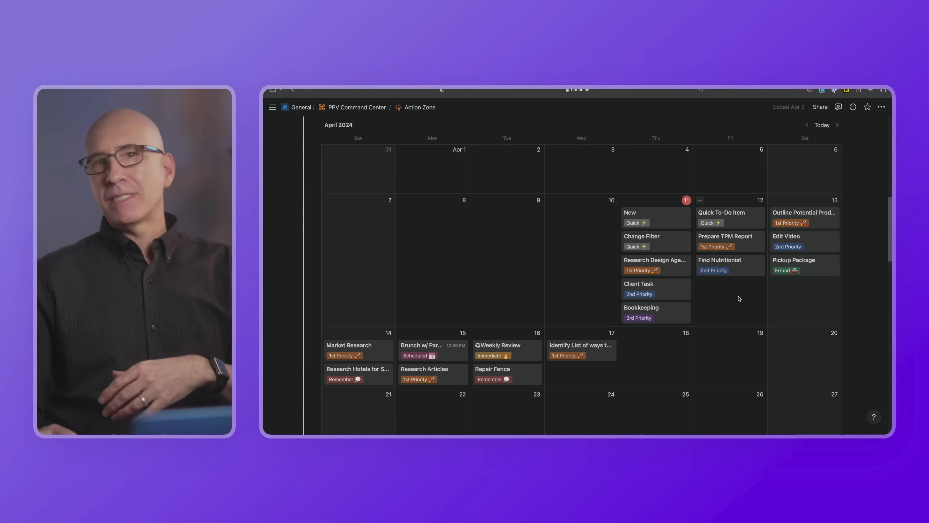
pyautogui.scroll(1, 739, 298)
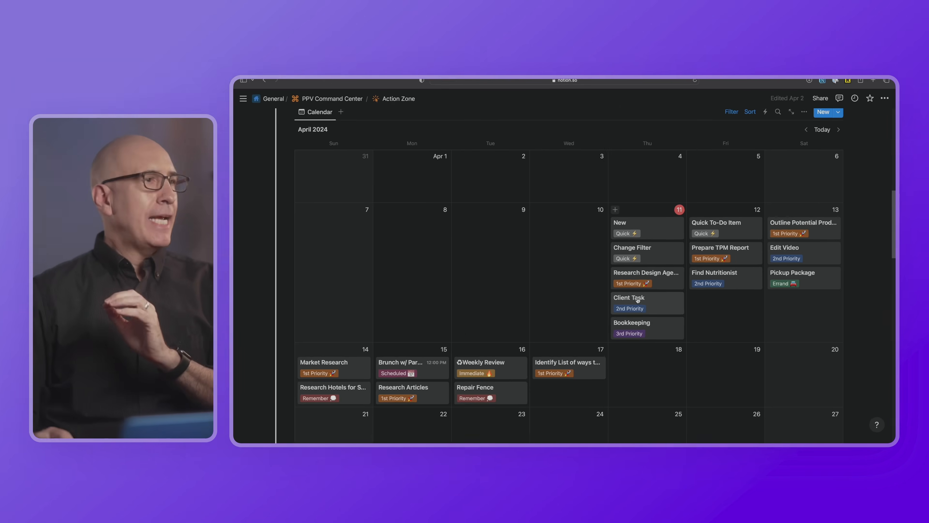
pyautogui.scroll(10, 637, 300)
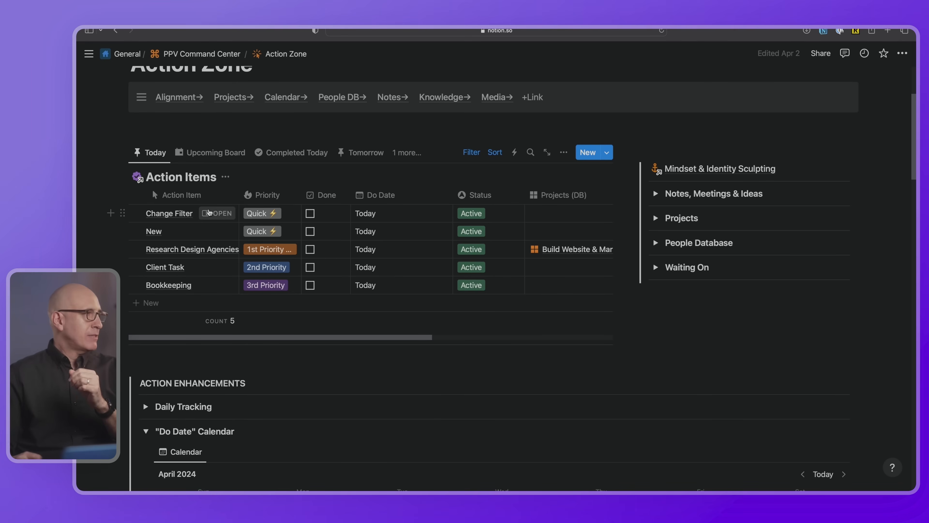
# - Give the "Change Filter" action item a green recycling emoji icon and close its side peek
pyautogui.click(213, 212)
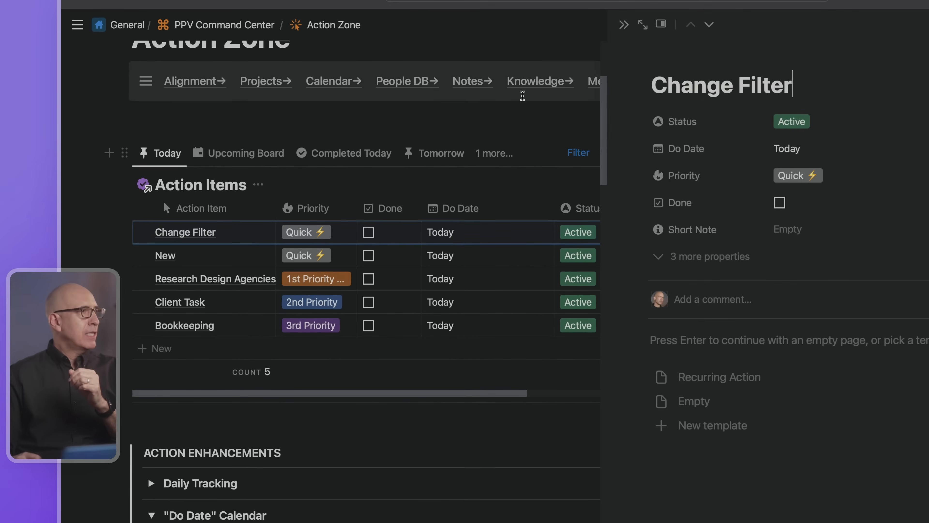
pyautogui.click(674, 55)
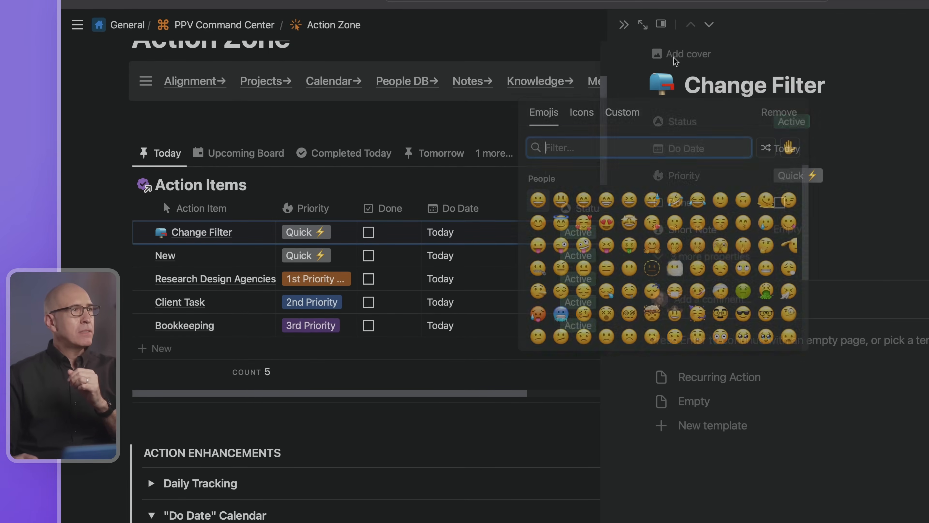
pyautogui.write('rec')
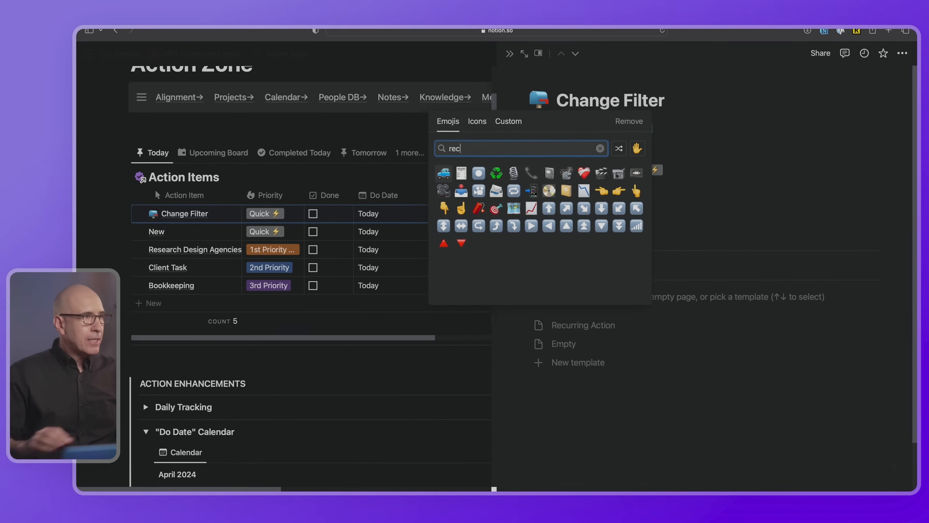
pyautogui.click(497, 173)
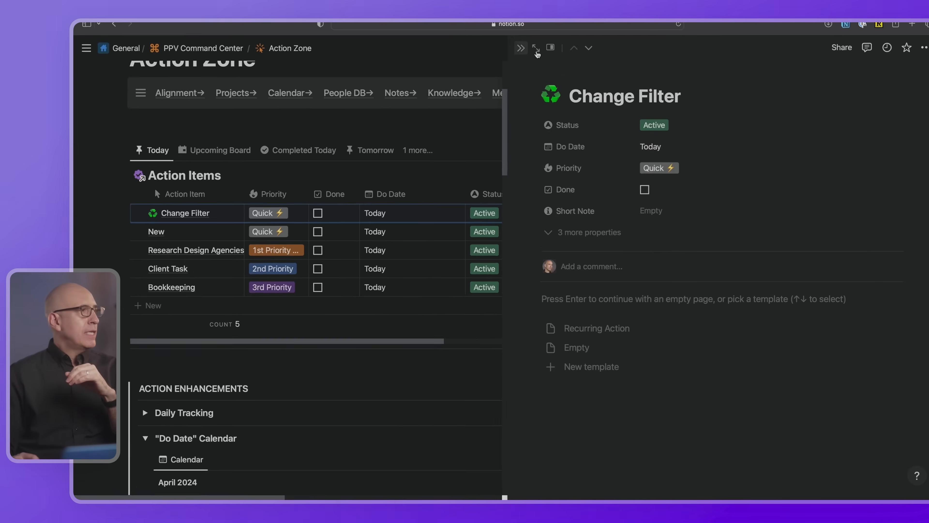
pyautogui.click(515, 51)
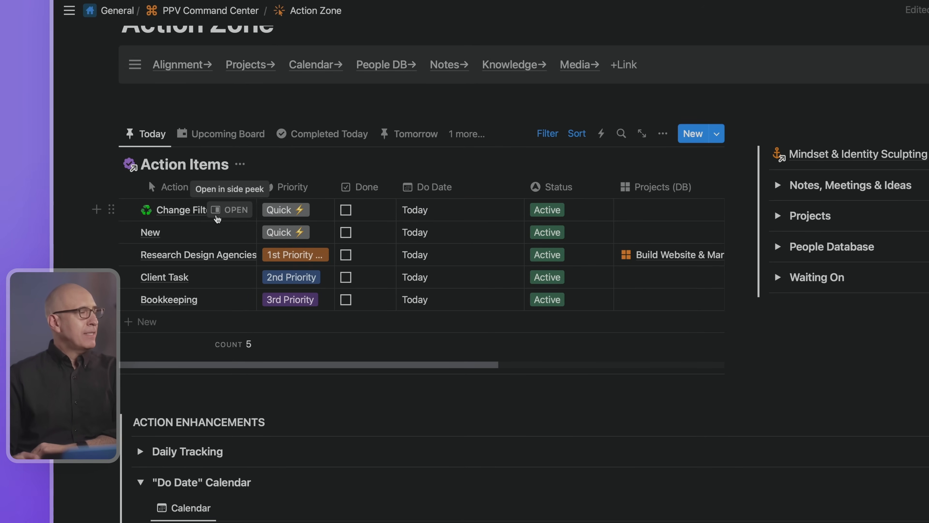
# - Set the "Change Filter" action item's Do Date to Apr 16, 2024
pyautogui.click(421, 210)
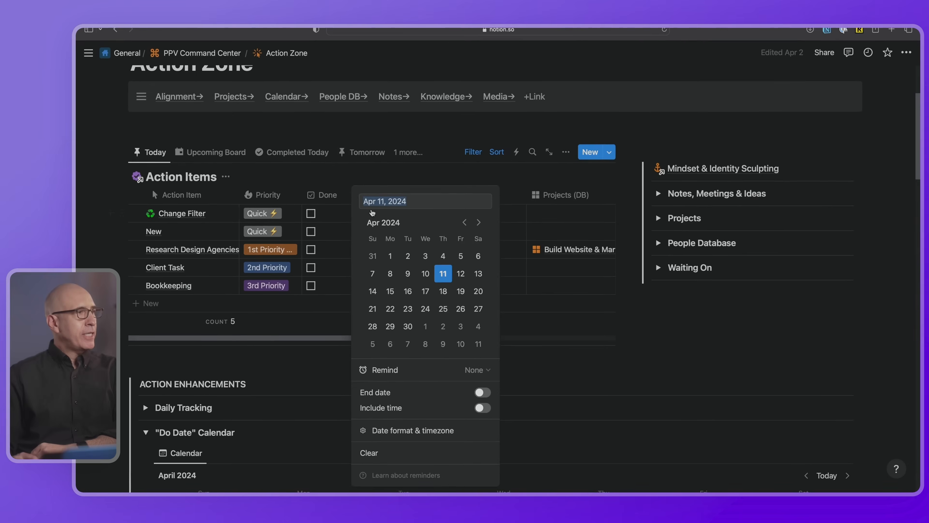
pyautogui.click(414, 289)
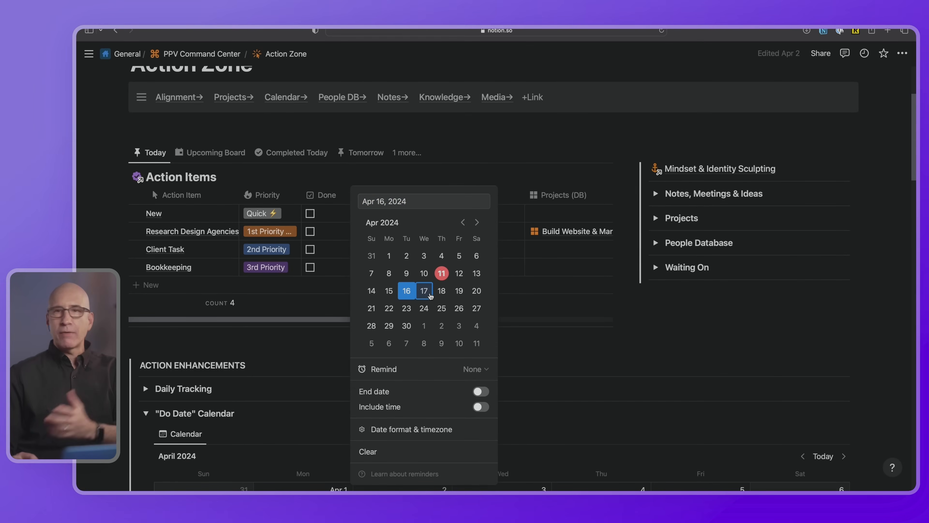
pyautogui.click(470, 148)
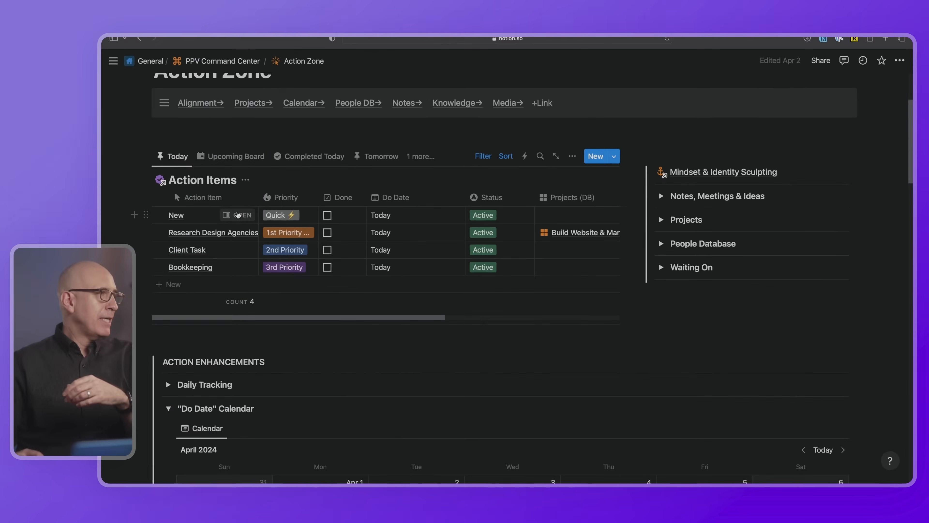
# - Open the "New" action item with an empty page body and examine its Do Date
pyautogui.click(367, 226)
pyautogui.press('Return')
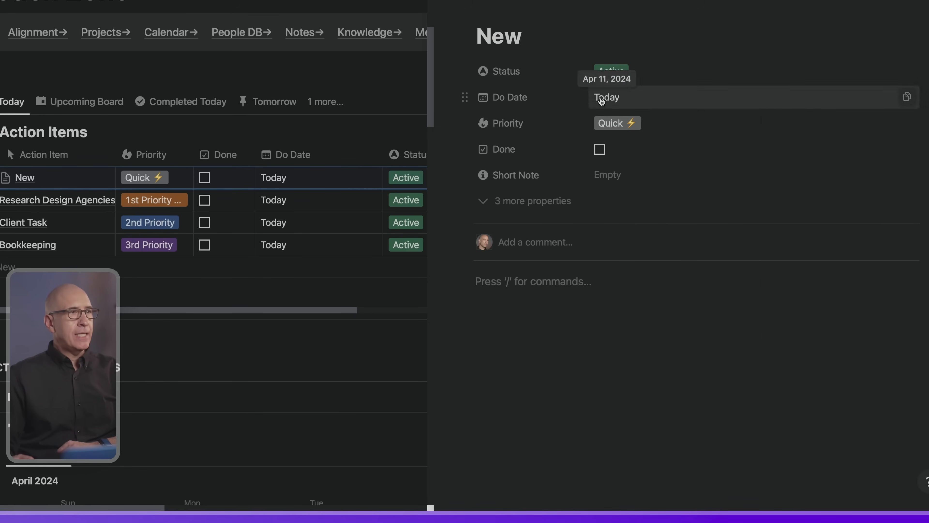
pyautogui.click(601, 100)
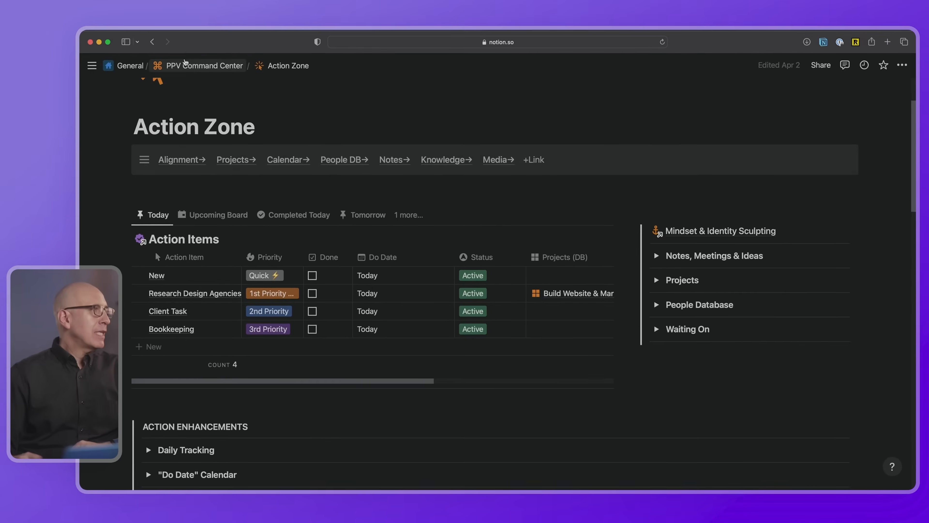
# - Go to the PPV Command Center, expand Vaults and open the People Database
pyautogui.click(185, 63)
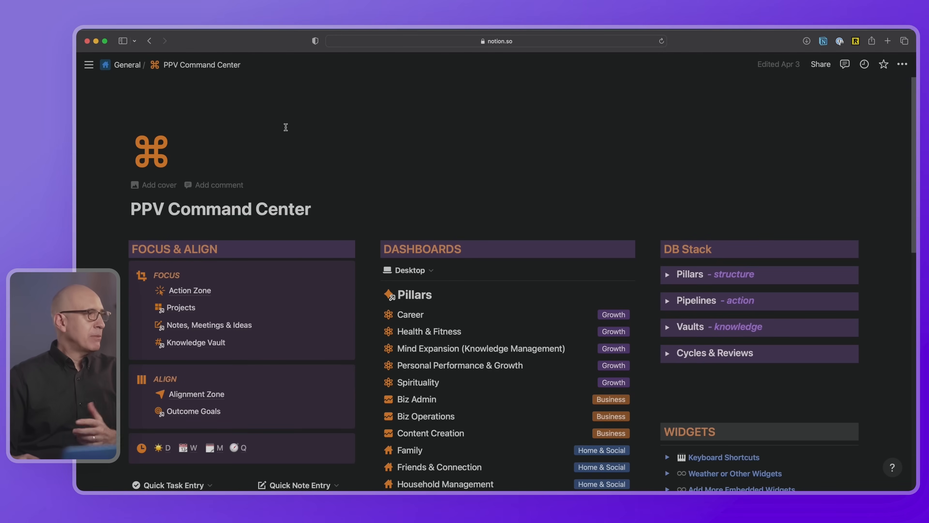
pyautogui.scroll(-1, 285, 127)
pyautogui.scroll(-3, 285, 127)
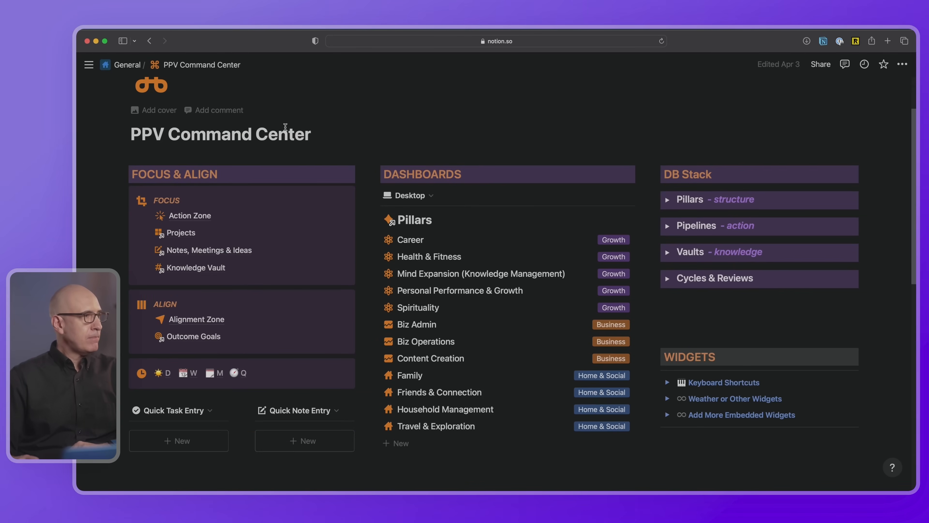
pyautogui.click(668, 255)
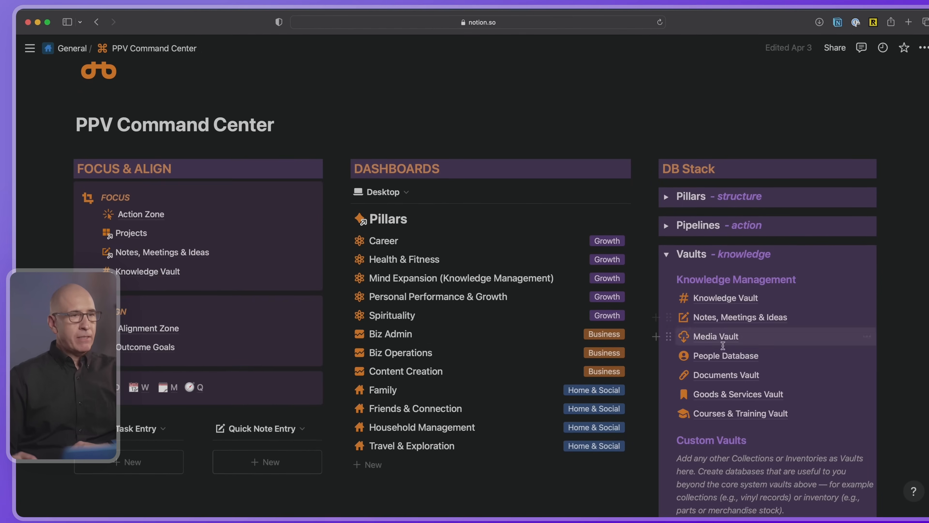
pyautogui.click(708, 354)
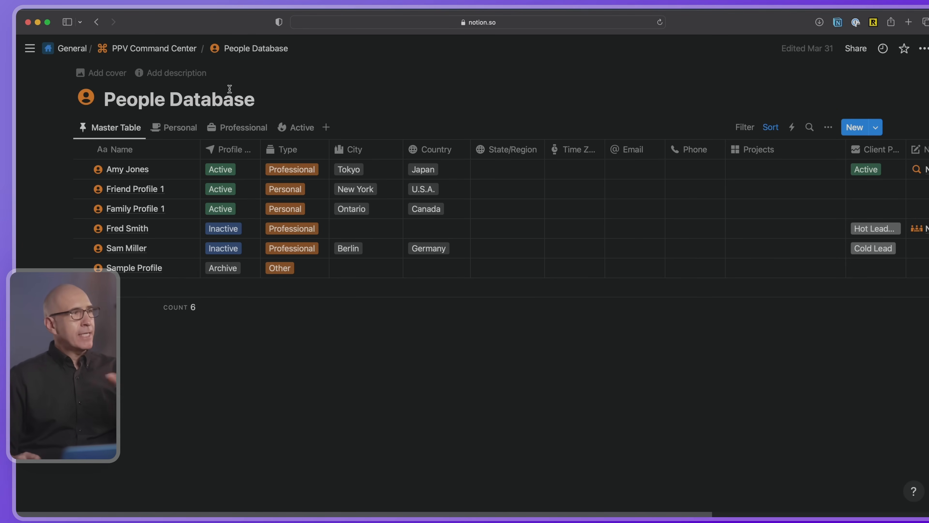
# - Create a new record in the People Database and open it as a full page with an empty body
pyautogui.click(854, 127)
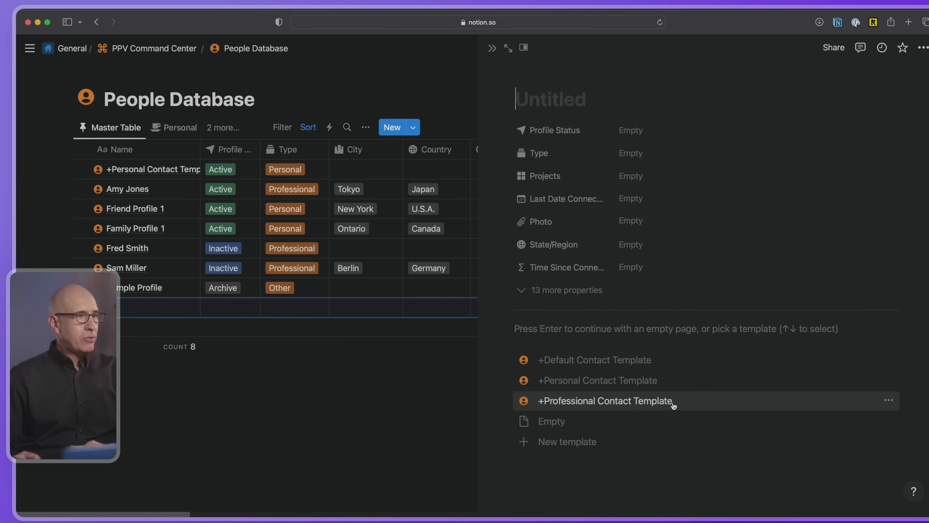
pyautogui.click(508, 49)
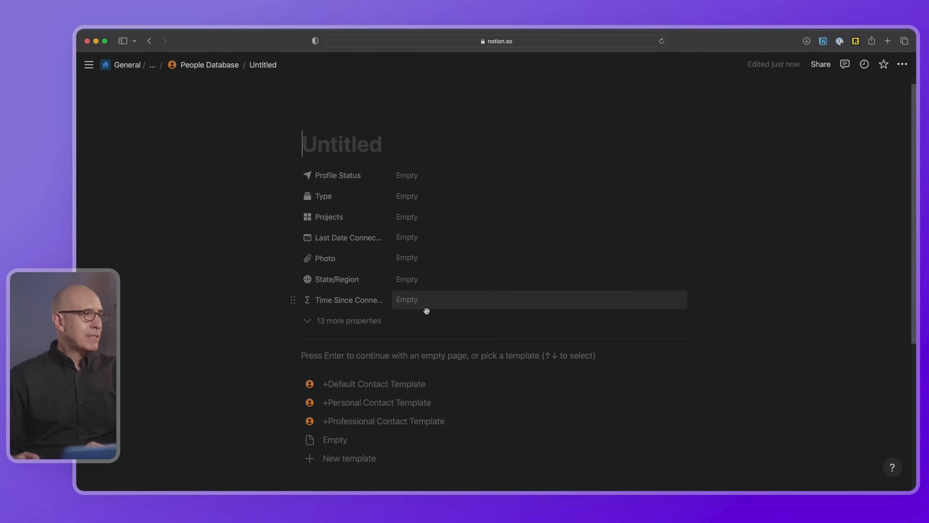
pyautogui.click(337, 357)
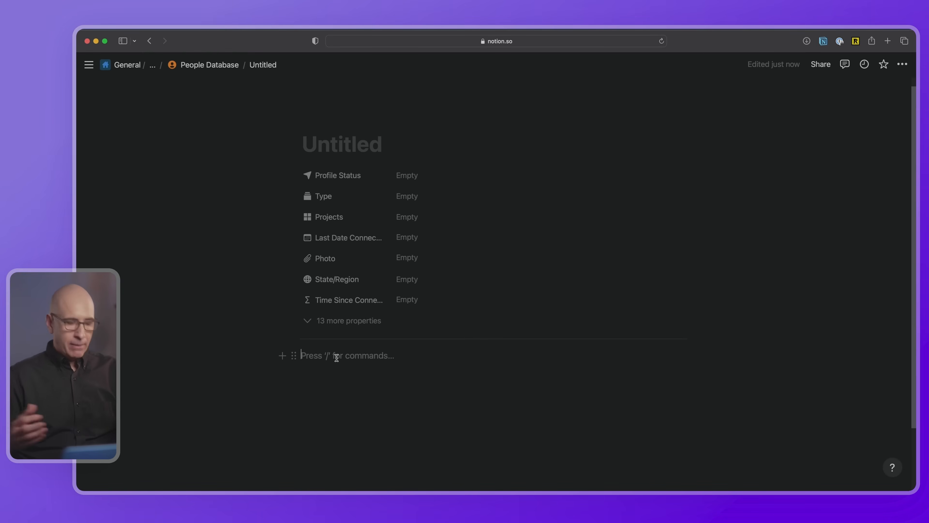
# - Insert a button block in the body of the new contact page
pyautogui.write('/butt')
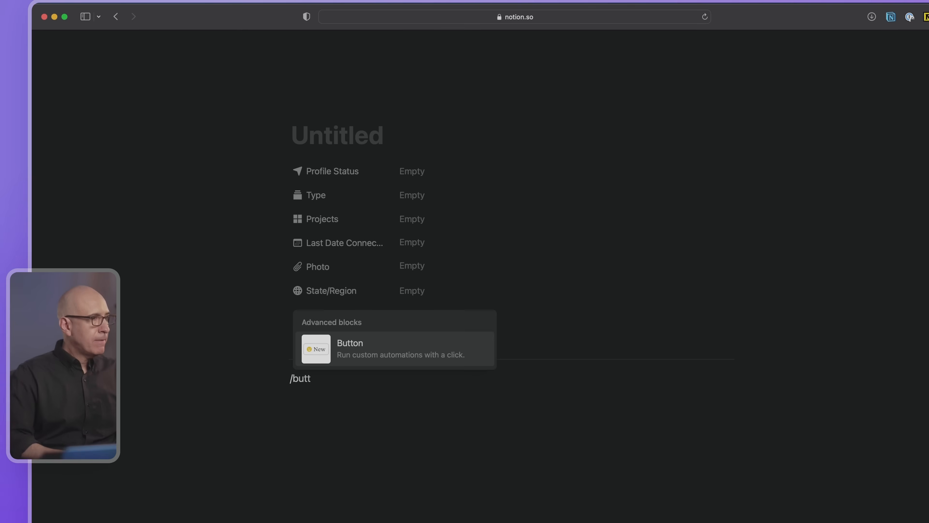
pyautogui.press('Return')
pyautogui.scroll(-4, 765, 452)
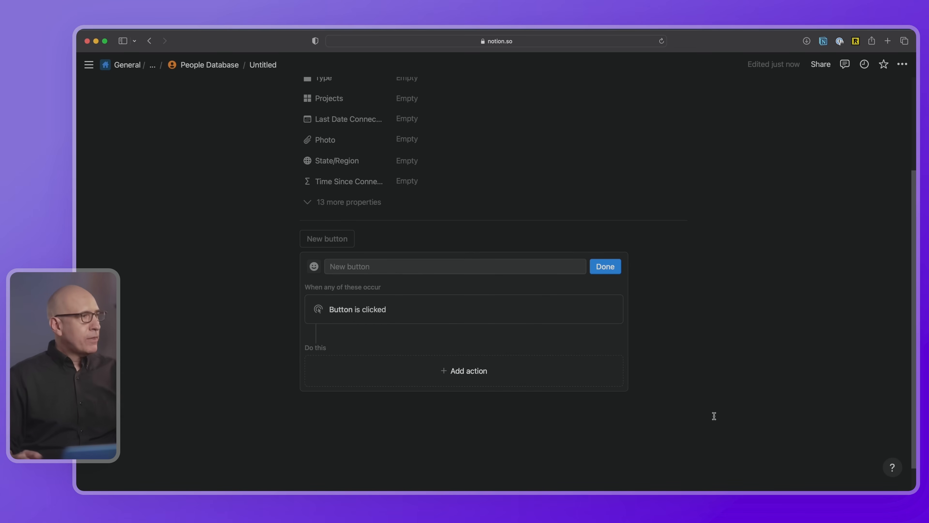
# - Title the new contact page with the contact's first name
pyautogui.scroll(5, 724, 386)
pyautogui.click(350, 98)
pyautogui.write('Jim')
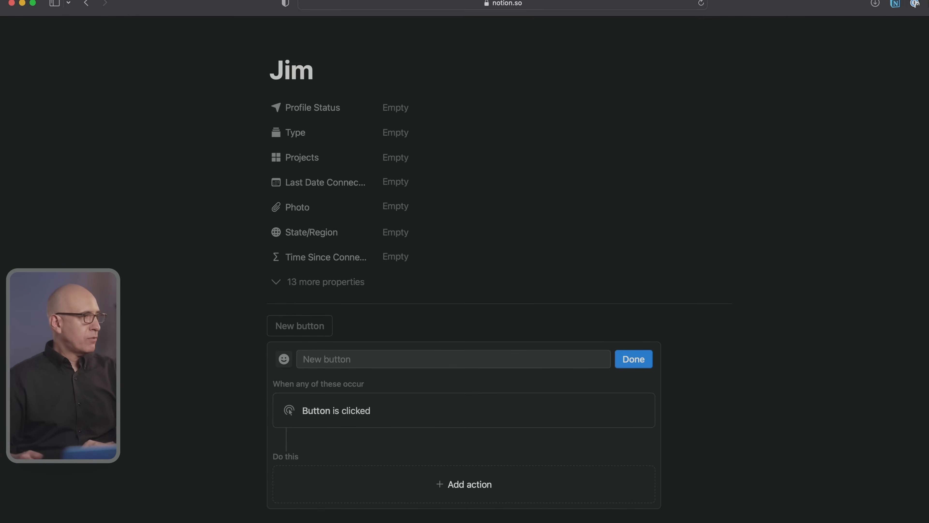
# - Name the new button "Updates"
pyautogui.scroll(-3, 421, 205)
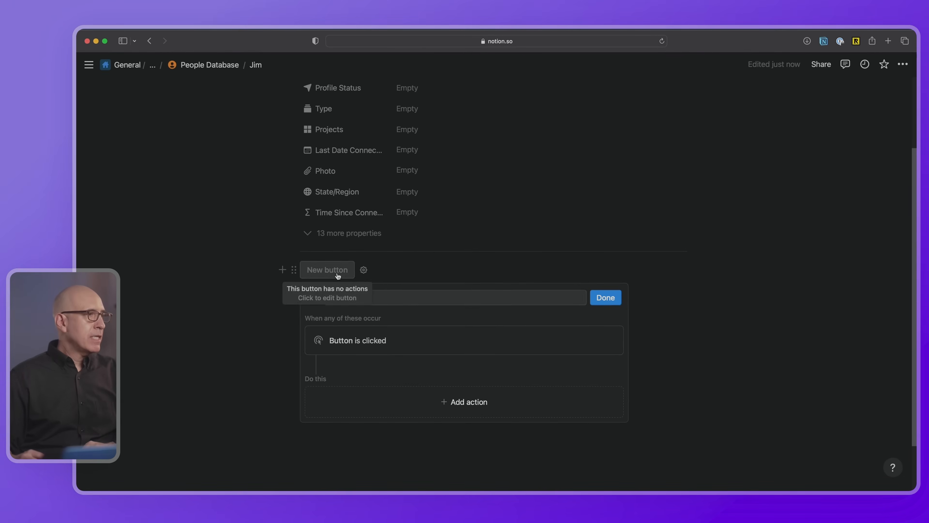
pyautogui.click(397, 296)
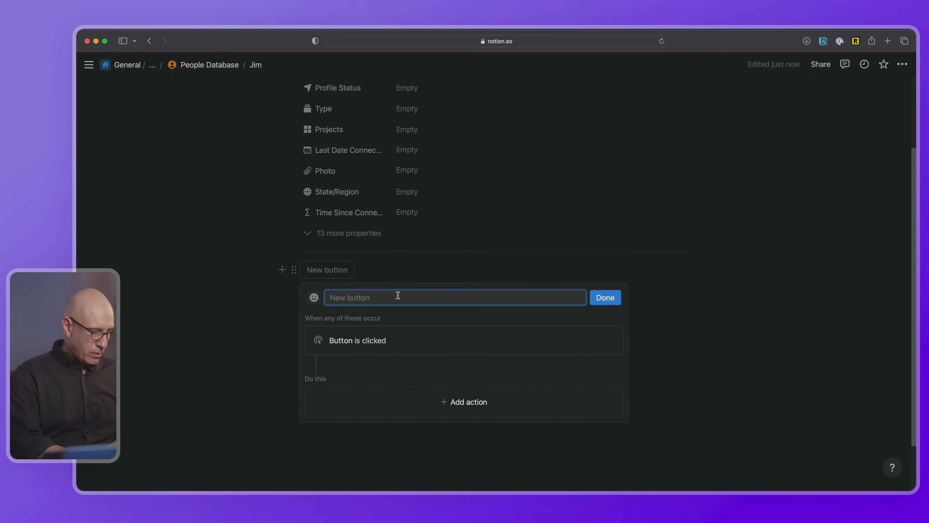
pyautogui.write('Updates')
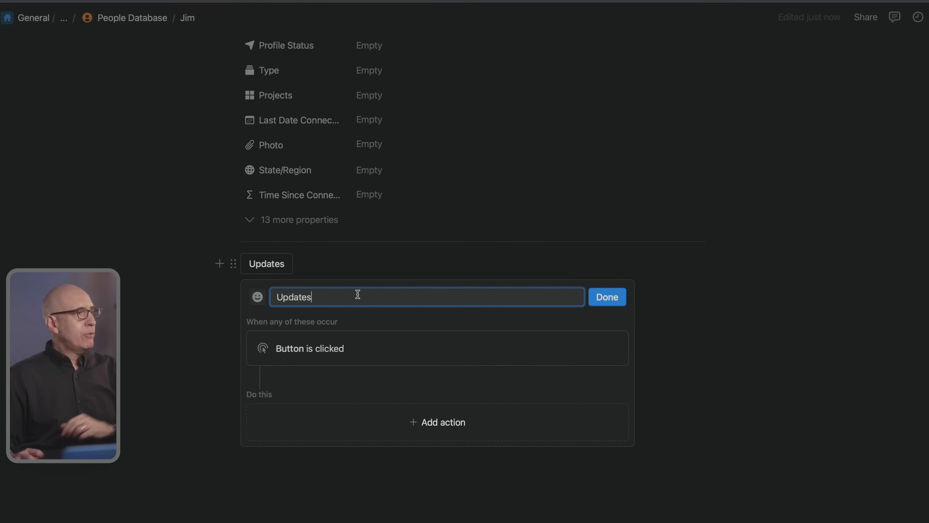
# - Examine the actions available for the "Updates" button, including the block, page and property-editing options
pyautogui.scroll(1, 373, 292)
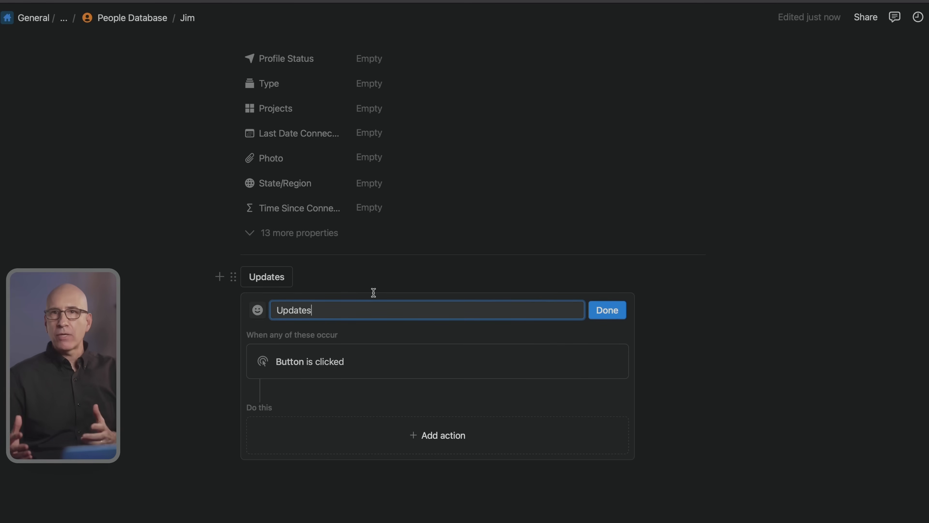
pyautogui.scroll(-2, 369, 340)
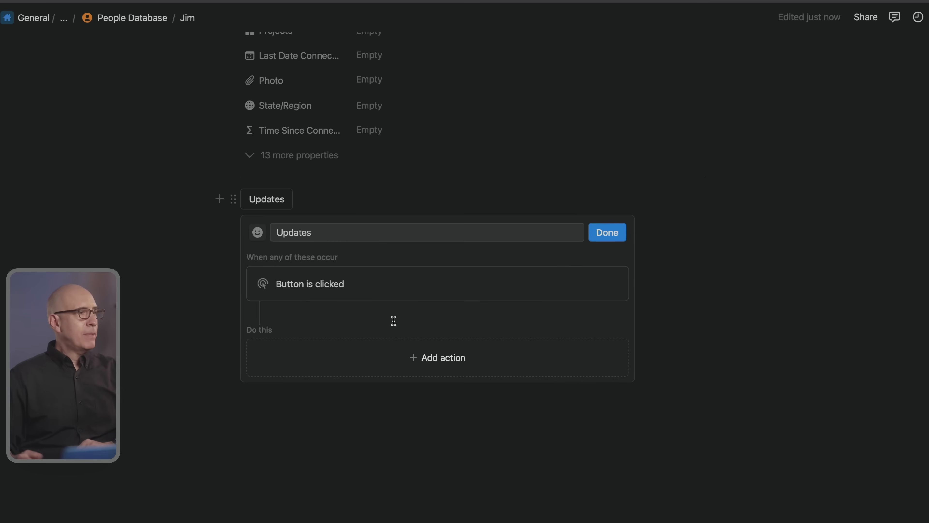
pyautogui.click(416, 366)
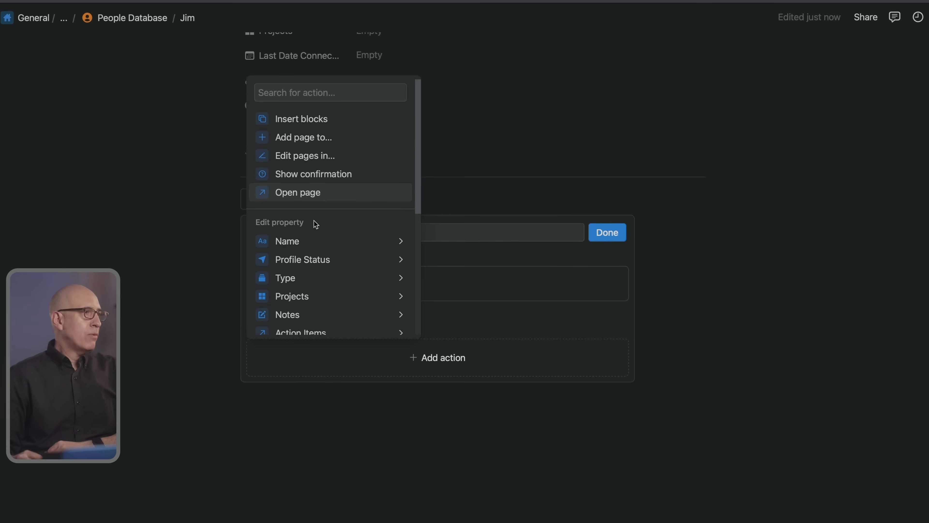
pyautogui.scroll(-1, 313, 225)
pyautogui.scroll(-2, 331, 233)
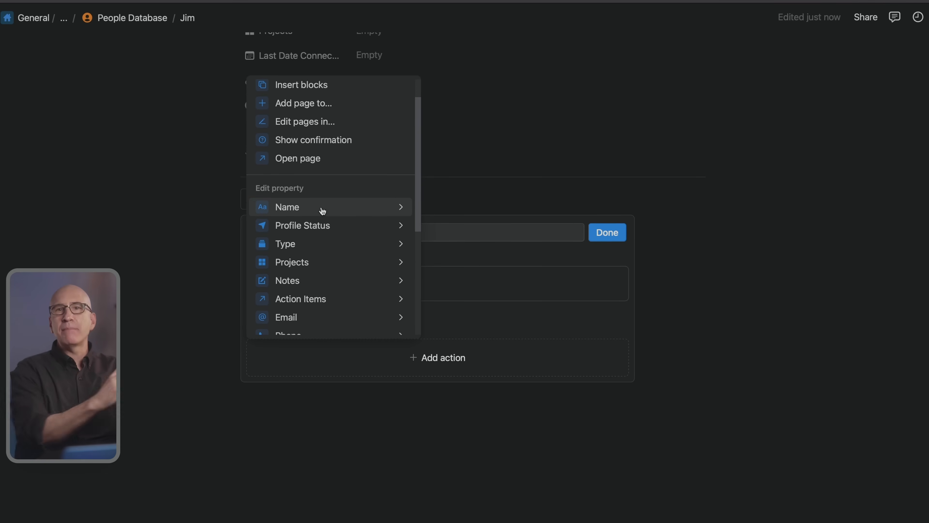
pyautogui.scroll(-1, 322, 211)
pyautogui.scroll(-6, 322, 211)
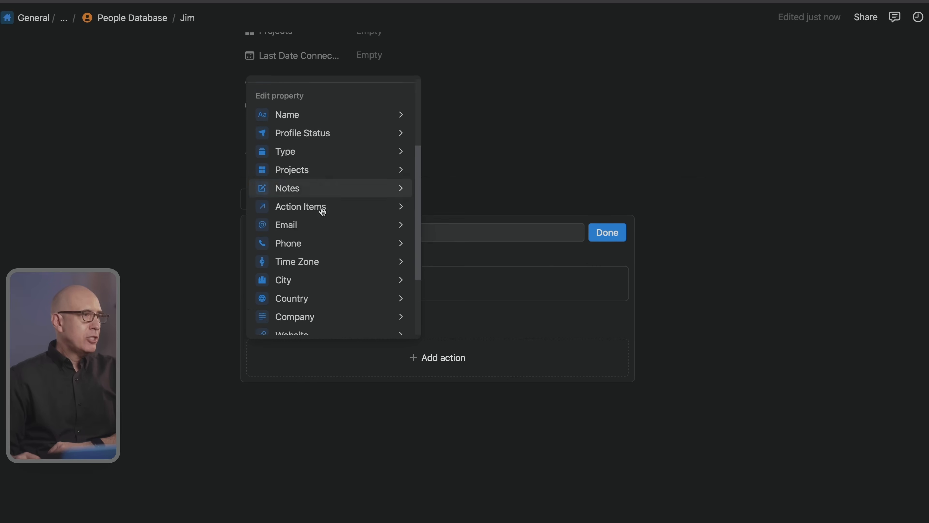
pyautogui.scroll(-3, 322, 214)
pyautogui.scroll(10, 322, 214)
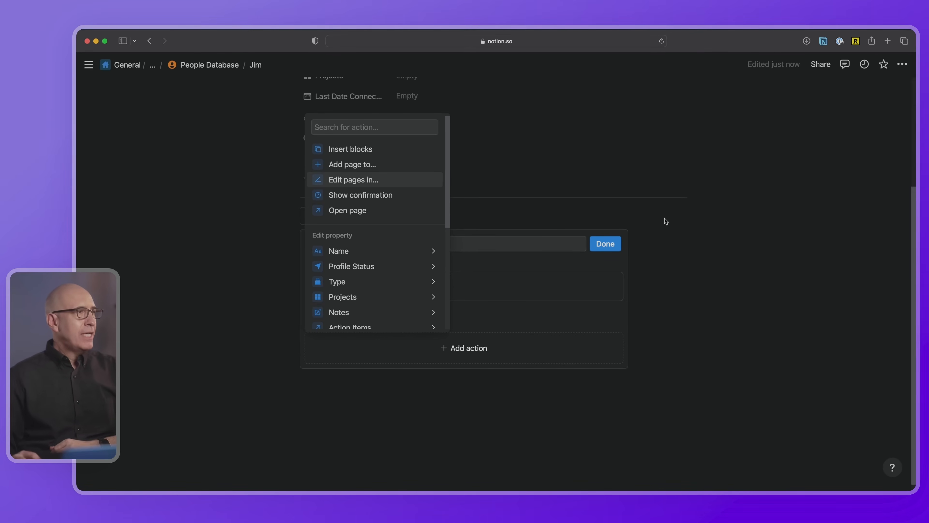
pyautogui.click(593, 202)
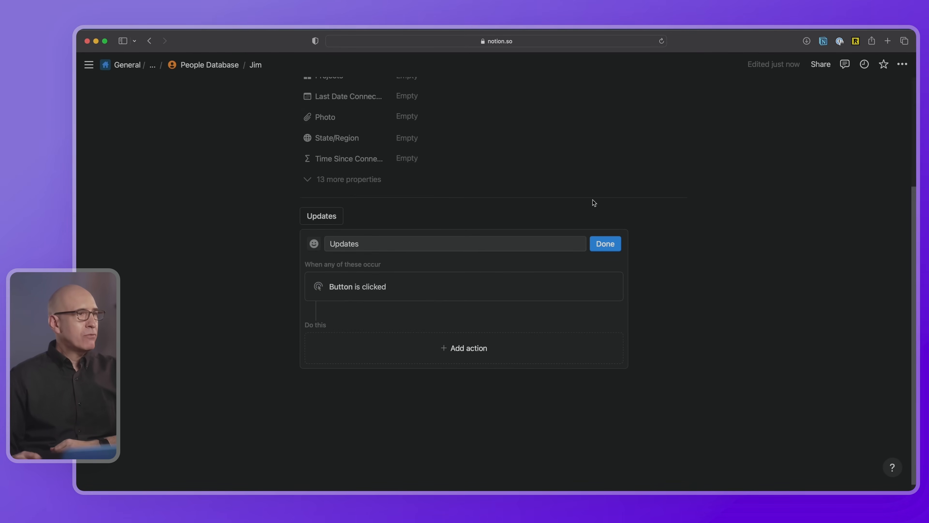
# - Add an Insert blocks action to the button and rename the button "Update"
pyautogui.click(385, 346)
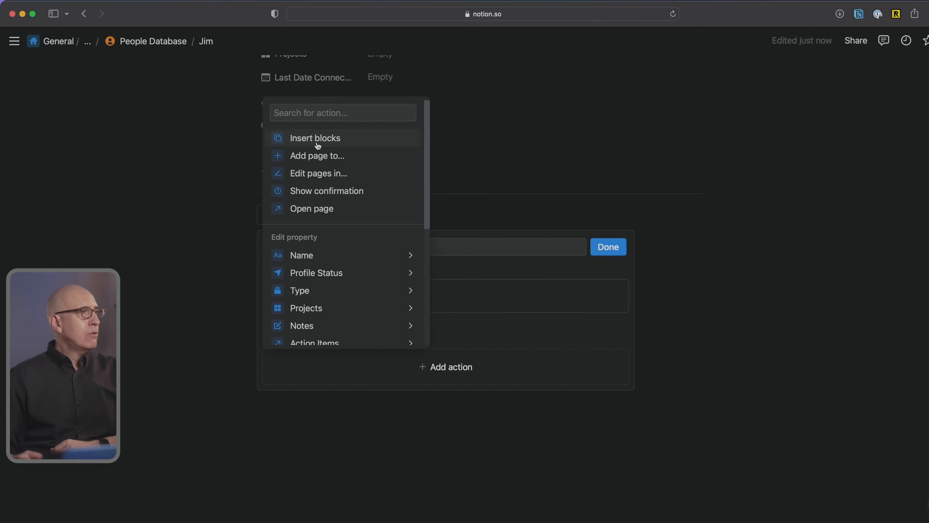
pyautogui.click(344, 149)
pyautogui.scroll(-1, 303, 245)
pyautogui.click(293, 227)
pyautogui.doubleClick(306, 225)
pyautogui.write('Upd')
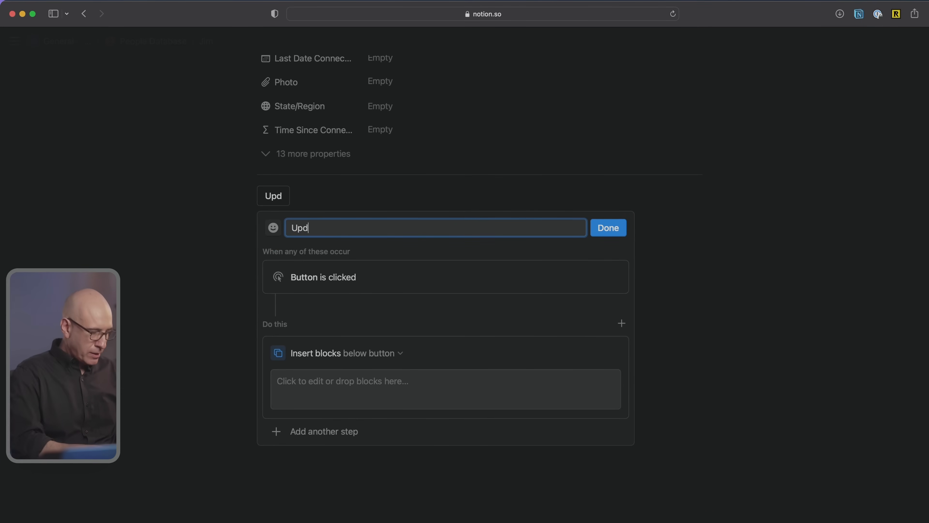
pyautogui.write('ate')
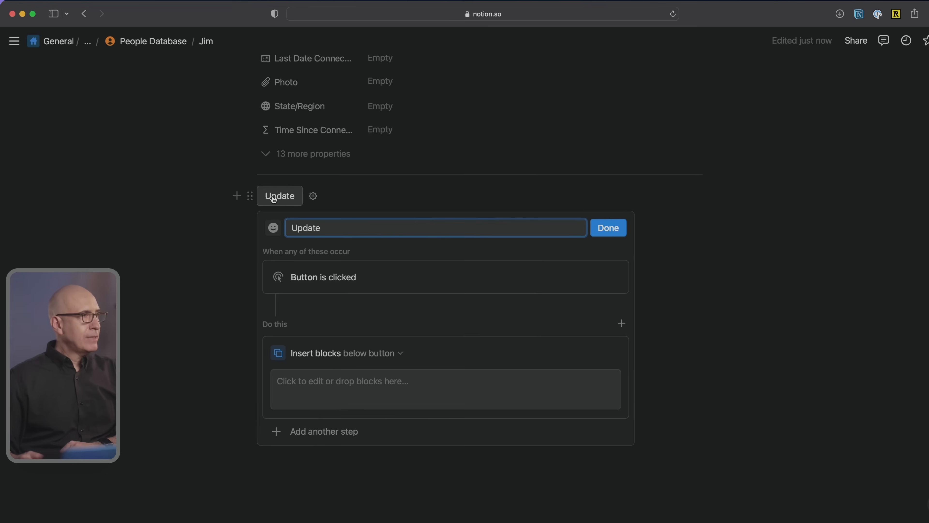
# - Add a toggle titled "Review from Previous Discussion" to the blocks the button inserts
pyautogui.click(320, 390)
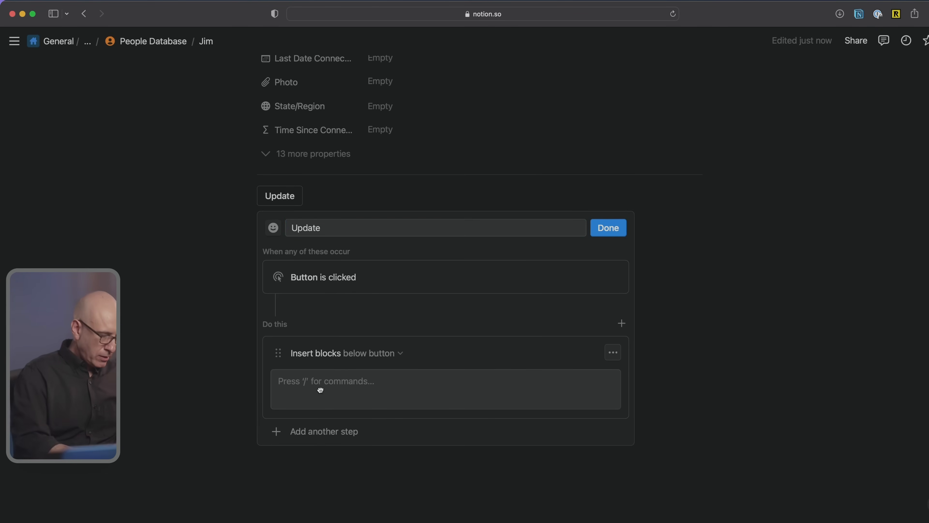
pyautogui.write('Review ')
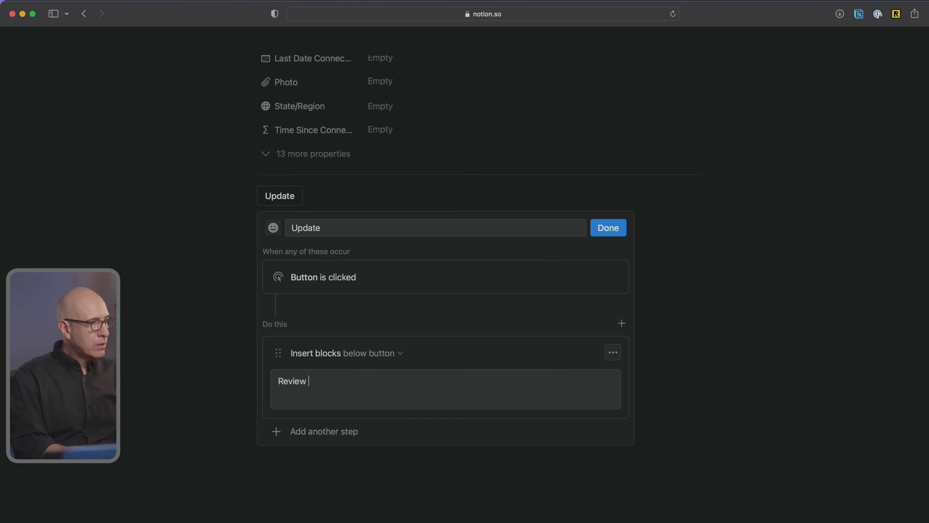
pyautogui.write('from Previou')
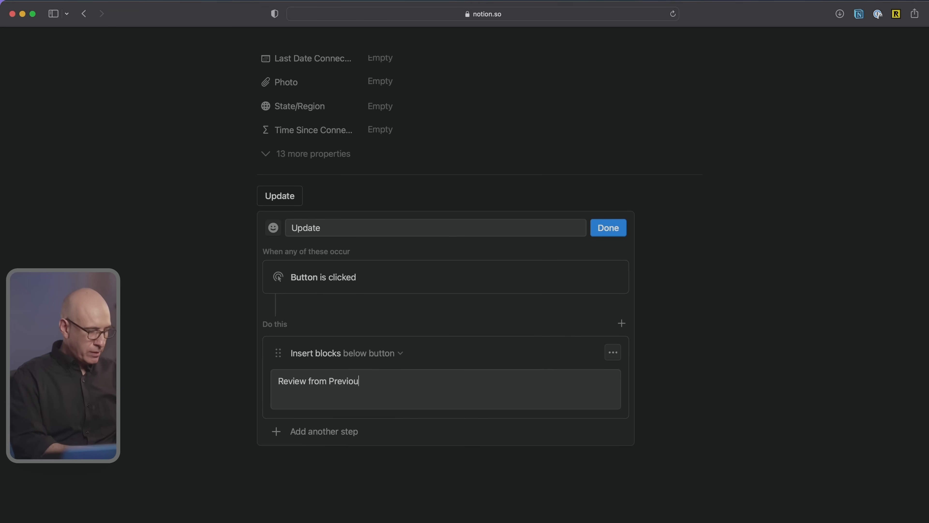
pyautogui.write('s Discussion')
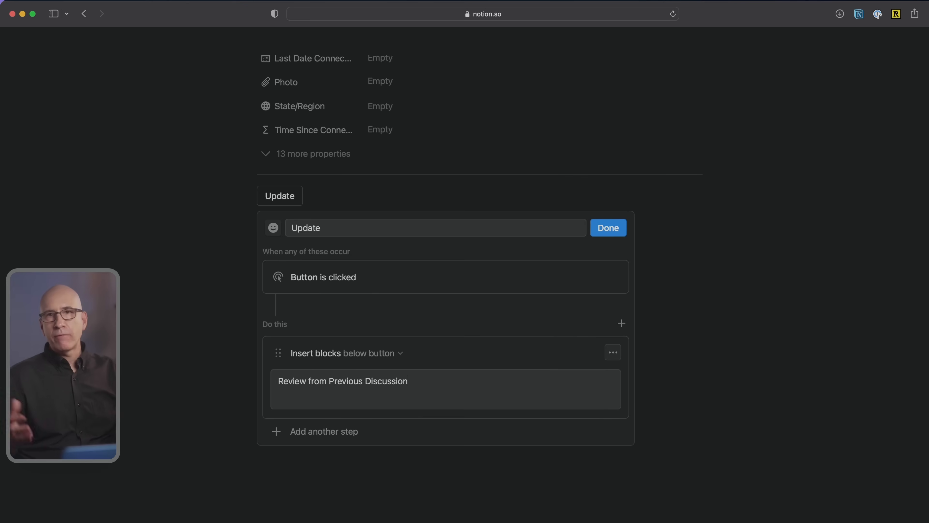
pyautogui.click(279, 381)
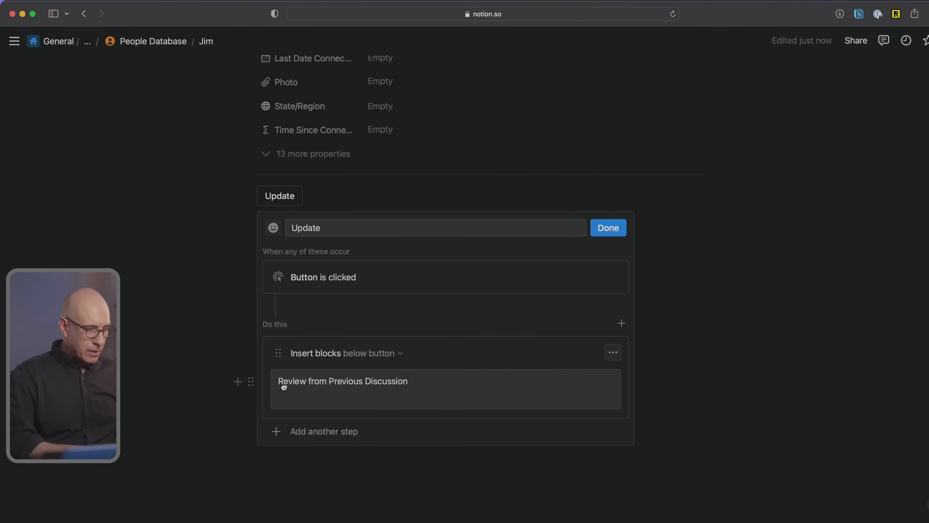
pyautogui.write('>')
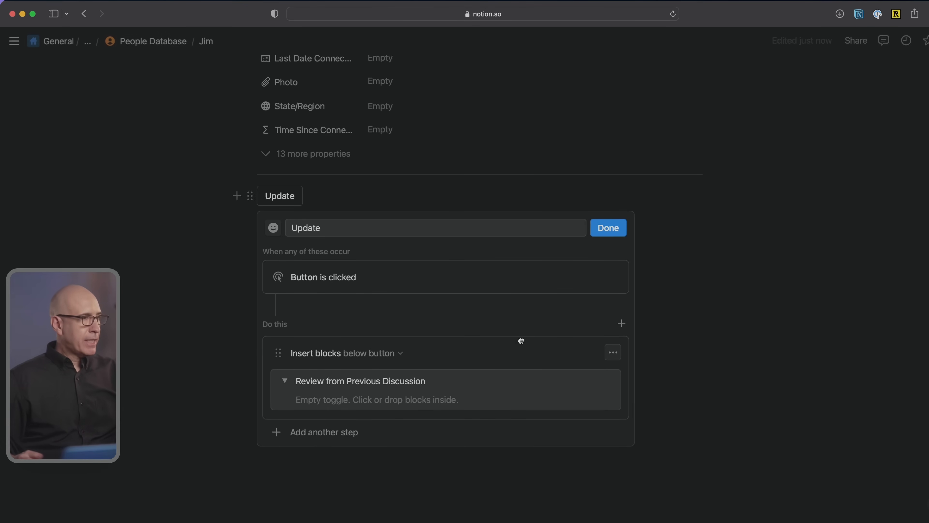
pyautogui.press('Return')
pyautogui.write('-')
pyautogui.press('BackSpace')
pyautogui.press('BackSpace')
pyautogui.press('BackSpace')
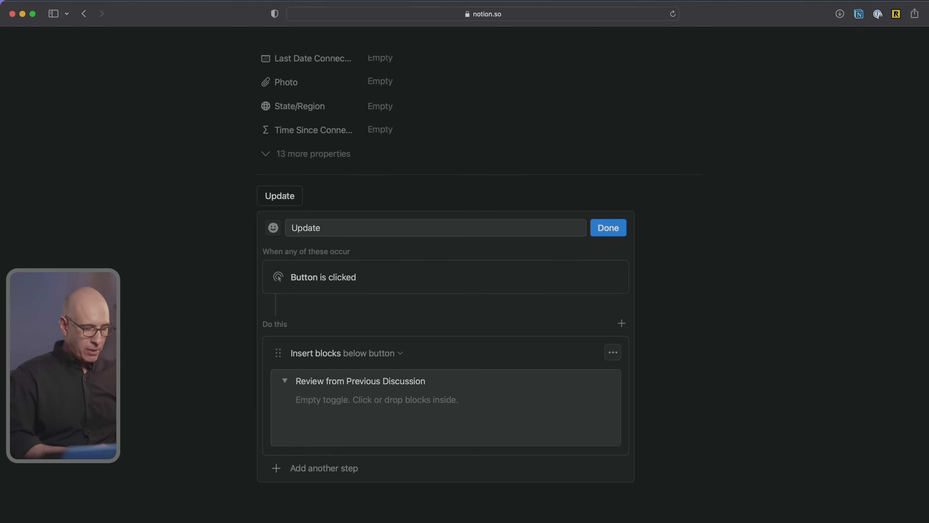
# - Add two more toggles below the first, titled "Agenda to Discuss" and "Final Notes after Call"
pyautogui.press('Return')
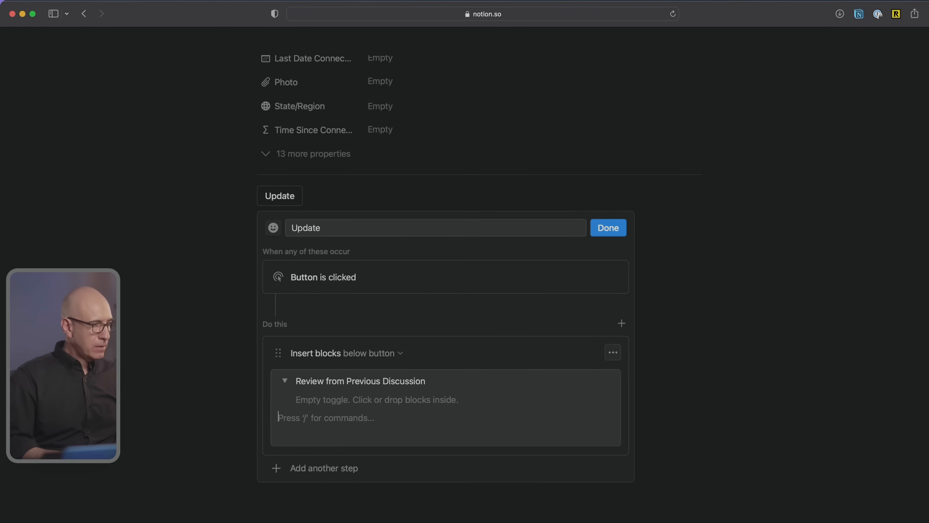
pyautogui.write('> ')
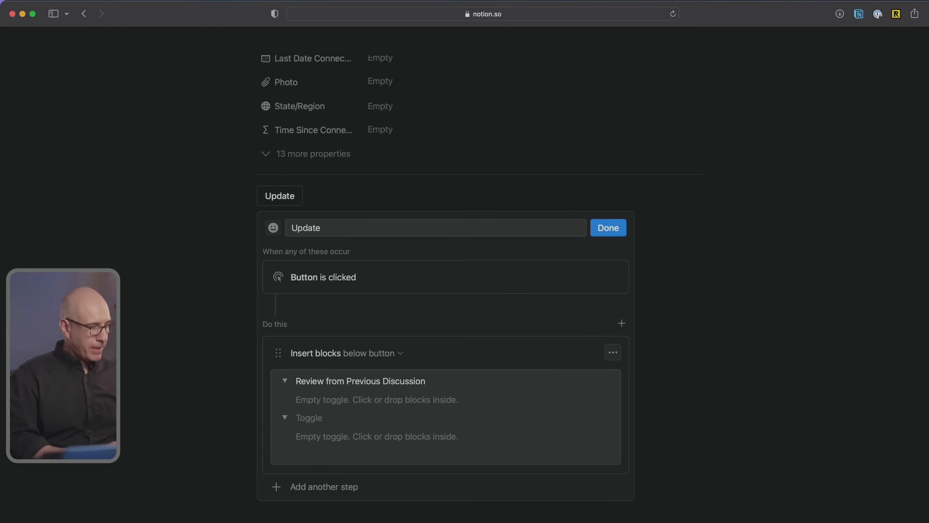
pyautogui.write('Agenda to Discu')
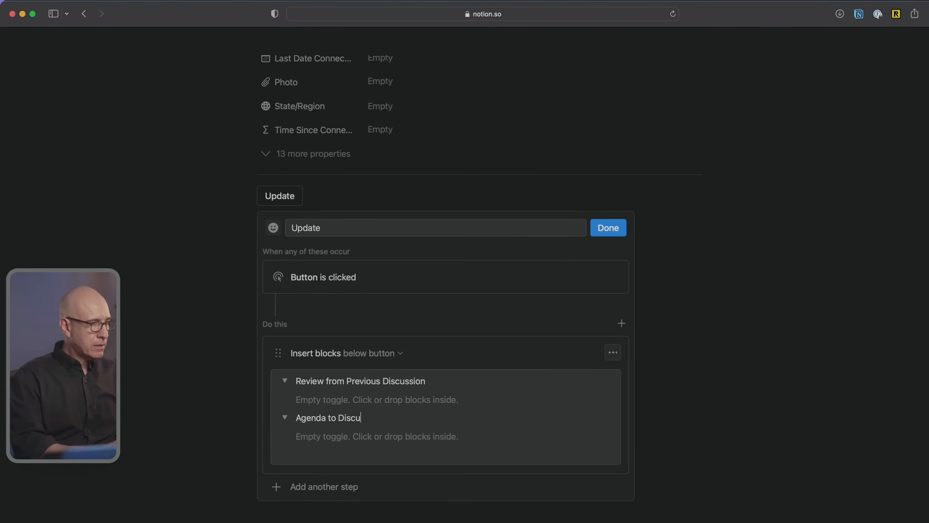
pyautogui.press('Return')
pyautogui.press('Return')
pyautogui.hotkey('shift', 'Tab')
pyautogui.write('>')
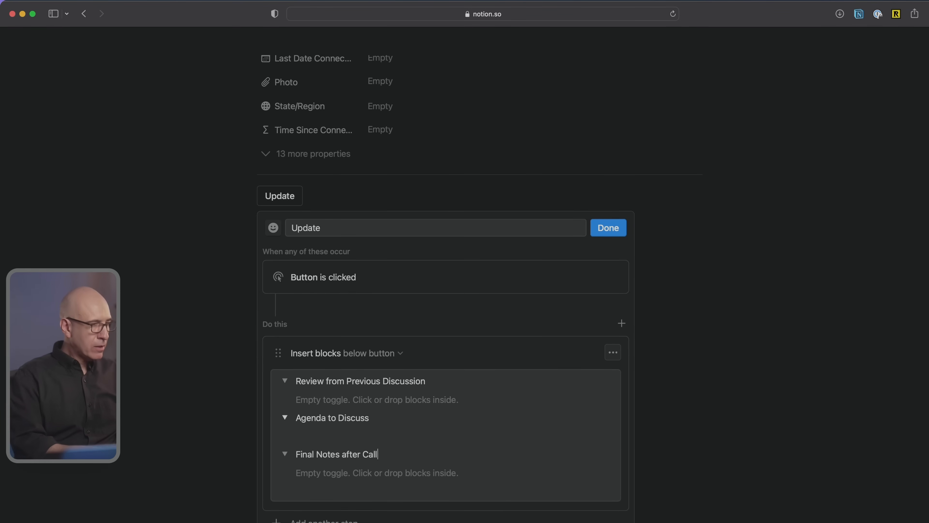
# - Place an empty bulleted list item inside each of the three toggles
pyautogui.click(385, 404)
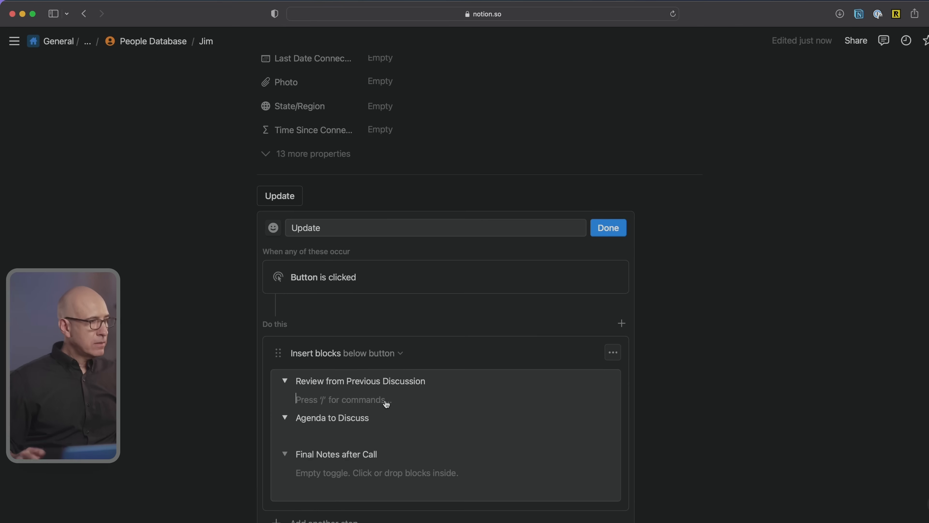
pyautogui.write('-')
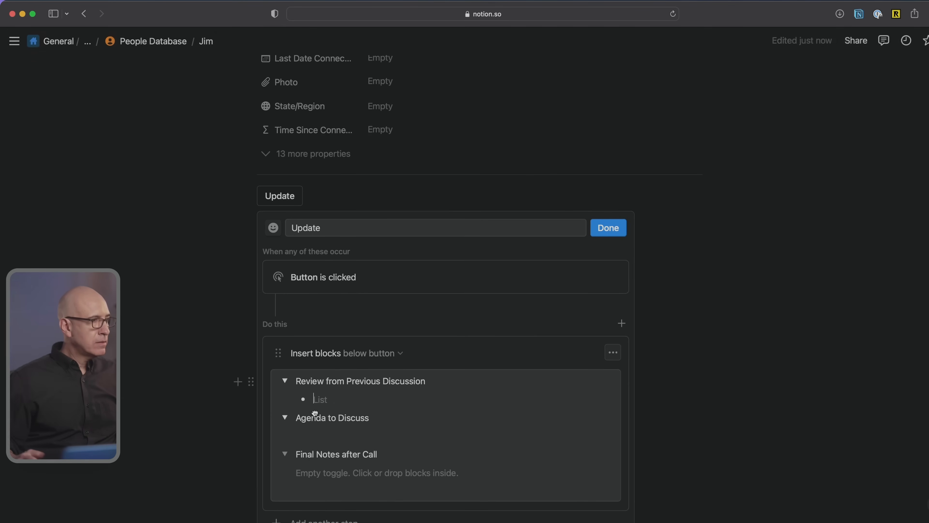
pyautogui.click(316, 433)
pyautogui.write('-')
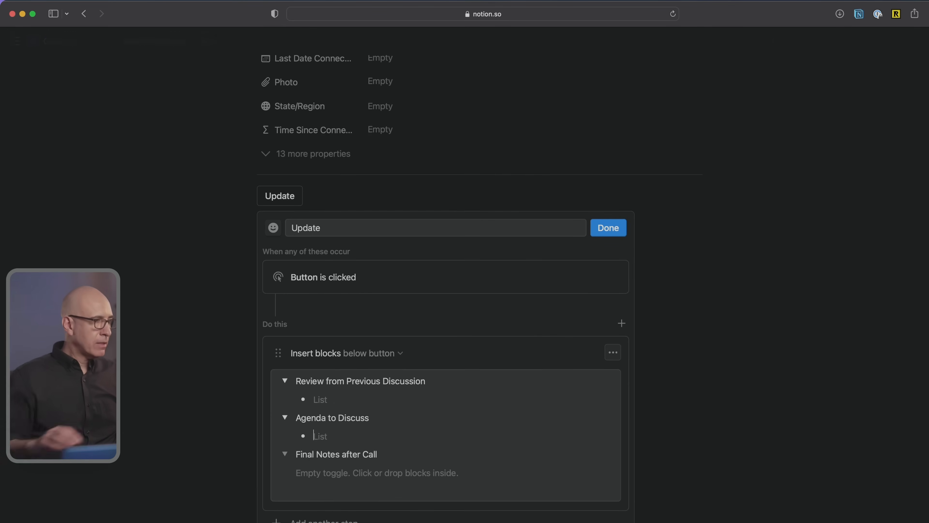
pyautogui.click(322, 473)
pyautogui.write('-')
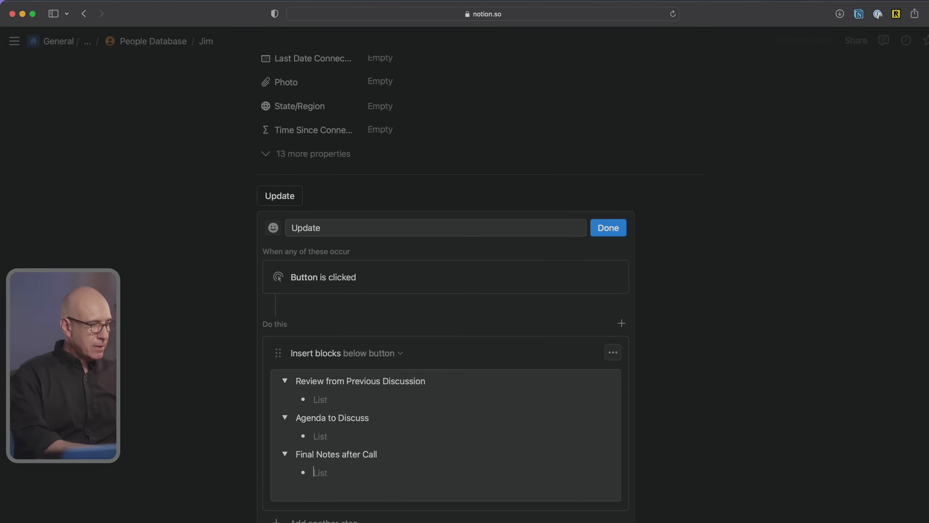
# - Collapse all three toggles and finish editing the Update button
pyautogui.click(284, 380)
pyautogui.click(286, 399)
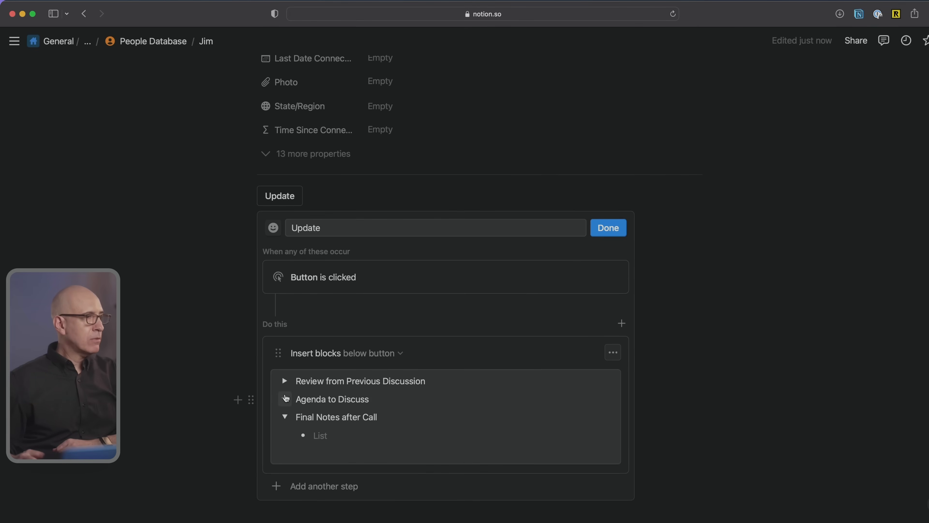
pyautogui.click(284, 417)
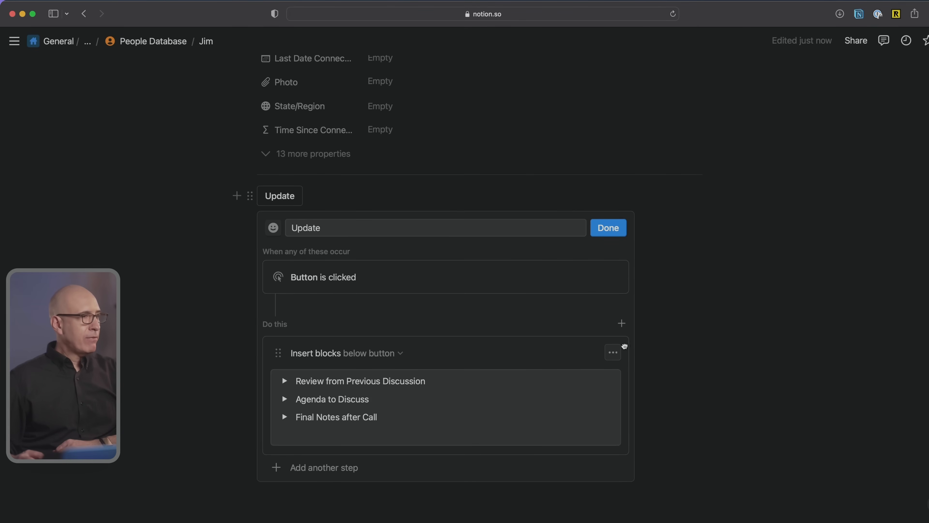
pyautogui.click(610, 228)
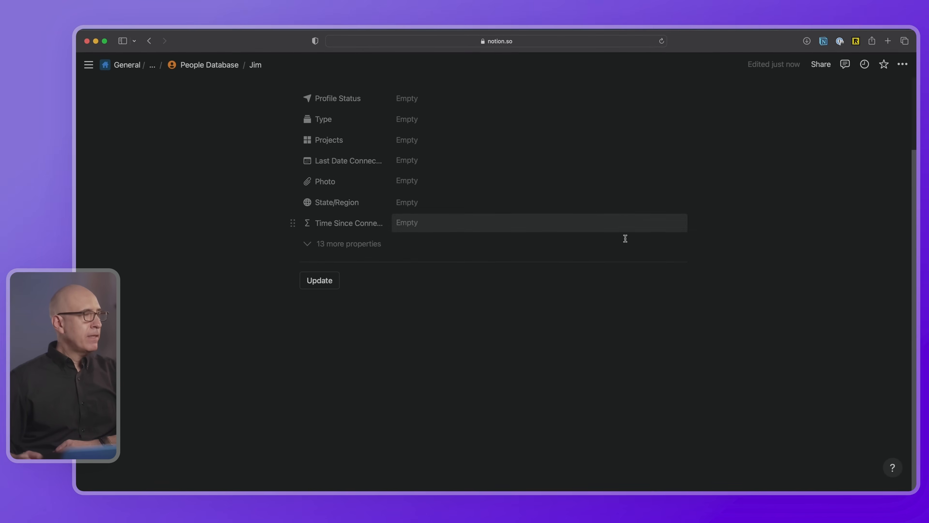
# - Run the Update button and expand the inserted toggles to check the bullets inside them
pyautogui.click(327, 281)
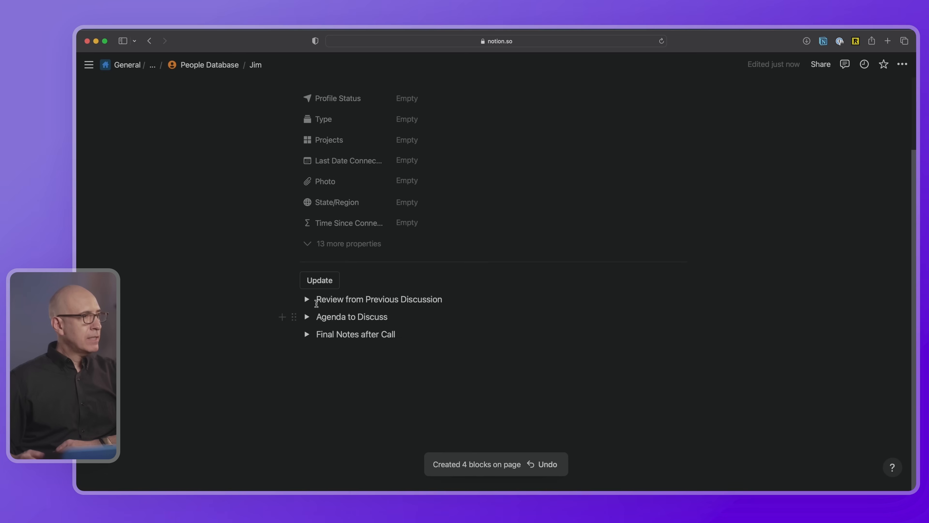
pyautogui.click(307, 299)
pyautogui.click(307, 299)
pyautogui.click(306, 316)
pyautogui.click(306, 318)
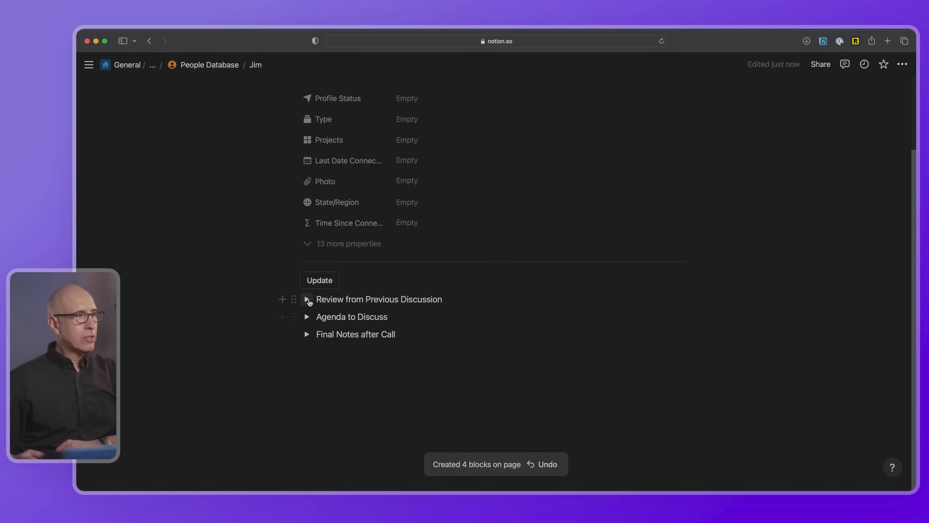
pyautogui.click(307, 300)
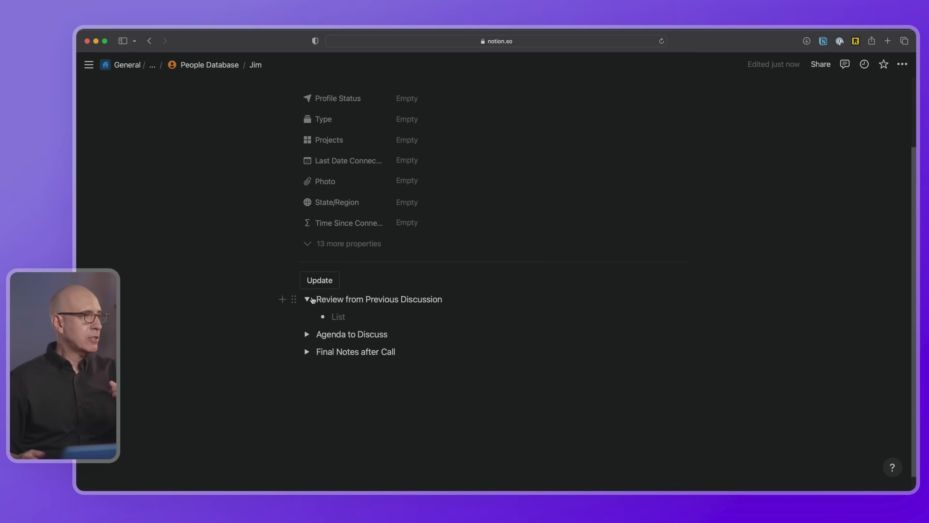
pyautogui.click(306, 299)
pyautogui.click(307, 317)
pyautogui.click(307, 317)
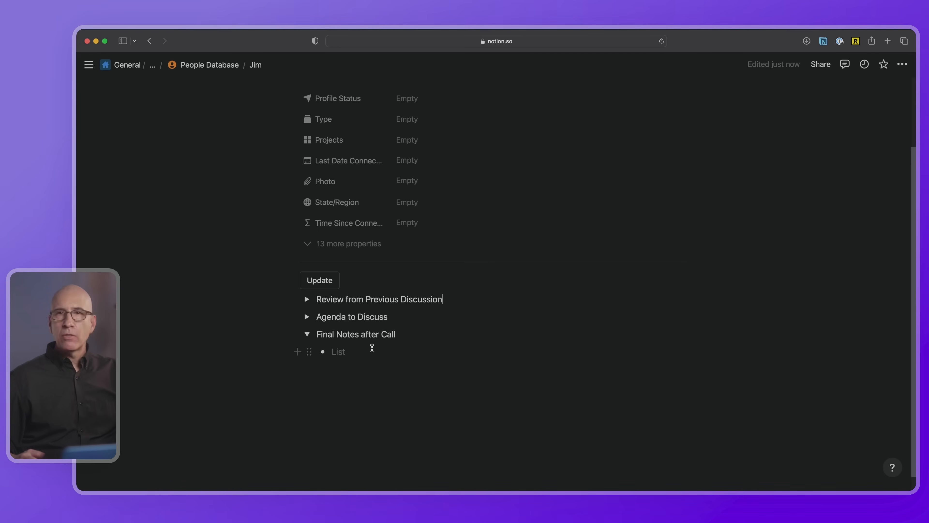
# - Reopen the Update button's settings and give the button a purple pushpin icon
pyautogui.click(348, 281)
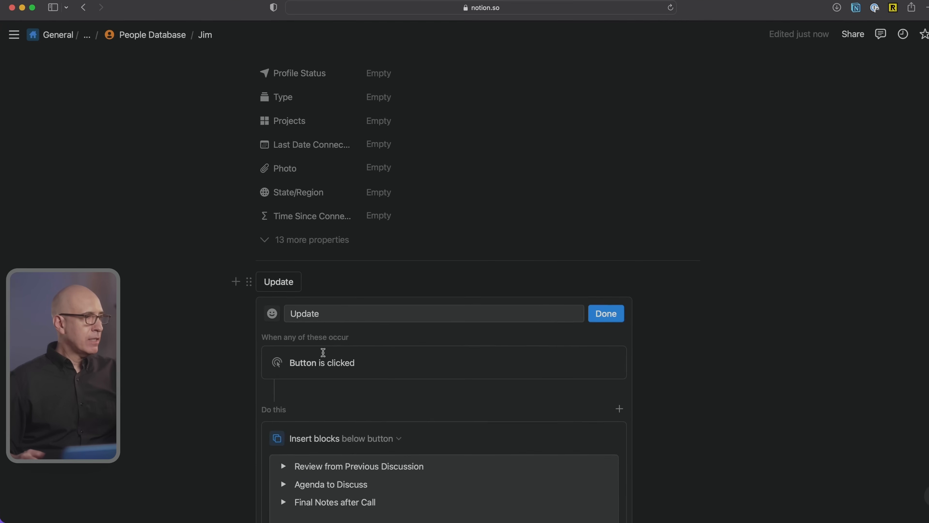
pyautogui.doubleClick(297, 294)
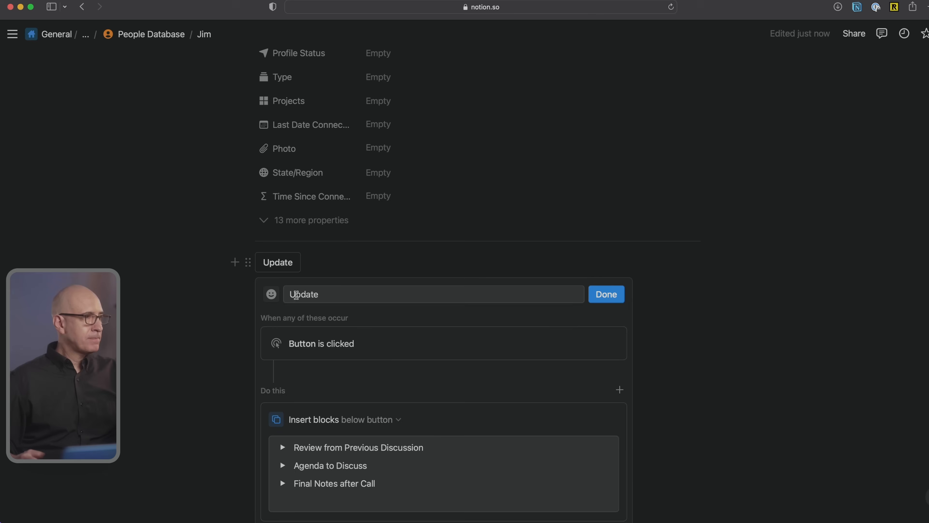
pyautogui.write('@Today')
# - Add a divider below the toggles in the button's inserted blocks
pyautogui.scroll(-5, 353, 292)
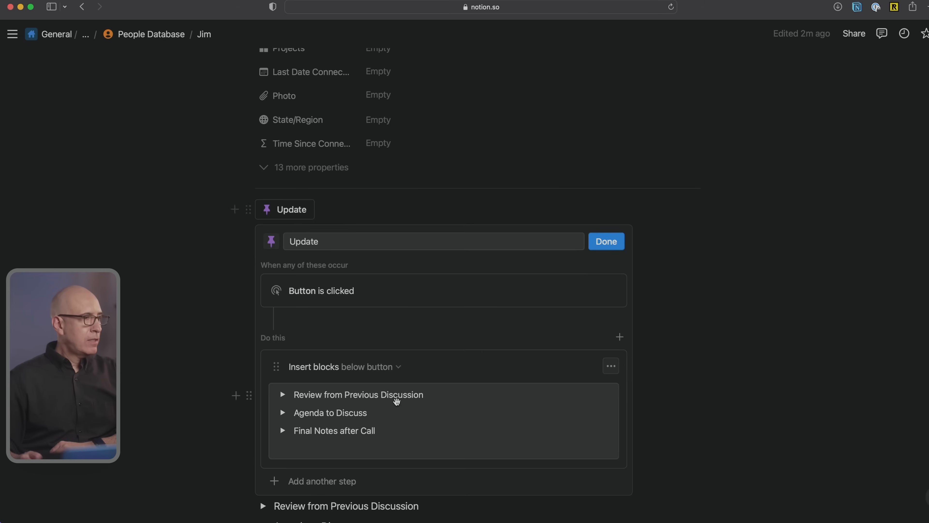
pyautogui.write('/div')
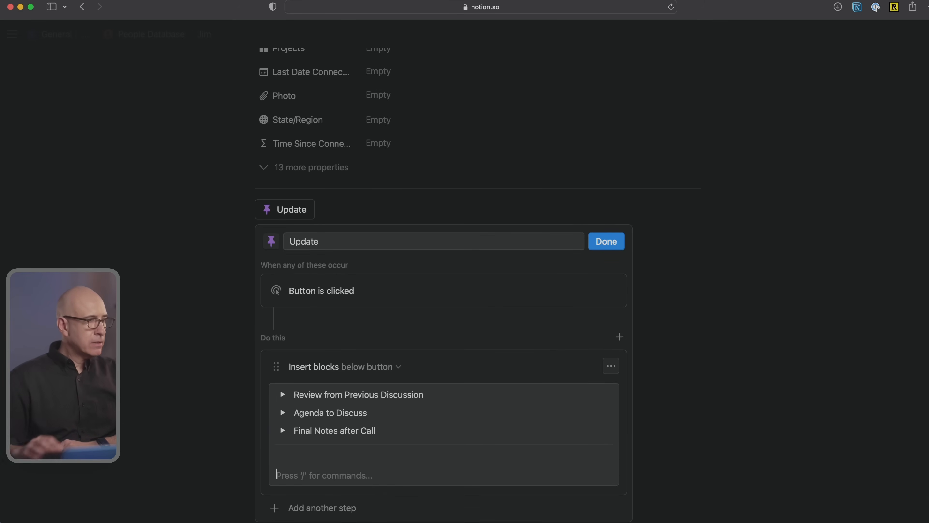
pyautogui.scroll(-3, 446, 380)
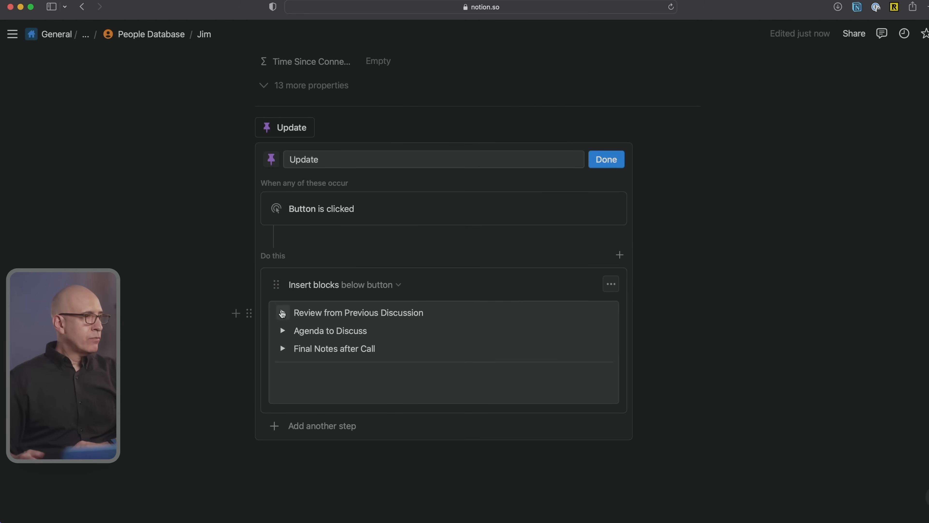
pyautogui.click(275, 366)
pyautogui.moveTo(251, 367); pyautogui.dragTo(281, 308)
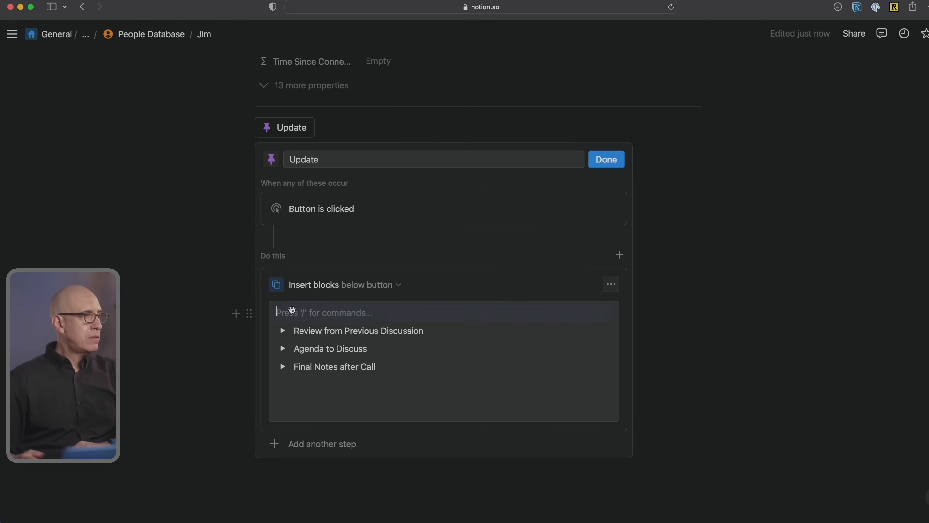
pyautogui.write('@t')
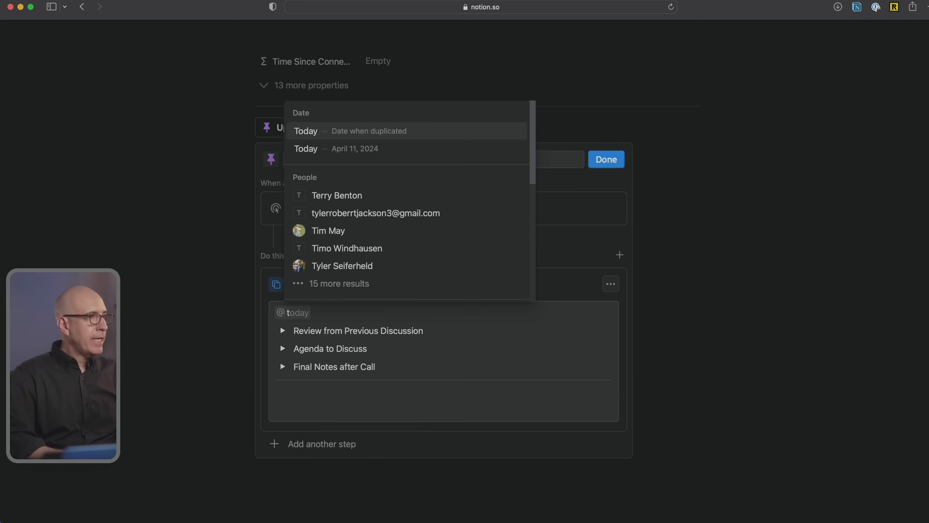
pyautogui.press('Return')
pyautogui.write('Y')
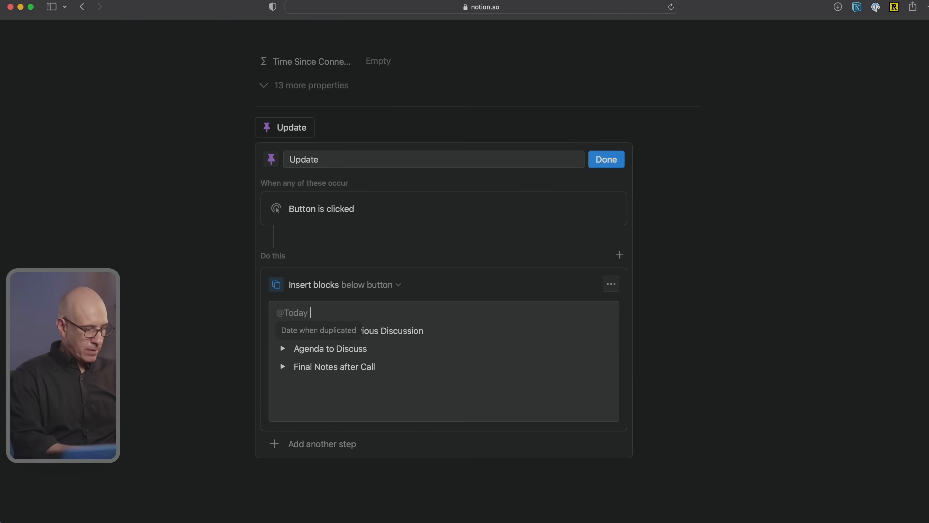
pyautogui.write('pdate')
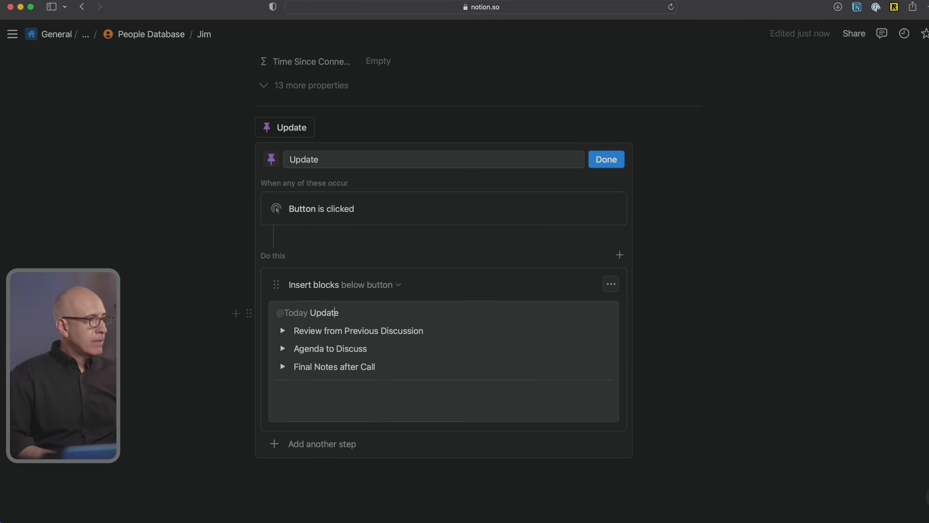
pyautogui.scroll(3, 359, 363)
pyautogui.press('super+Left')
pyautogui.write('##')
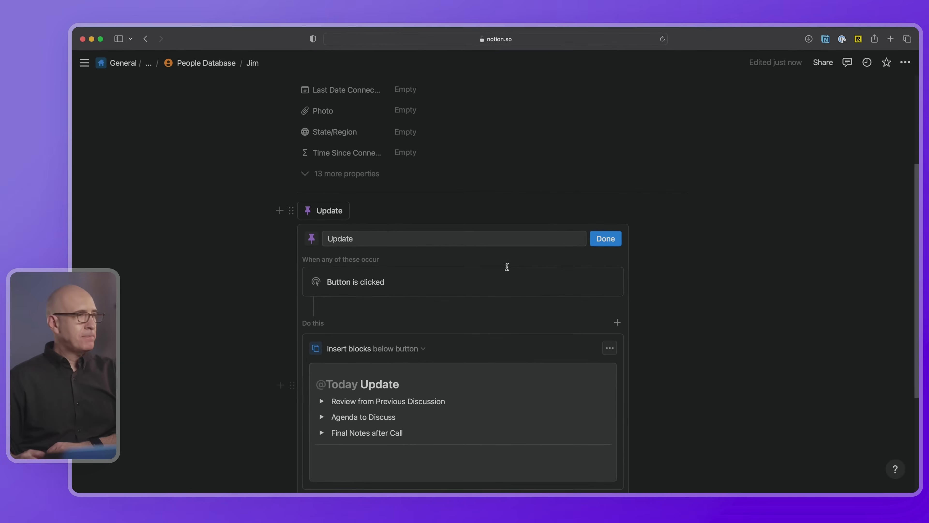
# - Save the Update button and run it twice, marking the first inserted heading with "+" and the second with "++"
pyautogui.click(605, 239)
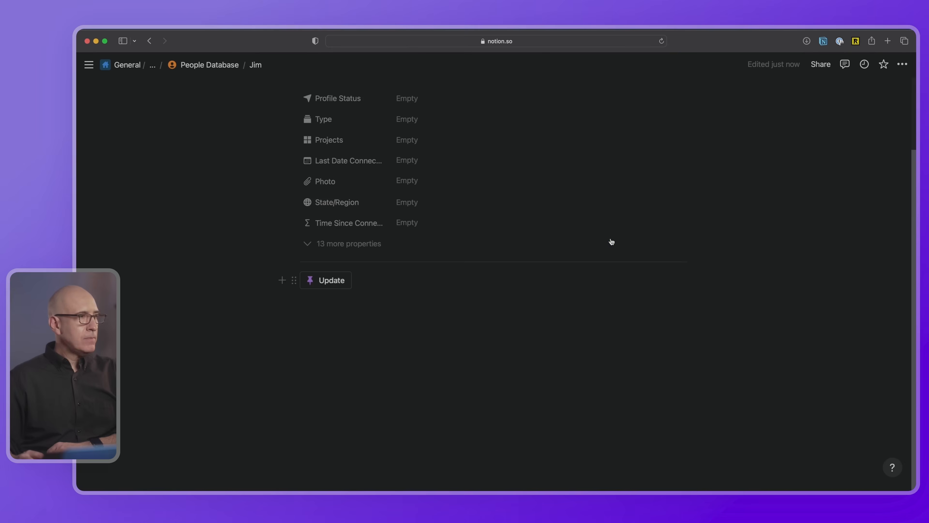
pyautogui.click(346, 284)
pyautogui.scroll(-2, 338, 290)
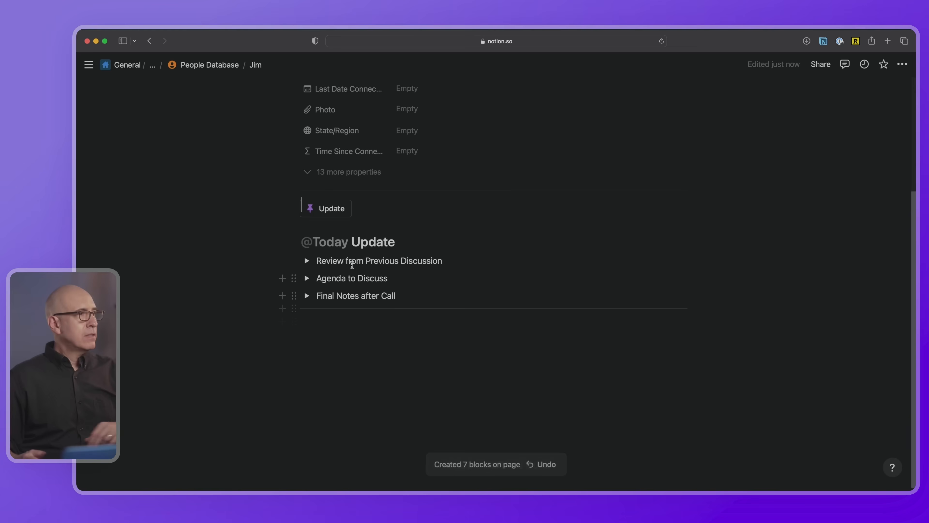
pyautogui.click(408, 248)
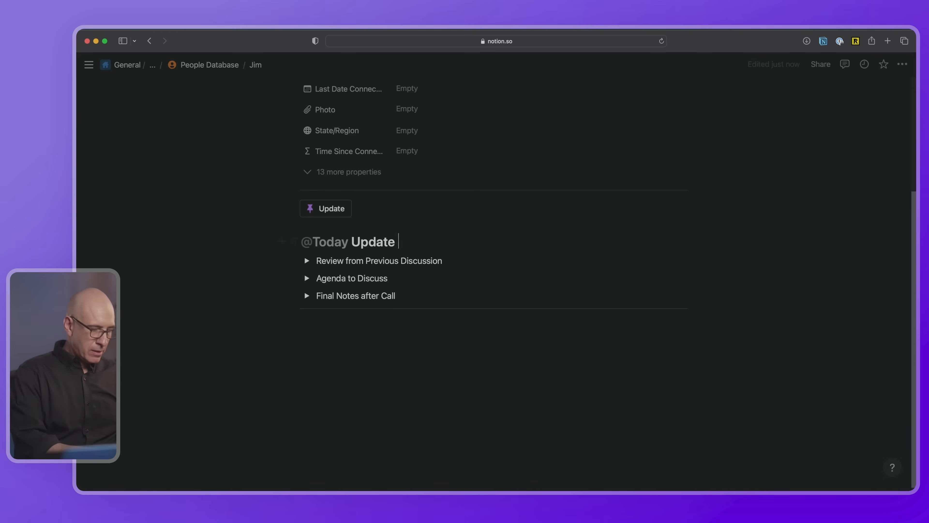
pyautogui.write('+')
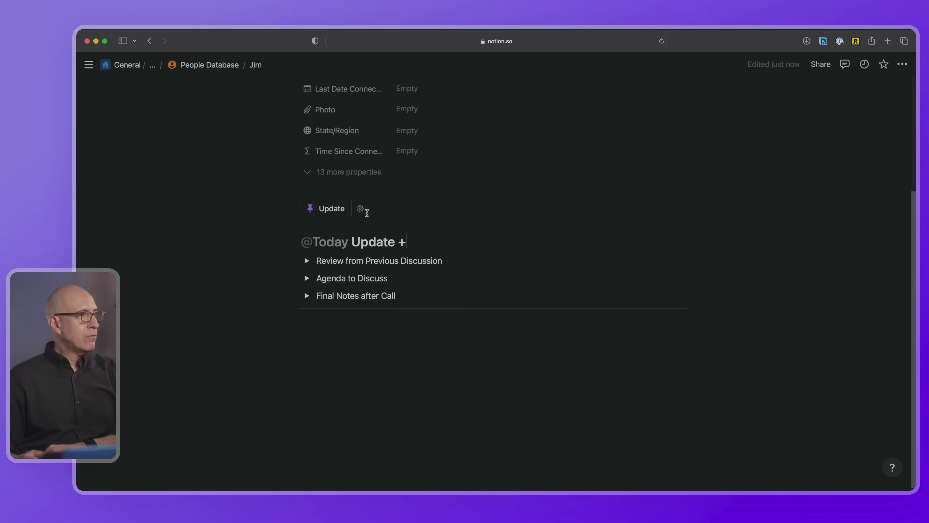
pyautogui.click(332, 208)
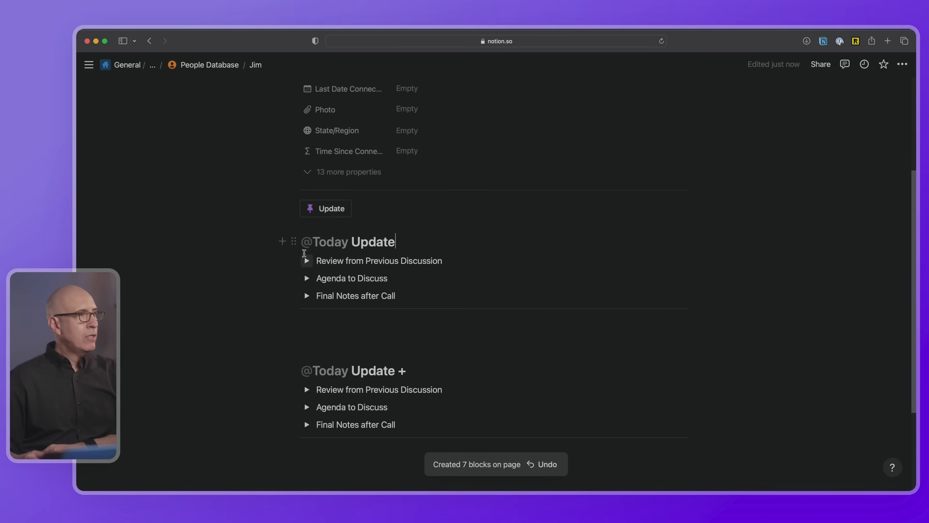
pyautogui.write('++')
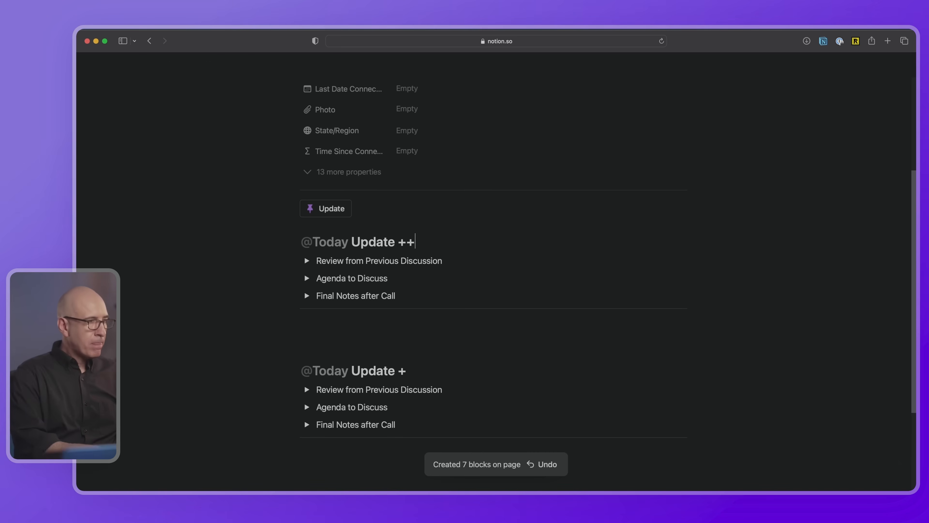
# - Insert a third update with the button and expand its three discussion toggles to check the bulleted lists inside
pyautogui.click(335, 210)
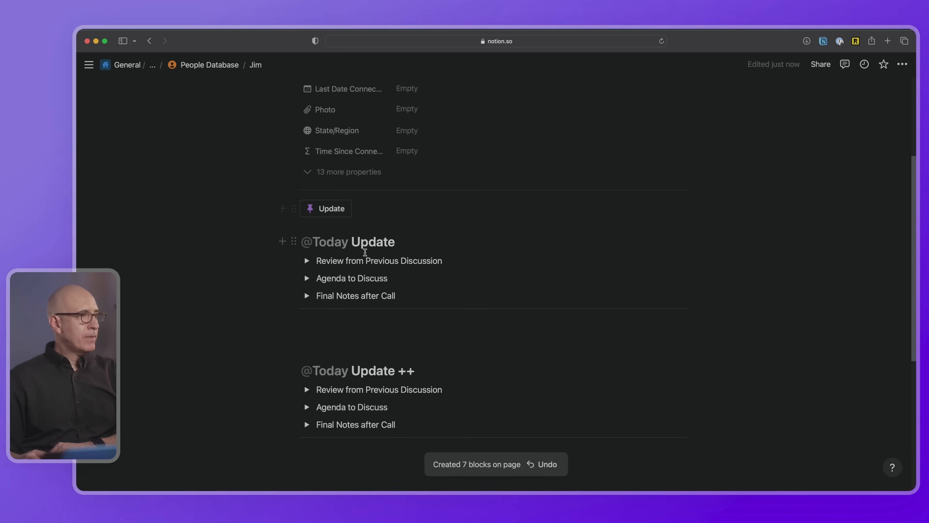
pyautogui.click(307, 260)
pyautogui.click(307, 295)
pyautogui.click(307, 327)
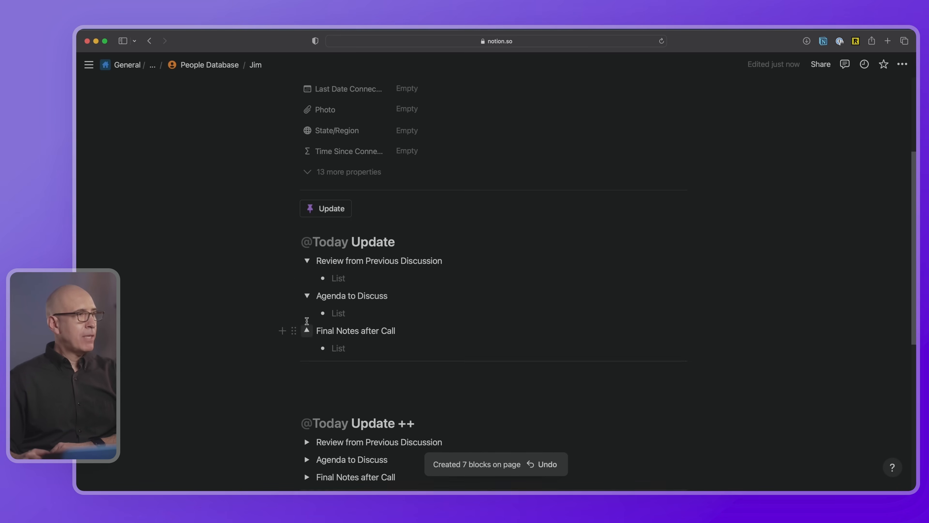
pyautogui.moveTo(325, 239)
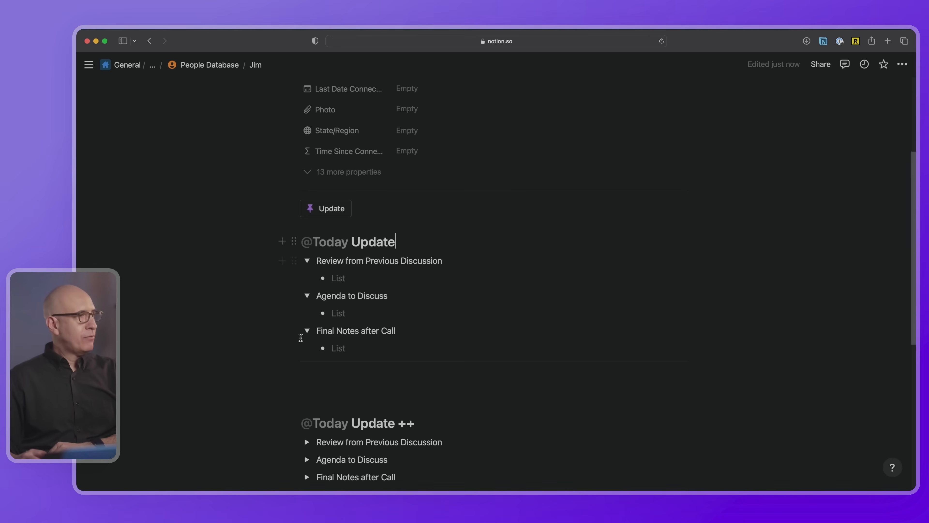
pyautogui.scroll(-1, 373, 326)
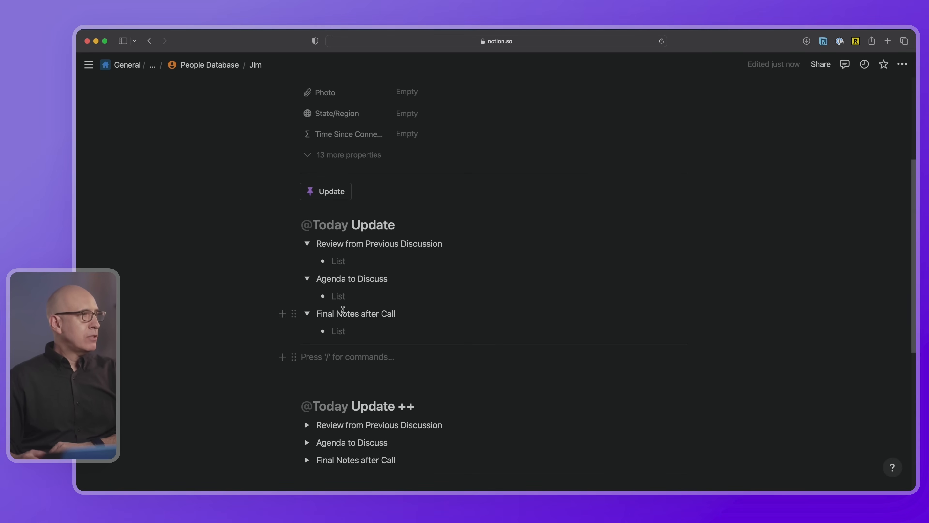
pyautogui.scroll(1, 338, 256)
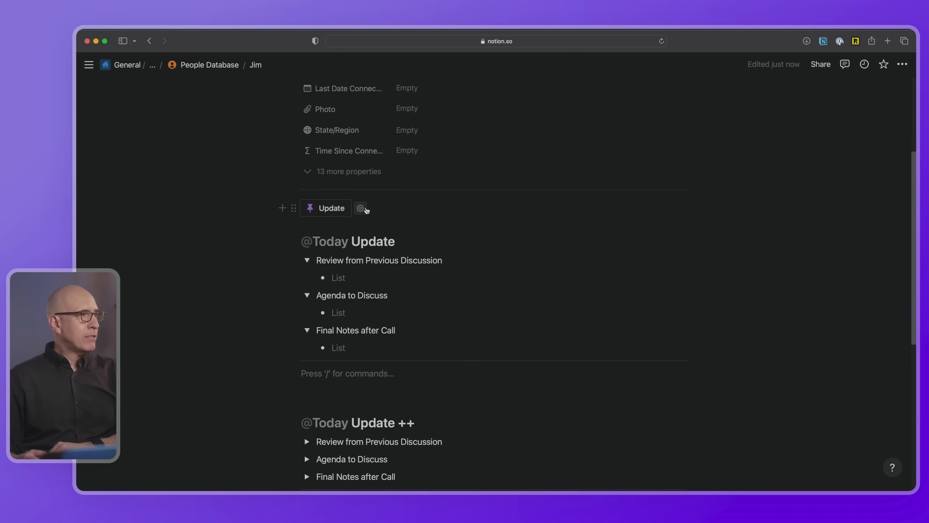
# - Remove the extra blank line below the divider in the Update button's inserted blocks and save the button
pyautogui.click(360, 209)
pyautogui.scroll(-1, 380, 375)
pyautogui.click(357, 444)
pyautogui.press('BackSpace')
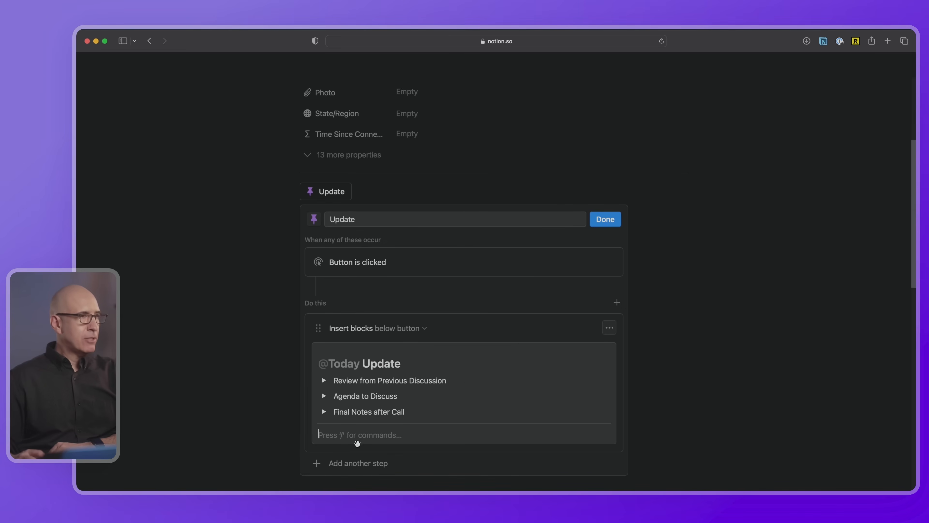
pyautogui.click(602, 220)
# - Delete all the test update blocks inserted below the Update button
pyautogui.moveTo(243, 241); pyautogui.dragTo(328, 264)
pyautogui.moveTo(254, 227); pyautogui.dragTo(406, 465)
pyautogui.press('BackSpace')
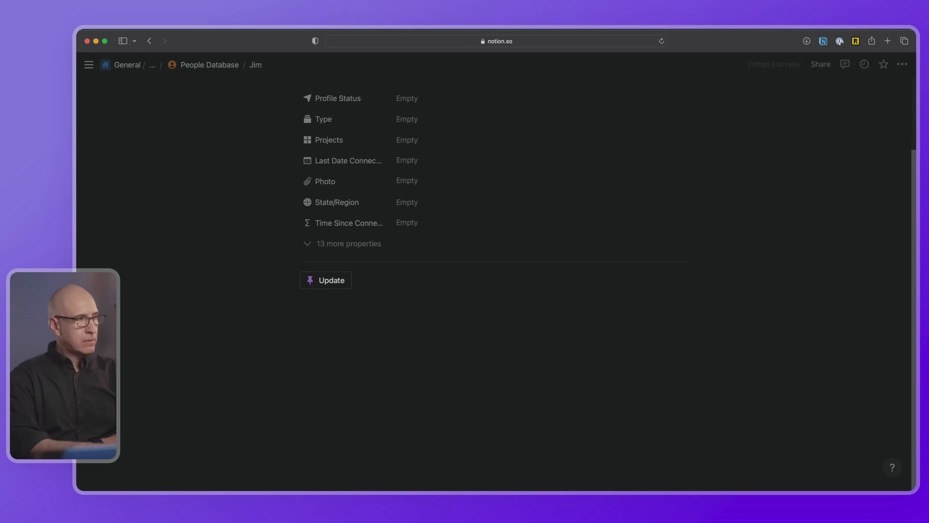
# - Run the Update button three times to insert three updates, and check the first one's Review from Previous Discussion toggle
pyautogui.click(328, 280)
pyautogui.click(328, 281)
pyautogui.click(328, 280)
pyautogui.scroll(-2, 261, 335)
pyautogui.click(306, 258)
pyautogui.click(307, 258)
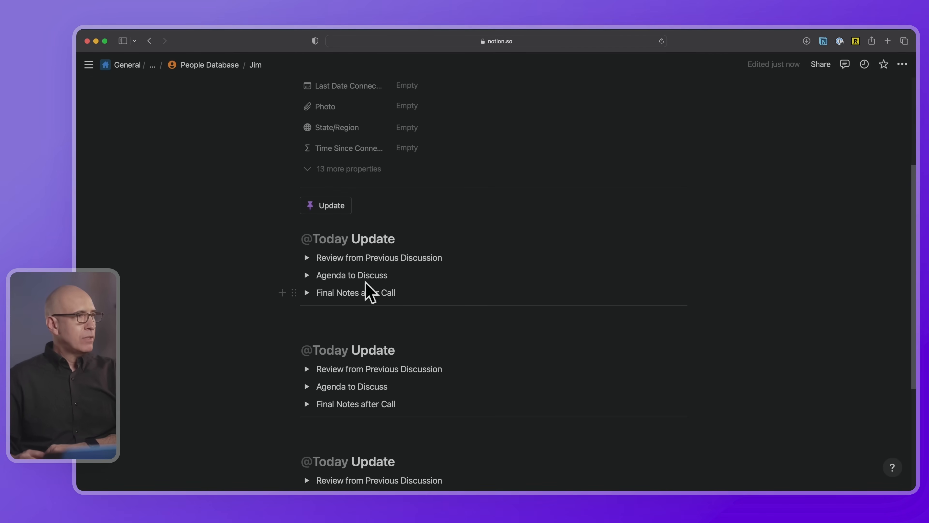
pyautogui.click(307, 258)
pyautogui.click(307, 258)
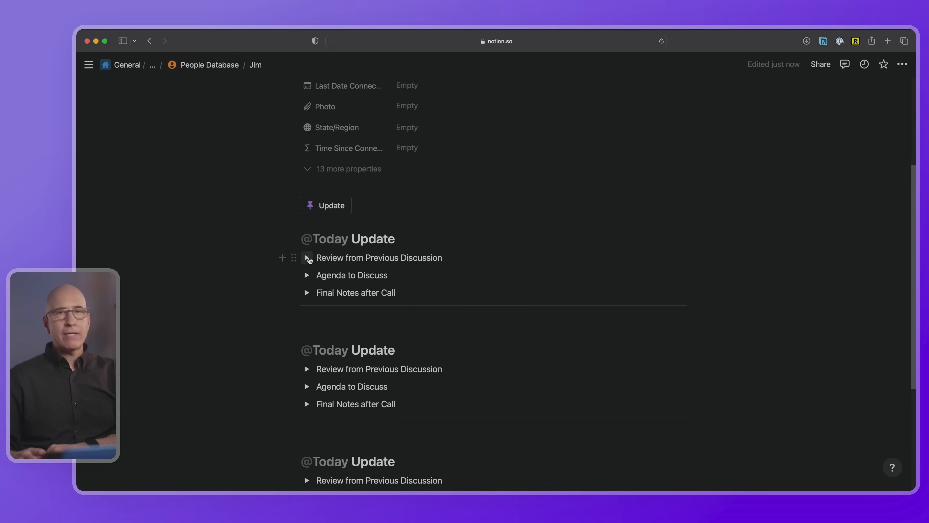
pyautogui.scroll(1, 312, 289)
pyautogui.scroll(-3, 312, 287)
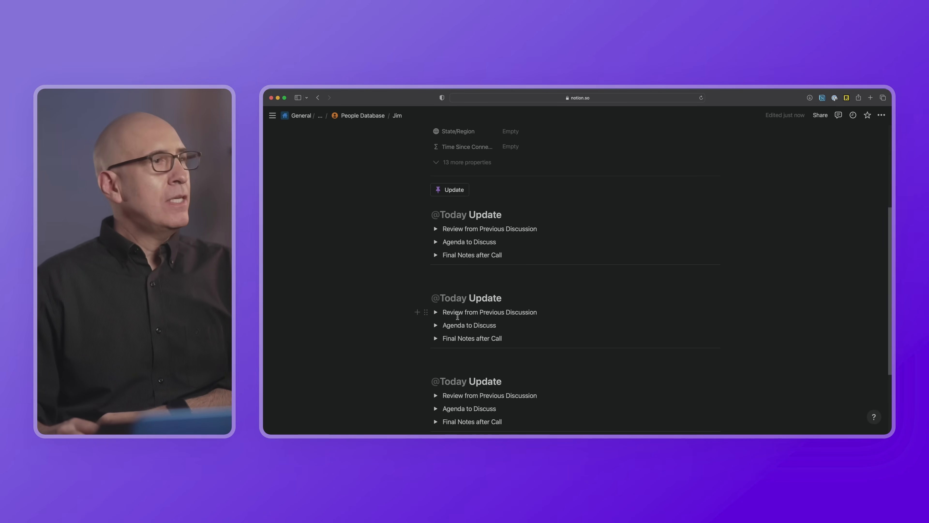
pyautogui.scroll(2, 465, 314)
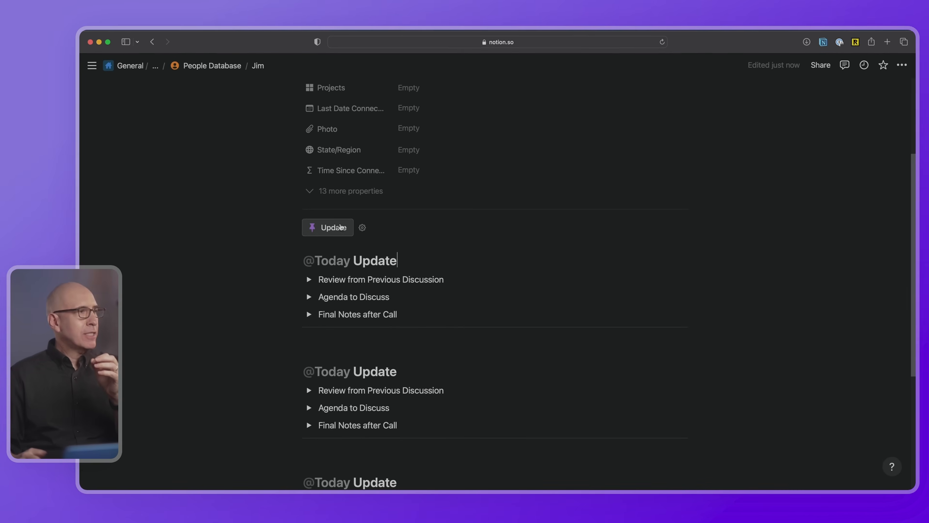
# - Reopen the Update button's settings and add a second Insert blocks step below the existing one
pyautogui.click(360, 227)
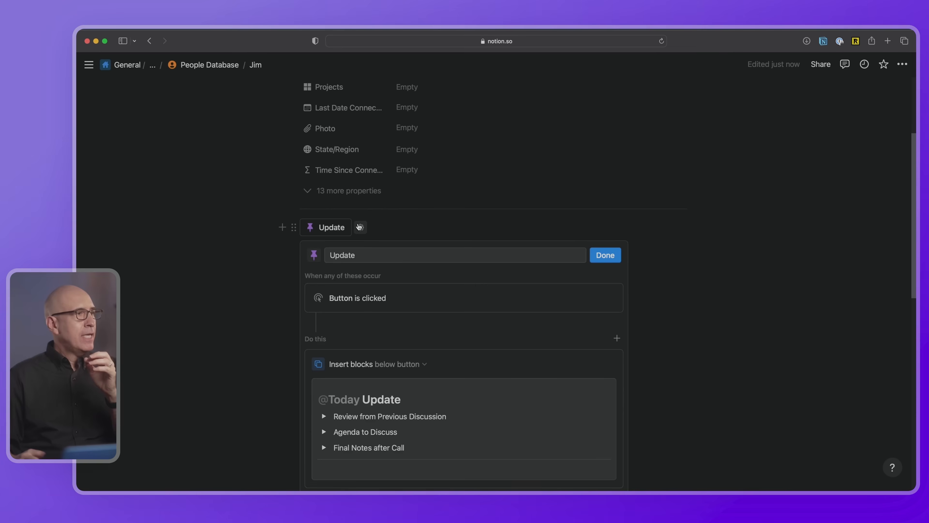
pyautogui.scroll(-3, 374, 374)
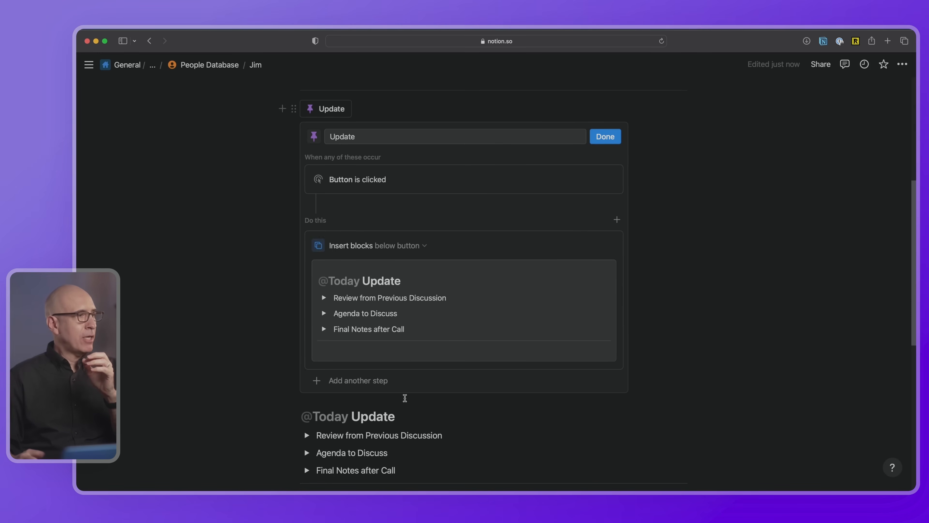
pyautogui.click(358, 380)
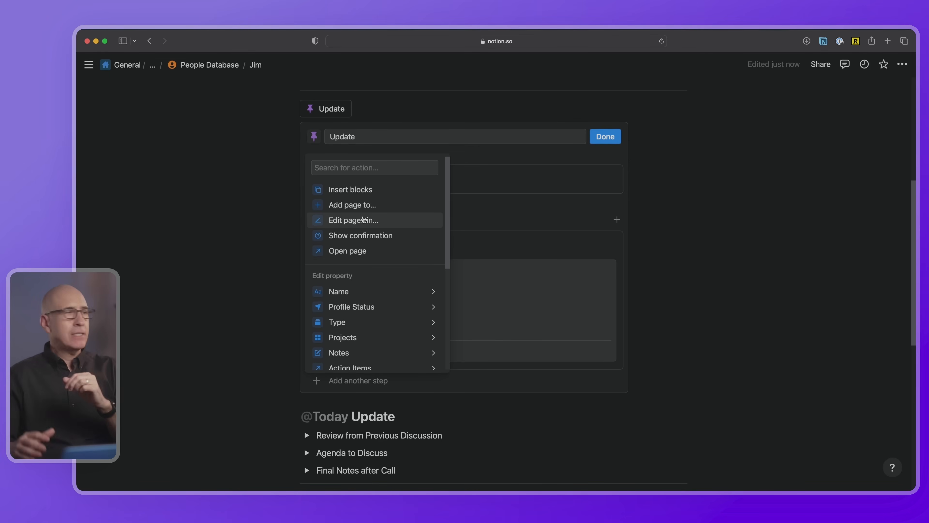
pyautogui.click(361, 189)
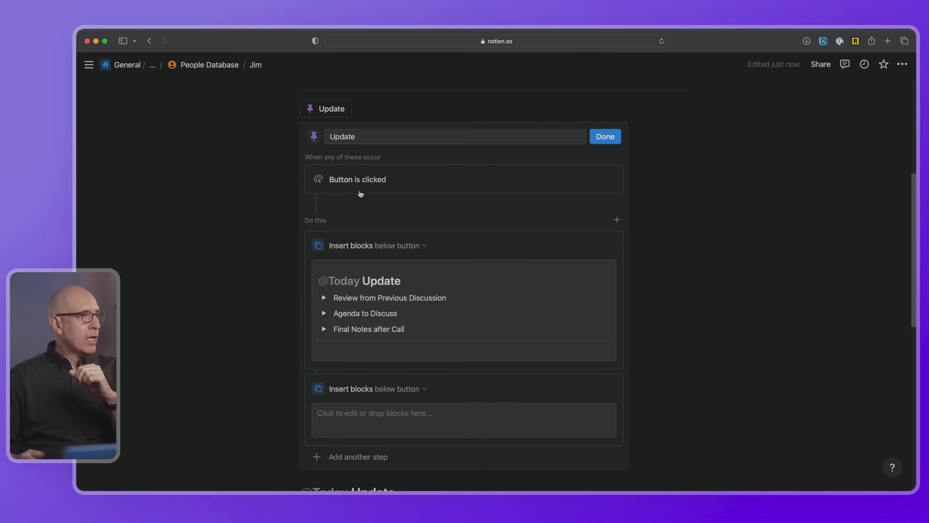
# - Add a sub-page titled "Dashboard" to the new Insert blocks step and return to the contact page
pyautogui.click(344, 411)
pyautogui.write('/page')
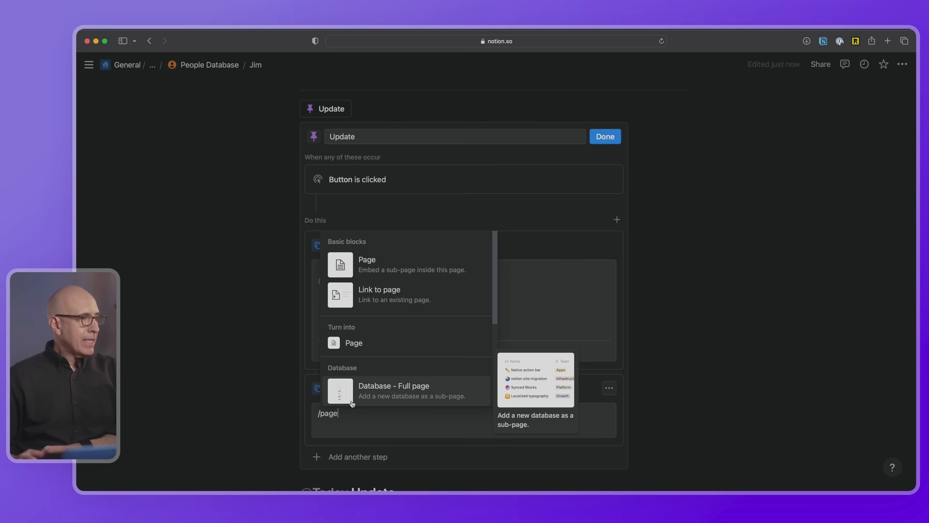
pyautogui.click(369, 264)
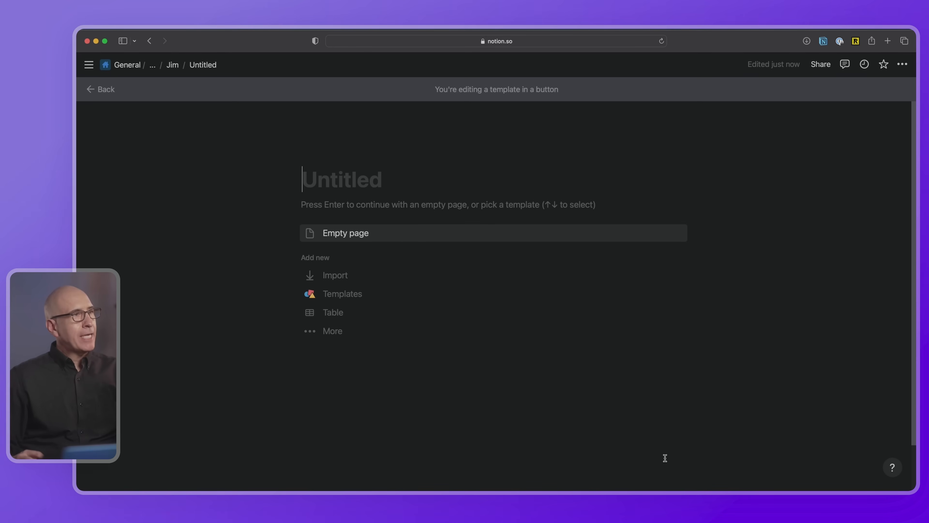
pyautogui.write('Das')
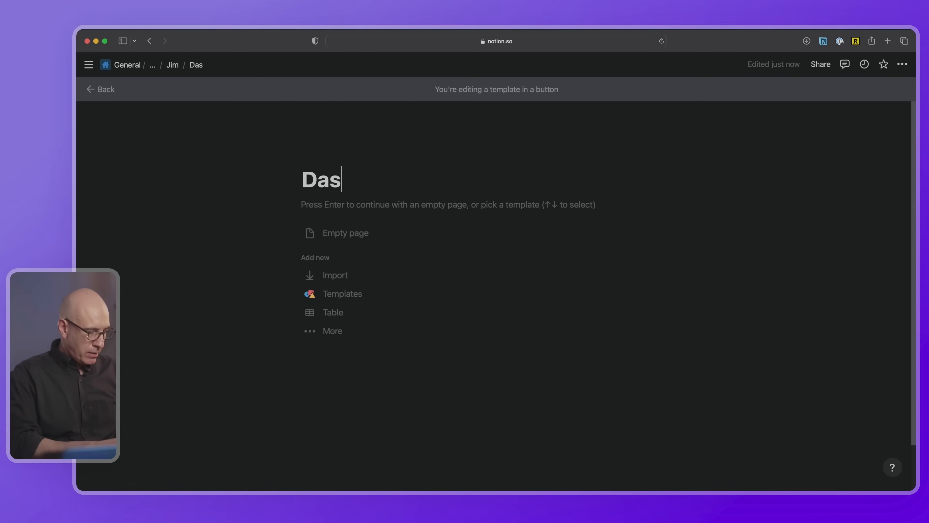
pyautogui.write('hboard')
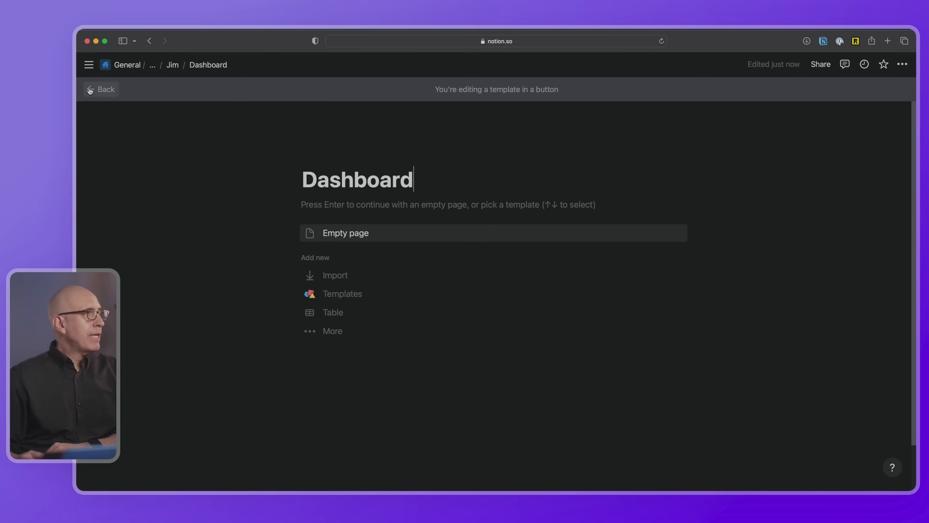
pyautogui.click(90, 91)
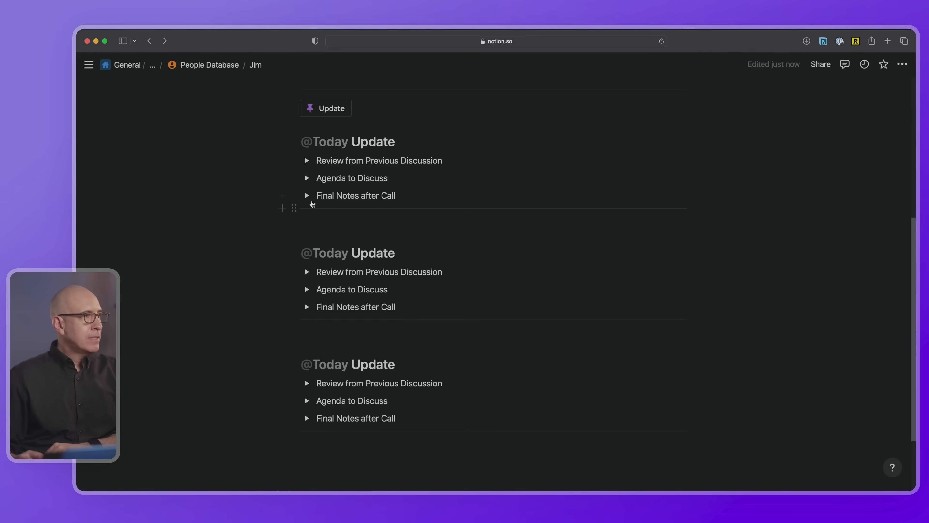
# - Delete the Update button's first Insert blocks step containing the heading and toggles, keeping only the Dashboard page step
pyautogui.click(361, 109)
pyautogui.click(609, 244)
pyautogui.click(596, 359)
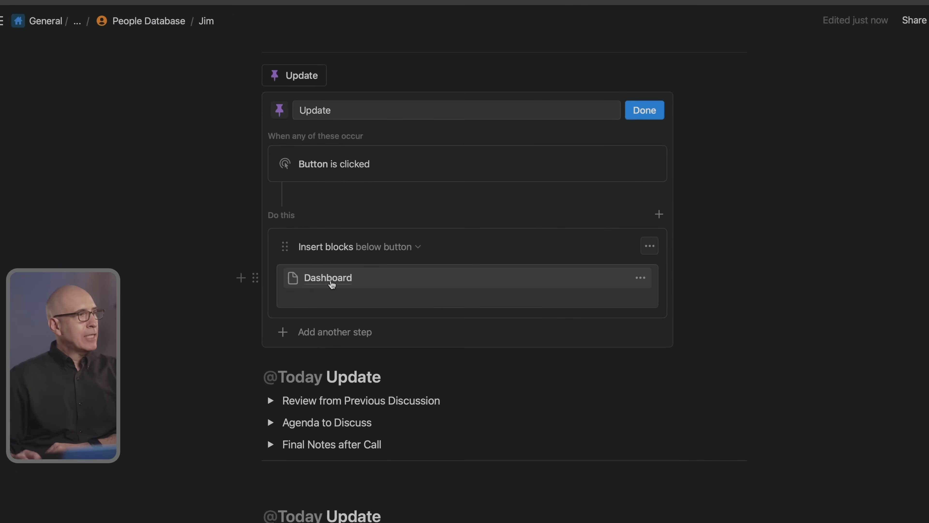
pyautogui.moveTo(331, 285)
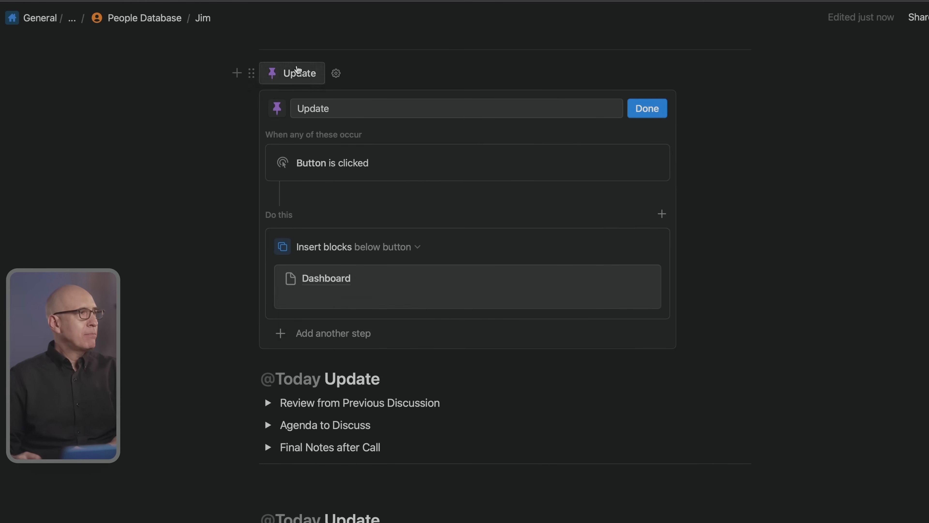
pyautogui.moveTo(381, 285)
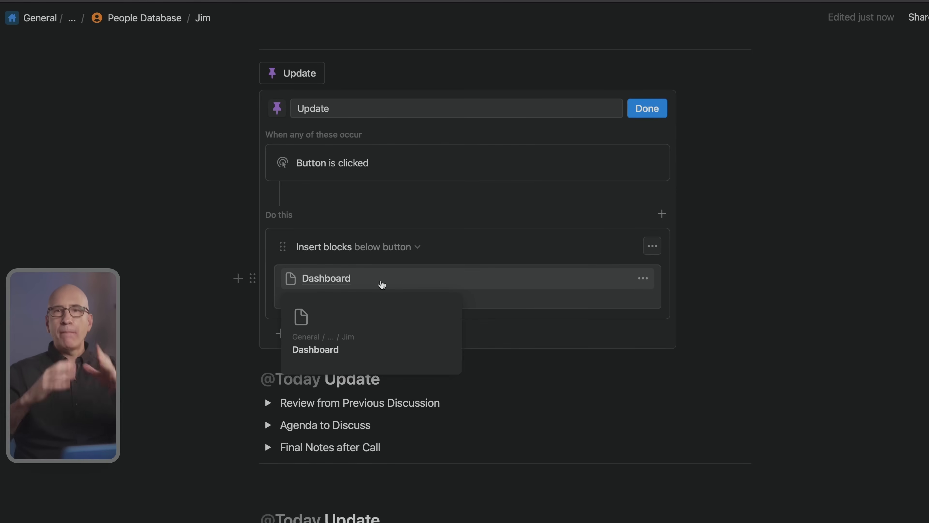
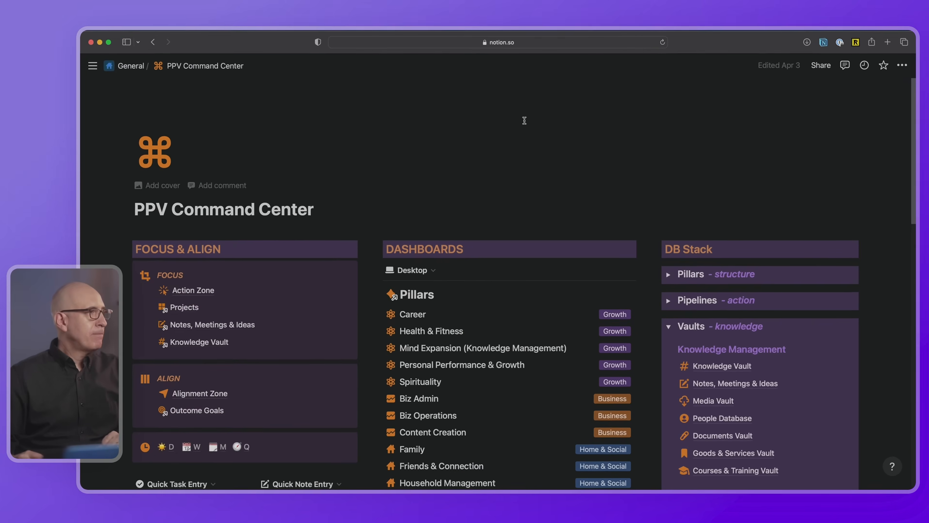
# - Open the Action Zone page and move the Action Items database out of its column to full width below the link bar
pyautogui.click(186, 290)
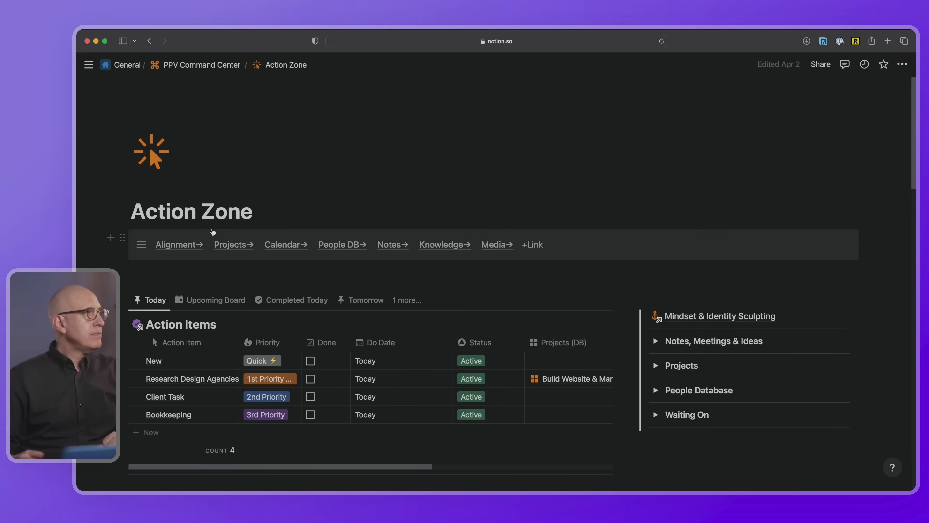
pyautogui.scroll(-2, 358, 234)
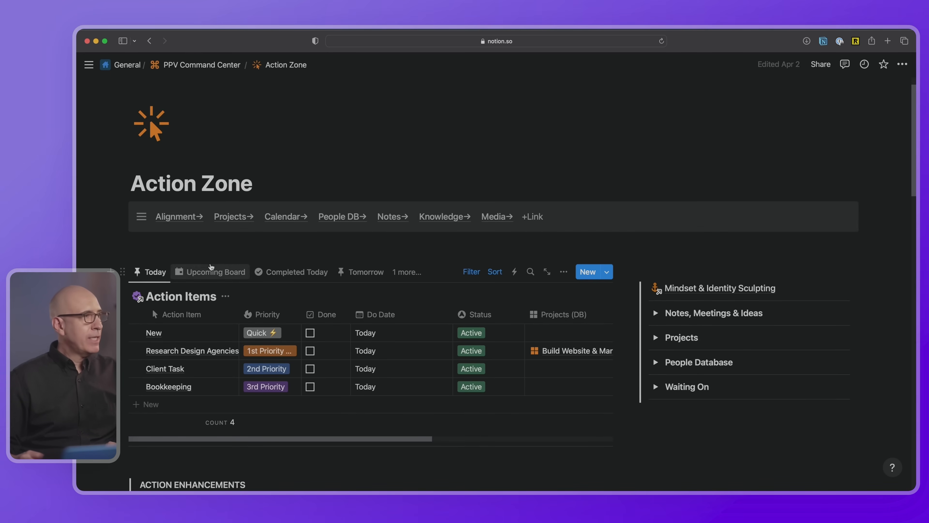
pyautogui.moveTo(123, 269); pyautogui.dragTo(146, 250)
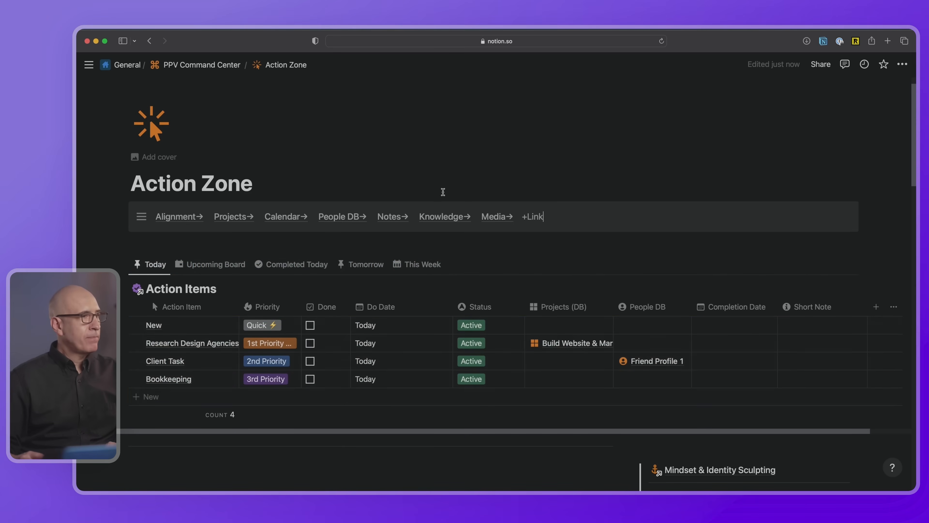
# - Add a new property of type Button to the Action Items table
pyautogui.scroll(-2, 442, 189)
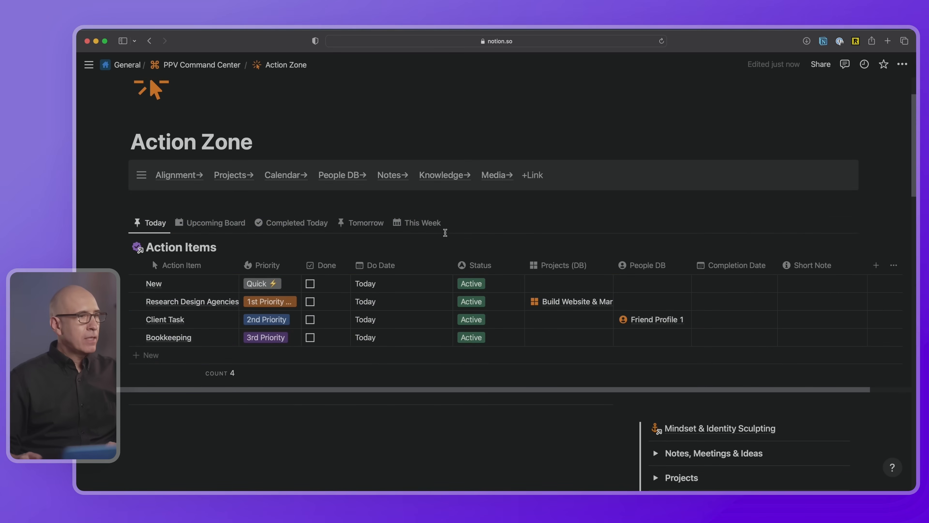
pyautogui.click(876, 265)
pyautogui.scroll(-8, 706, 353)
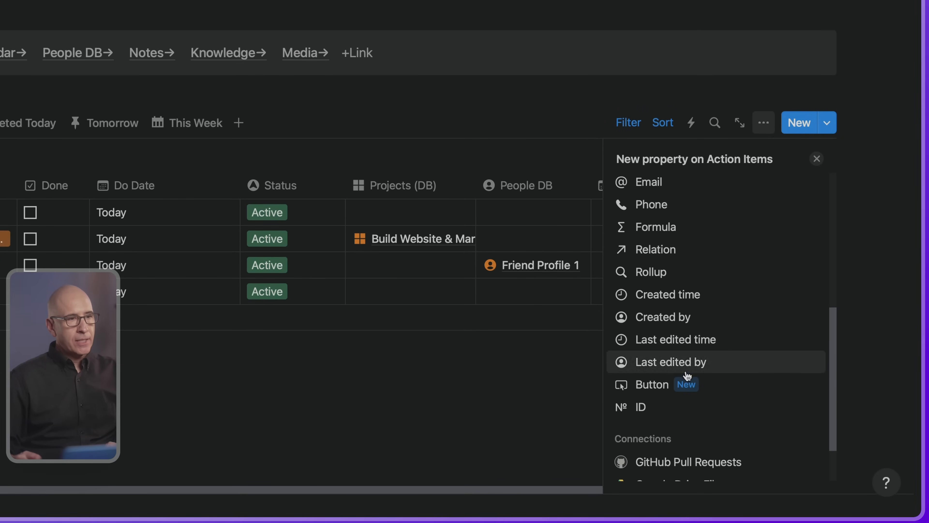
pyautogui.click(652, 387)
pyautogui.click(671, 34)
# - Move the new Button column between Priority and Done and narrow it
pyautogui.moveTo(749, 266); pyautogui.dragTo(207, 251)
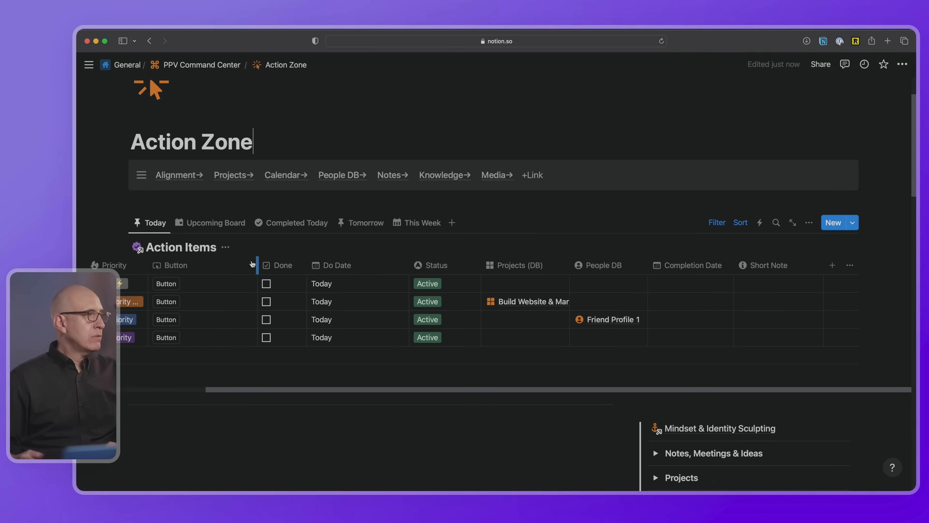
pyautogui.hscroll(-3, 261, 278)
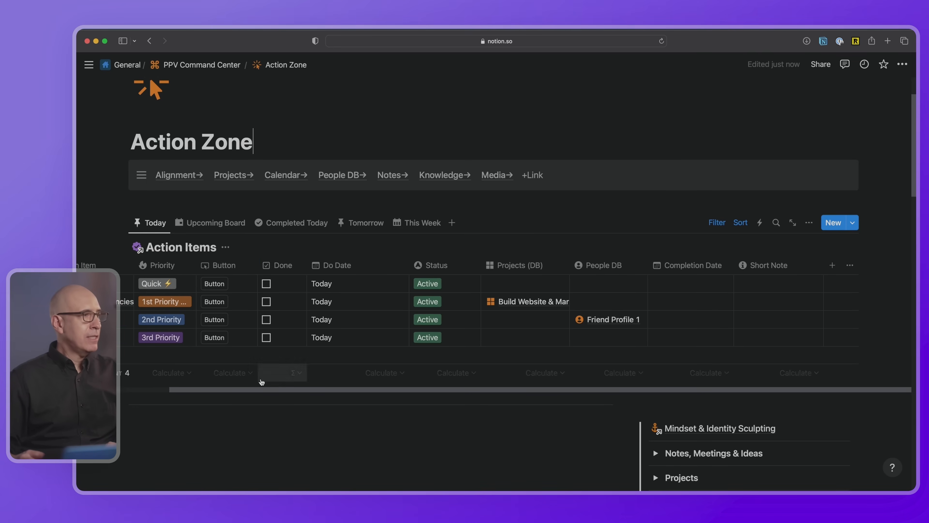
pyautogui.moveTo(262, 390); pyautogui.dragTo(191, 387)
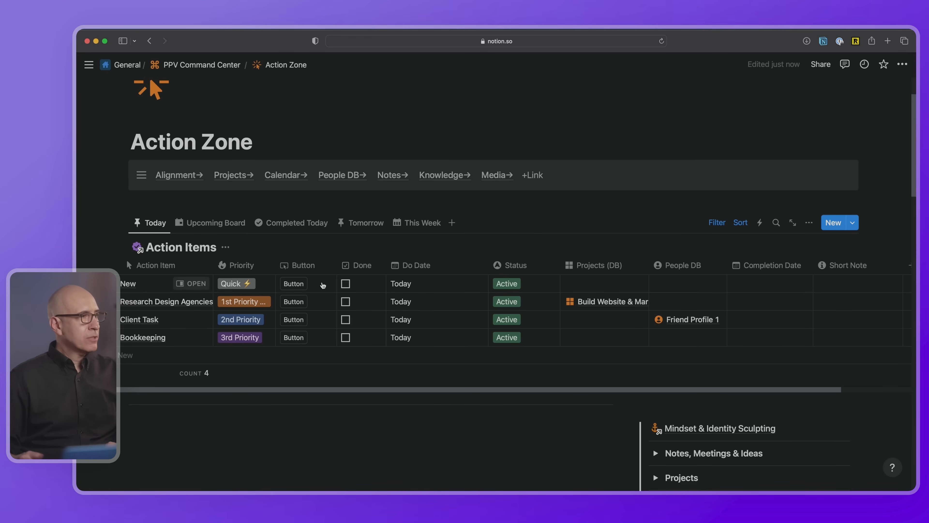
# - Edit the Button property and set its label to "Completion"
pyautogui.click(311, 265)
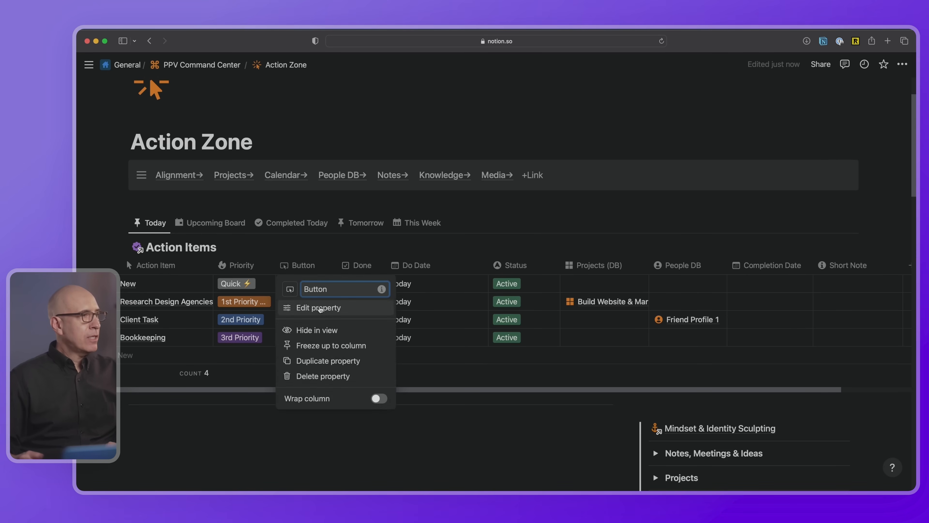
pyautogui.click(319, 308)
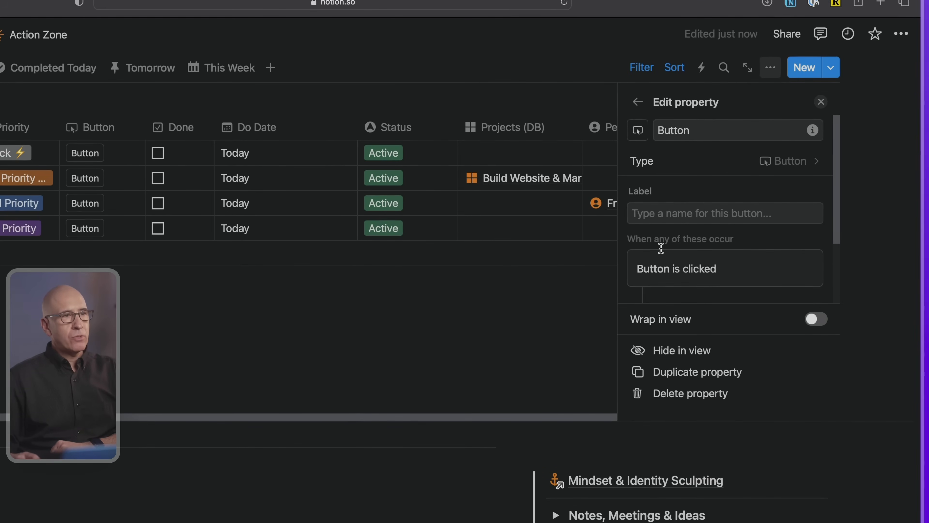
pyautogui.click(653, 219)
pyautogui.write('Completion')
pyautogui.click(683, 197)
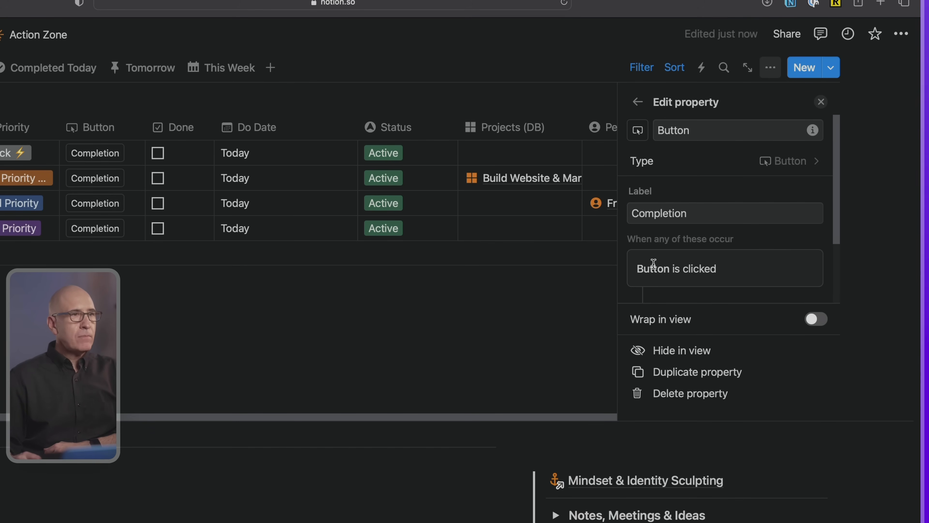
# - Add an action to the Completion button that sets this page's Completion Date to Today
pyautogui.scroll(-1, 690, 265)
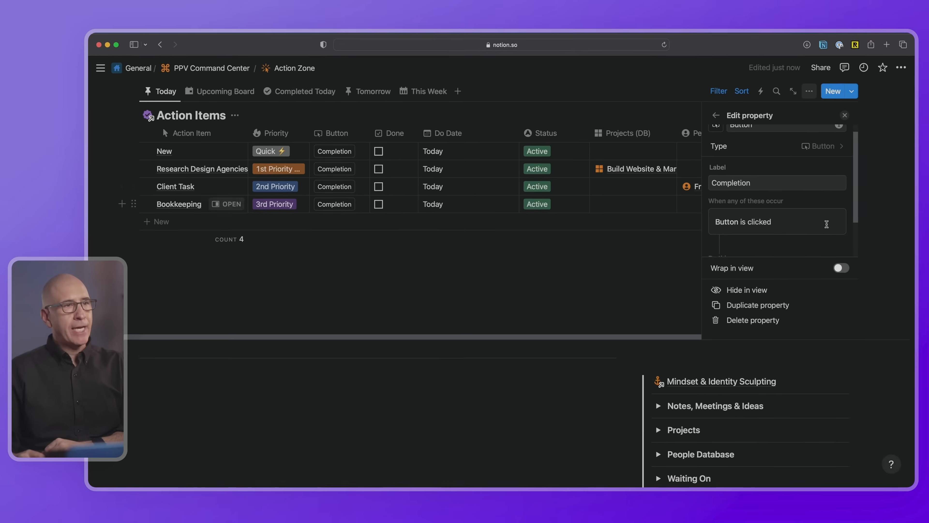
pyautogui.scroll(-2, 812, 234)
pyautogui.scroll(-1, 811, 223)
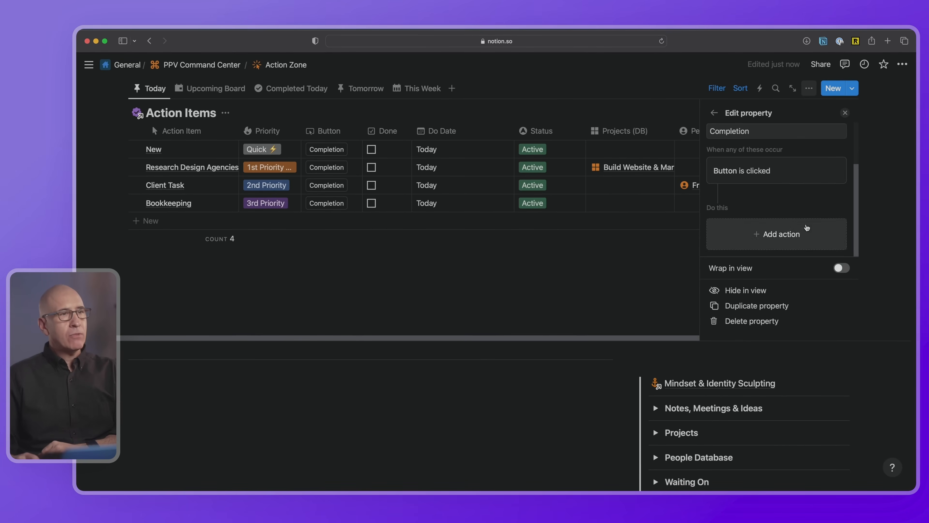
pyautogui.click(781, 234)
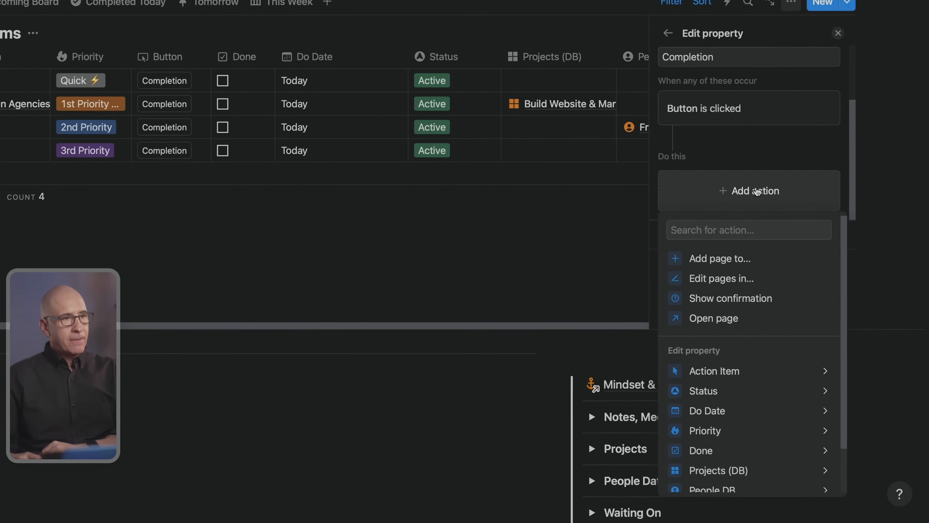
pyautogui.scroll(-2, 728, 344)
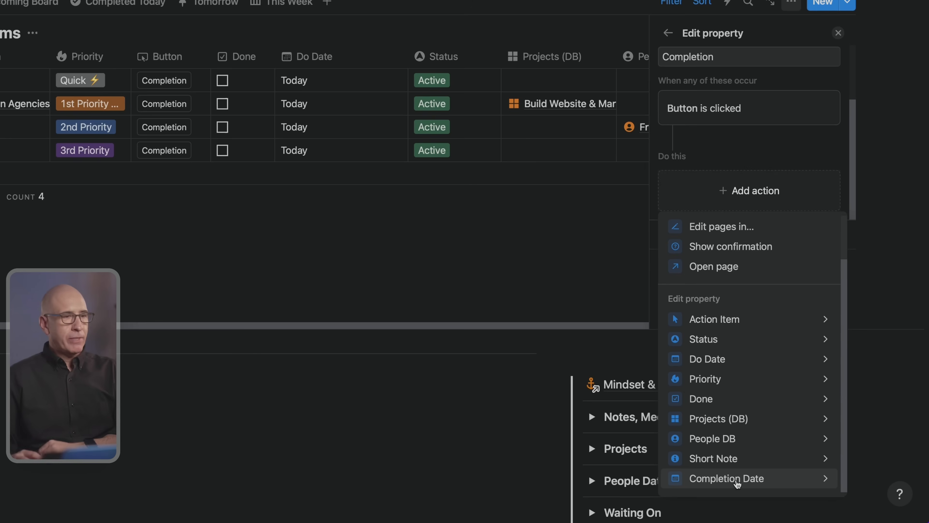
pyautogui.scroll(2, 737, 483)
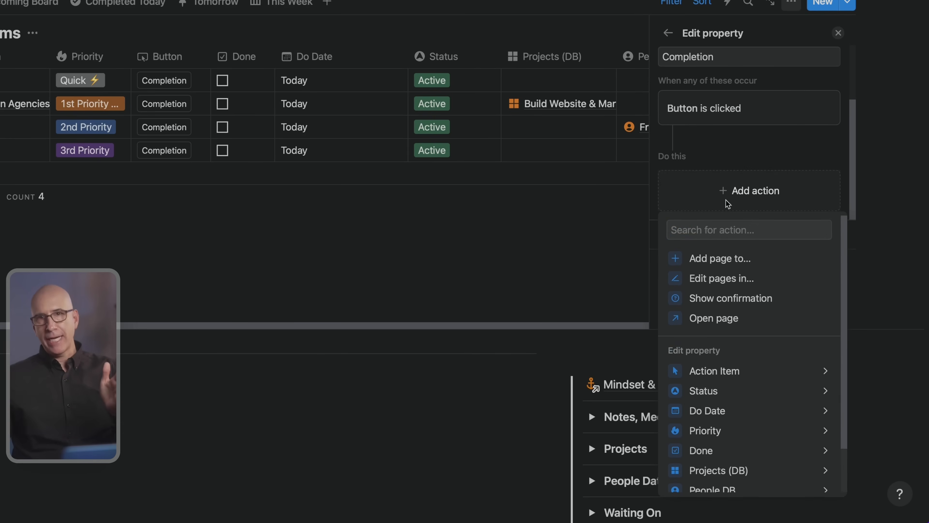
pyautogui.scroll(-2, 771, 286)
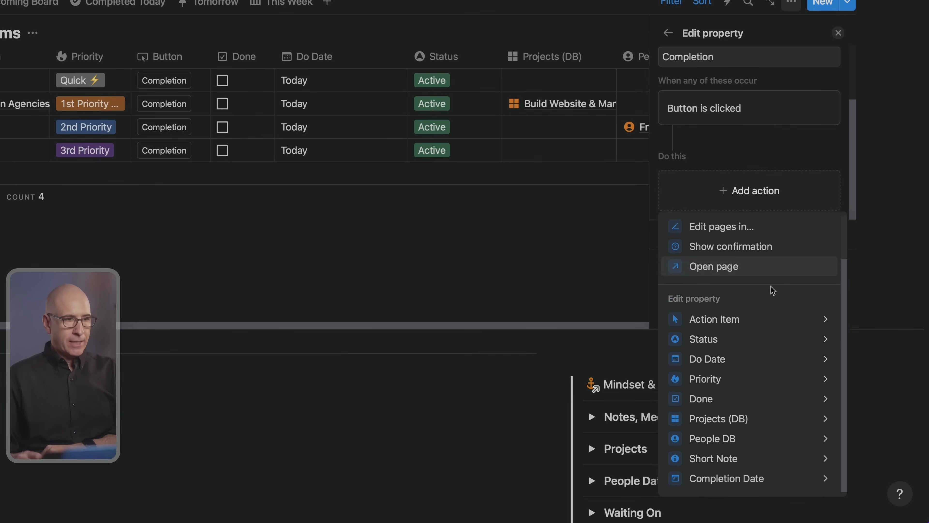
pyautogui.click(735, 478)
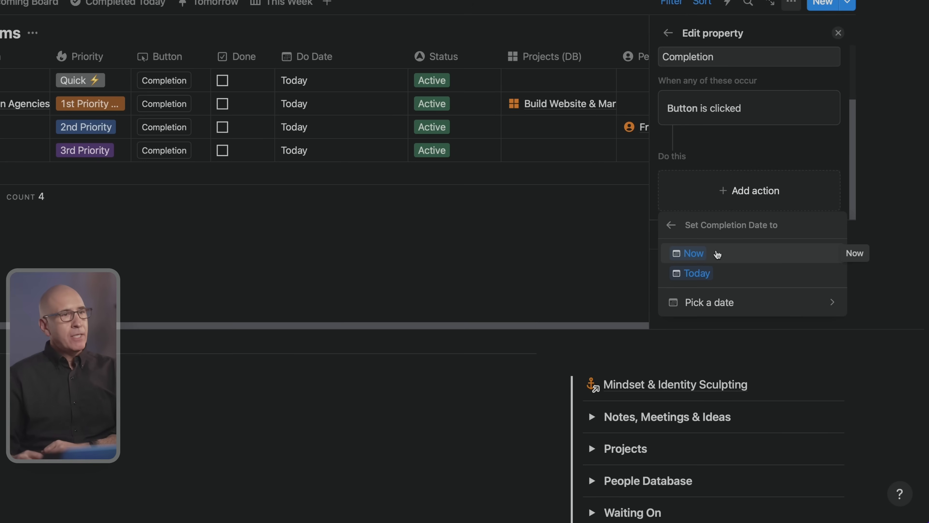
pyautogui.click(728, 281)
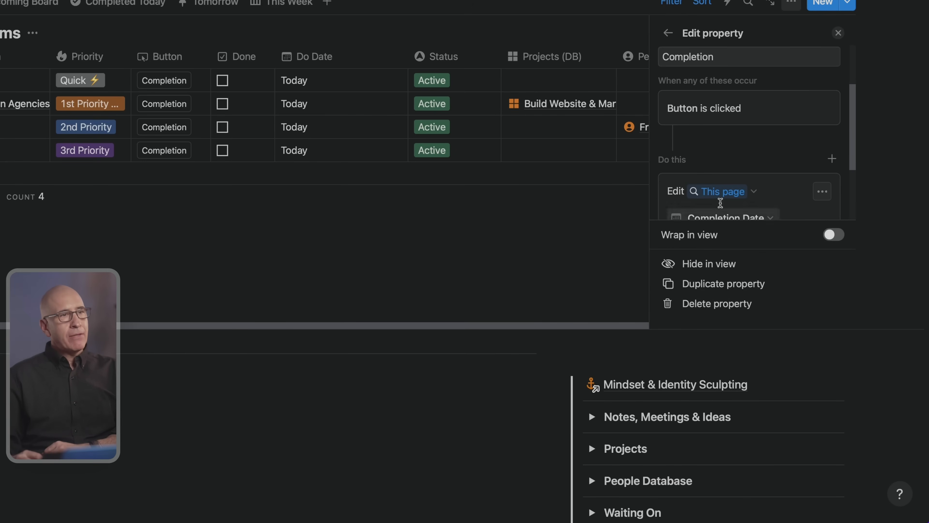
pyautogui.scroll(-3, 793, 189)
pyautogui.scroll(4, 797, 189)
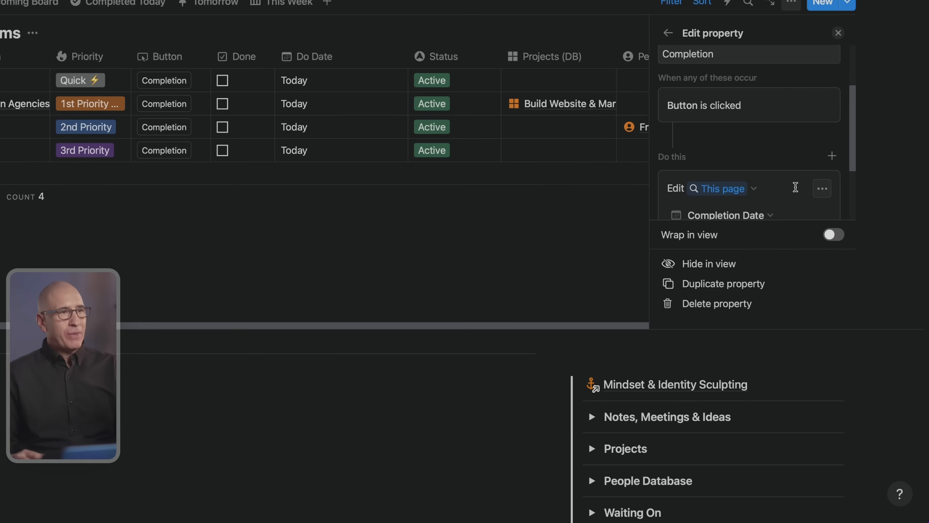
pyautogui.scroll(-5, 795, 187)
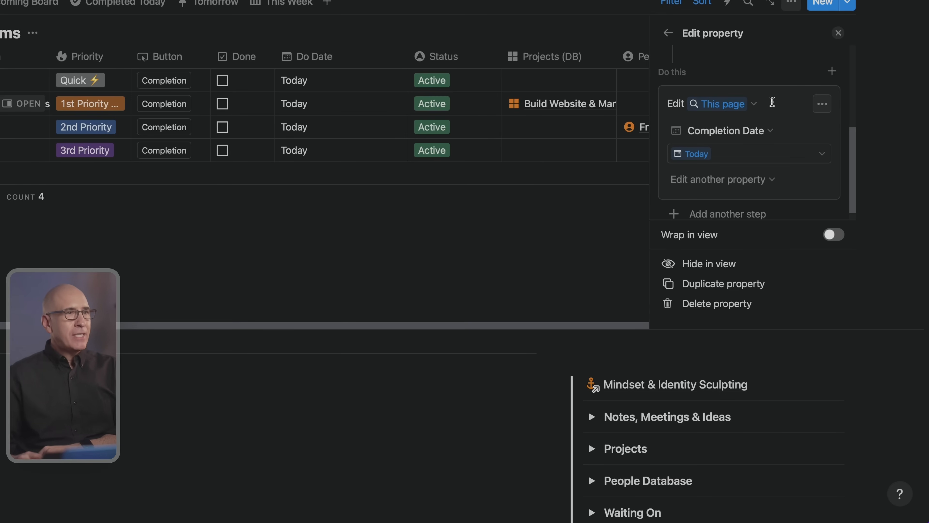
pyautogui.scroll(-1, 742, 157)
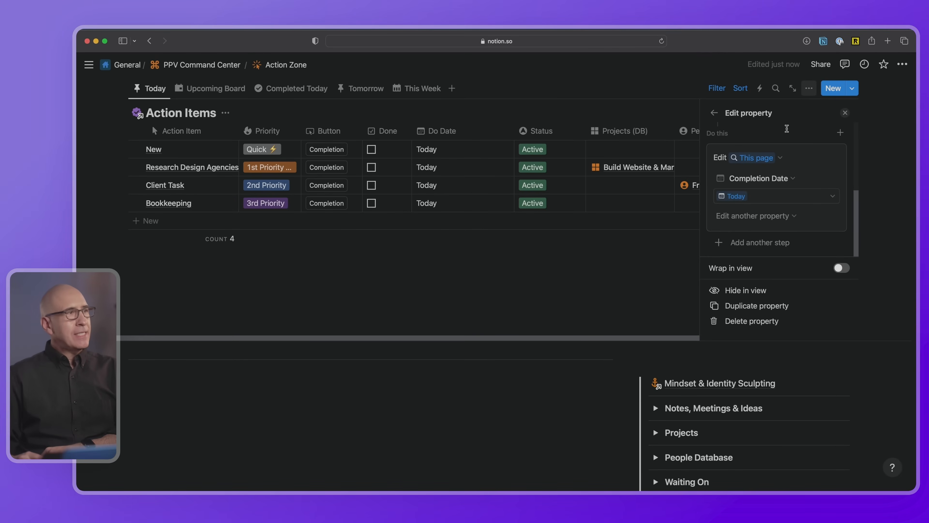
# - Move the Completion Date column directly after the Button column and run the Completion button on the New and Client Task items
pyautogui.click(512, 296)
pyautogui.moveTo(796, 132); pyautogui.dragTo(430, 147)
pyautogui.click(343, 149)
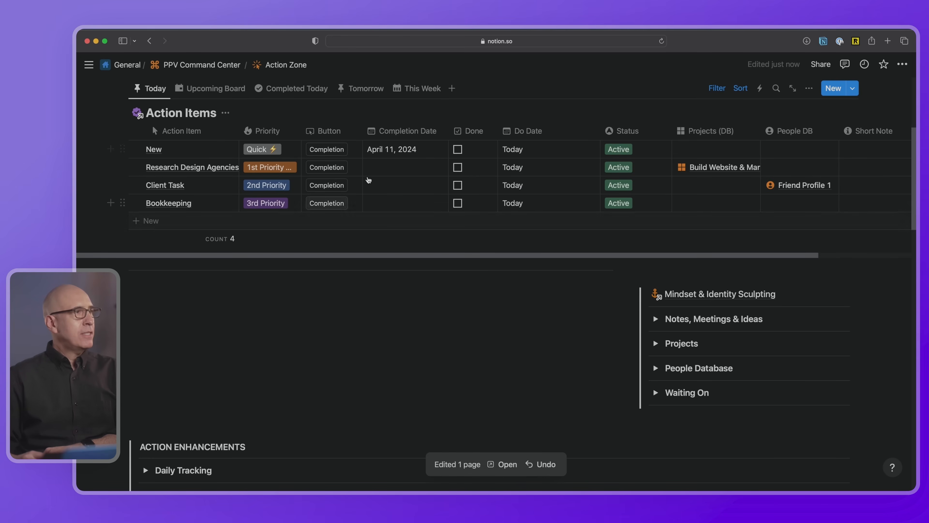
pyautogui.click(319, 186)
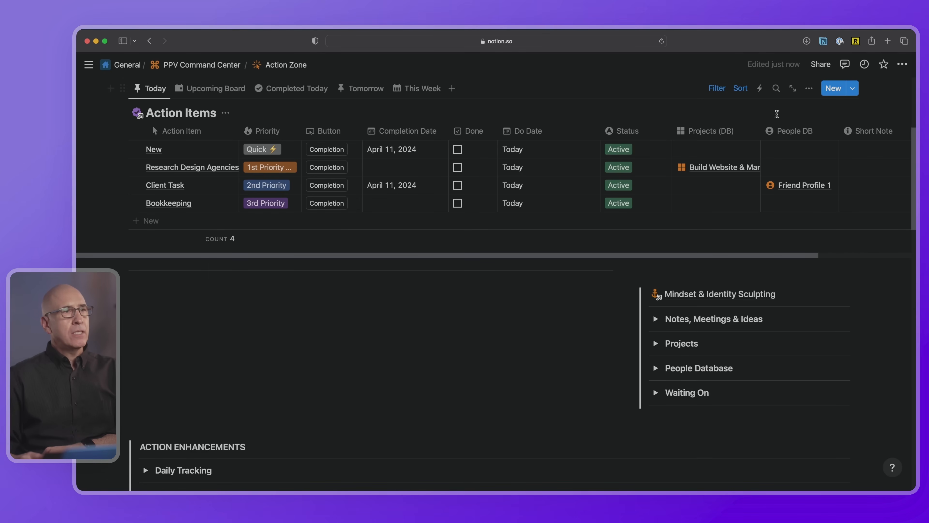
# - Reopen the Button property's settings at its action that edits Completion Date
pyautogui.click(329, 129)
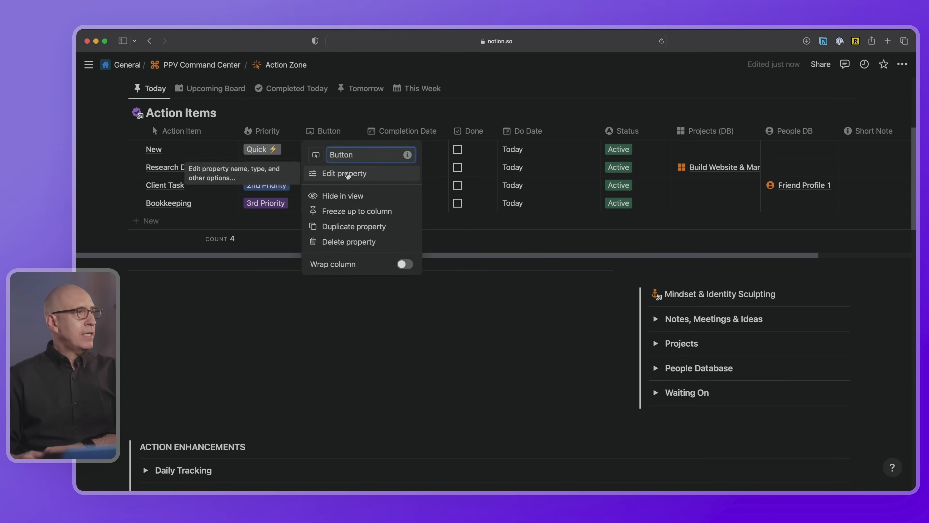
pyautogui.click(340, 172)
pyautogui.scroll(-5, 723, 249)
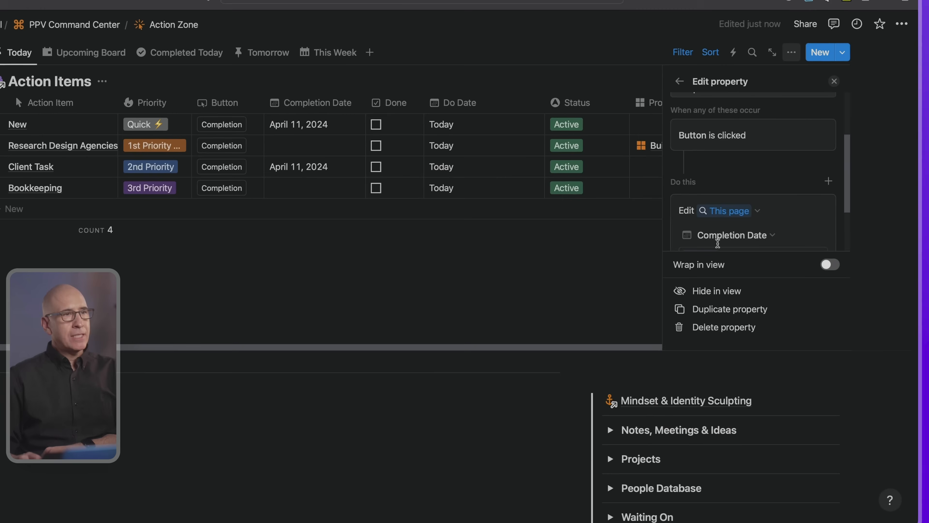
# - Add another action to the Completion button that sets the Done property to Checked, and close the property settings
pyautogui.click(718, 237)
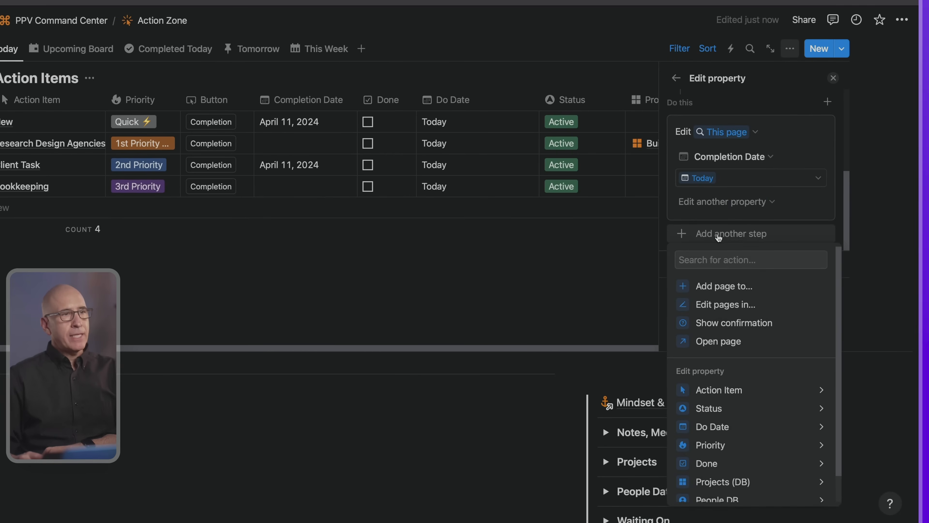
pyautogui.scroll(-2, 743, 427)
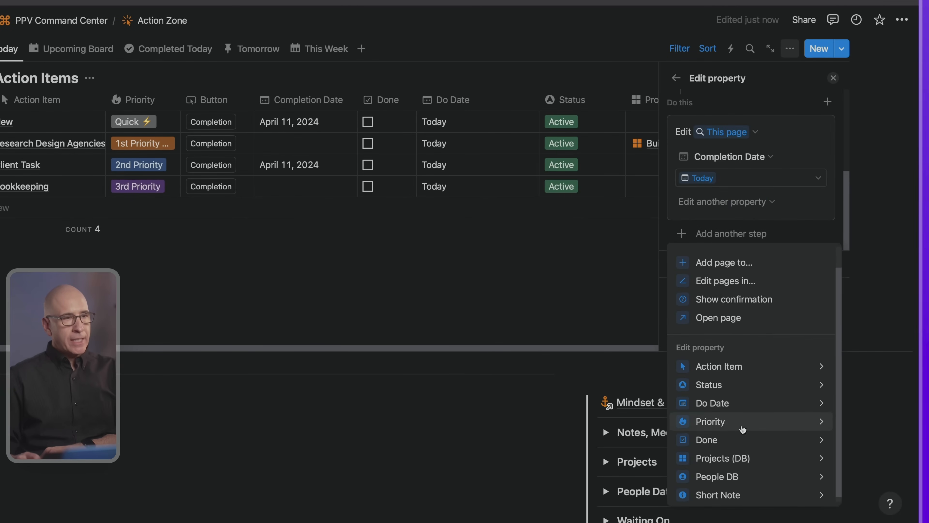
pyautogui.click(739, 434)
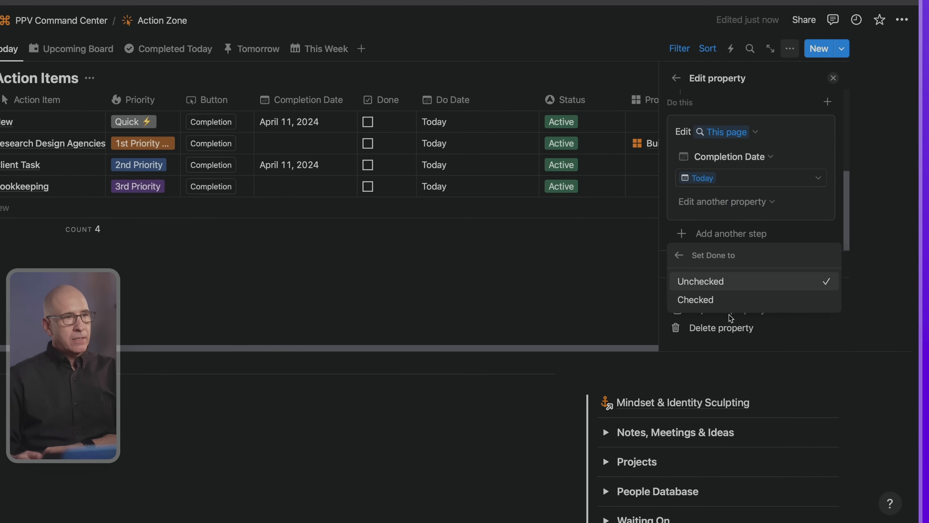
pyautogui.click(716, 299)
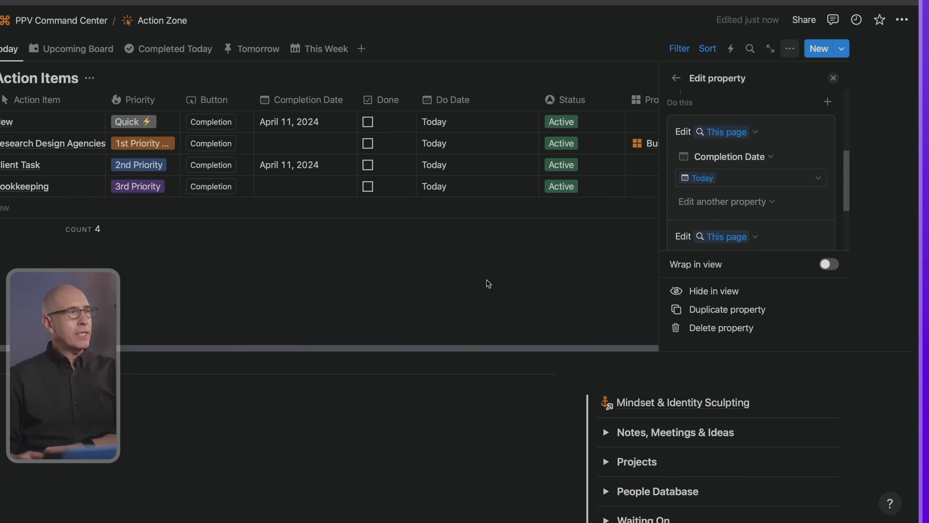
pyautogui.click(475, 277)
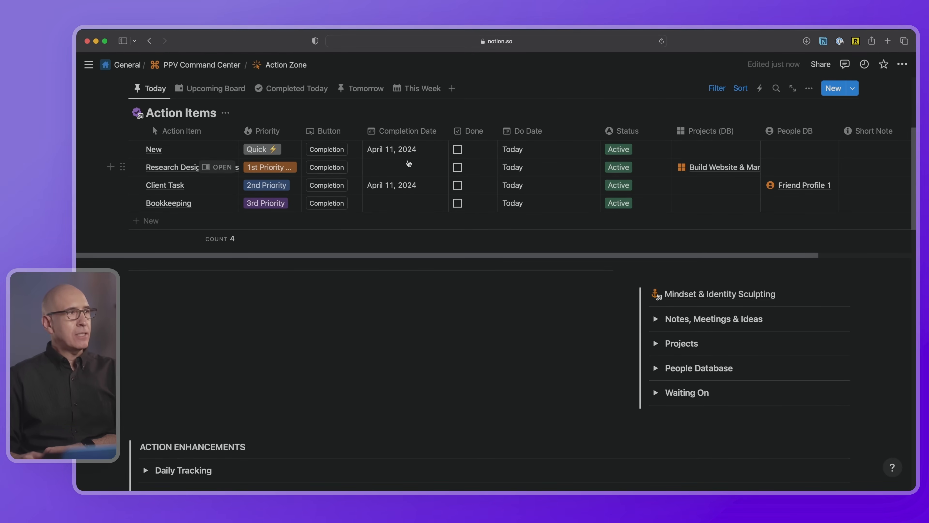
# - Open the Research Design Agencies item with its hidden properties shown, run its Completion button, and close the item
pyautogui.click(231, 168)
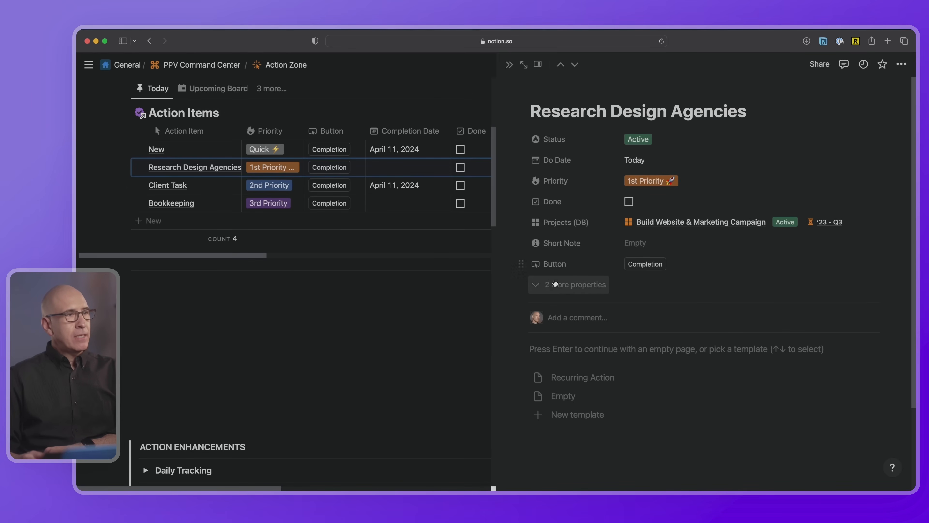
pyautogui.click(570, 285)
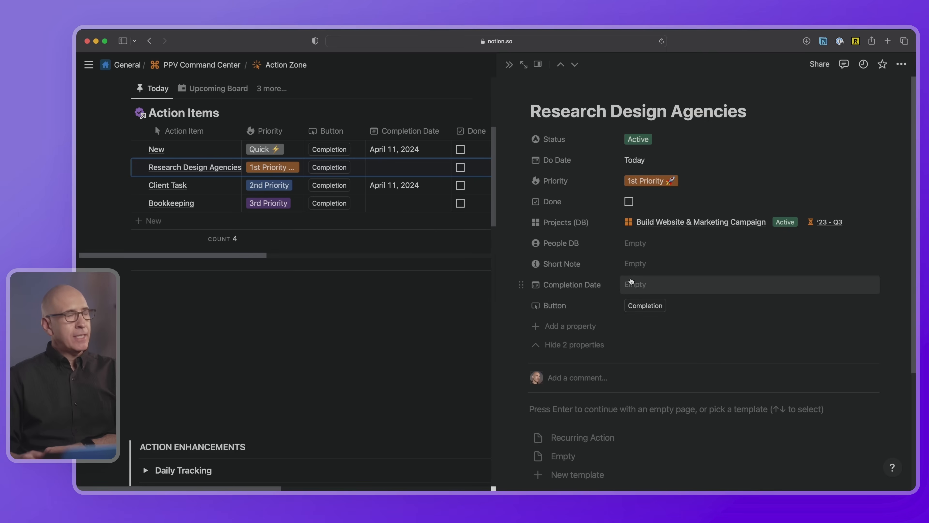
pyautogui.click(645, 305)
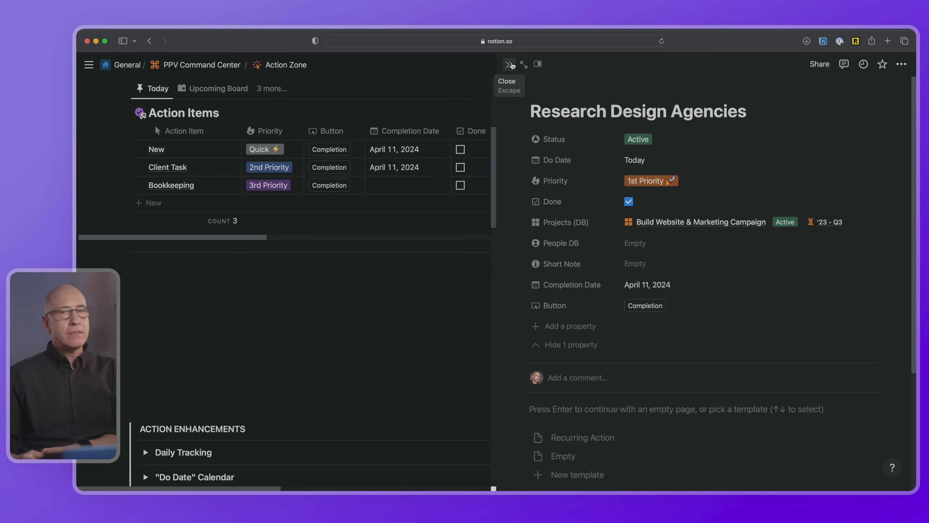
pyautogui.click(509, 65)
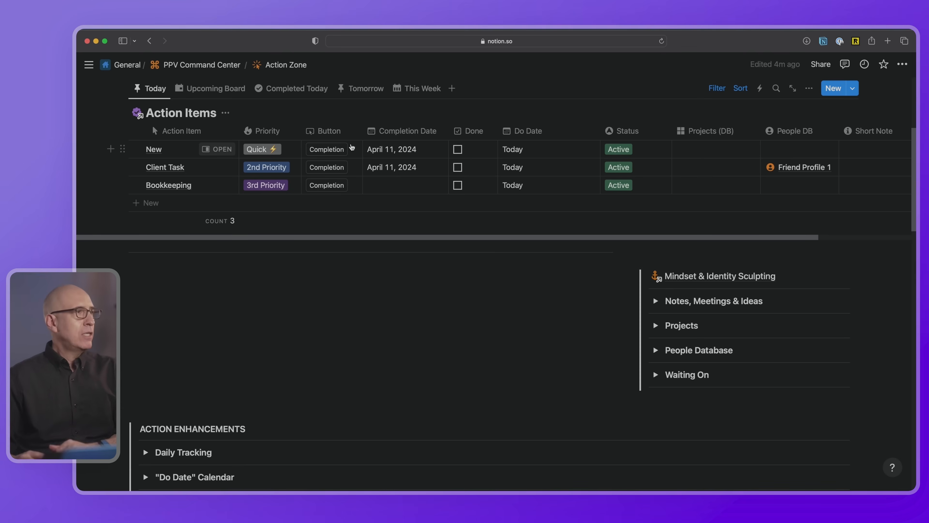
# - Change the label of the Button property in Action Items to "Approve" and close the property settings
pyautogui.click(327, 131)
pyautogui.click(345, 174)
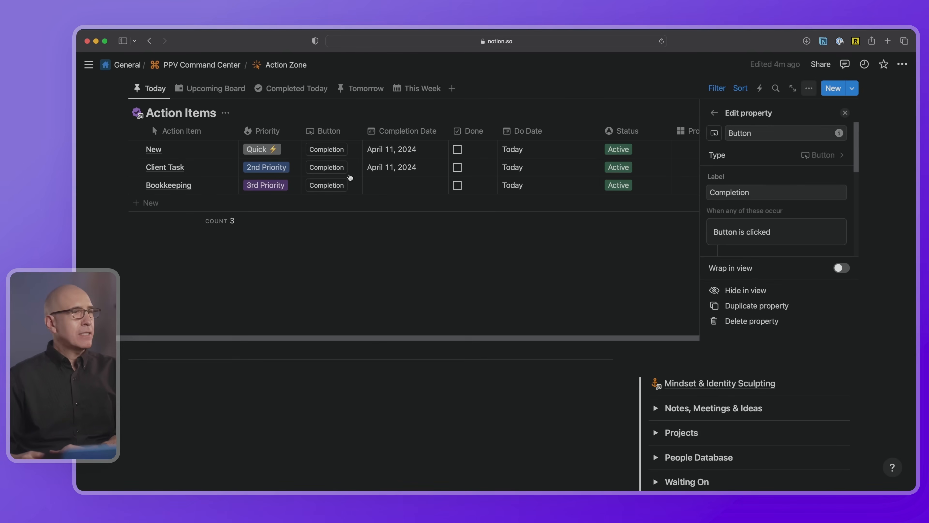
pyautogui.click(761, 194)
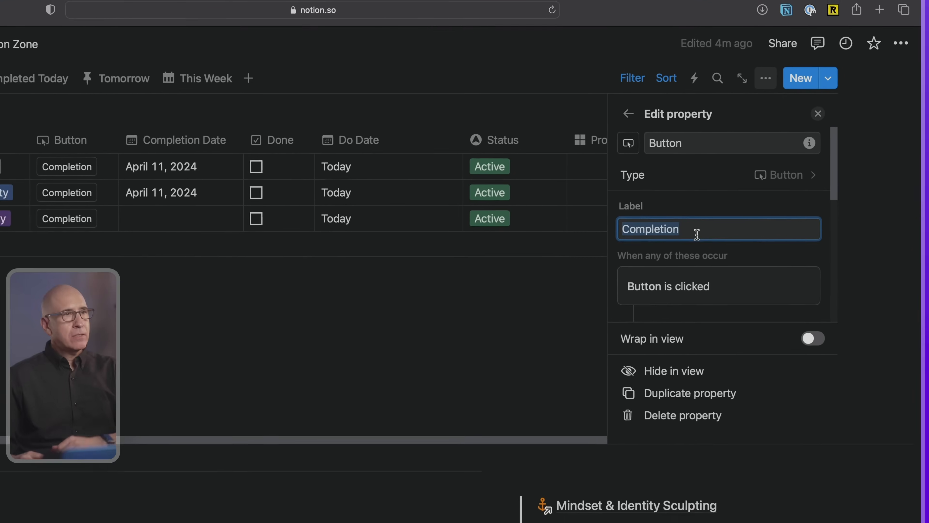
pyautogui.write('A')
pyautogui.press('BackSpace')
pyautogui.write('Approve')
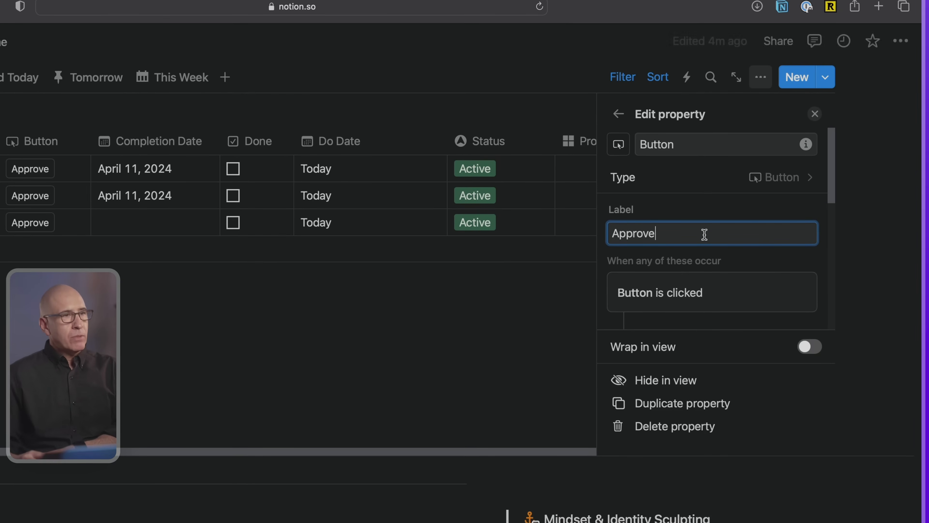
pyautogui.click(673, 214)
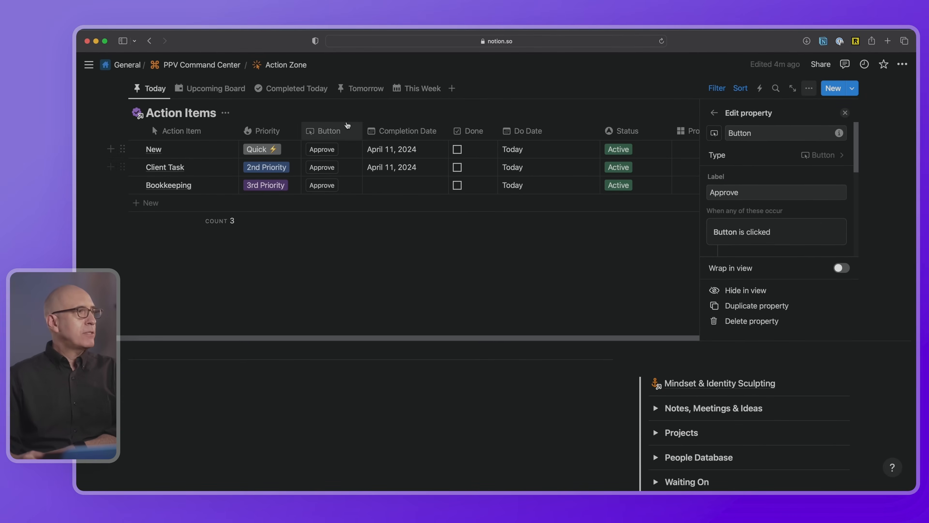
pyautogui.click(315, 245)
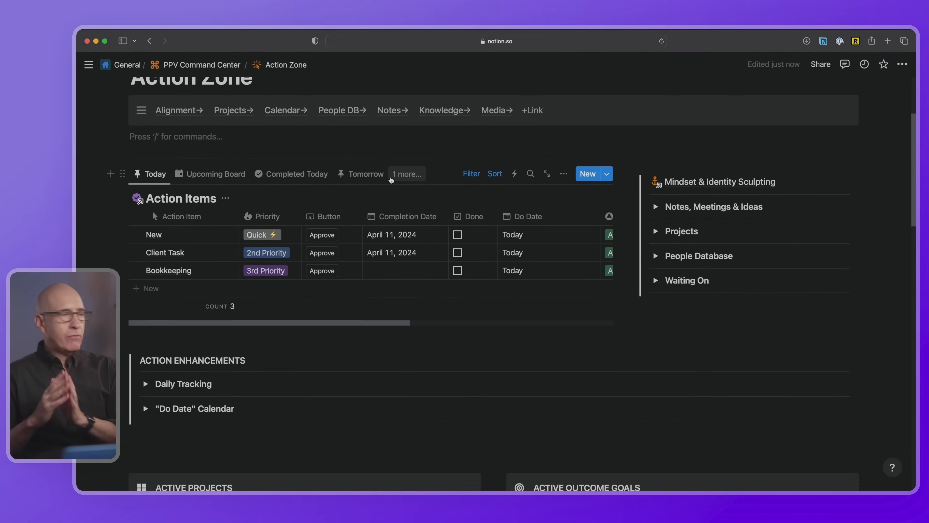
# - Expand the Daily Tracking section under Action Enhancements
pyautogui.scroll(-1, 296, 255)
pyautogui.click(145, 372)
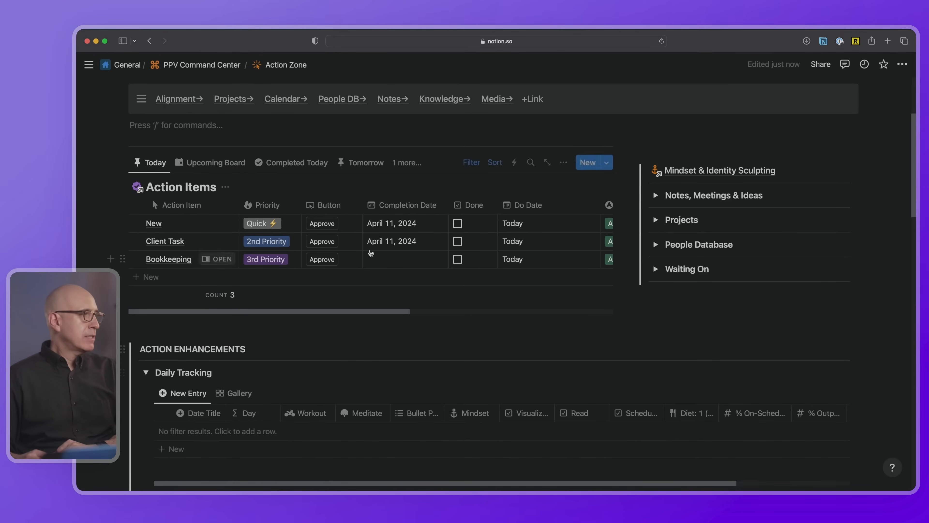
pyautogui.scroll(-3, 640, 265)
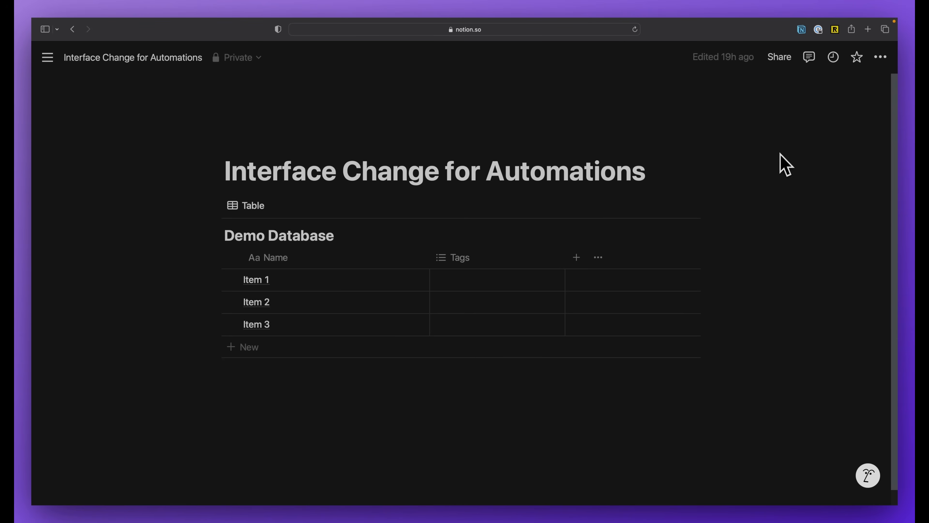
# - Examine where automations are reached in the Demo Database's view options, opening and closing the new automation form
pyautogui.moveTo(593, 203)
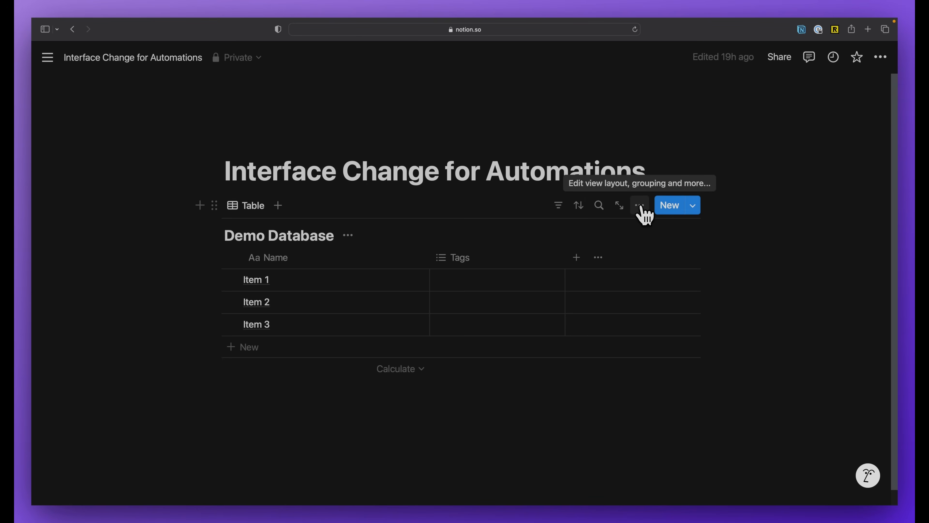
pyautogui.click(640, 206)
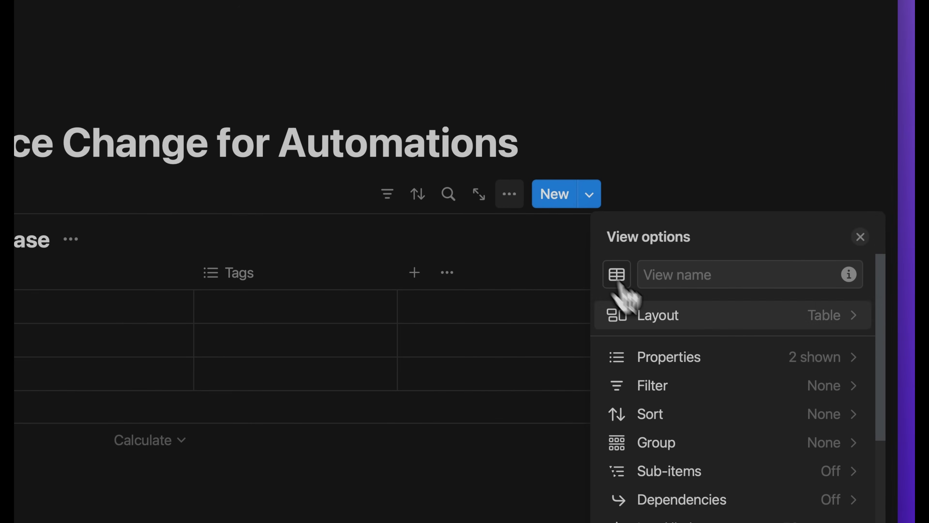
pyautogui.scroll(-5, 655, 324)
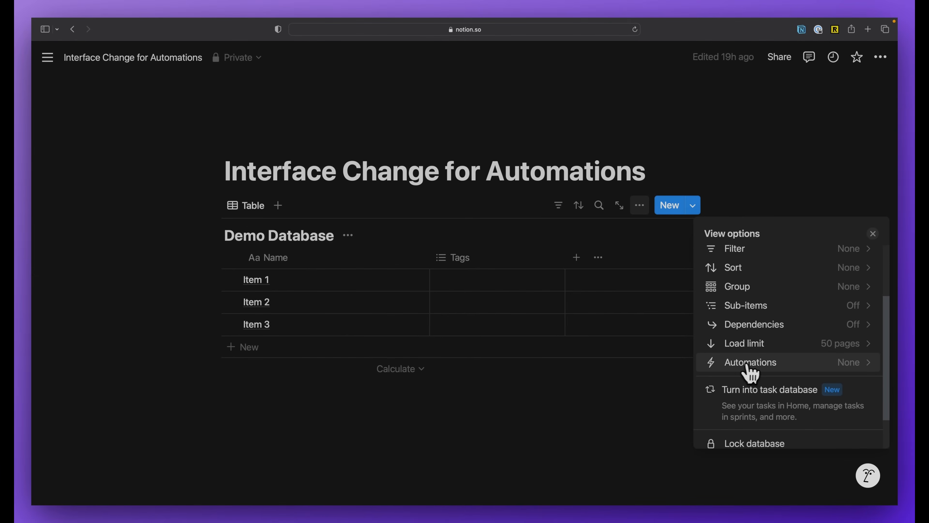
pyautogui.click(750, 366)
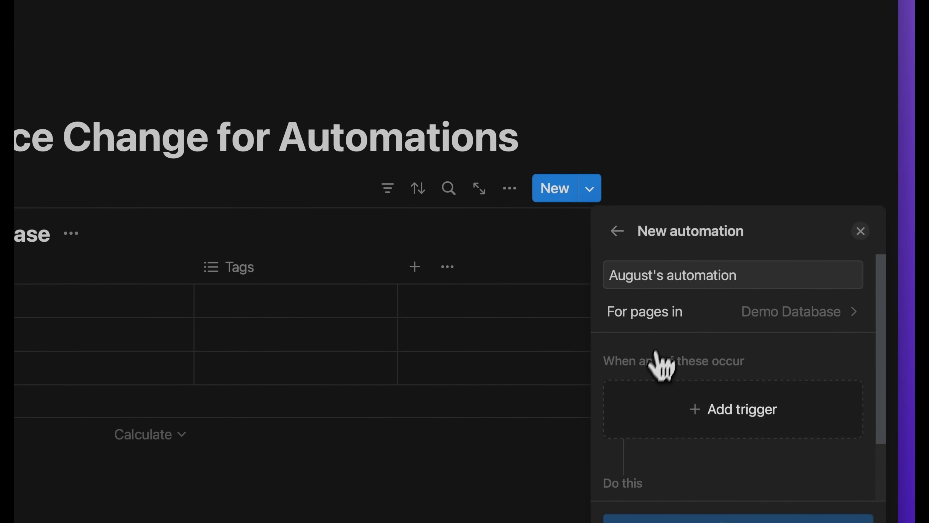
pyautogui.click(860, 230)
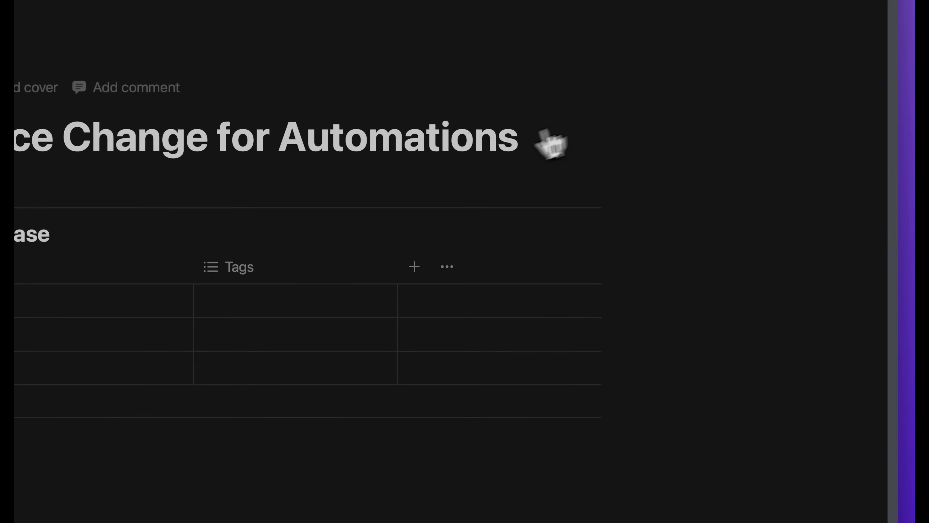
pyautogui.click(524, 183)
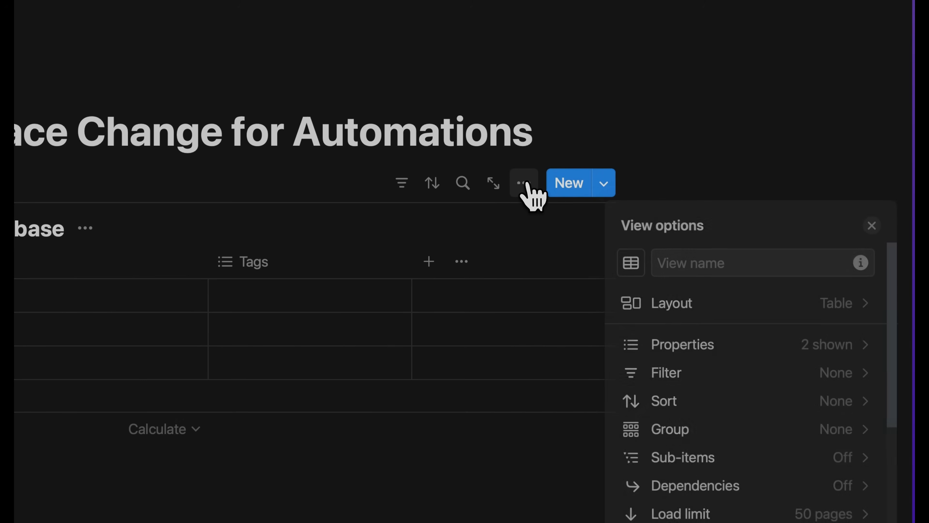
pyautogui.scroll(-2, 676, 347)
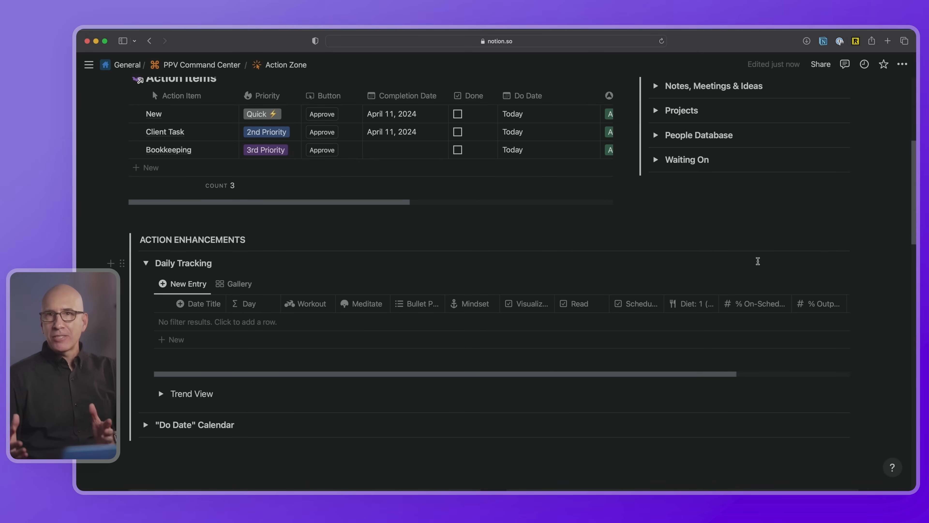
# - Start a new automation for the Daily Tracking database and name it "New Daily Tracking Entry"
pyautogui.click(752, 284)
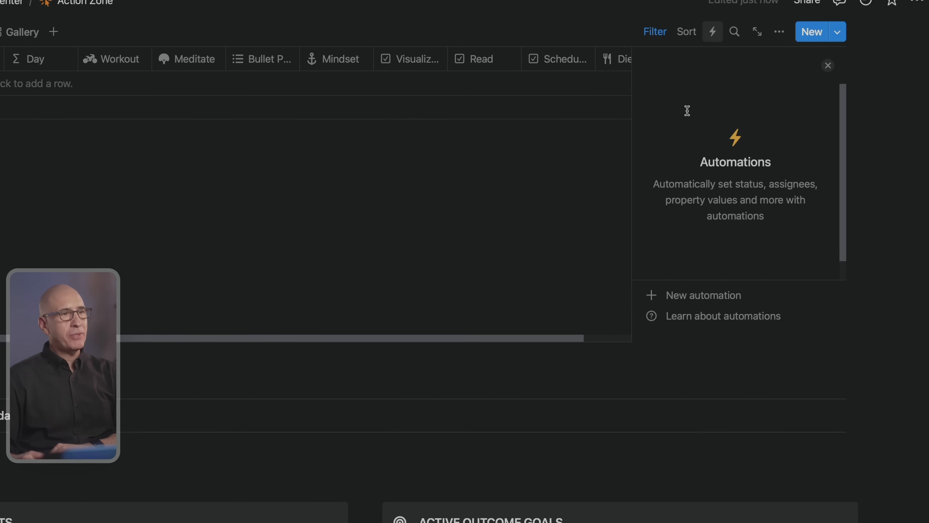
pyautogui.click(696, 295)
pyautogui.tripleClick(697, 99)
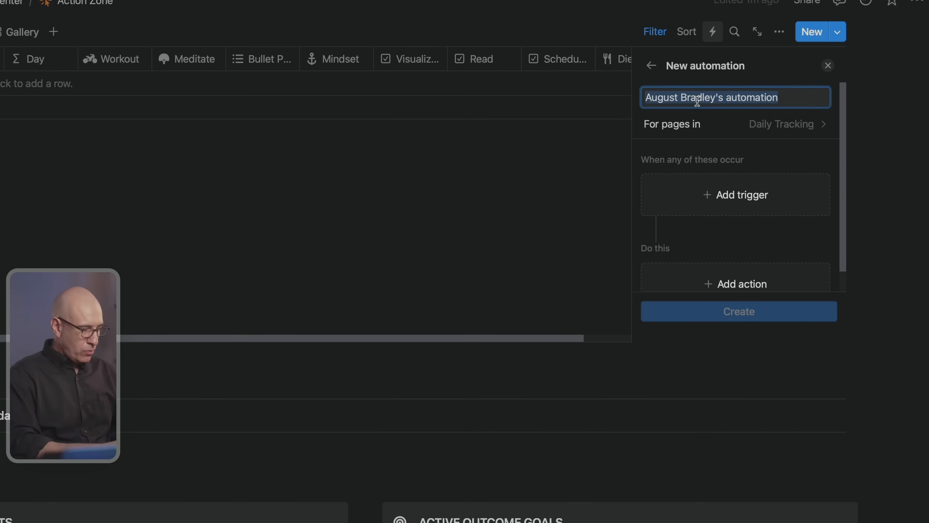
pyautogui.write('New Daily Tra')
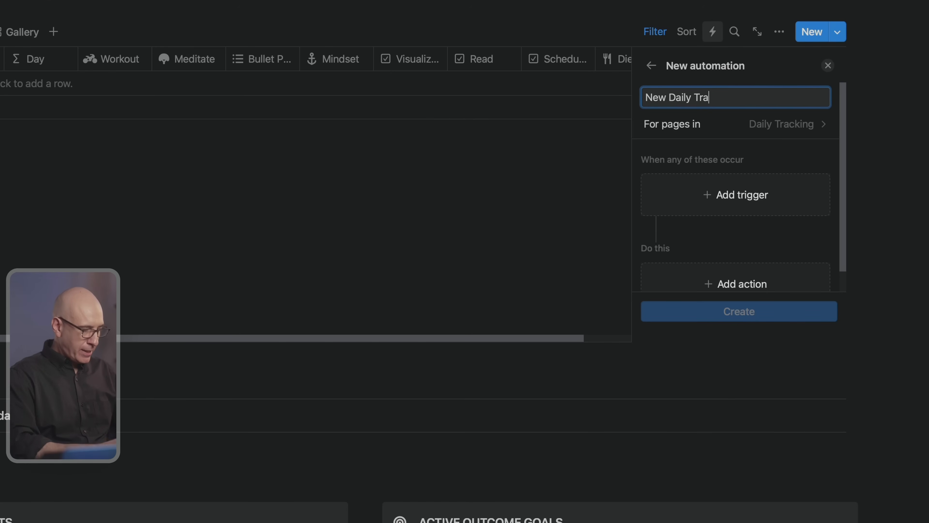
pyautogui.write('cking Entry')
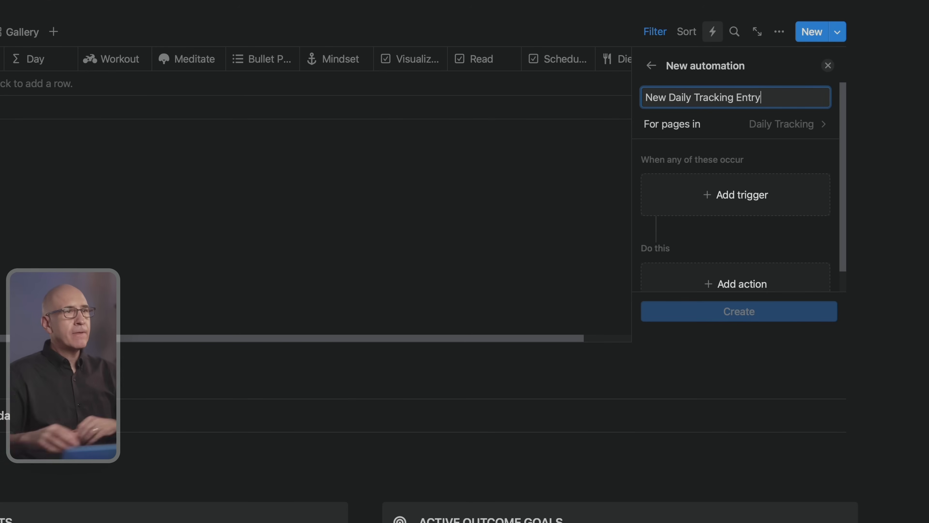
# - Examine the triggers available for the Daily Tracking automation, including the checked and unchecked conditions for Visualization and Meditate
pyautogui.click(712, 196)
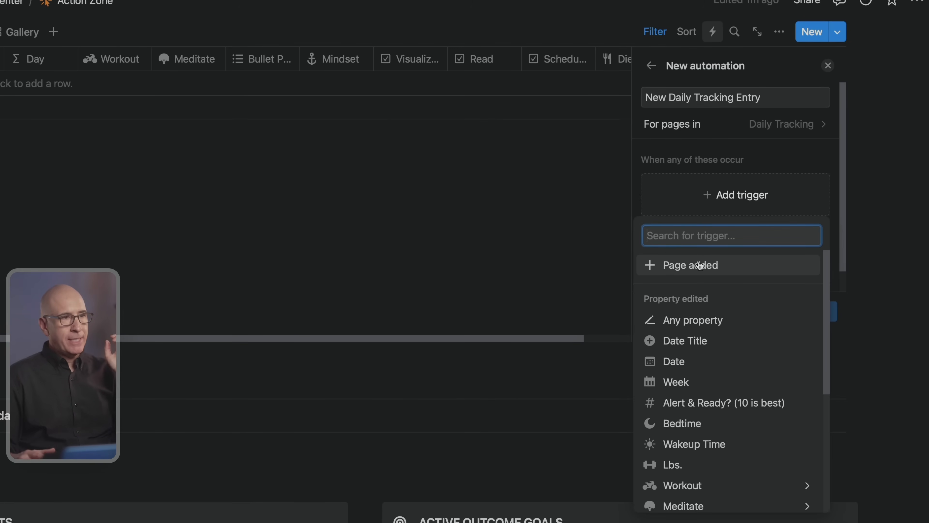
pyautogui.scroll(-1, 698, 322)
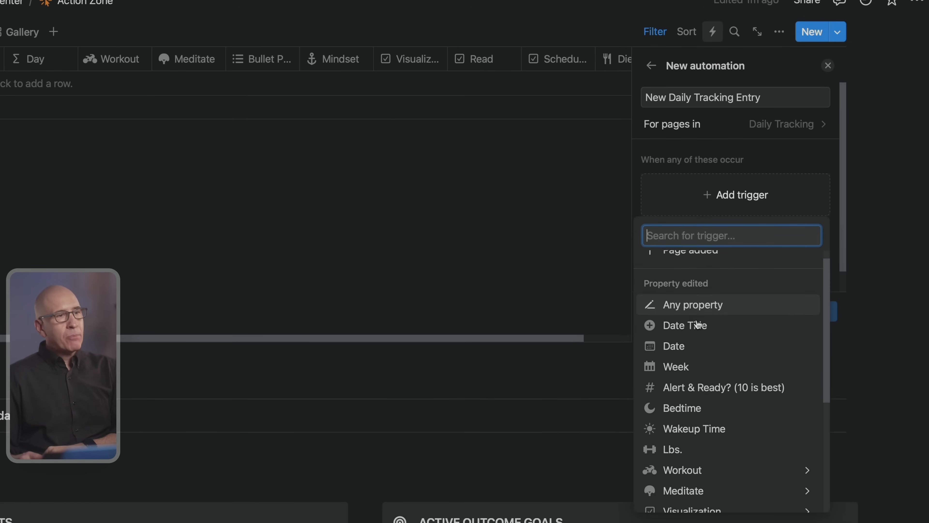
pyautogui.scroll(-3, 698, 324)
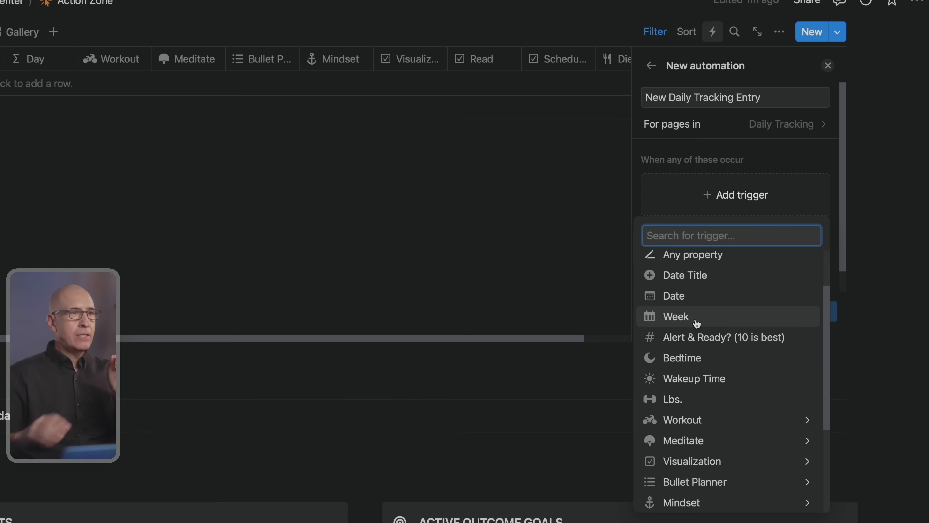
pyautogui.scroll(3, 697, 322)
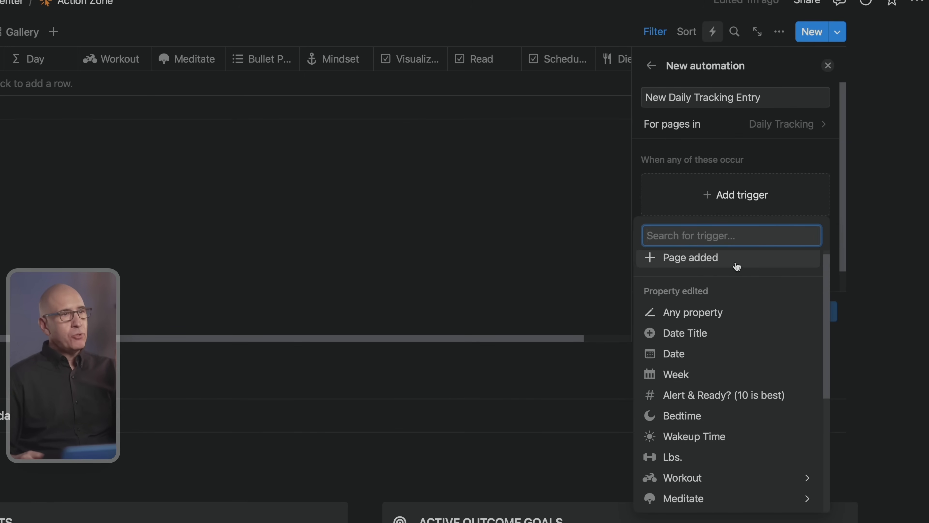
pyautogui.scroll(-1, 719, 297)
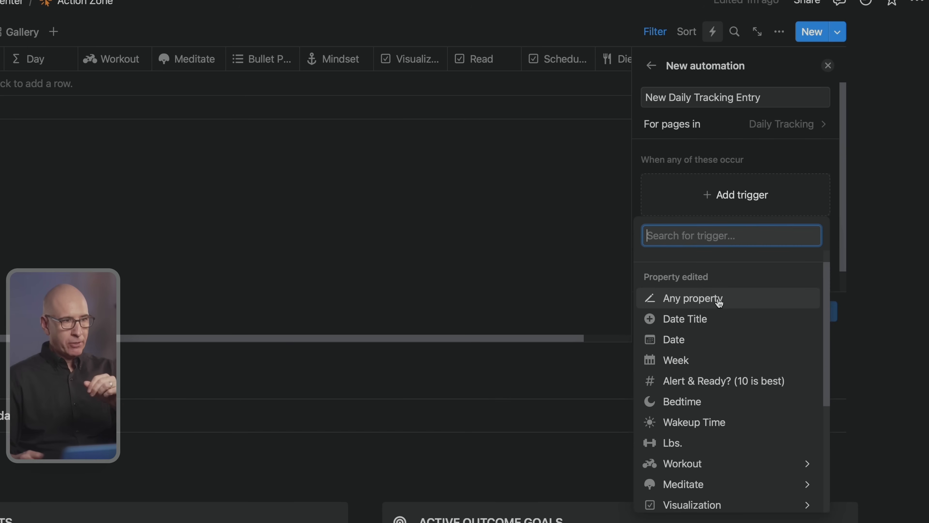
pyautogui.scroll(-2, 721, 301)
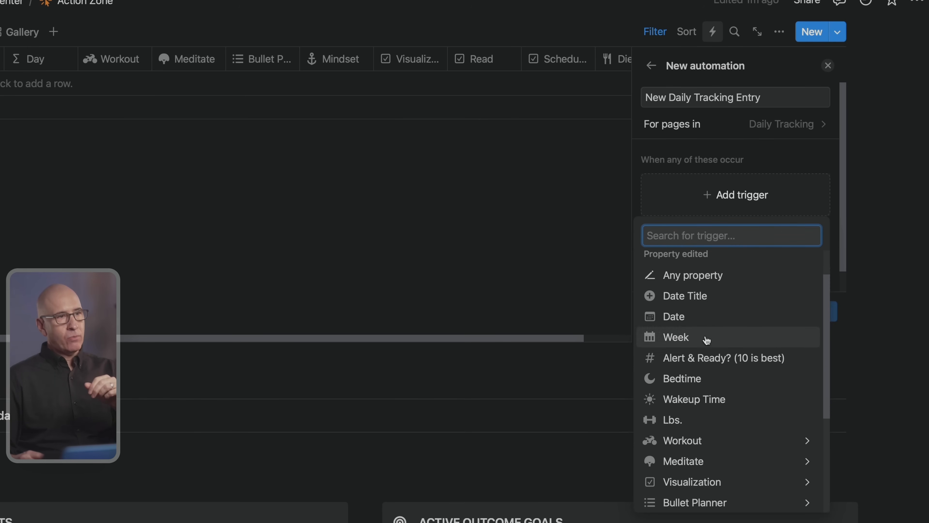
pyautogui.scroll(-1, 711, 361)
pyautogui.scroll(-1, 711, 361)
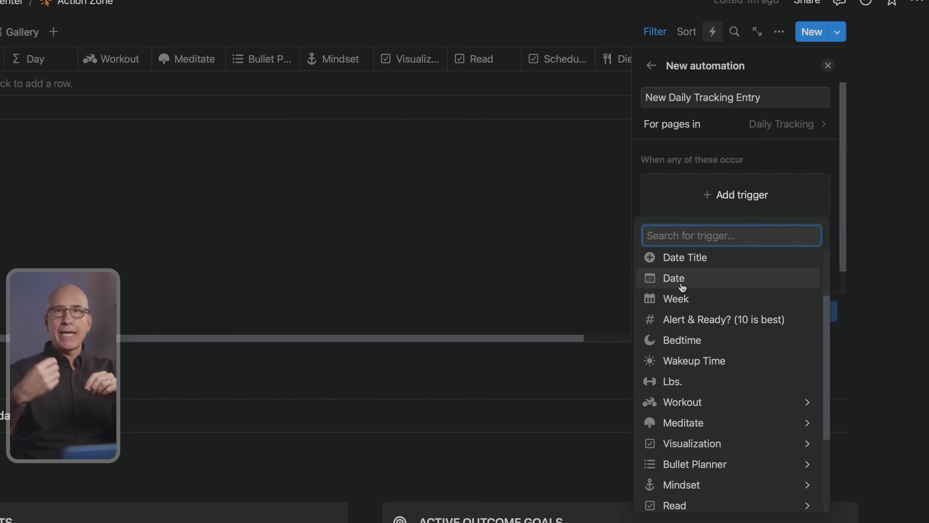
pyautogui.scroll(-2, 699, 298)
pyautogui.scroll(-2, 699, 298)
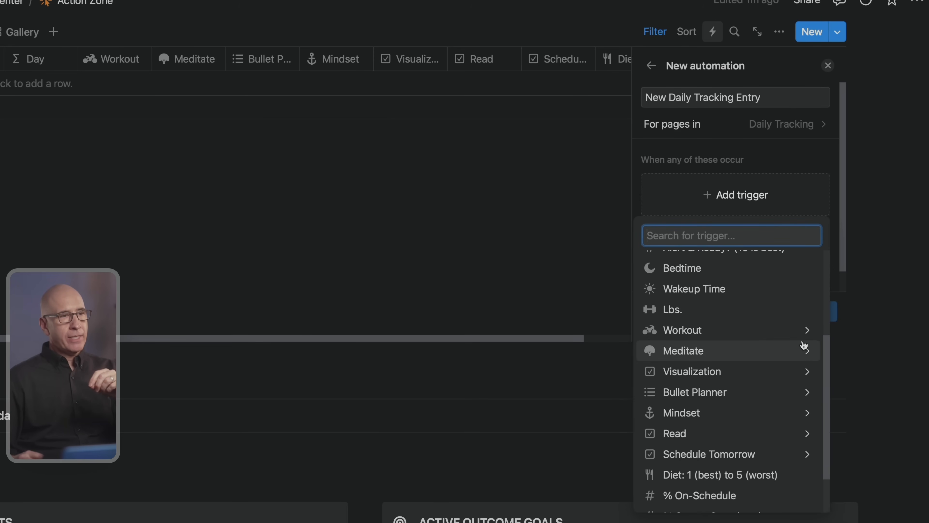
pyautogui.click(806, 372)
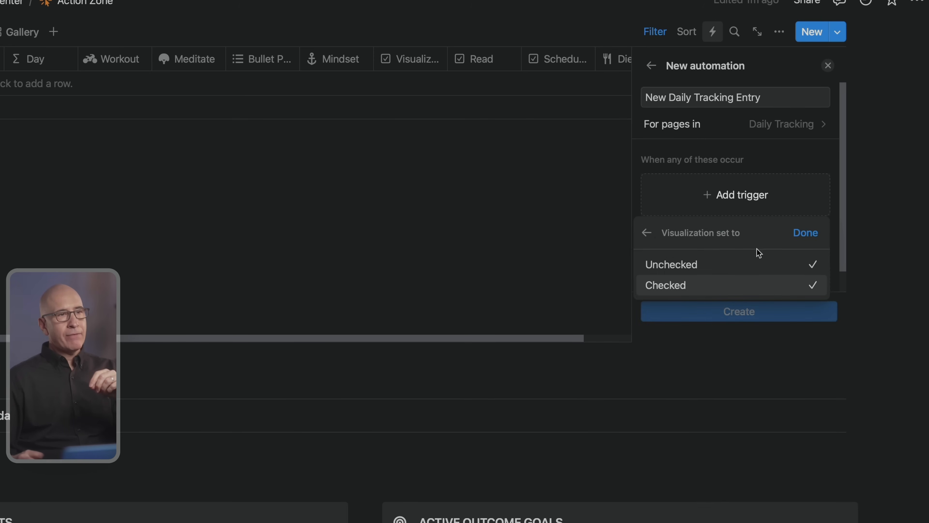
pyautogui.click(652, 234)
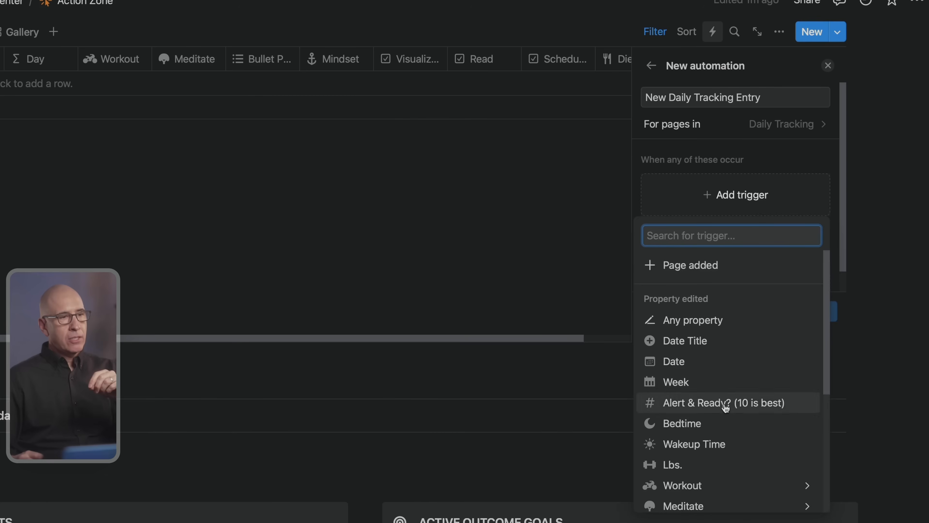
pyautogui.scroll(-5, 668, 385)
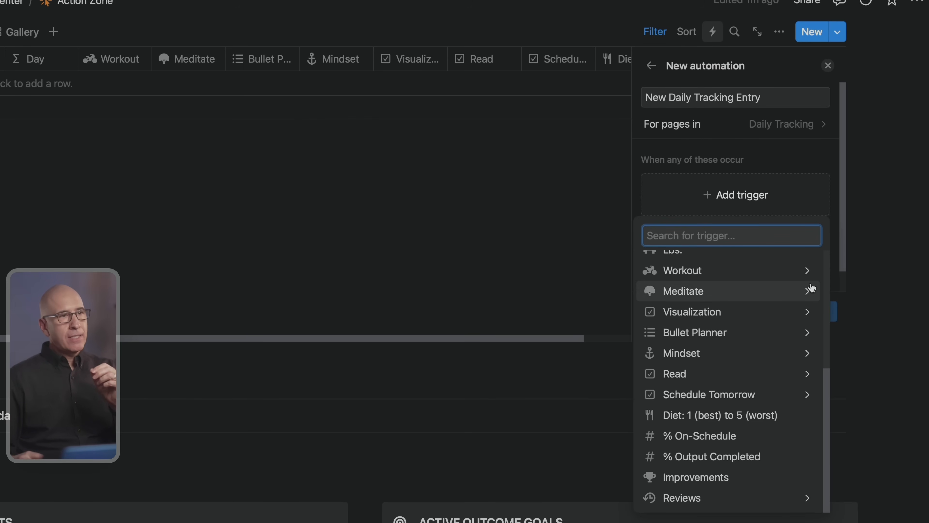
pyautogui.click(806, 293)
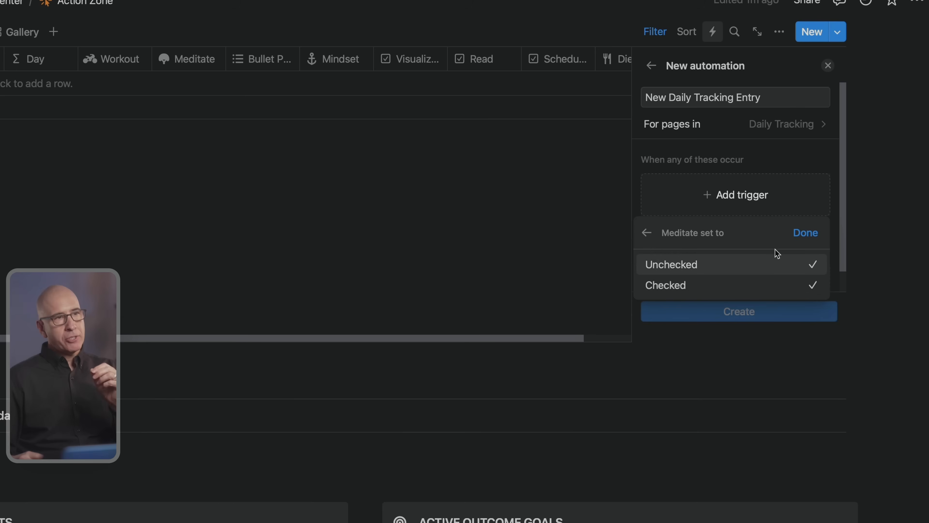
pyautogui.click(646, 233)
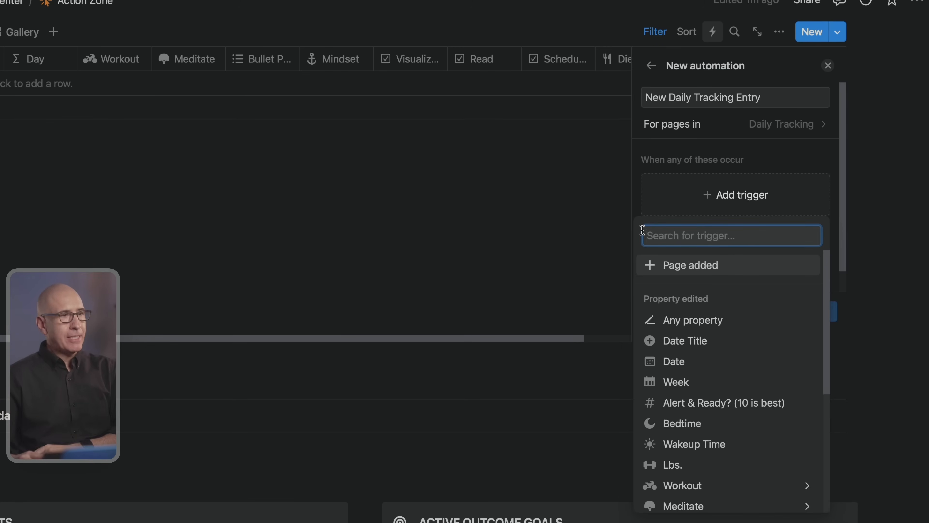
# - Set the automation to trigger on Page added with the action of setting Date to Today, and create it
pyautogui.scroll(-5, 742, 326)
pyautogui.scroll(-3, 741, 334)
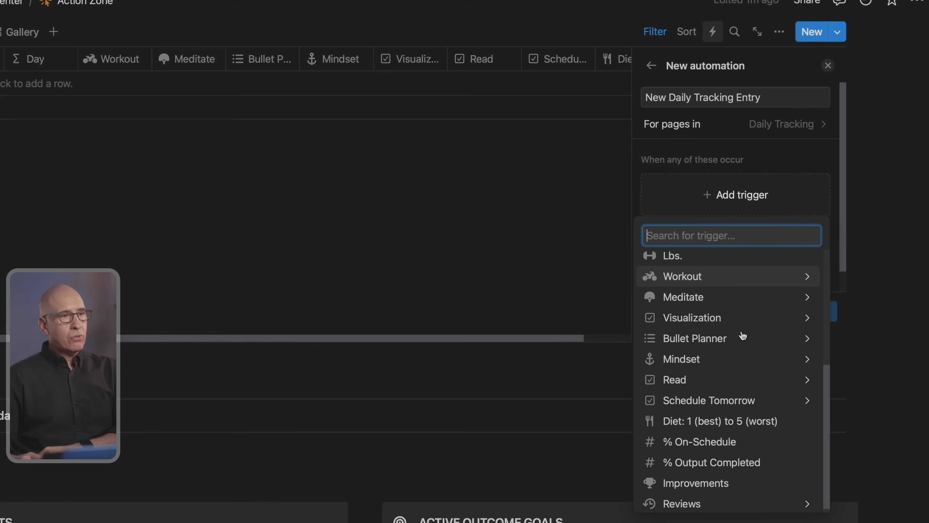
pyautogui.scroll(8, 747, 434)
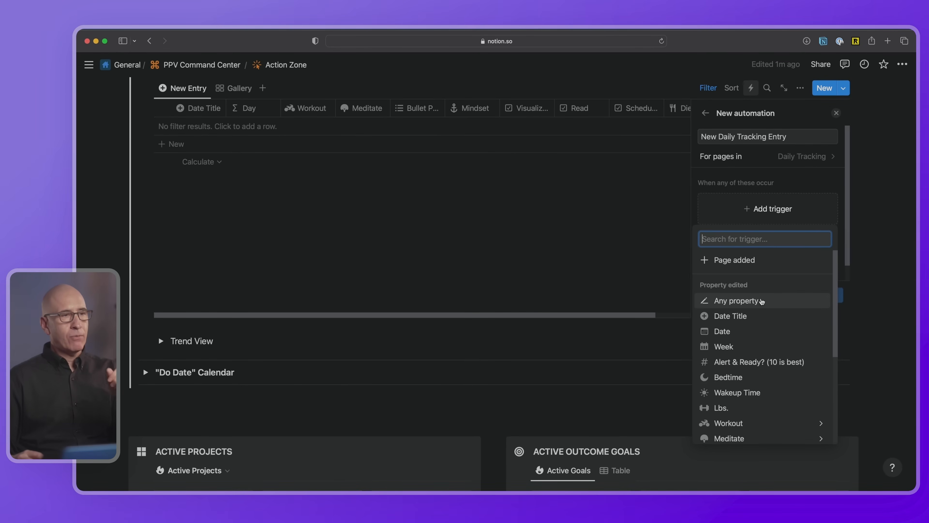
pyautogui.scroll(-5, 748, 337)
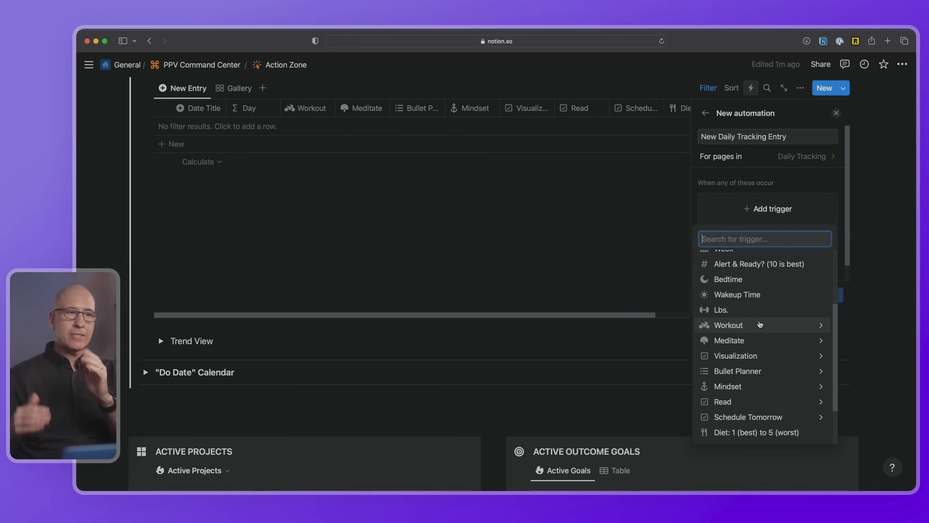
pyautogui.scroll(5, 760, 324)
pyautogui.click(745, 264)
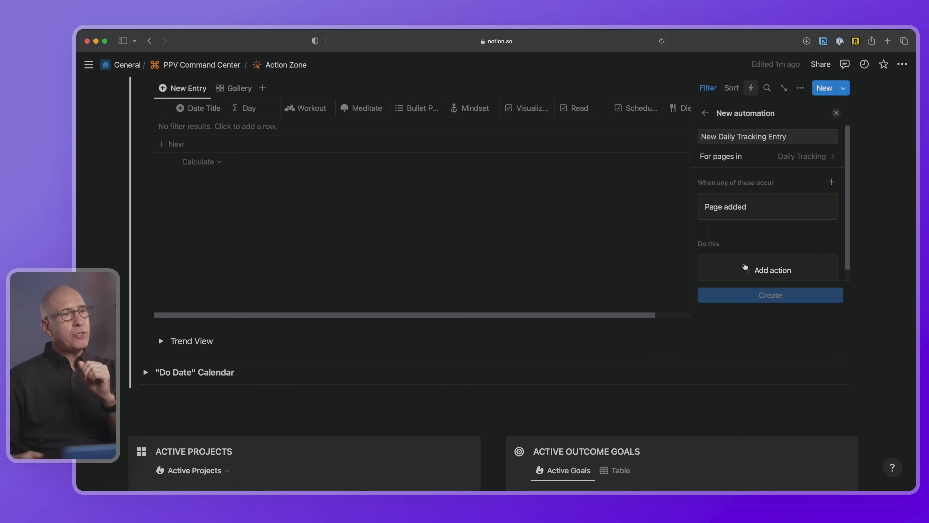
pyautogui.click(746, 267)
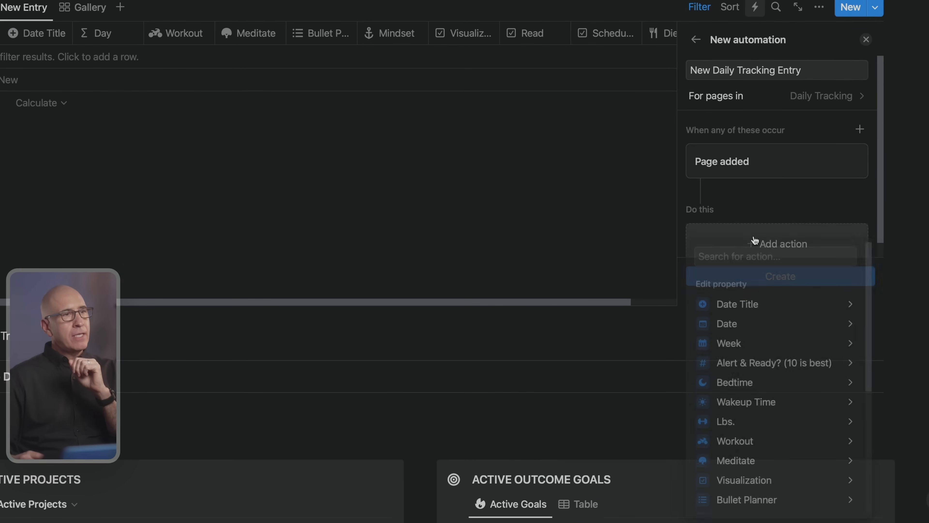
pyautogui.click(744, 325)
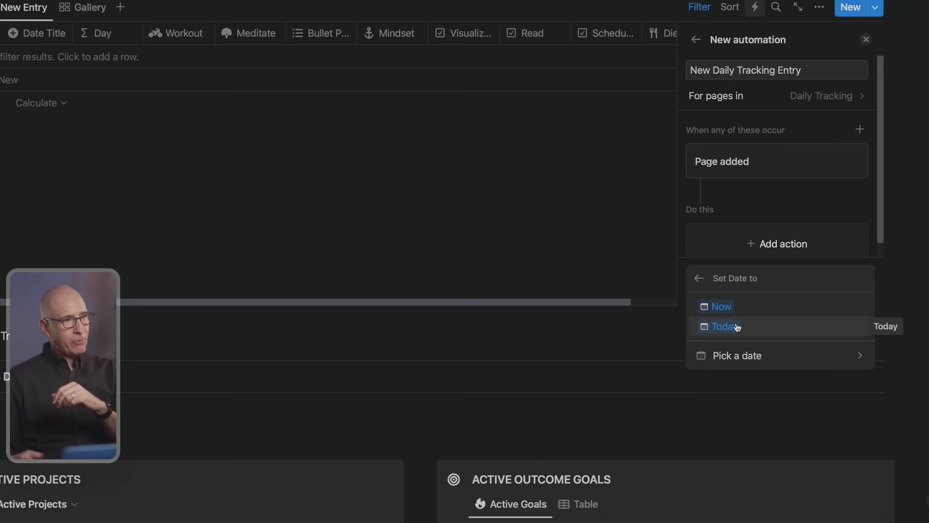
pyautogui.click(737, 326)
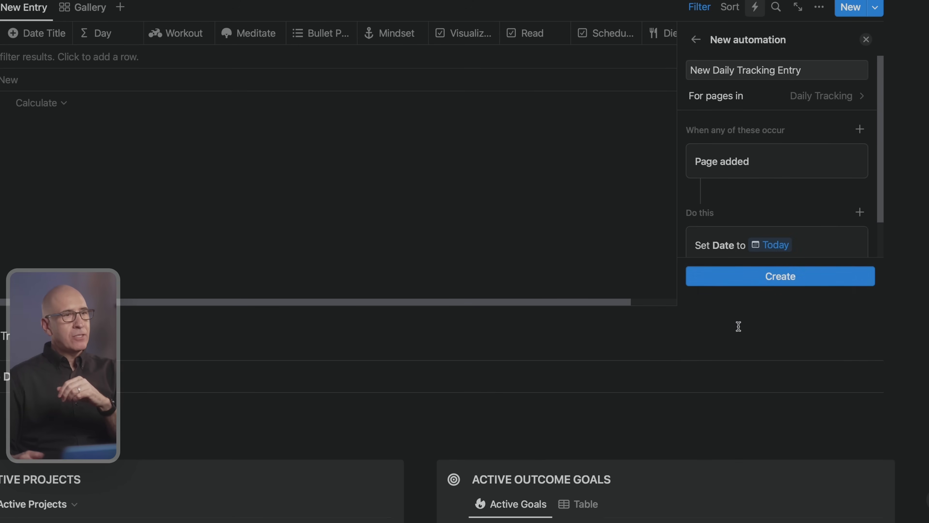
pyautogui.click(755, 277)
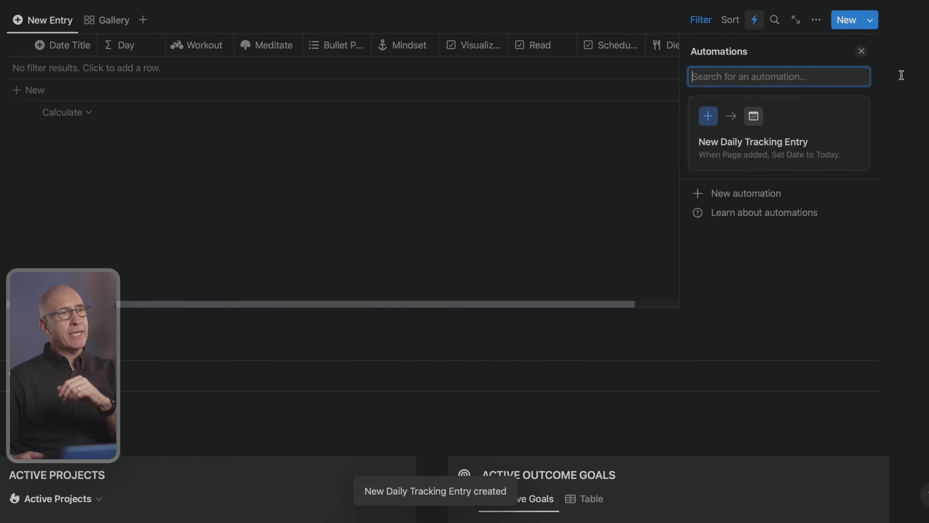
# - Add a new entry to Daily Tracking to test the automation, and close its page preview
pyautogui.click(906, 65)
pyautogui.click(847, 9)
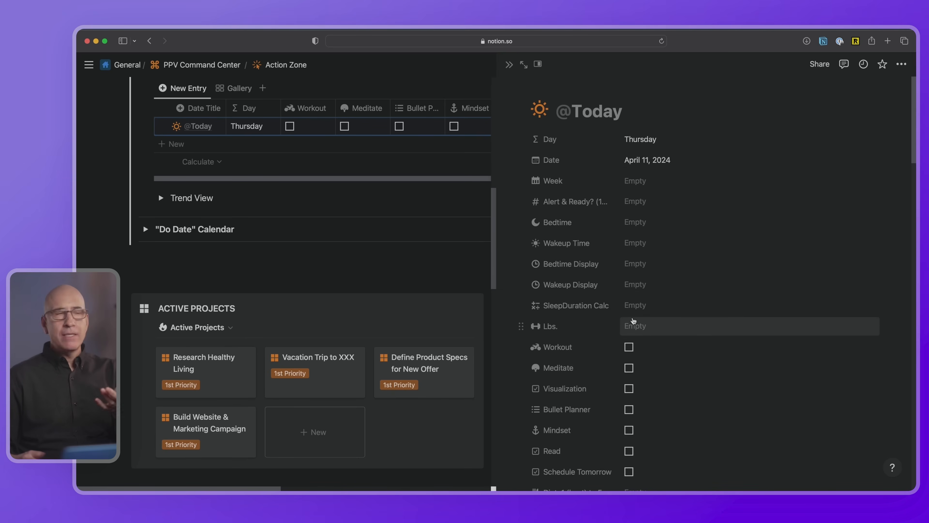
pyautogui.click(511, 65)
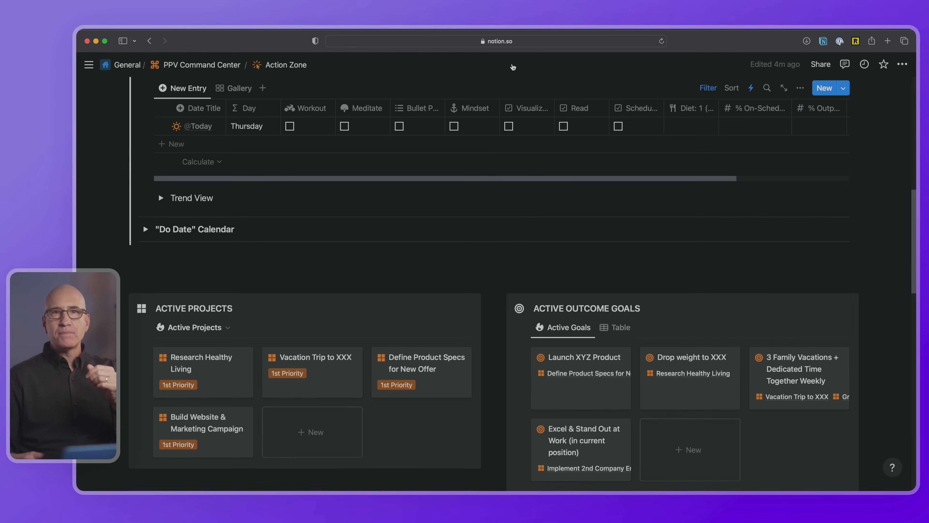
# - Start a new automation for the Action Items database and name it "Task Completion"
pyautogui.scroll(2, 485, 206)
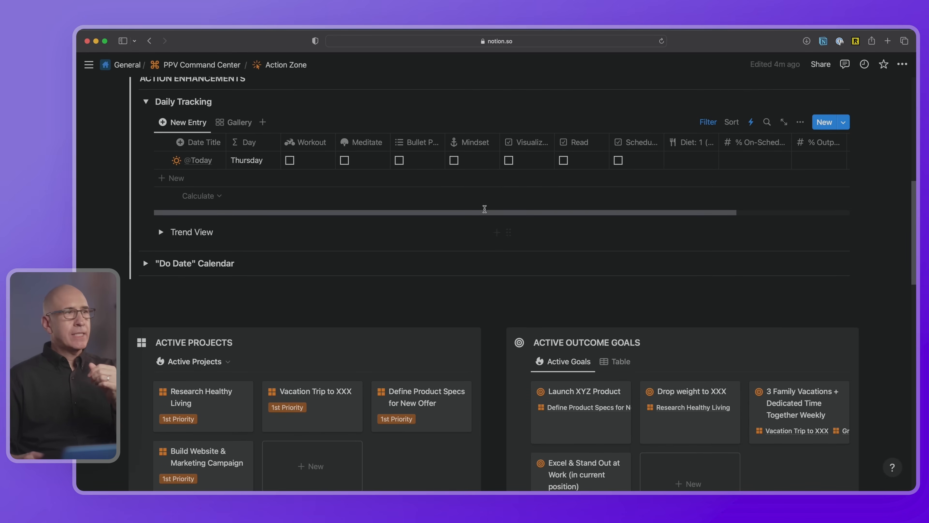
pyautogui.scroll(8, 301, 174)
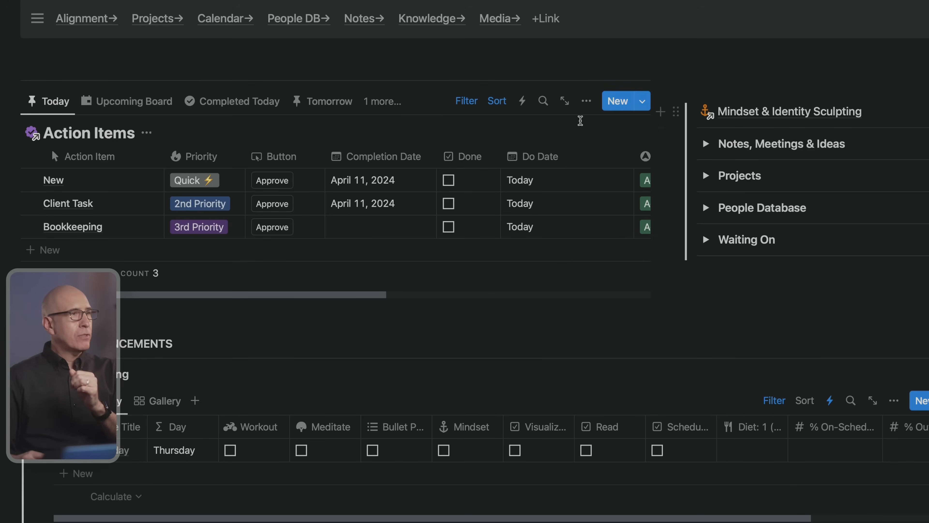
pyautogui.click(523, 99)
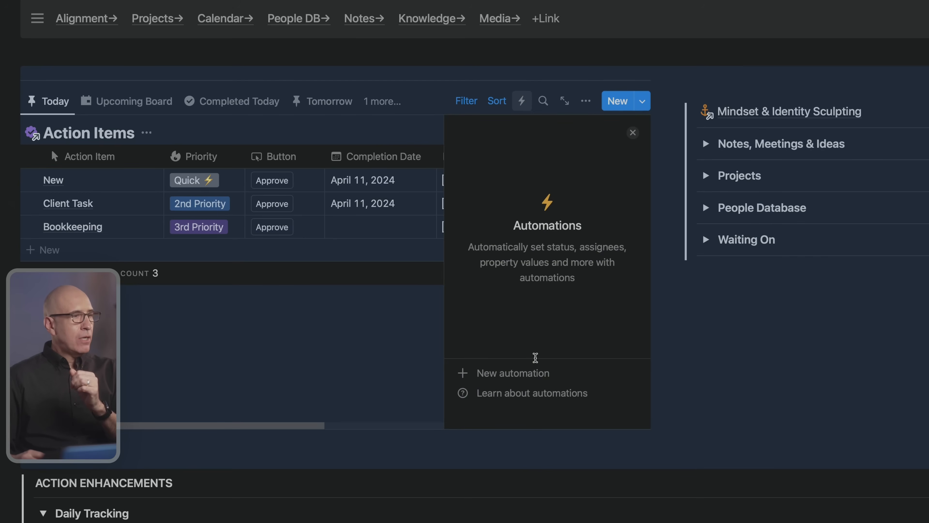
pyautogui.click(527, 373)
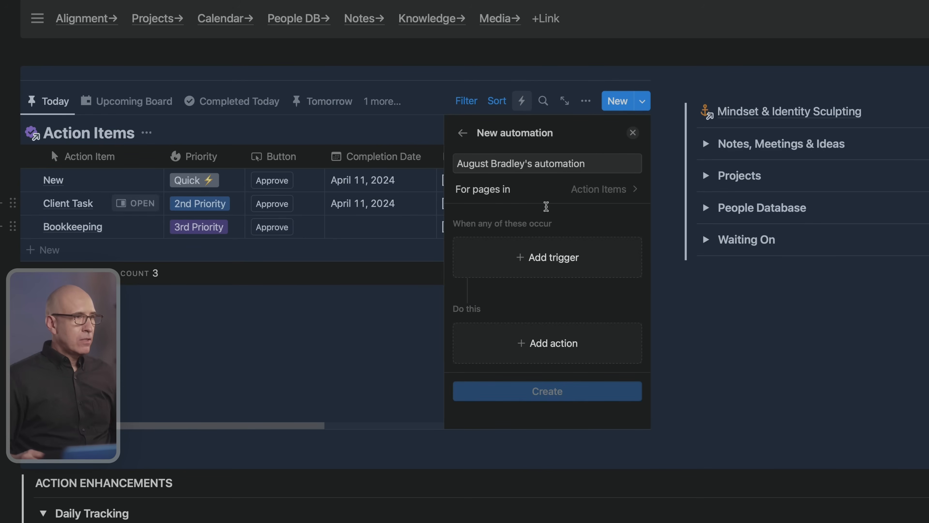
pyautogui.click(458, 164)
pyautogui.press('super+a')
pyautogui.write('Task Completion')
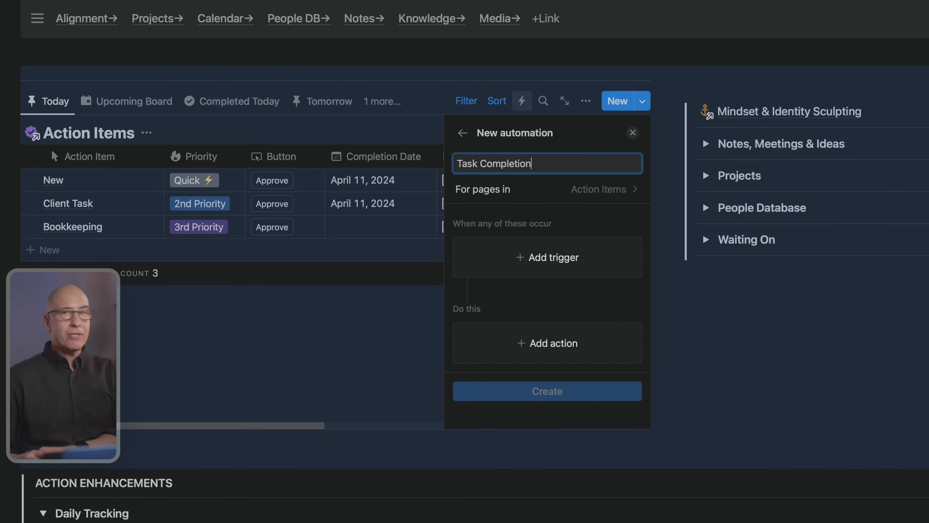
# - Add a trigger to the Task Completion automation for Done set to Checked only
pyautogui.click(524, 259)
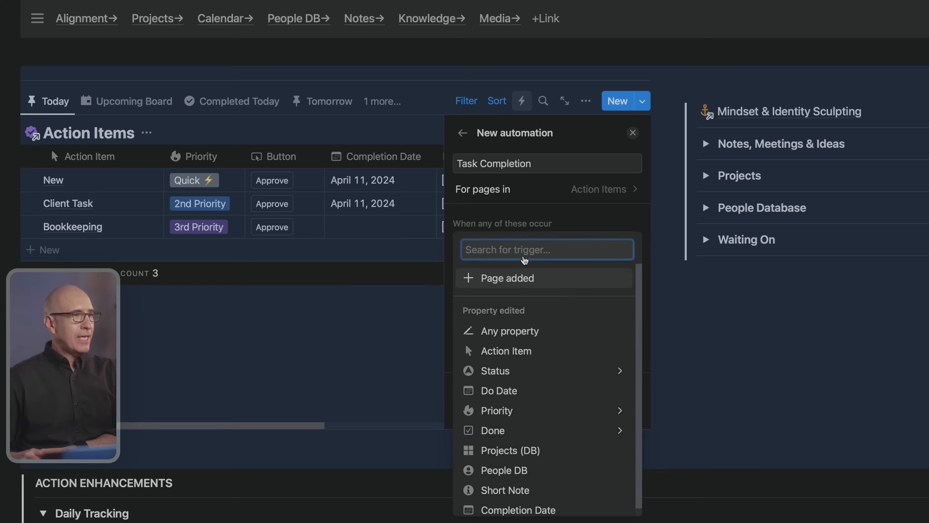
pyautogui.scroll(-1, 542, 382)
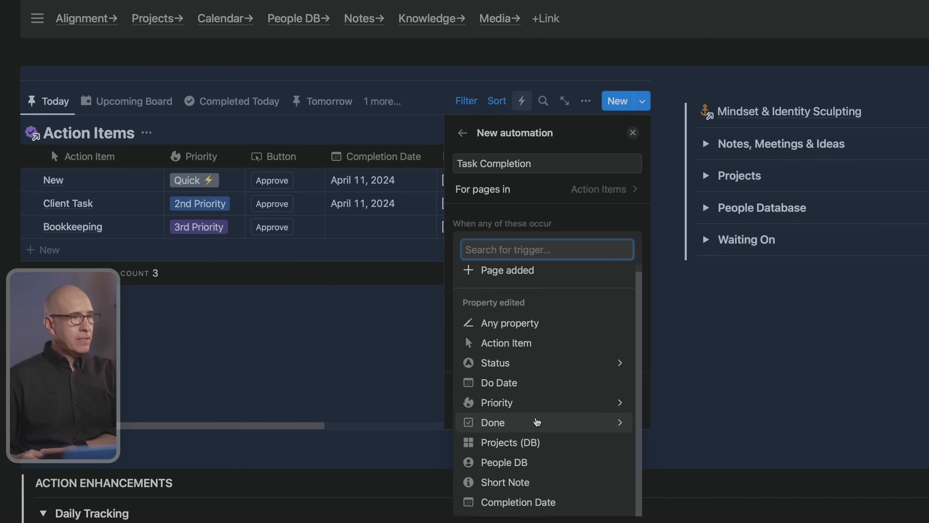
pyautogui.click(616, 421)
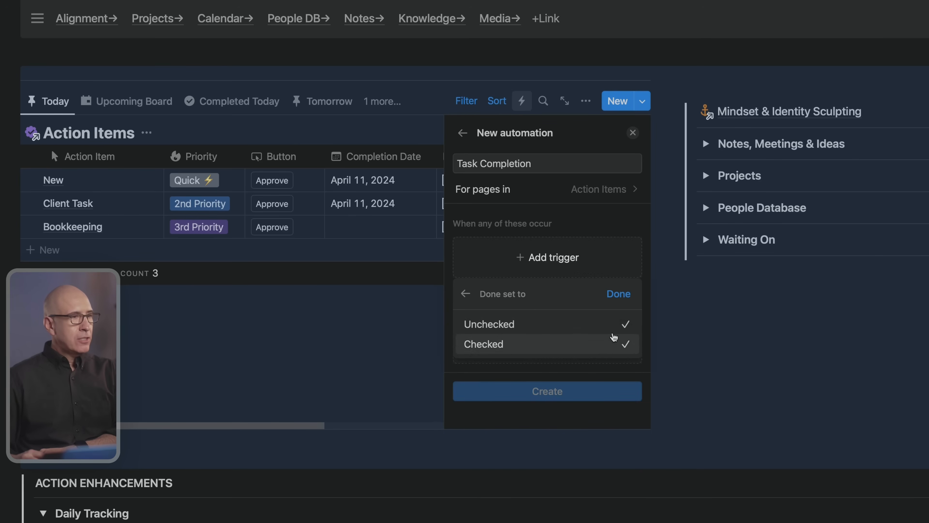
pyautogui.click(626, 326)
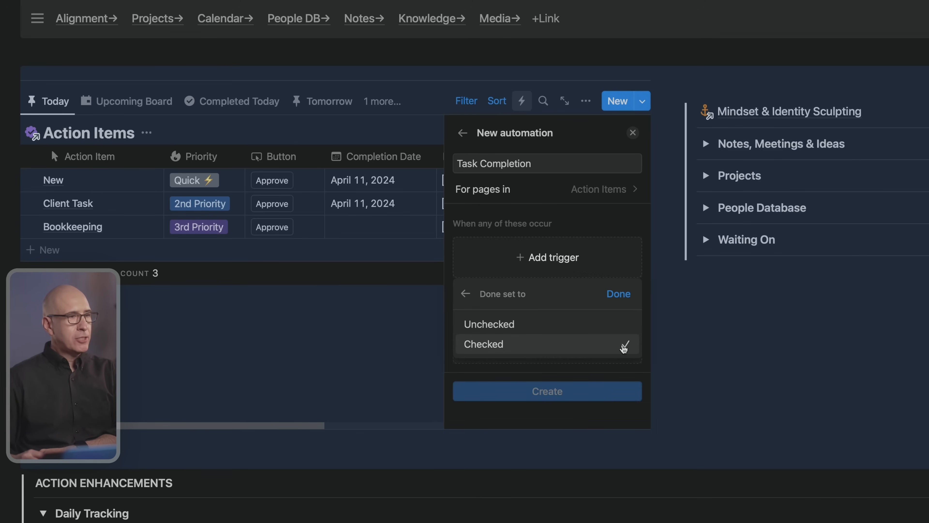
pyautogui.click(618, 294)
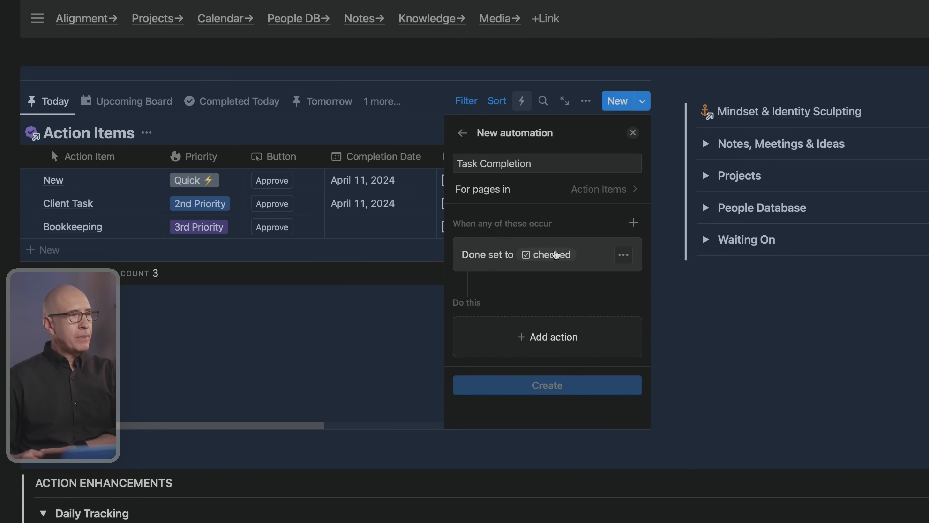
# - Add an action to the Task Completion automation that sets Completion Date to Now
pyautogui.click(527, 338)
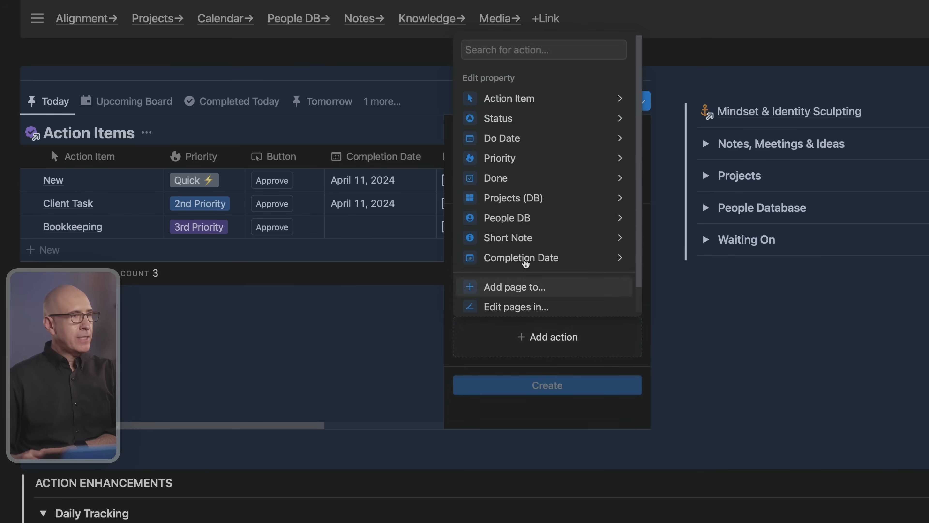
pyautogui.click(525, 260)
pyautogui.click(507, 257)
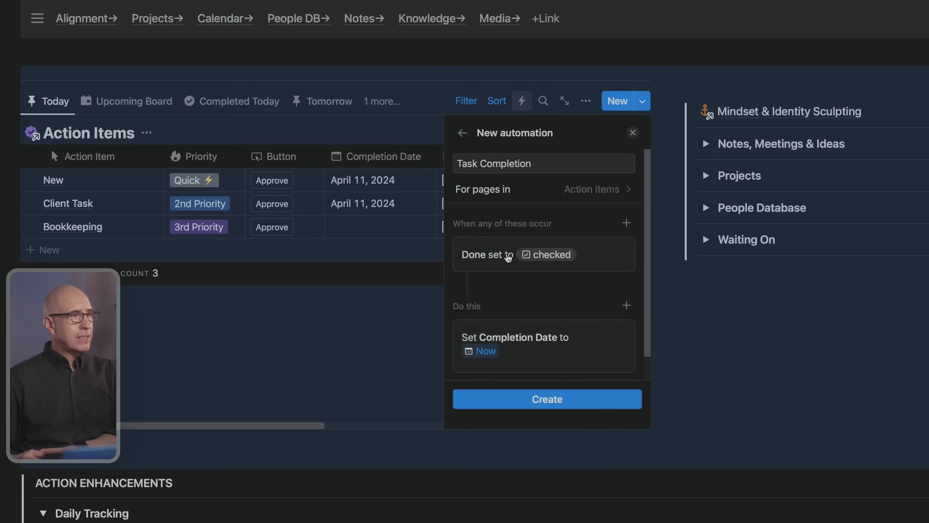
# - Create the Task Completion automation and close the automation editor
pyautogui.click(563, 338)
pyautogui.click(572, 406)
pyautogui.click(552, 397)
pyautogui.click(355, 297)
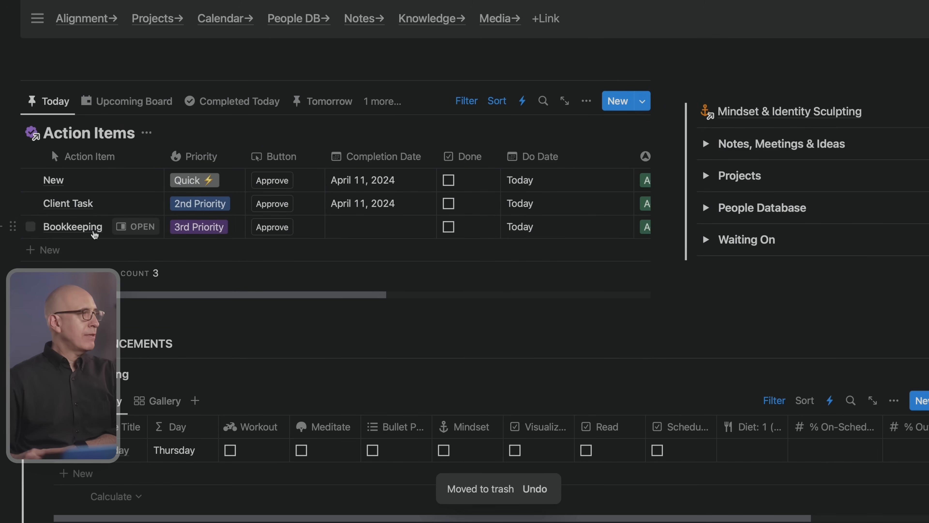
# - Check Done on the Bookkeeping item to test the automation, and reset its Completion Date and Done checkbox
pyautogui.click(132, 226)
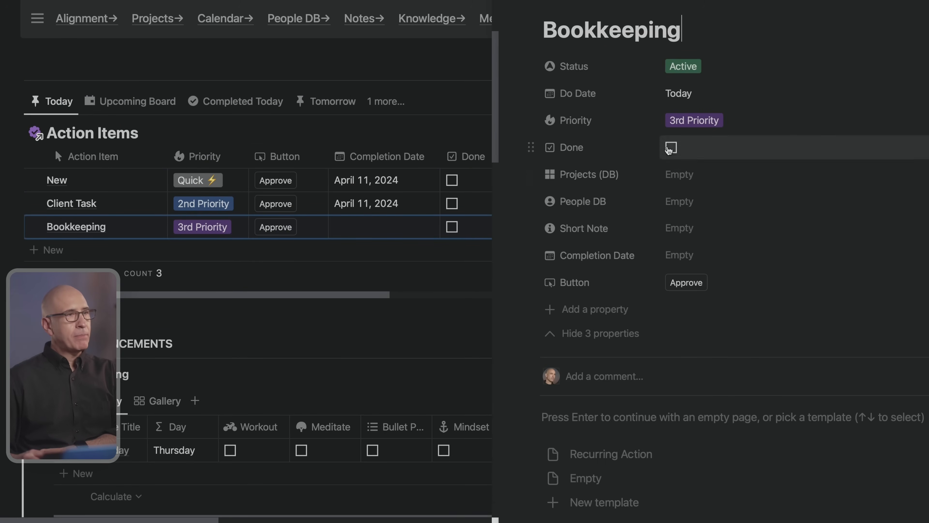
pyautogui.click(670, 147)
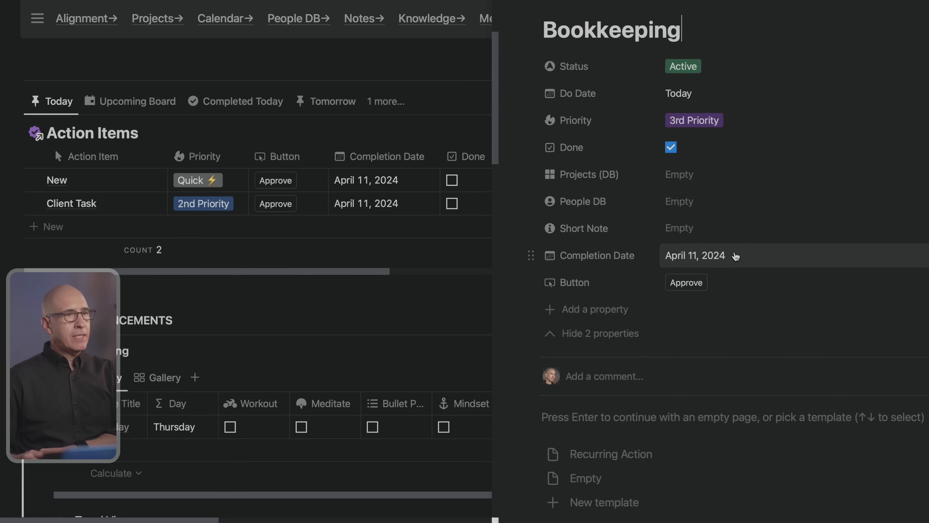
pyautogui.click(735, 257)
pyautogui.click(693, 473)
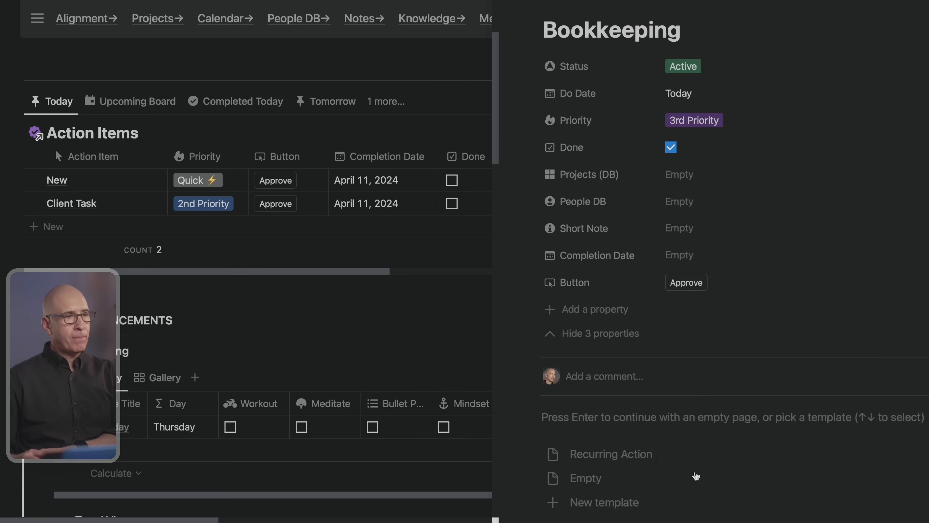
pyautogui.click(672, 148)
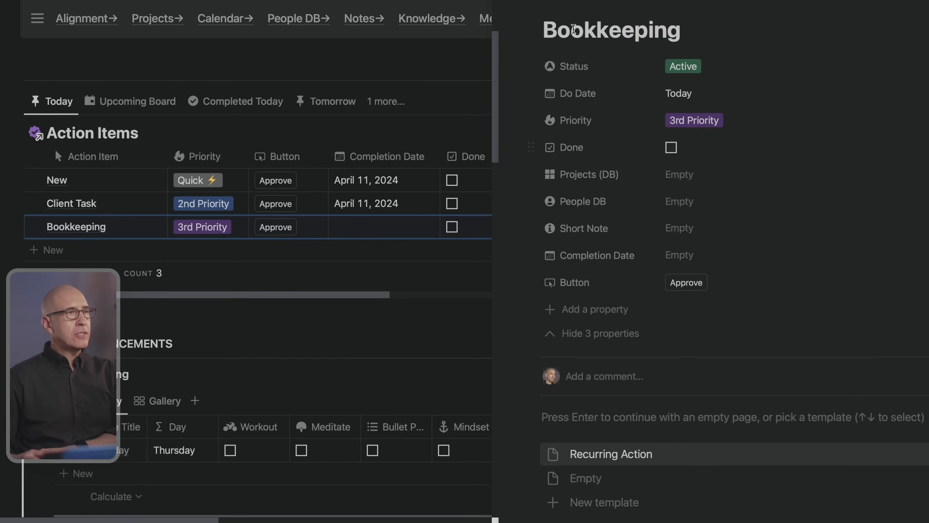
pyautogui.press('Escape')
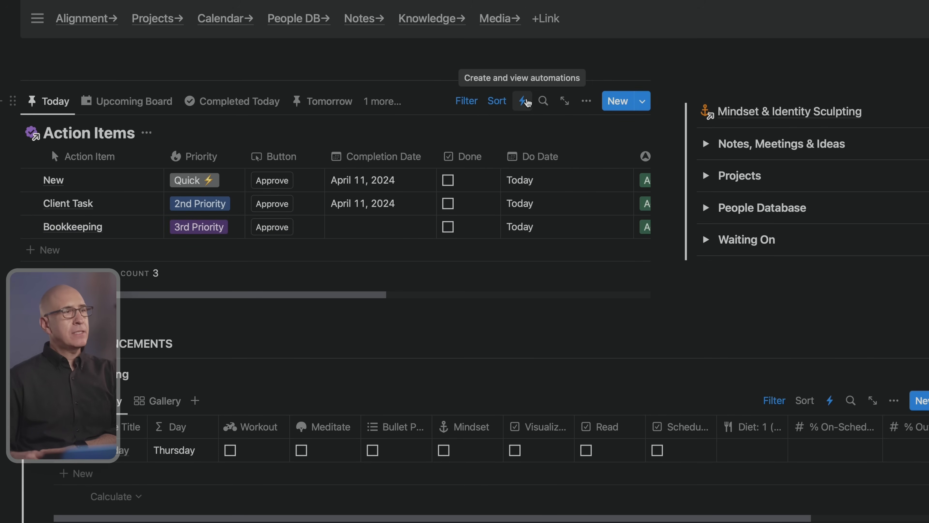
# - Edit the Task Completion automation so its action sets Completion Date to Today
pyautogui.click(523, 101)
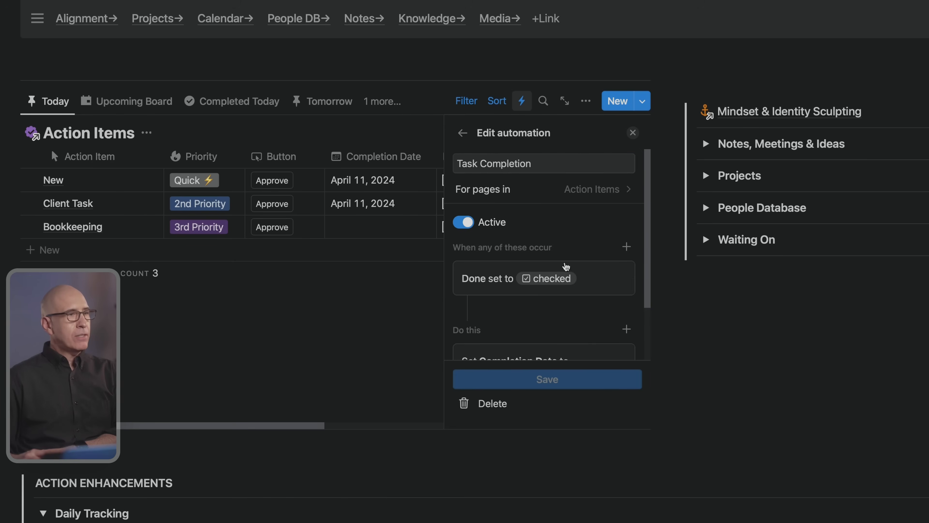
pyautogui.scroll(-2, 551, 255)
pyautogui.scroll(1, 547, 291)
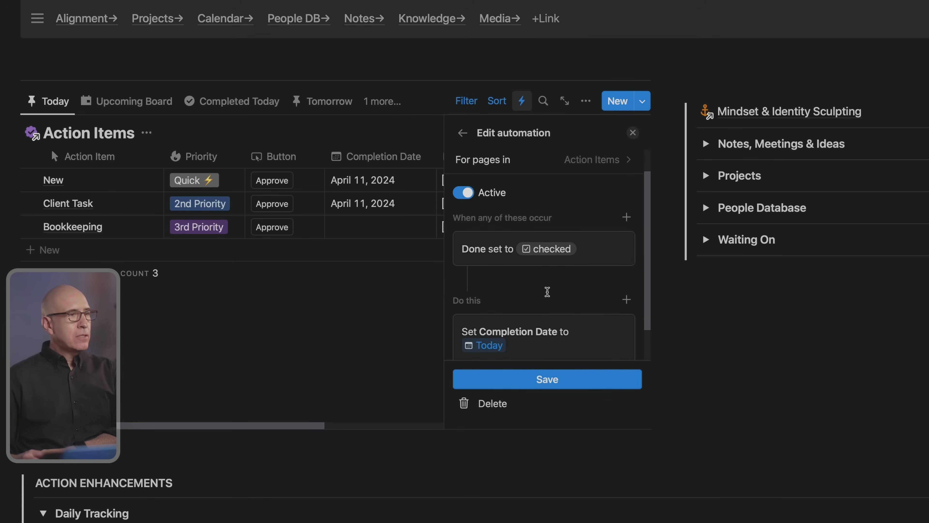
pyautogui.scroll(-1, 545, 298)
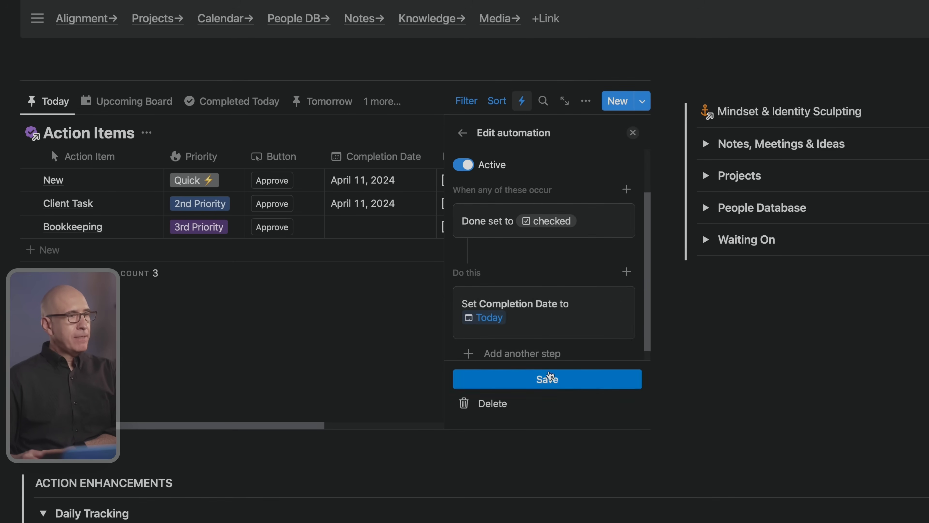
# - Add a step to the automation that adds a page to Action Items, keeping the Empty template
pyautogui.click(530, 354)
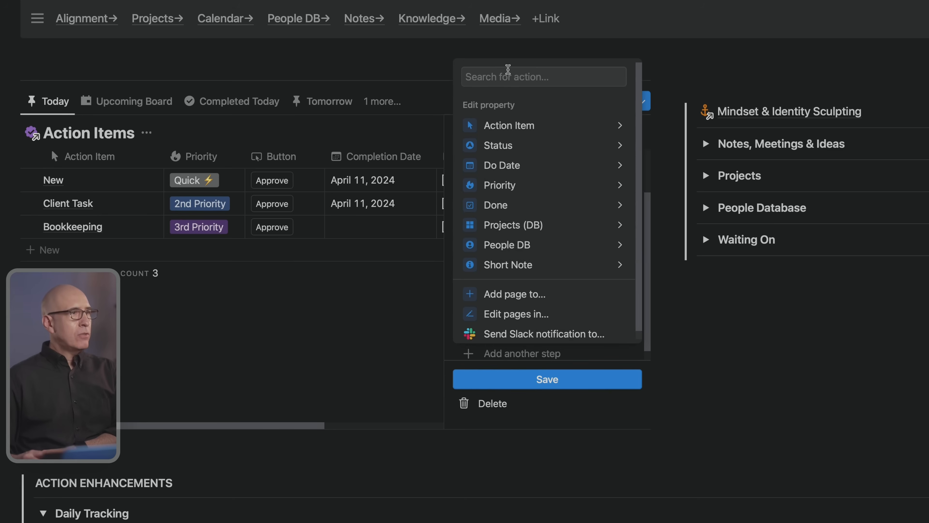
pyautogui.click(548, 294)
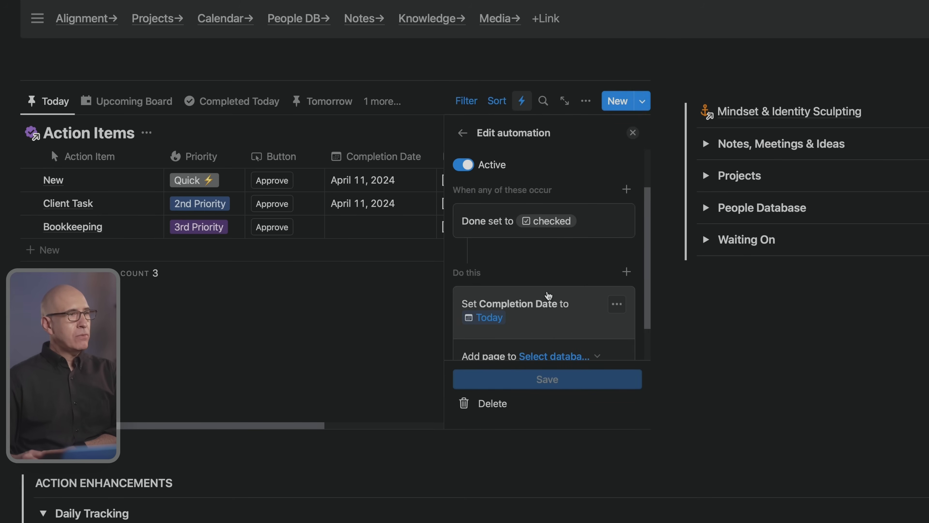
pyautogui.scroll(-1, 548, 298)
pyautogui.click(592, 334)
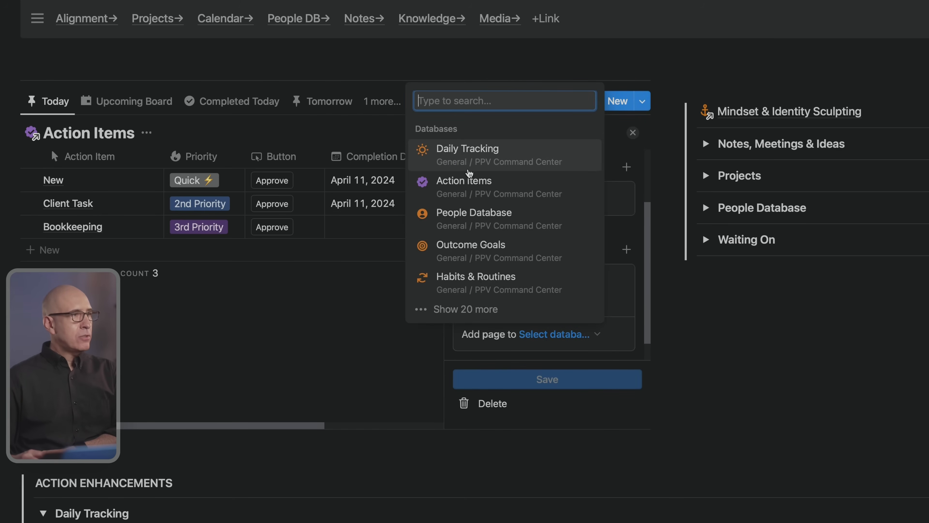
pyautogui.click(468, 183)
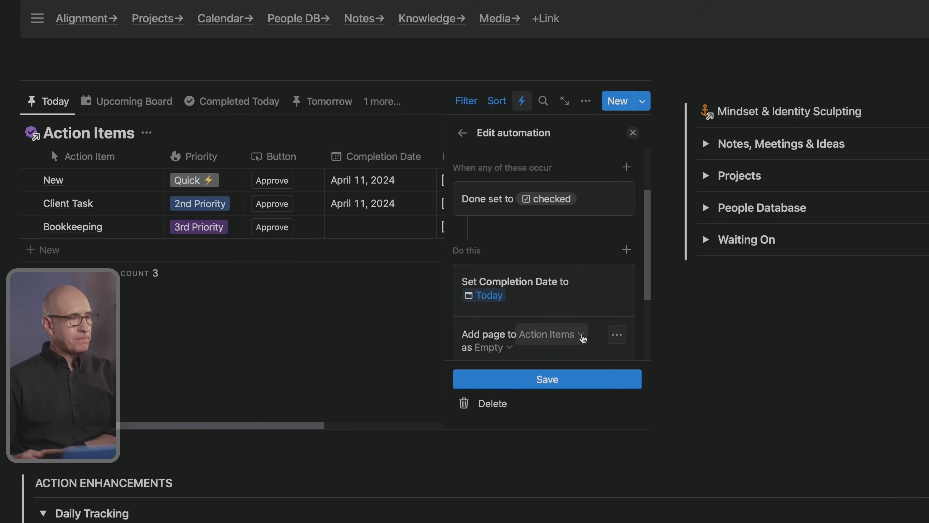
pyautogui.click(507, 350)
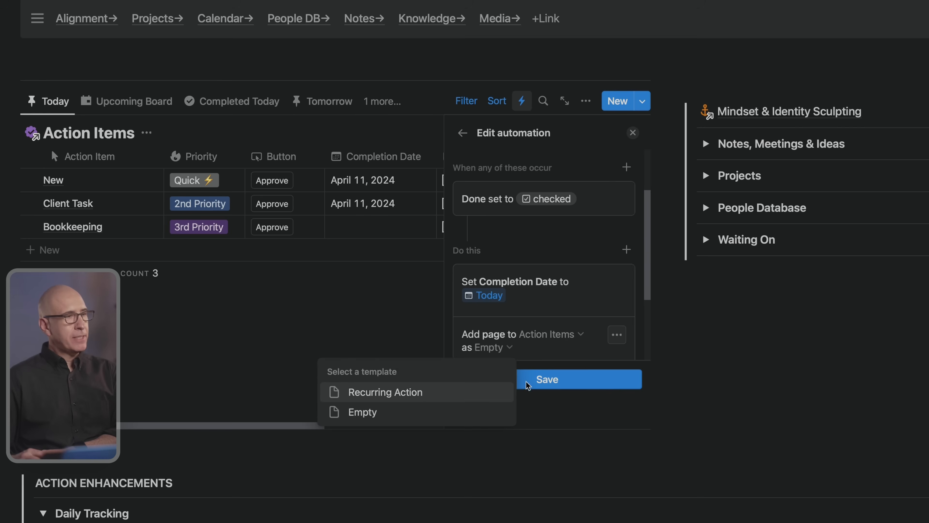
pyautogui.click(556, 349)
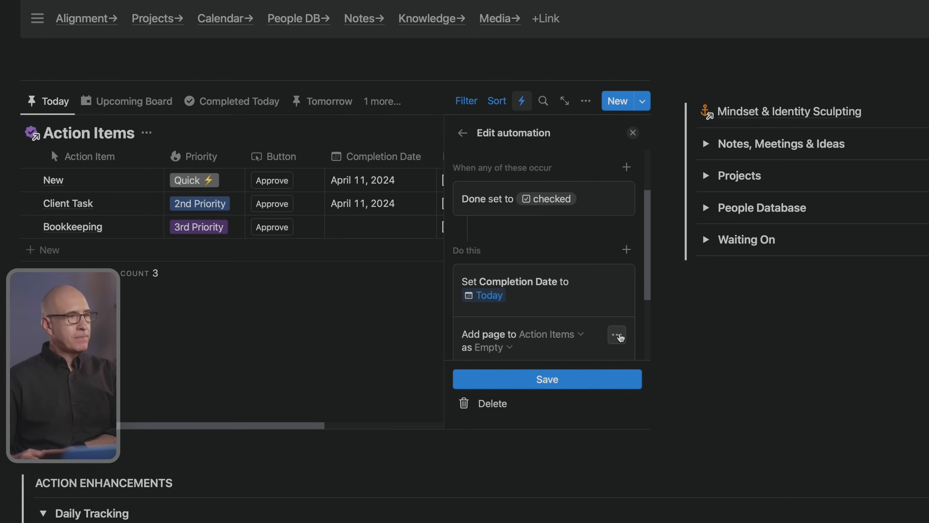
# - Set the added page's Action Item title to "New Action"
pyautogui.scroll(-2, 611, 330)
pyautogui.scroll(-1, 594, 311)
pyautogui.click(542, 281)
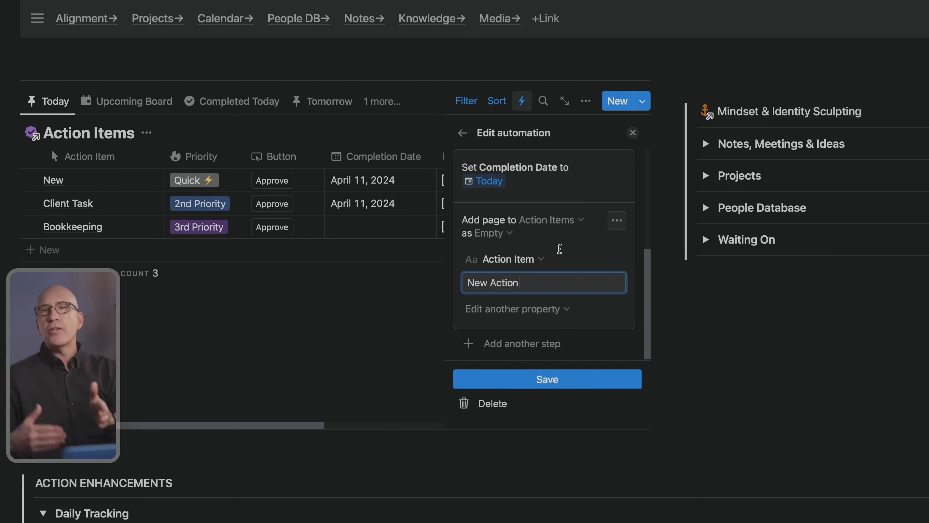
# - Add the People DB property to the added page and link the contact listed just below +Personal Contact Template
pyautogui.click(559, 309)
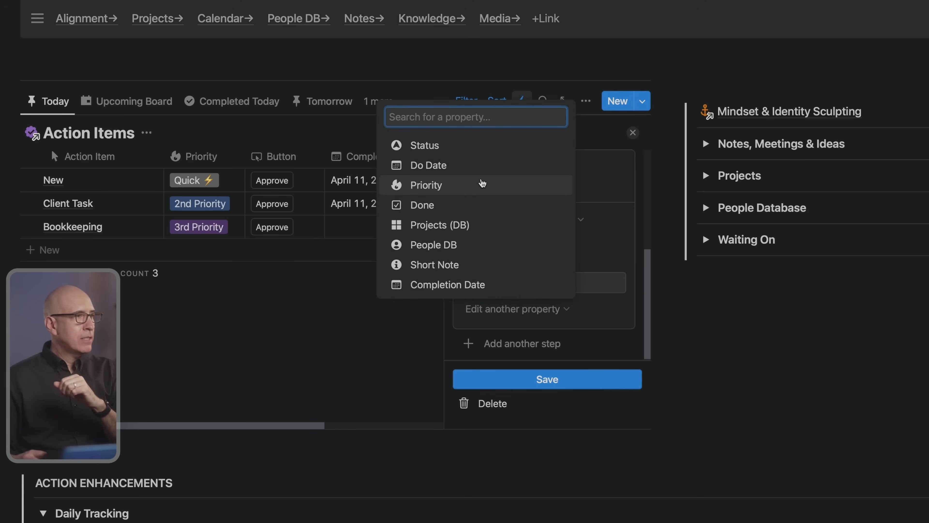
pyautogui.click(479, 244)
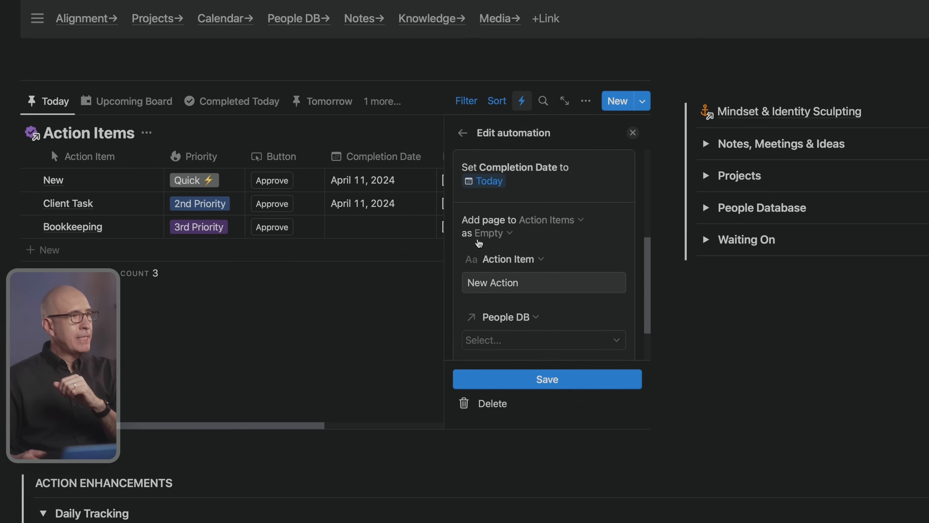
pyautogui.click(500, 340)
pyautogui.click(486, 216)
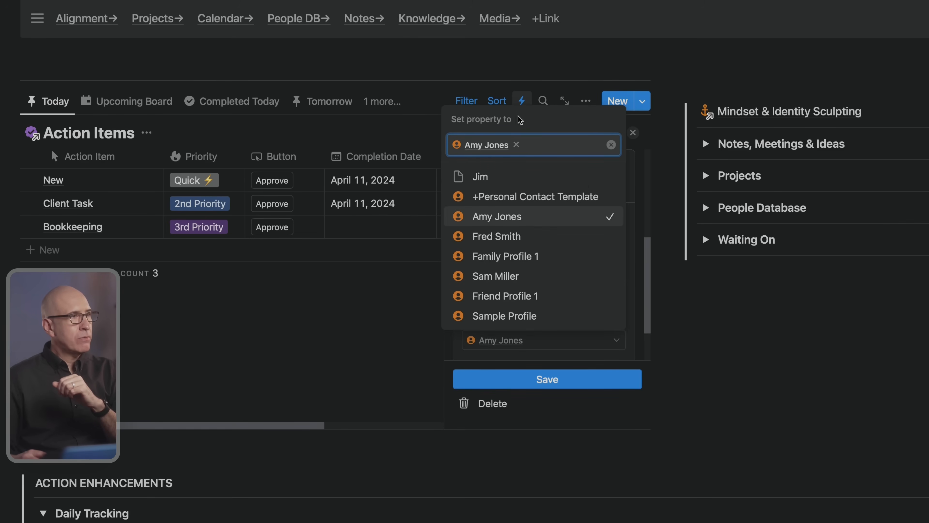
pyautogui.click(632, 290)
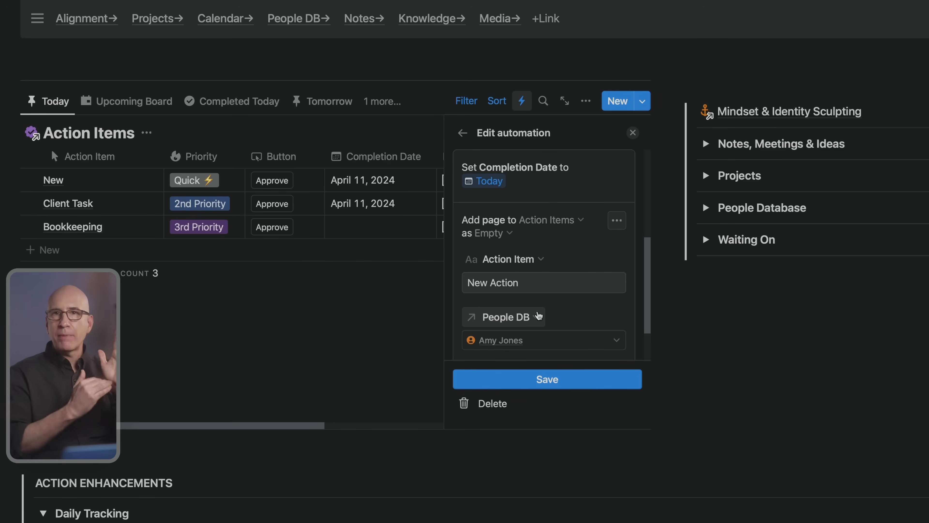
# - Add the Status property to the added page and set it to Active
pyautogui.scroll(-2, 553, 335)
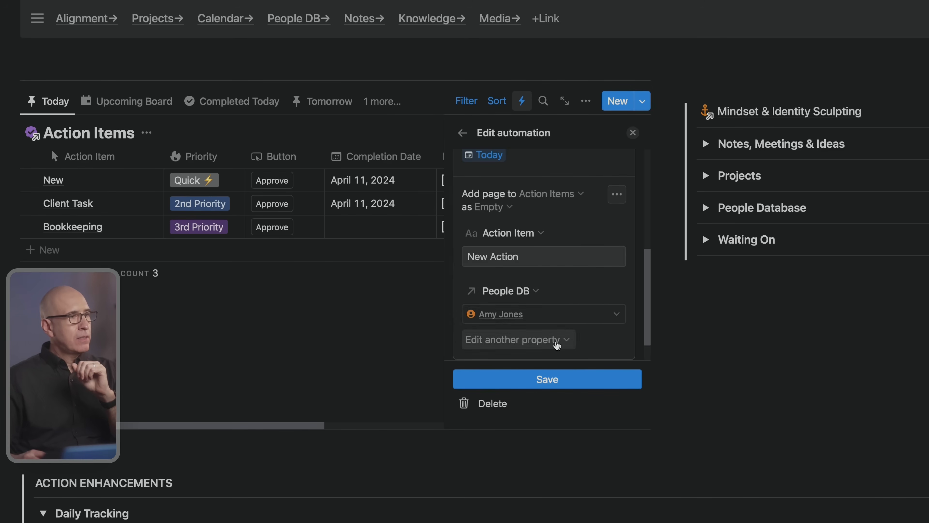
pyautogui.click(554, 343)
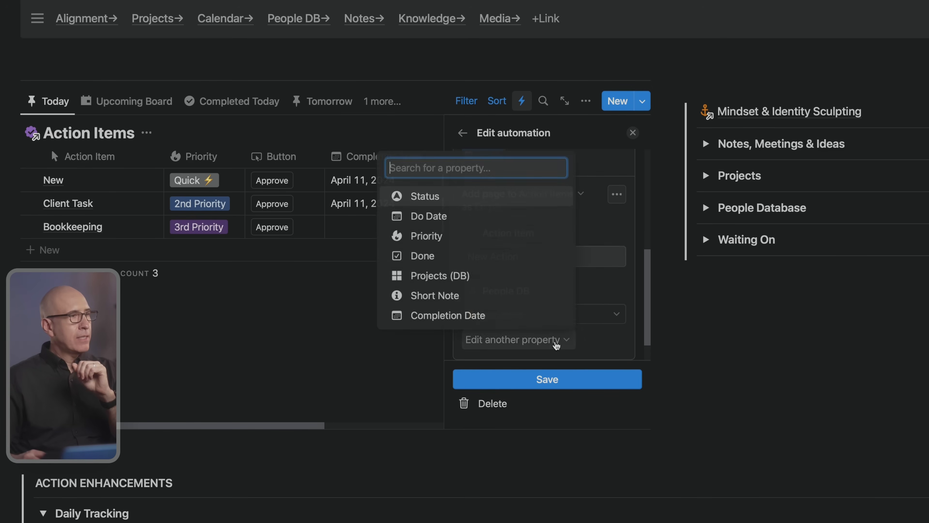
pyautogui.click(454, 214)
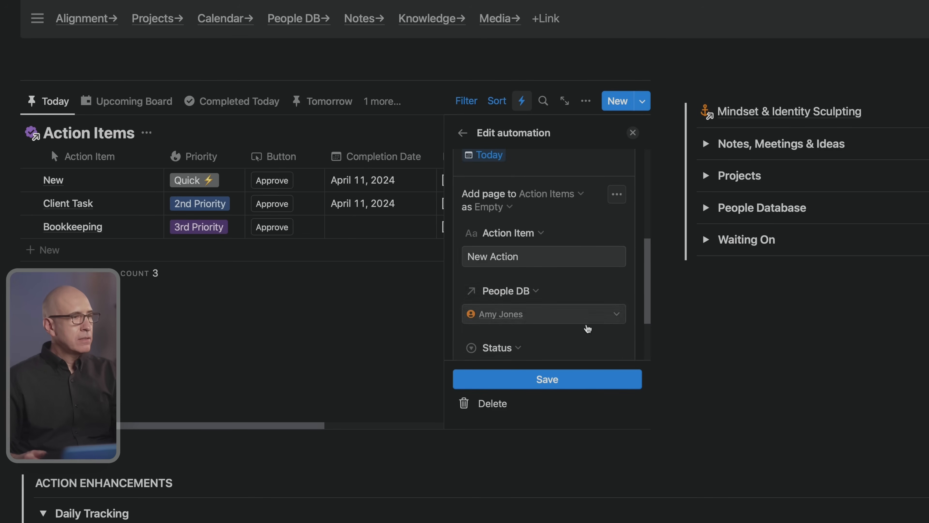
pyautogui.scroll(-3, 585, 325)
pyautogui.click(511, 283)
pyautogui.click(468, 362)
# - Add the Priority property to the added page and set it to Immediate
pyautogui.click(524, 311)
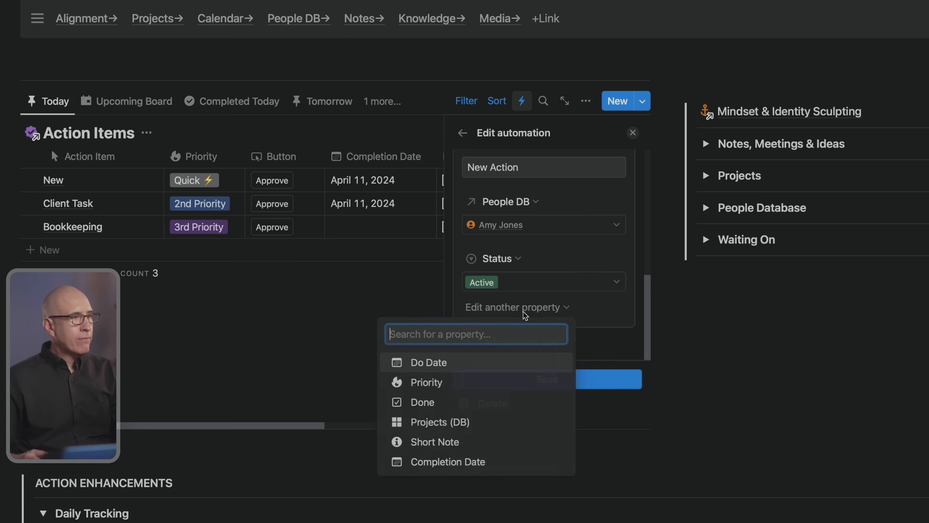
pyautogui.click(427, 382)
pyautogui.click(520, 345)
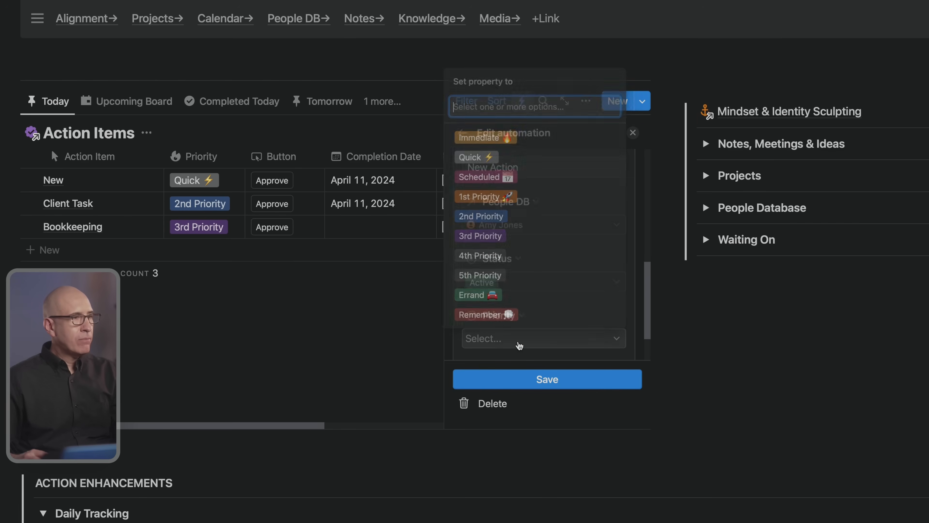
pyautogui.click(501, 134)
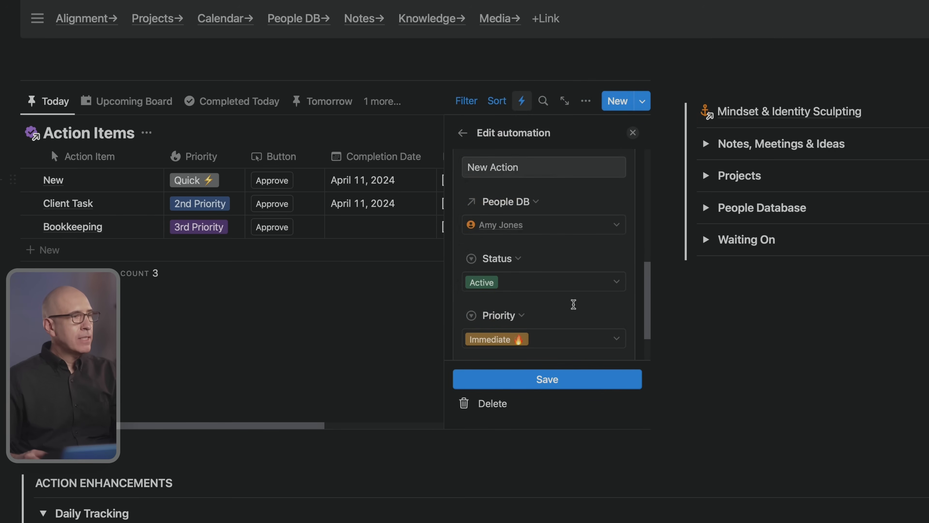
# - Review the Task Completion automation's trigger and actions, and save its changes
pyautogui.scroll(-3, 617, 306)
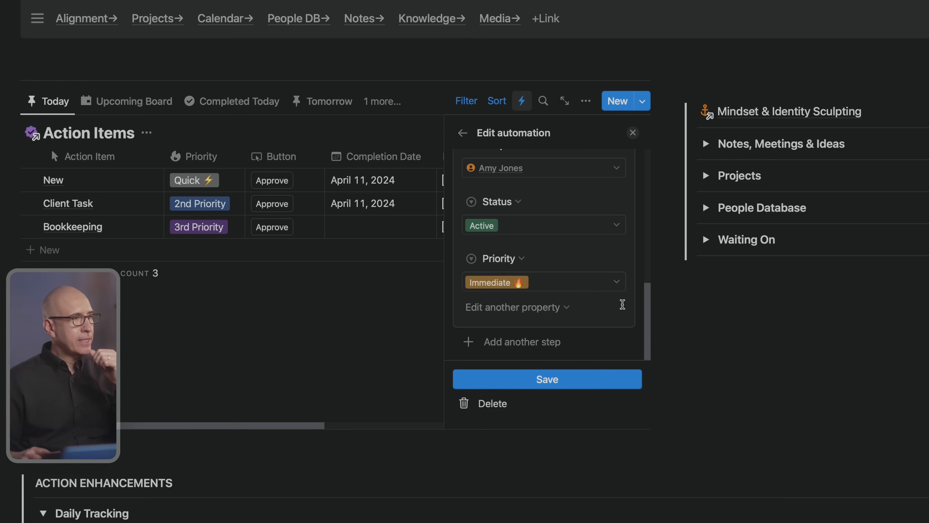
pyautogui.scroll(5, 624, 307)
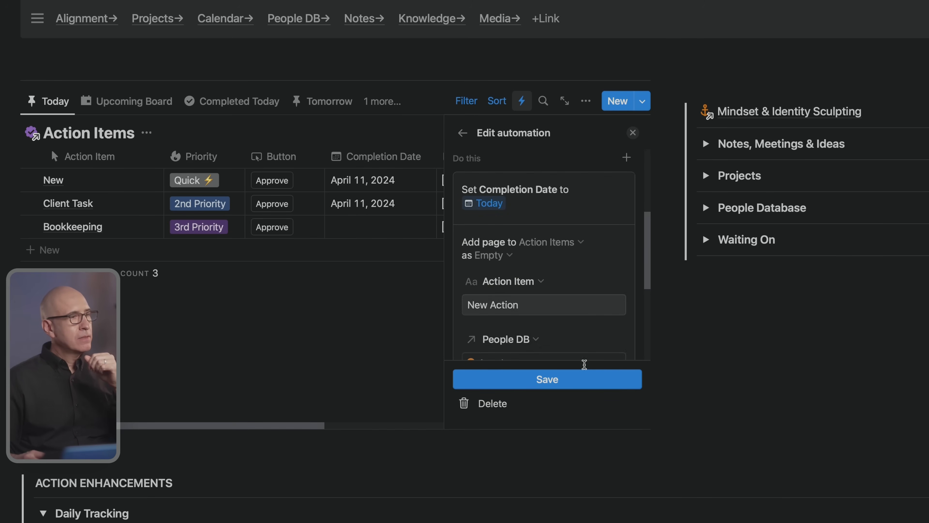
pyautogui.scroll(3, 584, 364)
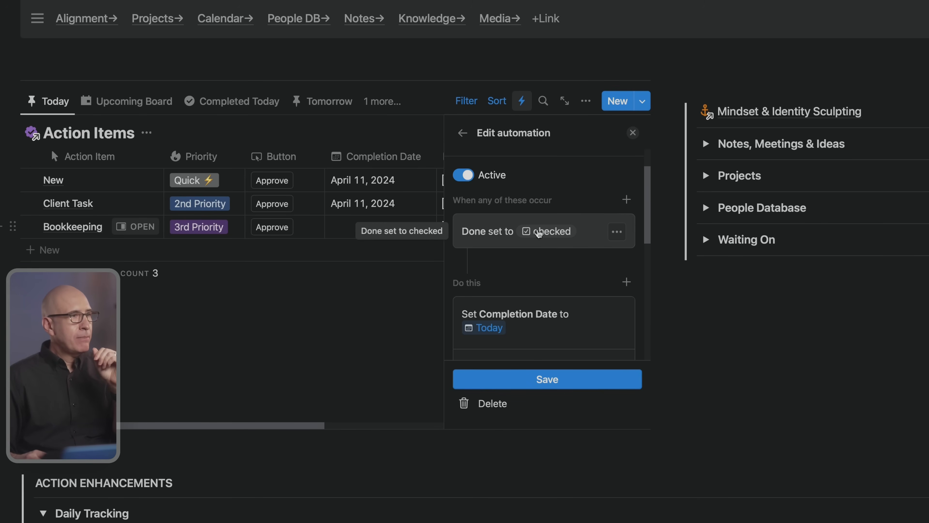
pyautogui.scroll(3, 488, 221)
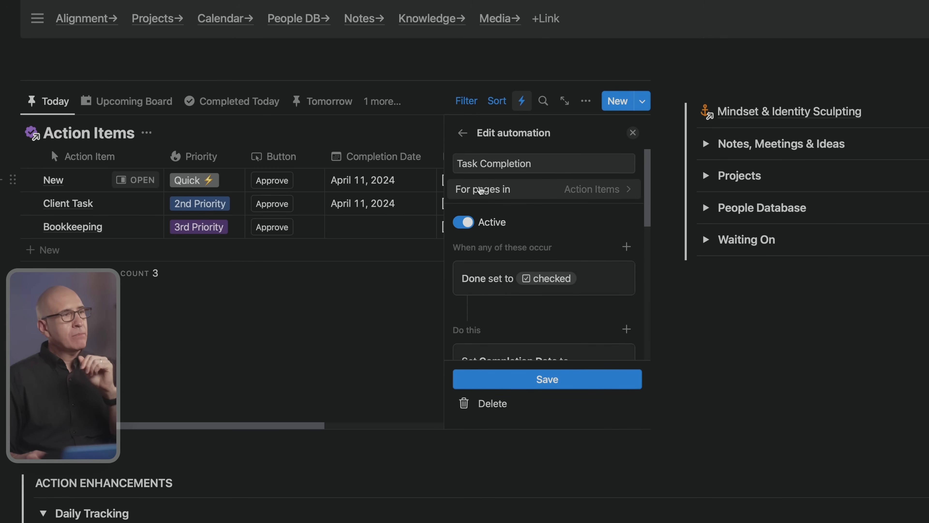
pyautogui.click(583, 189)
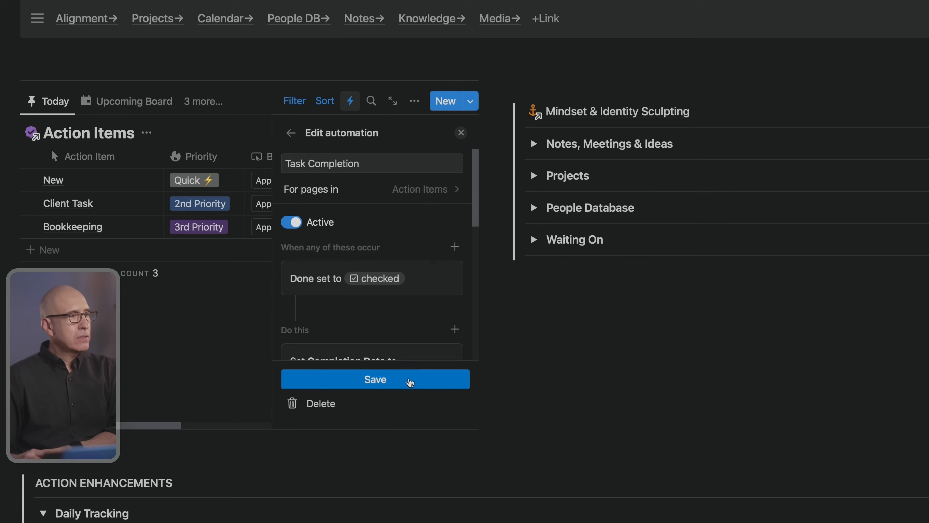
pyautogui.click(406, 382)
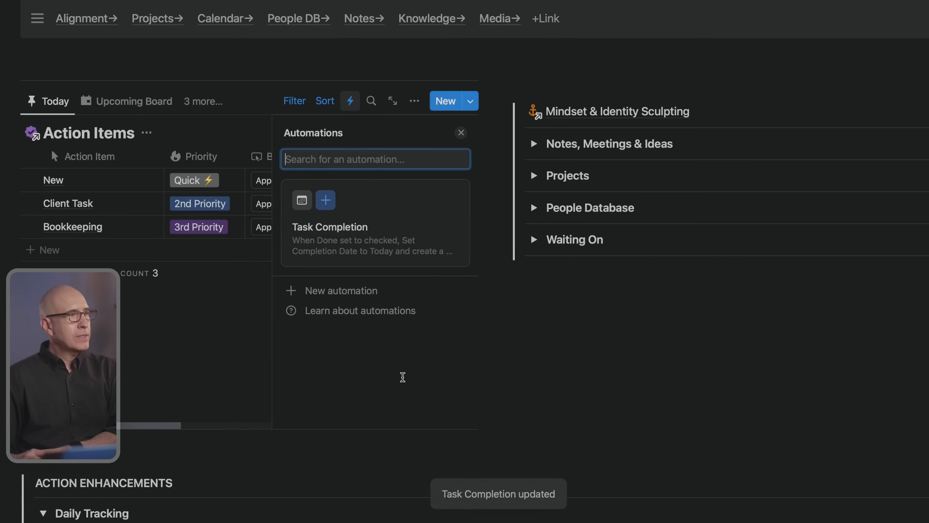
# - Widen the page column holding Action Items and switch the database to the Completed Today view
pyautogui.click(494, 96)
pyautogui.moveTo(496, 95); pyautogui.dragTo(699, 114)
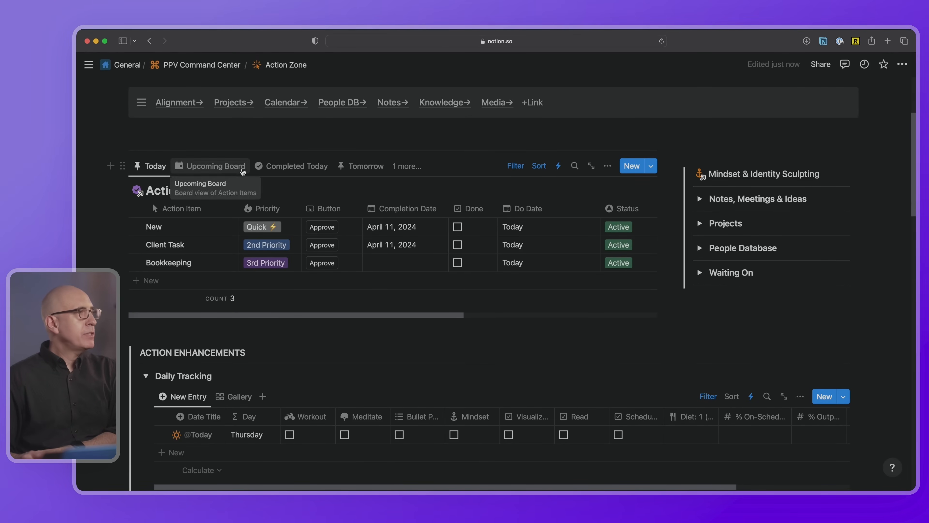
pyautogui.click(402, 167)
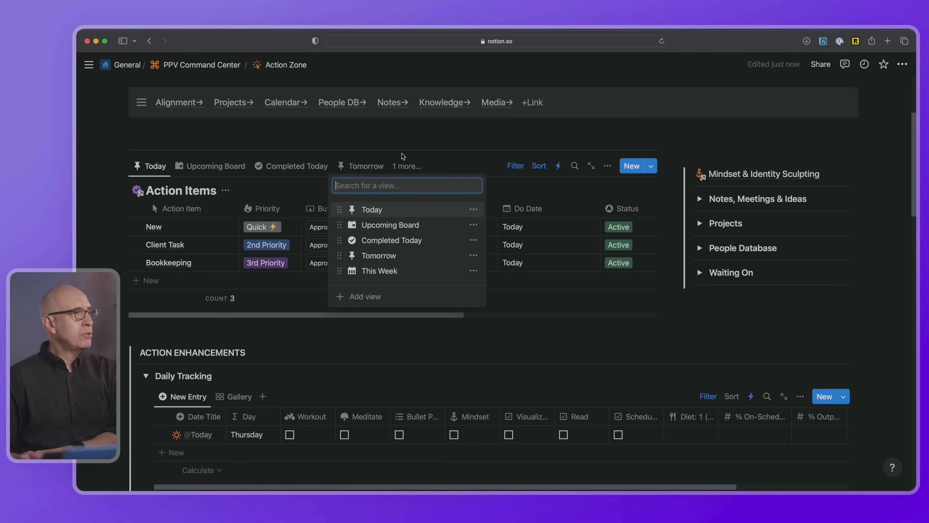
pyautogui.click(294, 167)
pyautogui.click(294, 166)
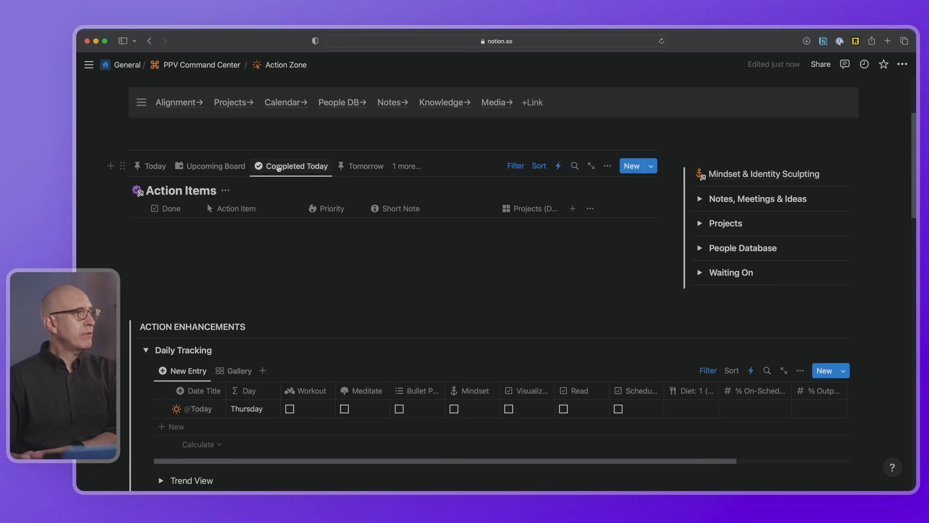
# - Return Action Items to the Today view and check which pages the Task Completion automation applies to
pyautogui.click(364, 166)
pyautogui.click(165, 163)
pyautogui.click(558, 165)
pyautogui.click(513, 228)
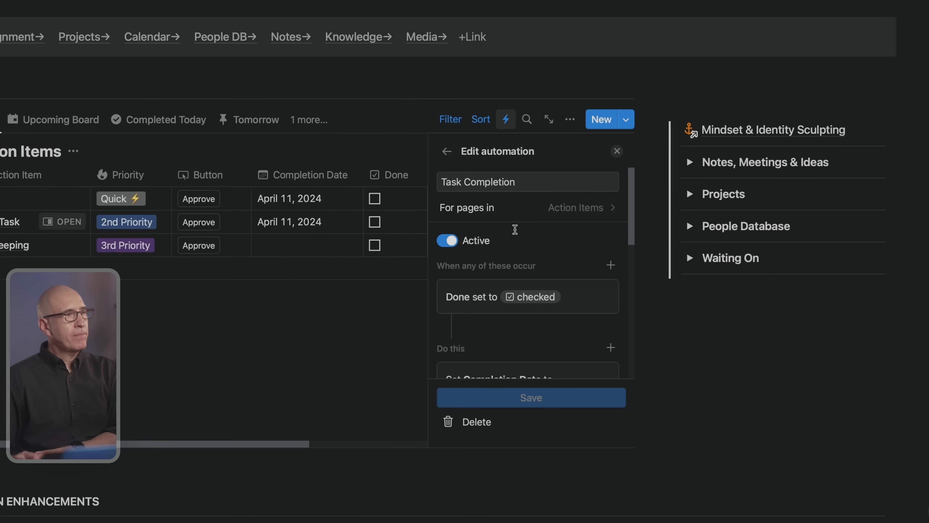
pyautogui.click(539, 207)
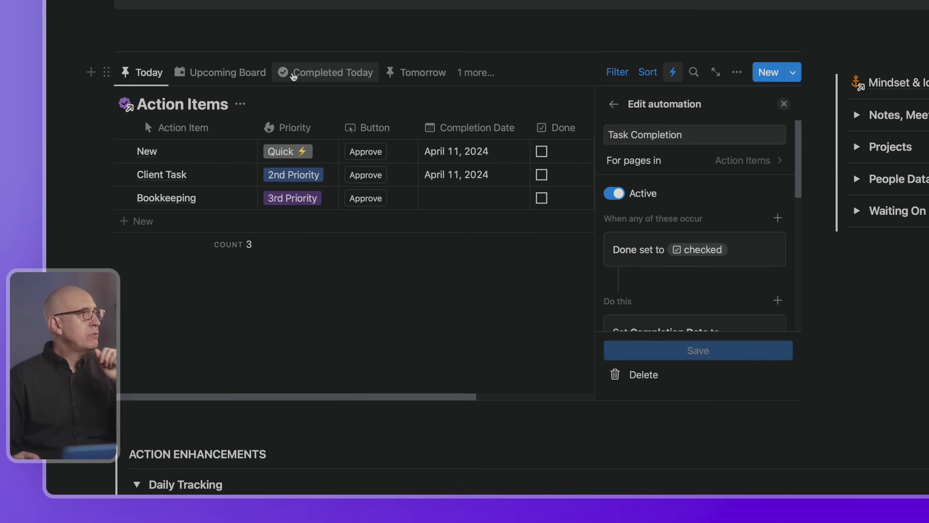
# - Switch Action Items to the Completed Today view and examine its filter rules
pyautogui.click(166, 119)
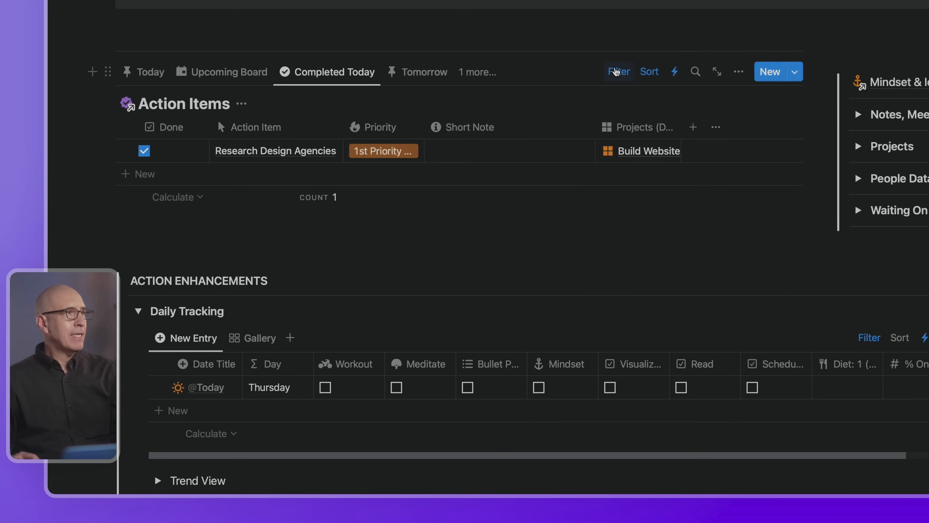
pyautogui.click(618, 71)
pyautogui.click(232, 129)
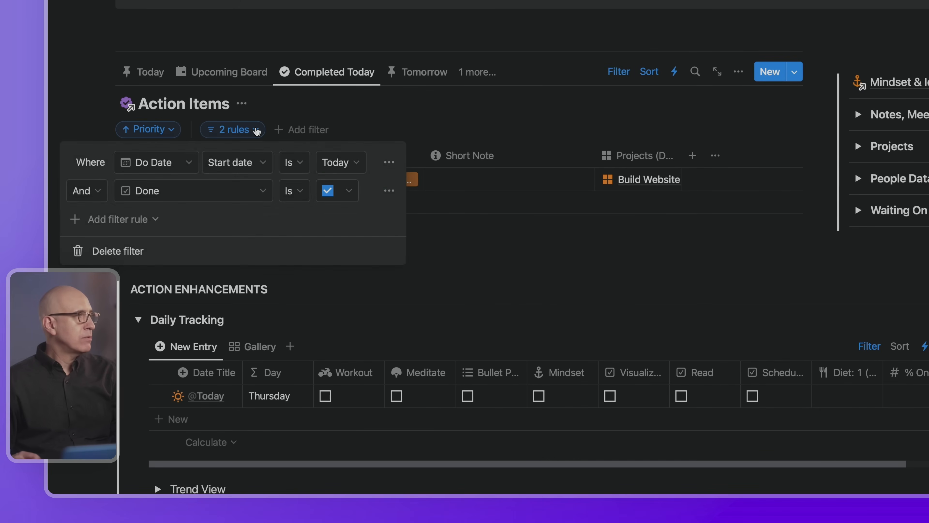
pyautogui.click(625, 72)
pyautogui.click(626, 72)
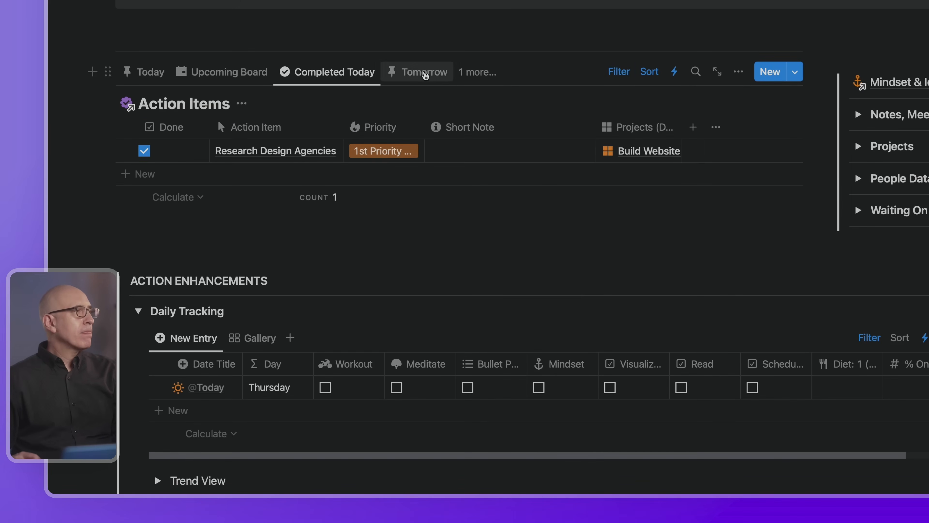
# - Switch Action Items to the Tomorrow view and examine its filter rules
pyautogui.click(425, 73)
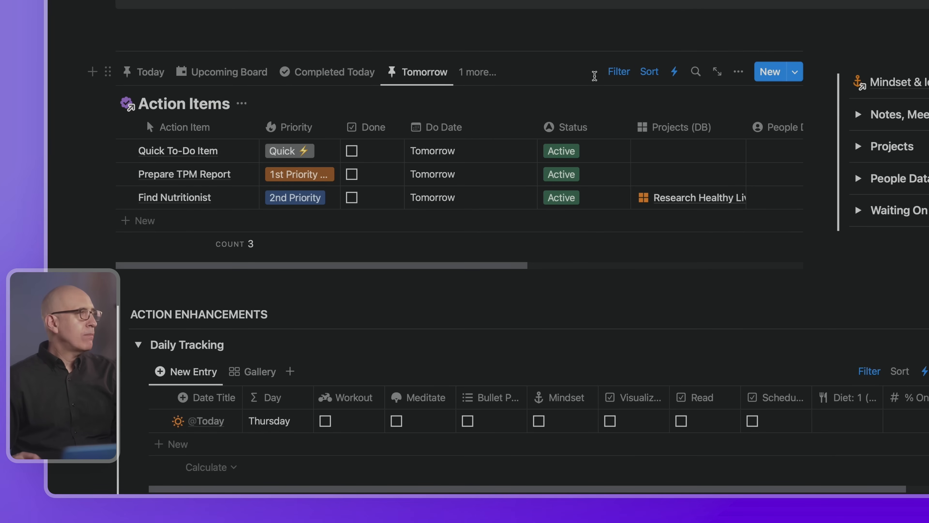
pyautogui.click(618, 72)
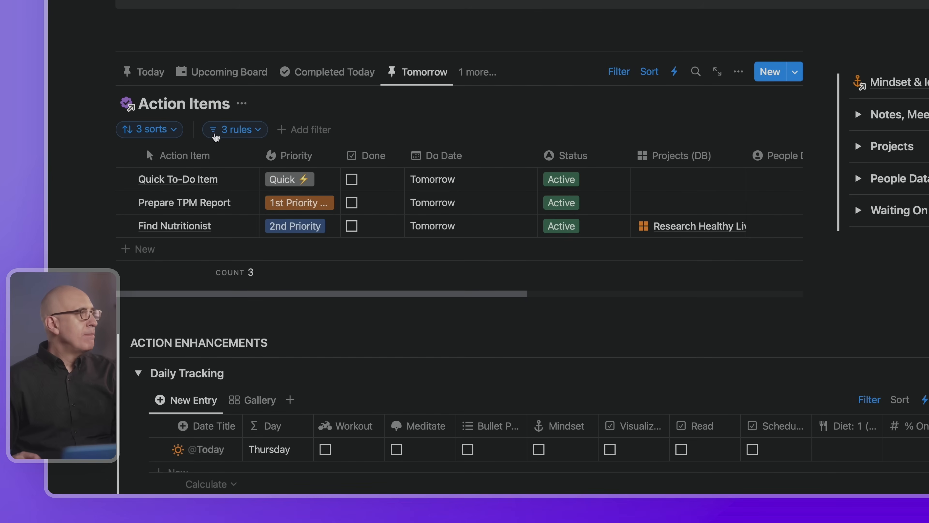
pyautogui.click(262, 131)
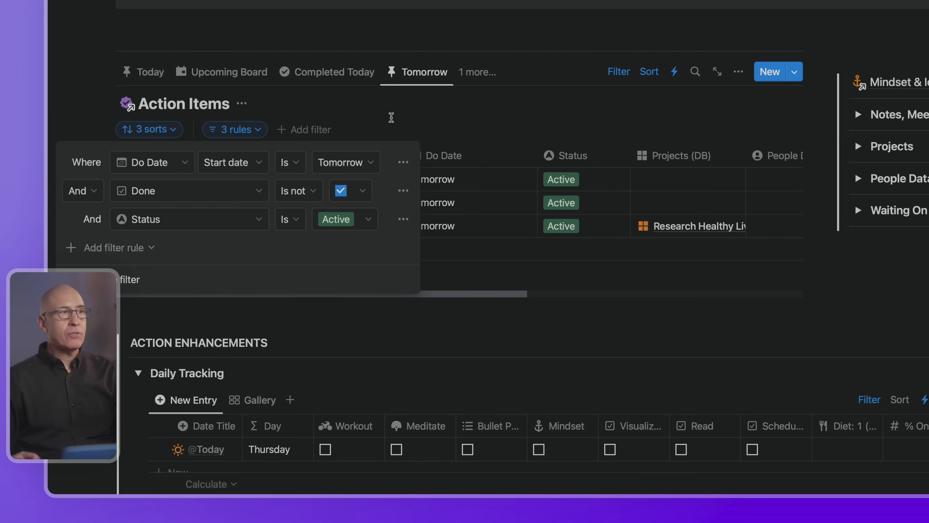
pyautogui.click(443, 30)
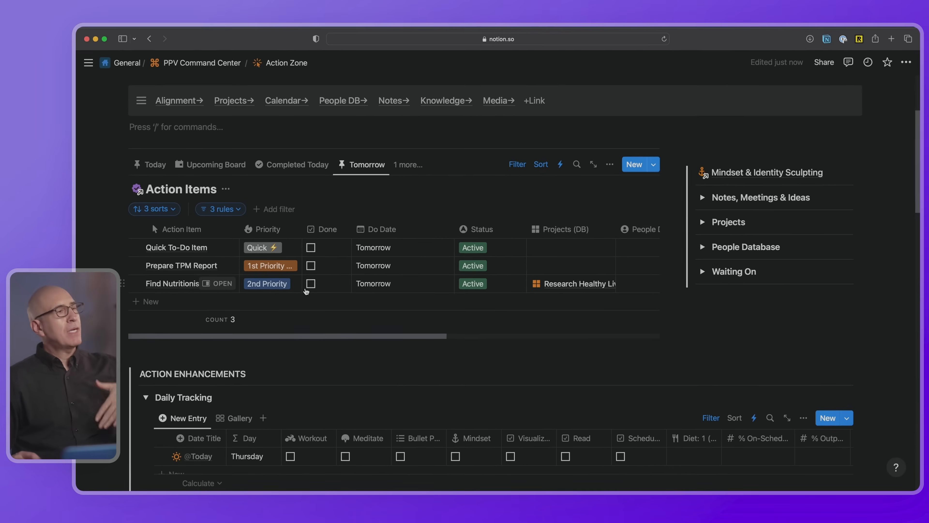
# - Limit the Task Completion automation to pages in the Tomorrow view and save the change
pyautogui.click(556, 166)
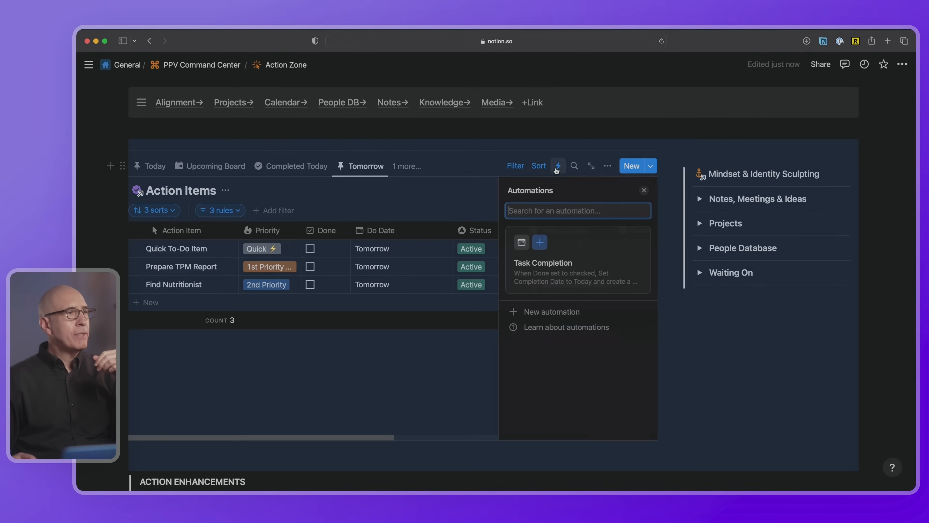
pyautogui.click(555, 266)
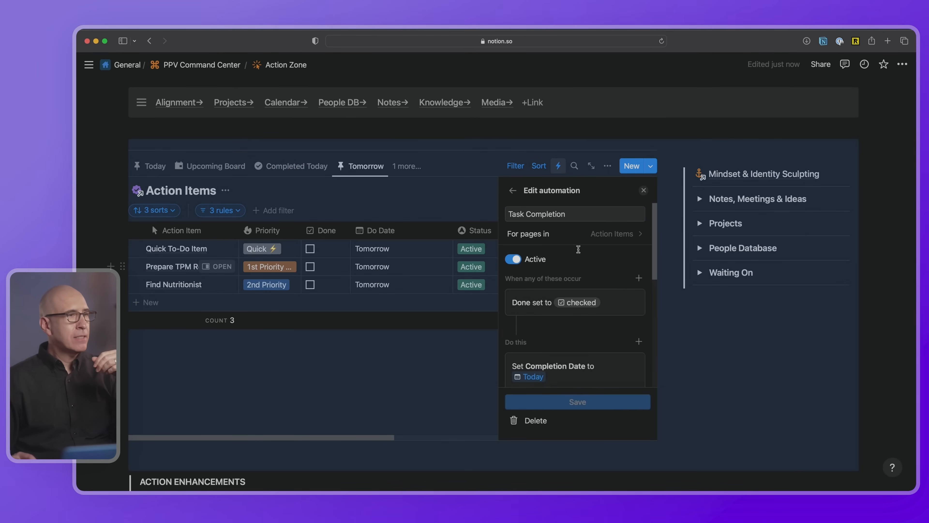
pyautogui.click(592, 234)
pyautogui.click(576, 392)
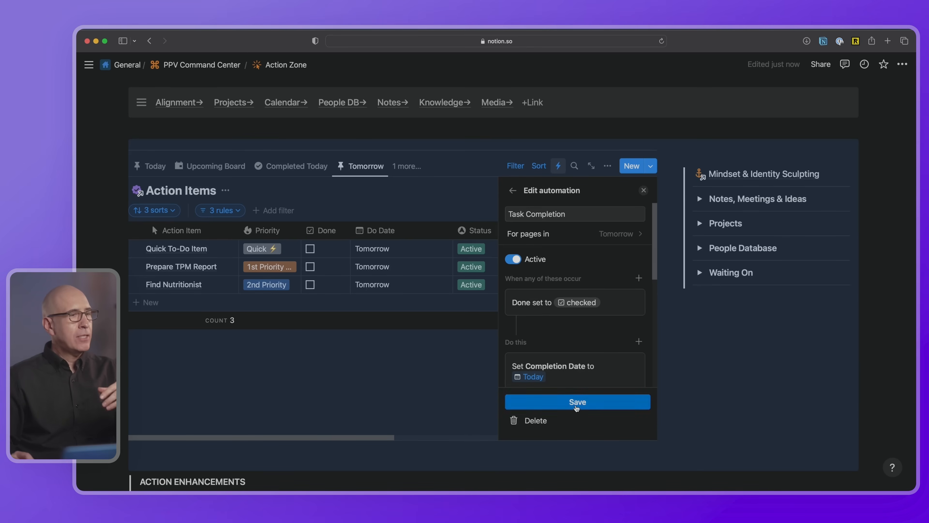
pyautogui.click(577, 402)
pyautogui.click(473, 167)
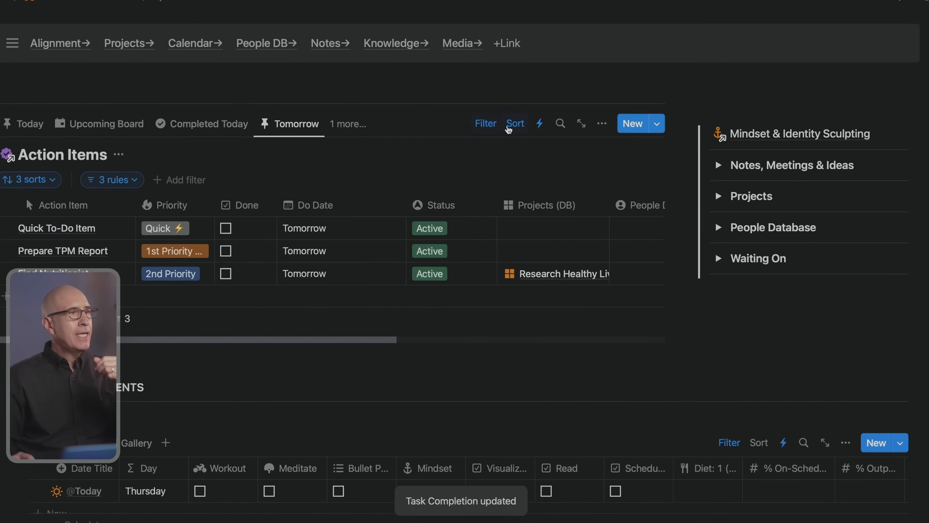
# - Reopen the Task Completion automation and review its page scope choices, trigger and actions
pyautogui.click(531, 118)
pyautogui.click(545, 215)
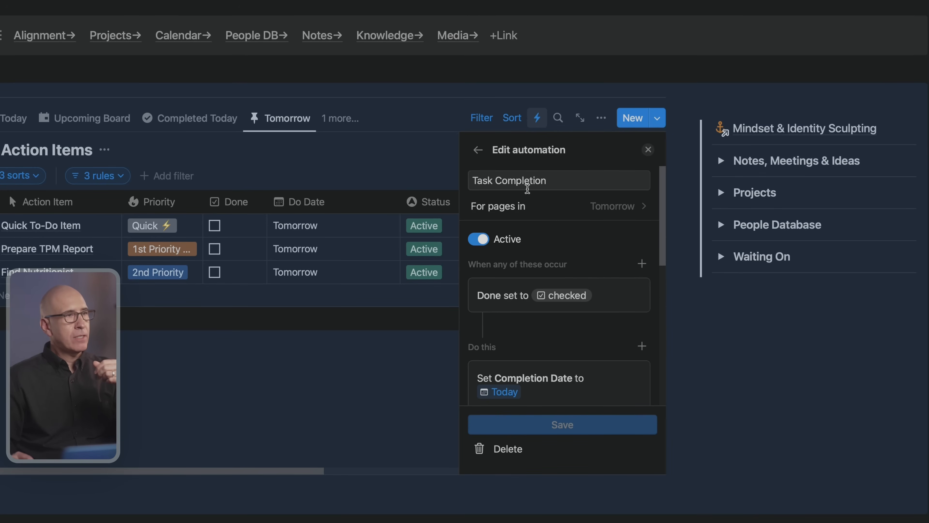
pyautogui.click(584, 207)
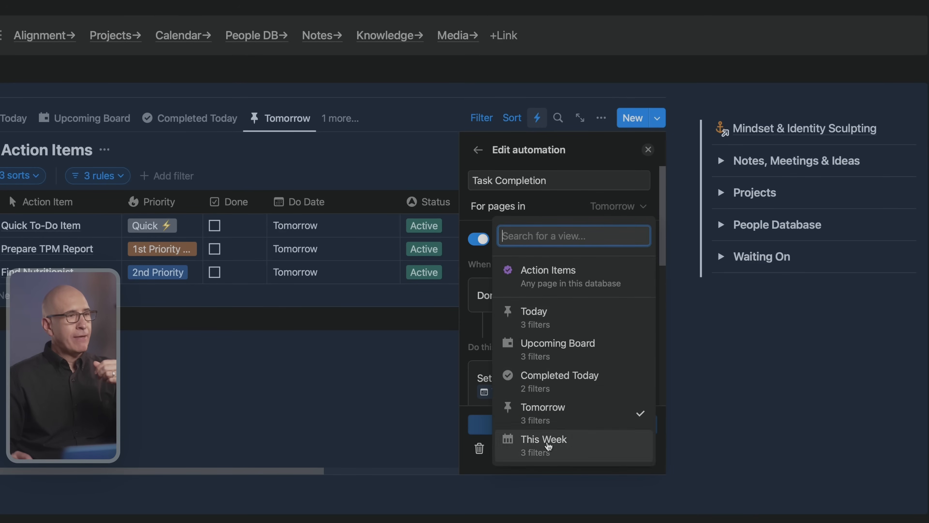
pyautogui.click(590, 148)
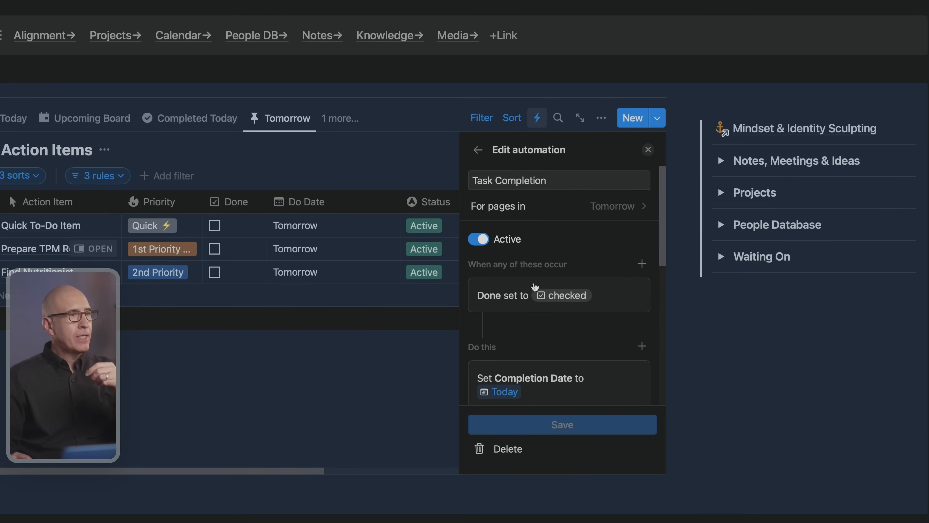
pyautogui.scroll(-3, 540, 370)
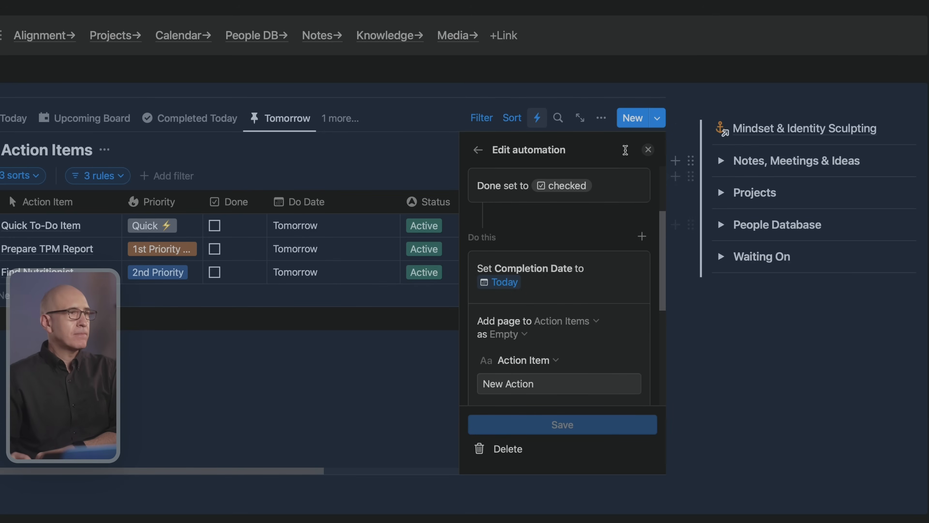
pyautogui.click(647, 151)
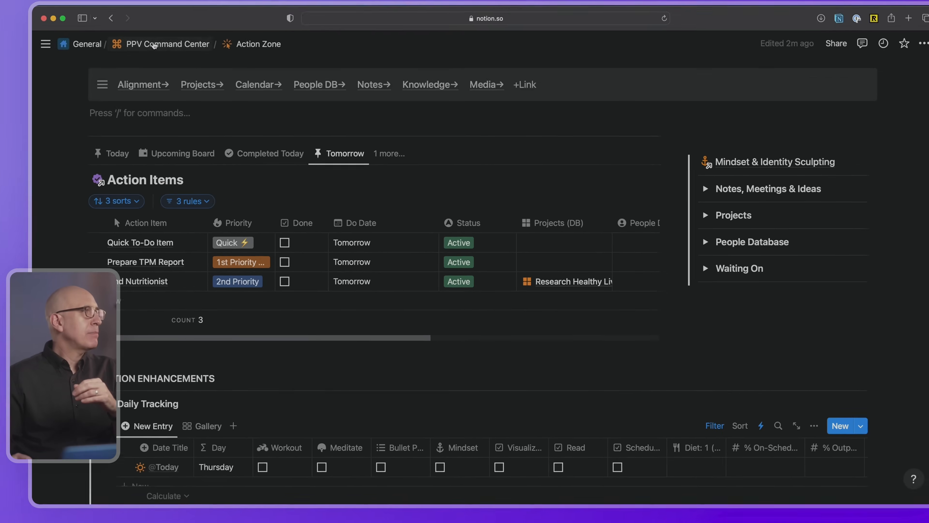
# - Go to the Content Creation pillar through PPV Command Center and expand its Production Pipeline section
pyautogui.click(190, 66)
pyautogui.scroll(-3, 429, 369)
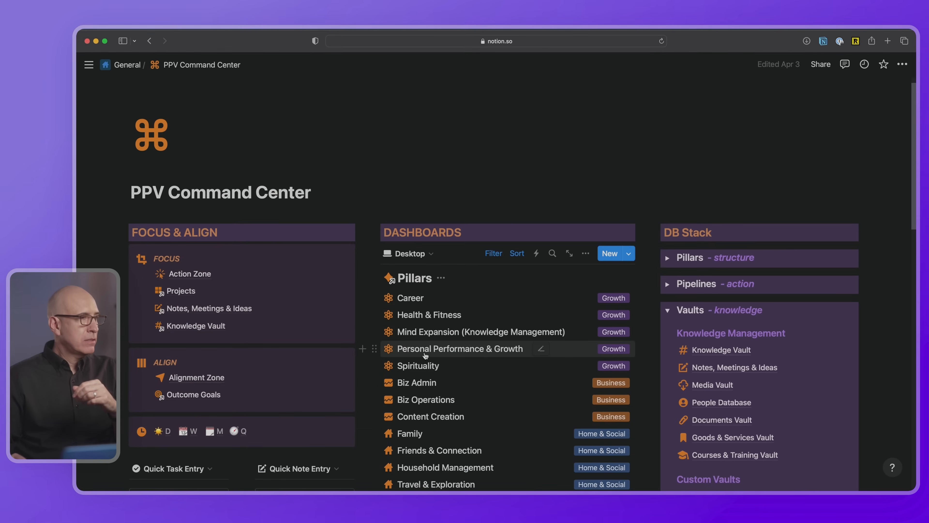
pyautogui.click(429, 369)
pyautogui.scroll(-6, 398, 344)
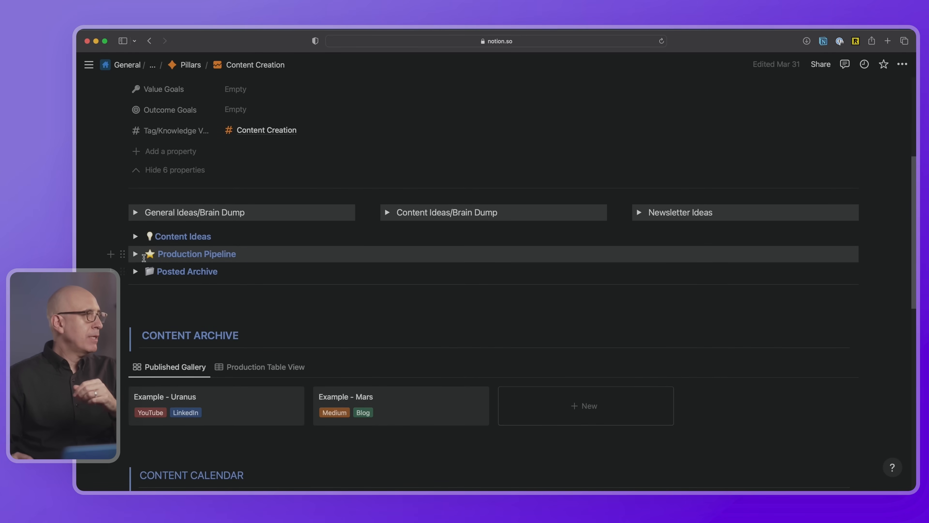
pyautogui.click(135, 254)
# - On the production board, move the Example - Mercury card to Editing and the Example - Pluto card to Writing
pyautogui.scroll(-3, 433, 295)
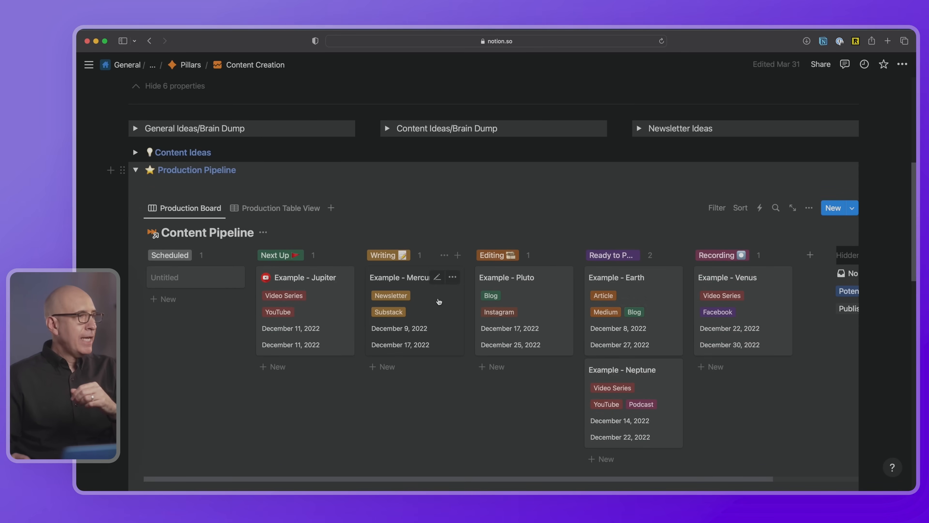
pyautogui.moveTo(428, 300); pyautogui.dragTo(533, 301)
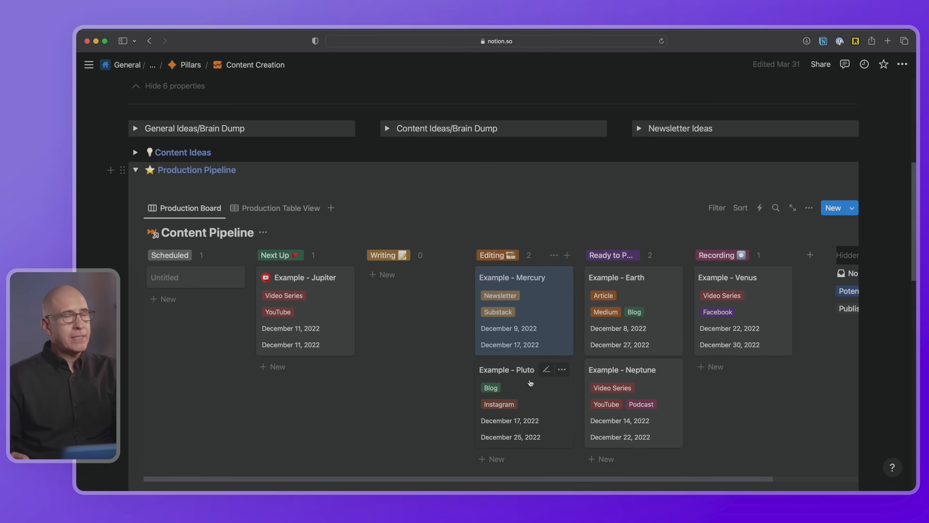
pyautogui.moveTo(532, 385); pyautogui.dragTo(437, 310)
# - Start a new automation for the Content Pipeline database with a trigger based on the Status property
pyautogui.click(759, 207)
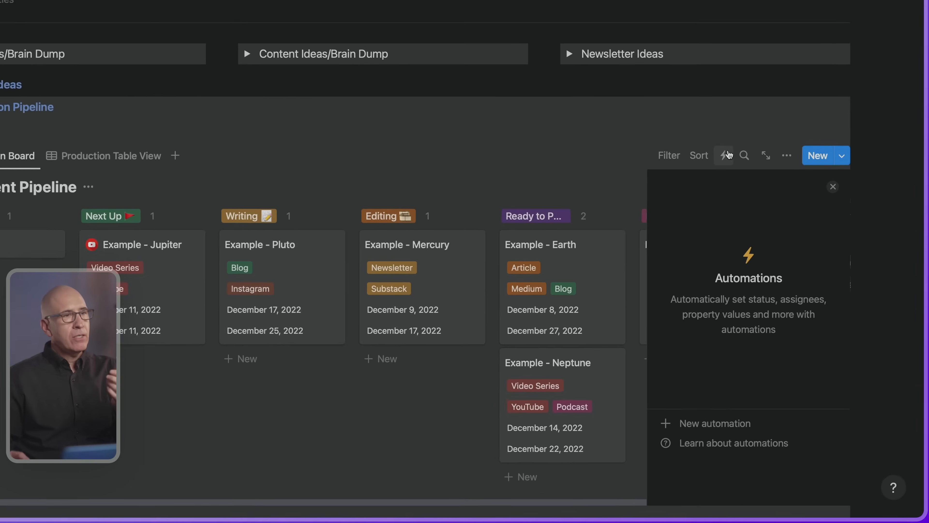
pyautogui.click(733, 418)
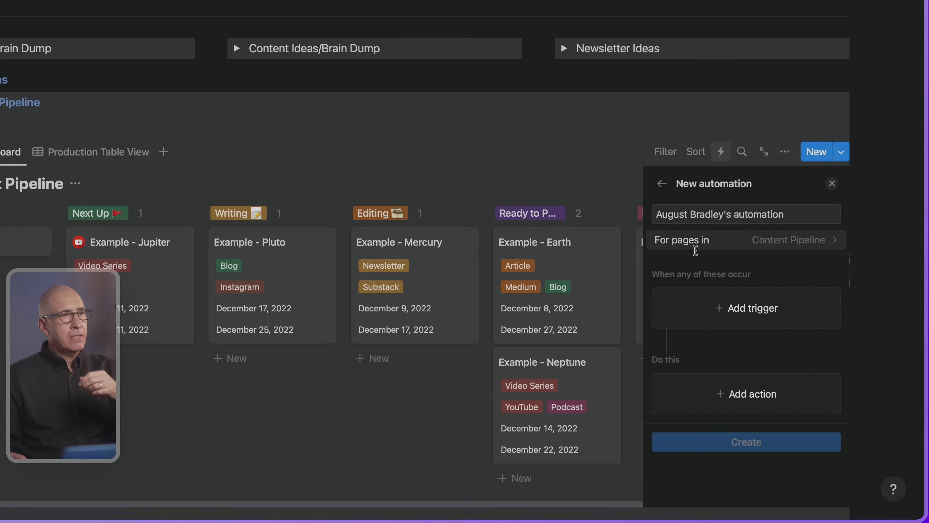
pyautogui.click(718, 306)
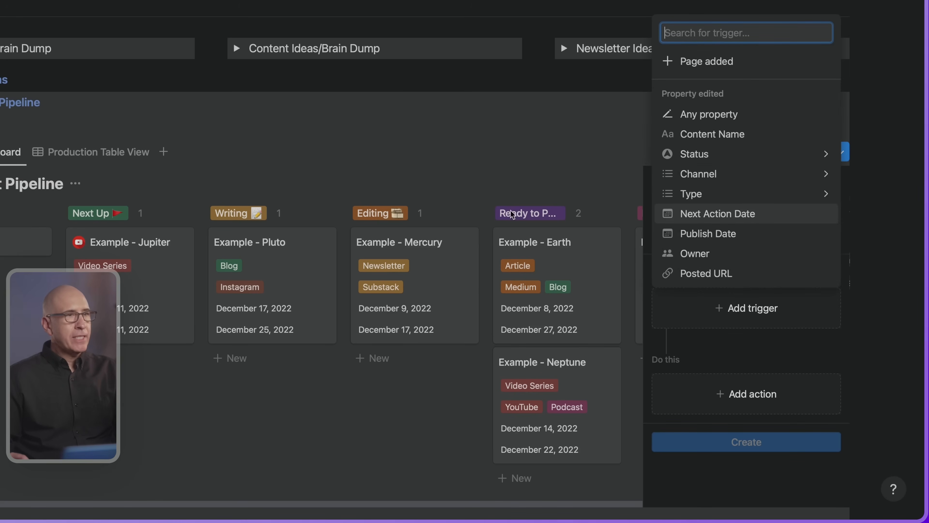
pyautogui.click(786, 156)
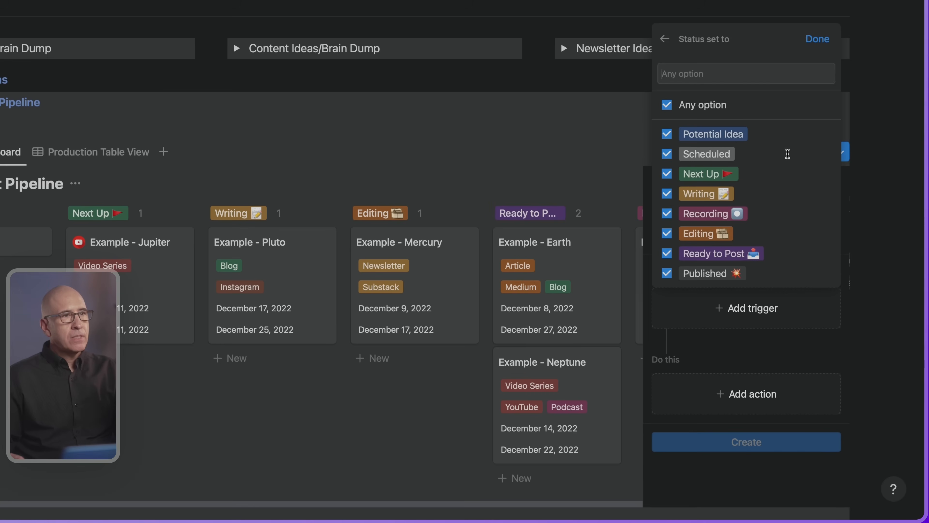
# - Restrict the new automation's Status trigger to the Editing option only
pyautogui.click(711, 233)
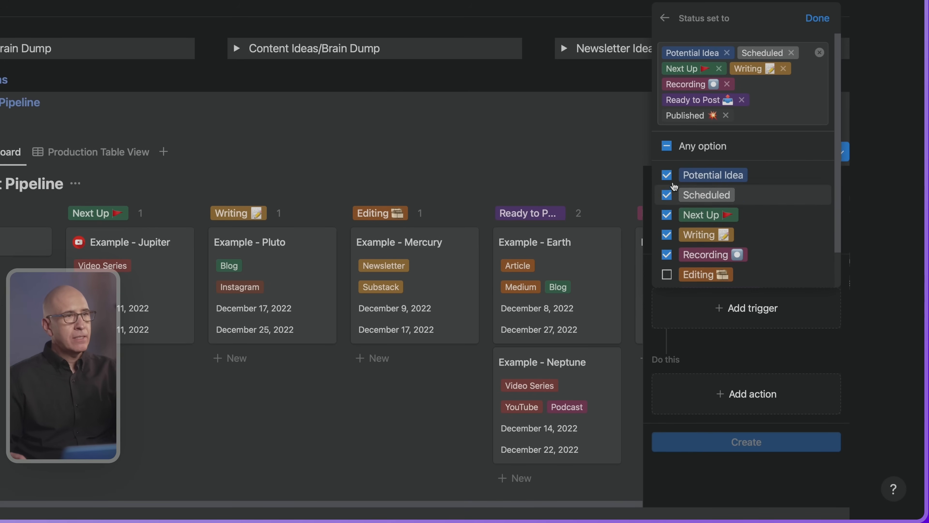
pyautogui.click(666, 175)
pyautogui.click(666, 180)
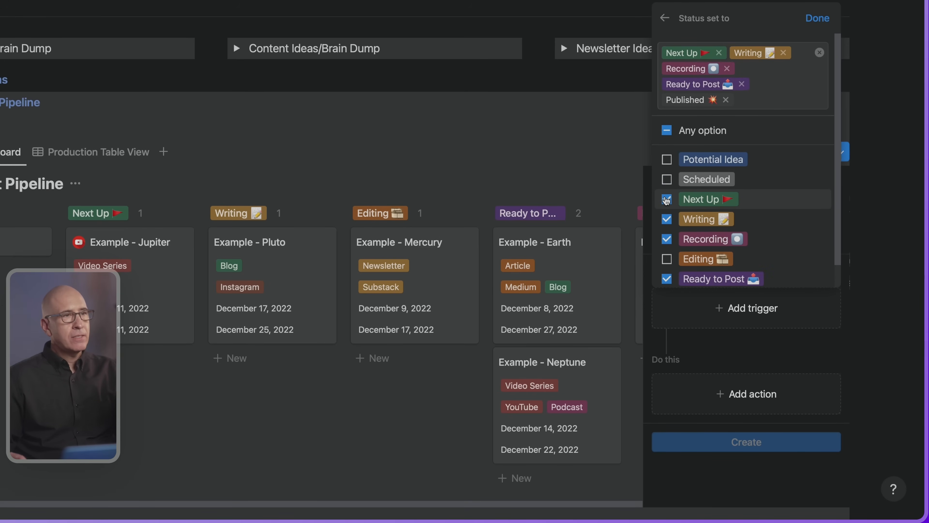
pyautogui.click(666, 200)
pyautogui.click(667, 202)
pyautogui.click(668, 221)
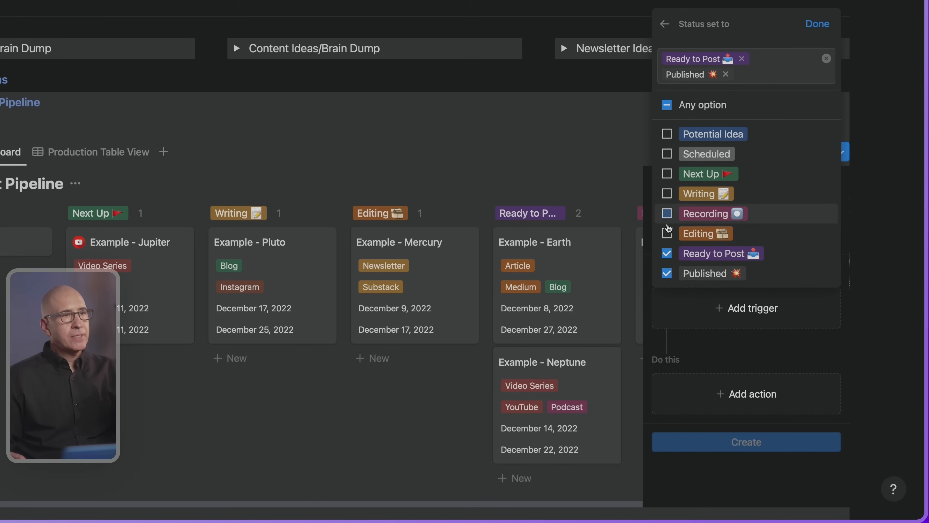
pyautogui.click(667, 233)
pyautogui.click(667, 253)
pyautogui.click(667, 273)
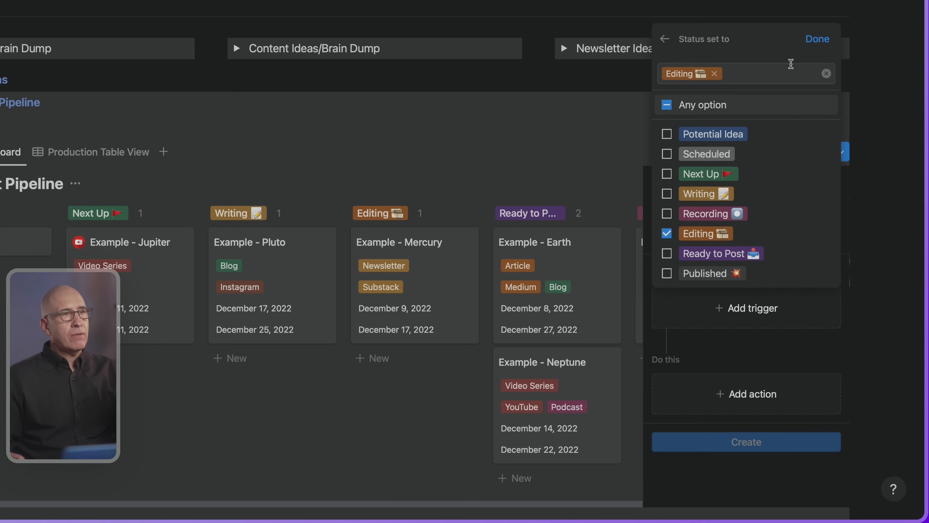
pyautogui.click(808, 41)
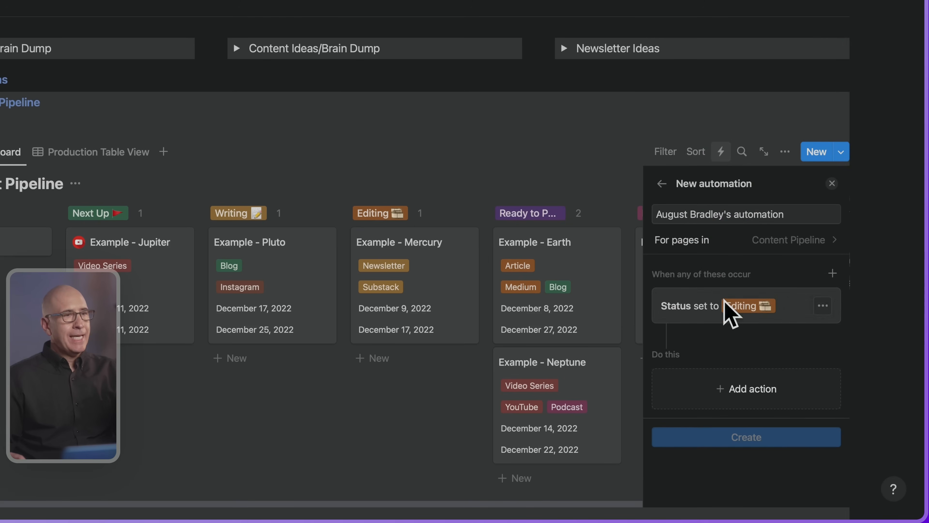
# - Look through the actions available to the automation and the properties of the Example - Mercury page
pyautogui.click(686, 380)
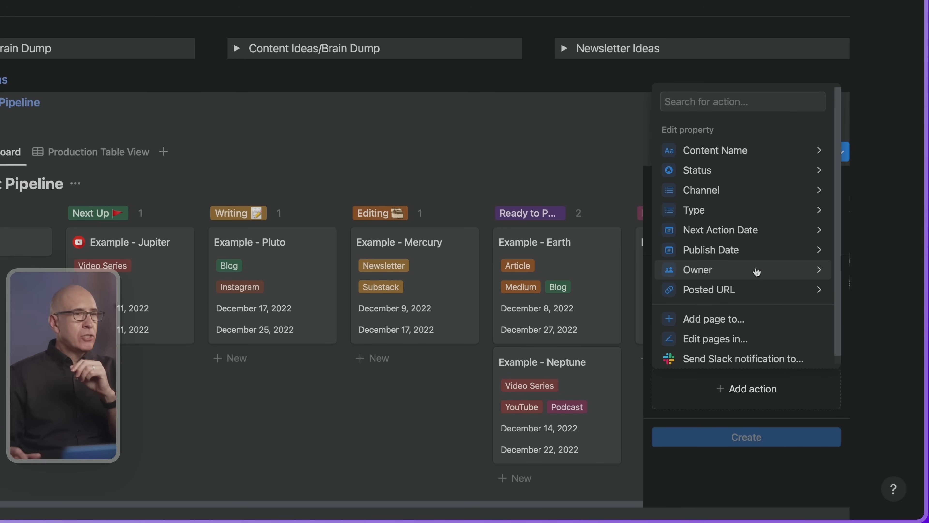
pyautogui.click(404, 167)
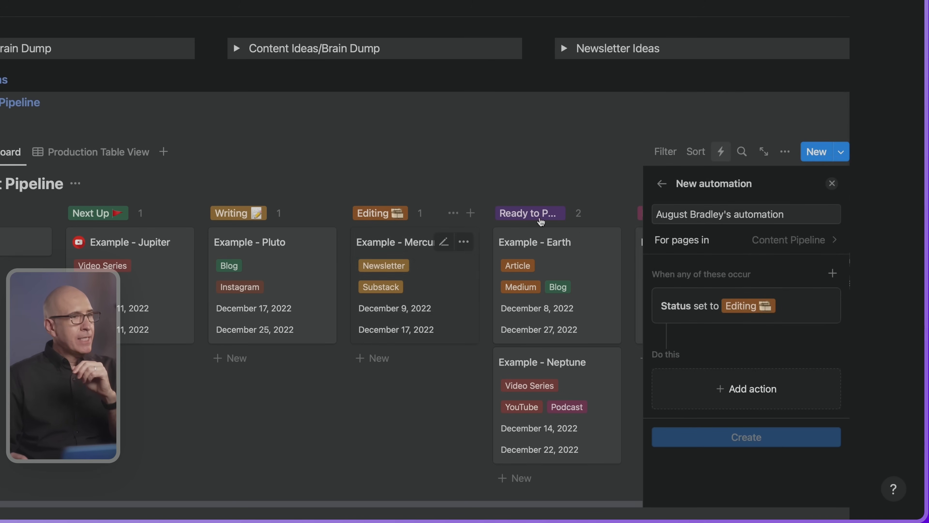
pyautogui.click(420, 256)
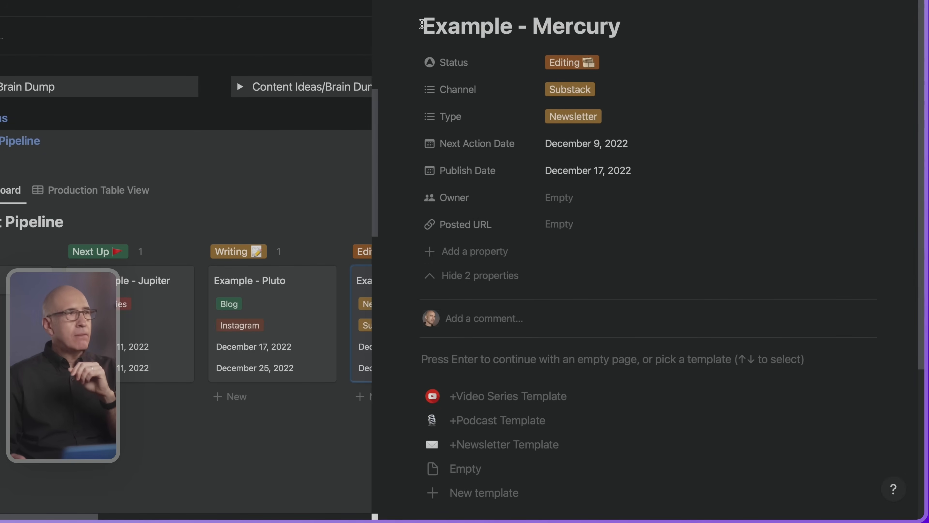
pyautogui.click(377, 37)
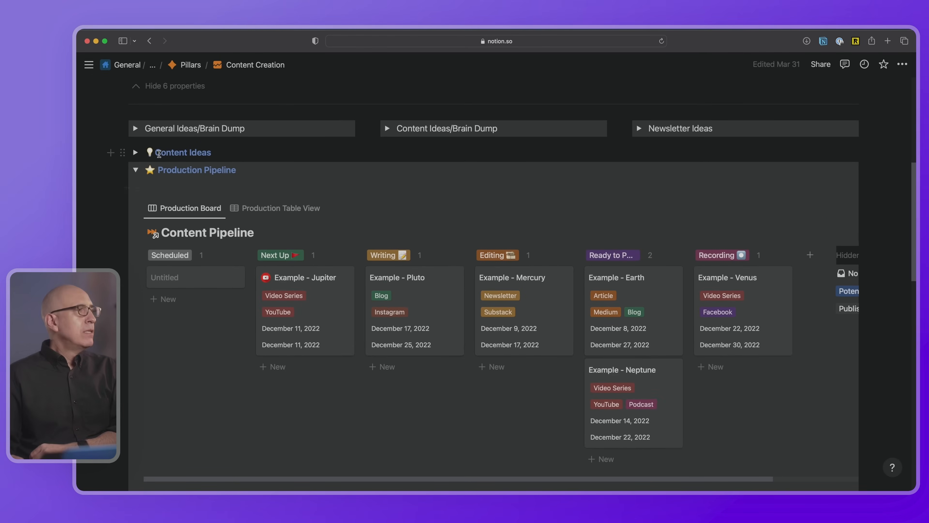
# - Collapse the Production Pipeline section and go through the PPV Command Center to the Projects database
pyautogui.click(136, 170)
pyautogui.scroll(5, 137, 173)
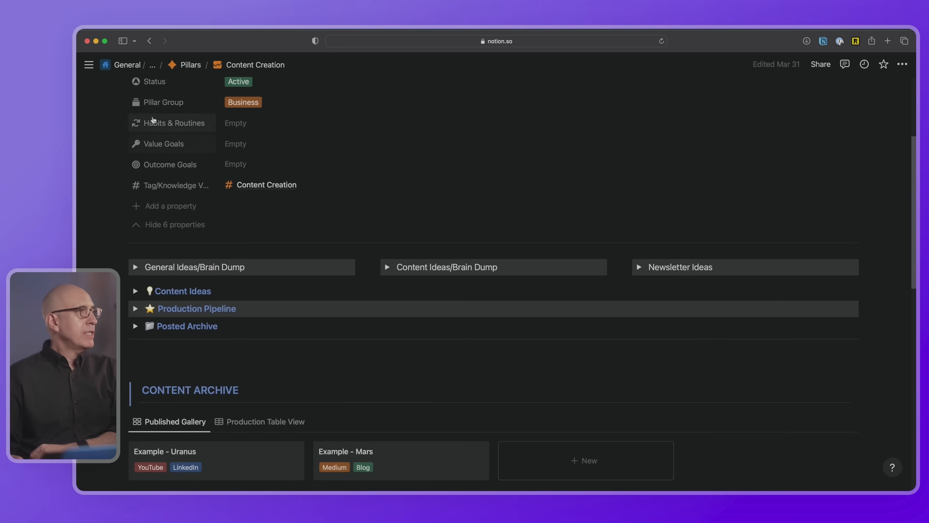
pyautogui.click(151, 66)
pyautogui.click(154, 84)
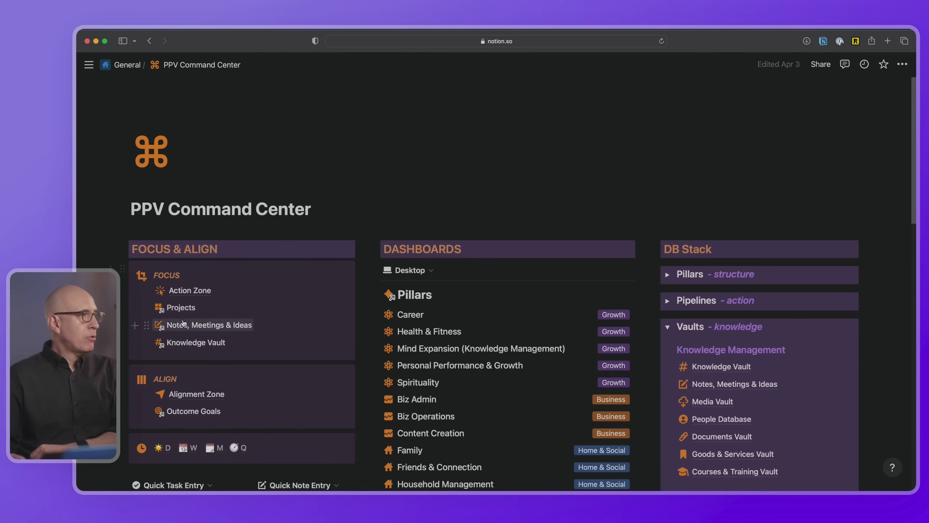
pyautogui.click(181, 307)
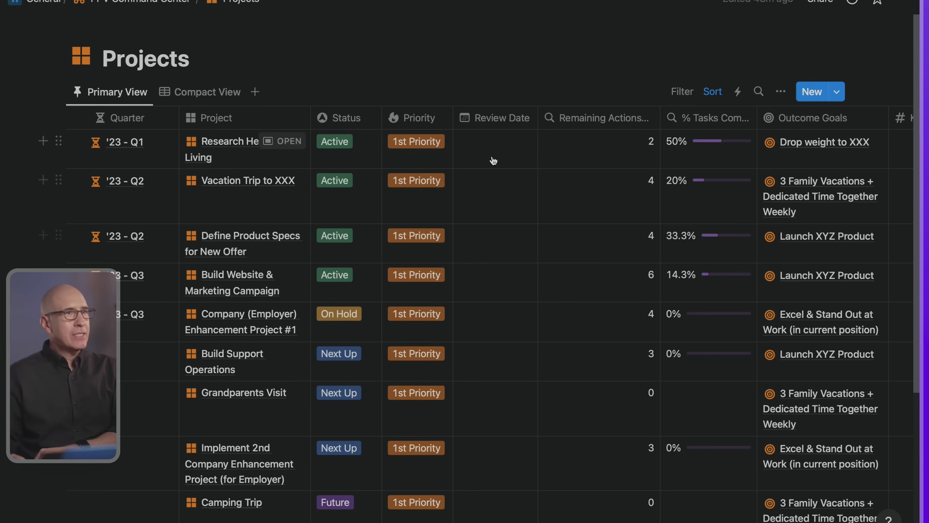
# - Start a new automation for the Projects database and name it New XYZ Project
pyautogui.click(739, 95)
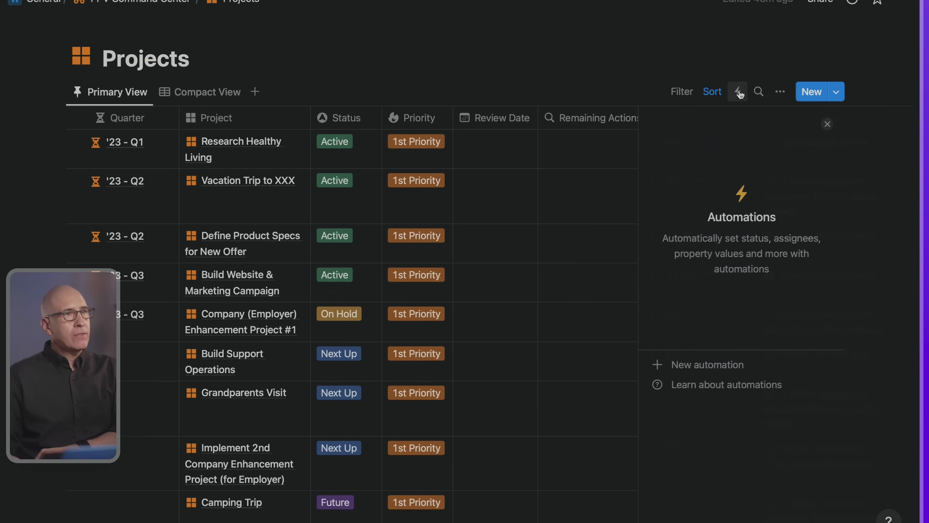
pyautogui.click(714, 369)
pyautogui.click(679, 158)
pyautogui.write('New Projec')
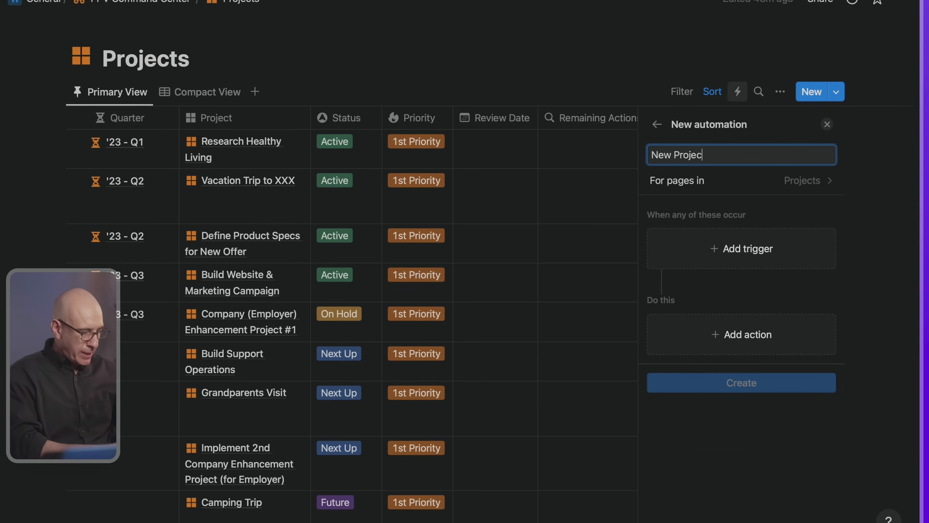
pyautogui.press('Left')
pyautogui.press('Left')
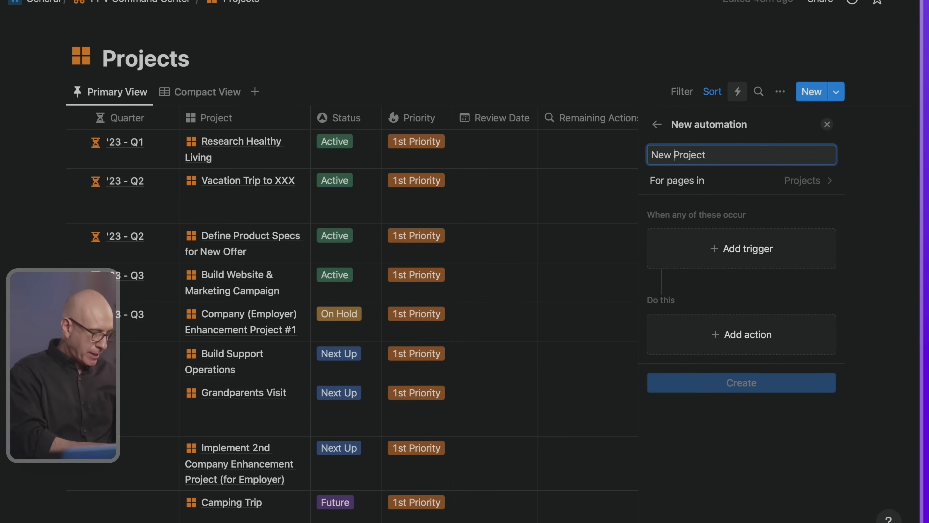
pyautogui.write('XYZ')
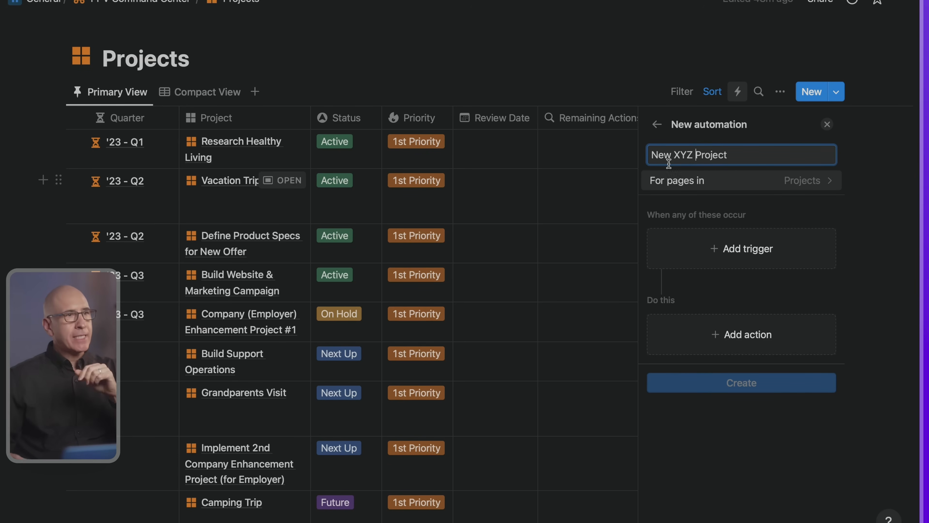
# - Trigger the automation when a page is added and limit it to pages in the Primary View
pyautogui.click(732, 262)
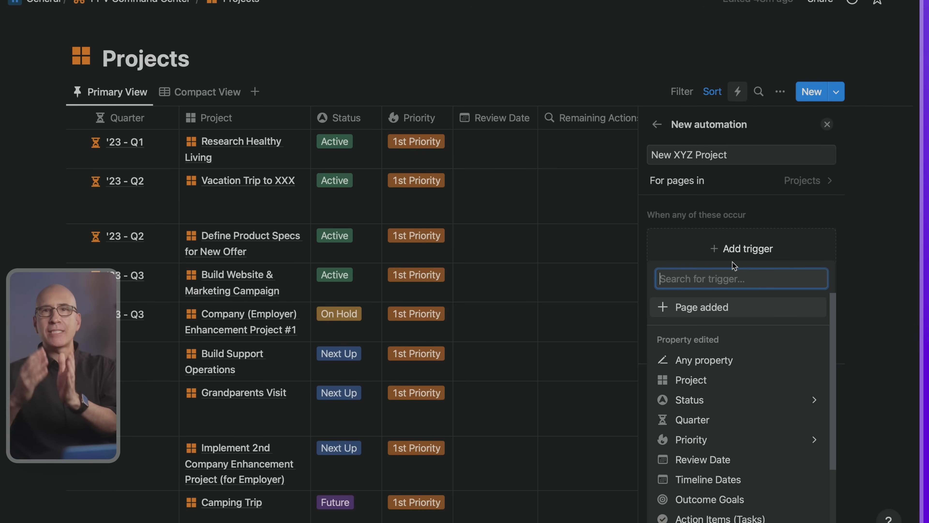
pyautogui.click(720, 309)
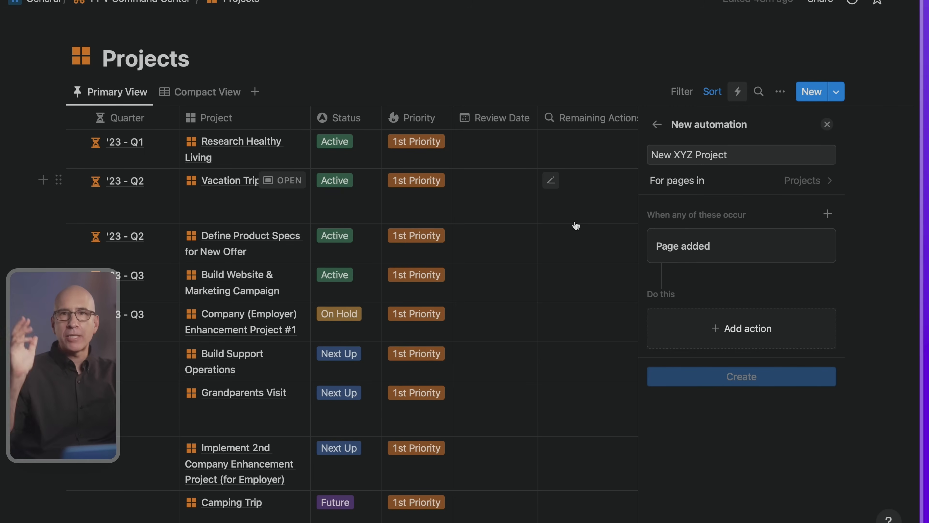
pyautogui.click(731, 181)
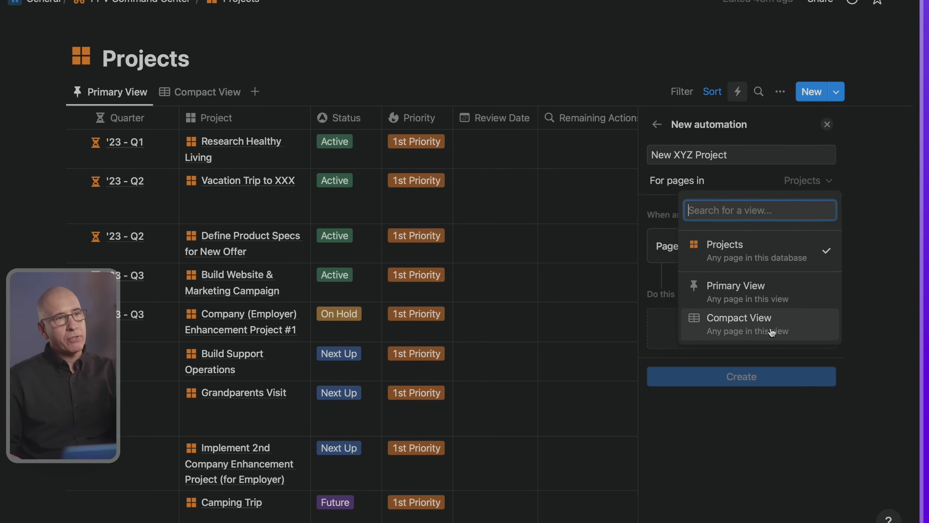
pyautogui.click(740, 289)
# - Add an action that adds a page titled Action 1 to the Action Items database
pyautogui.click(712, 331)
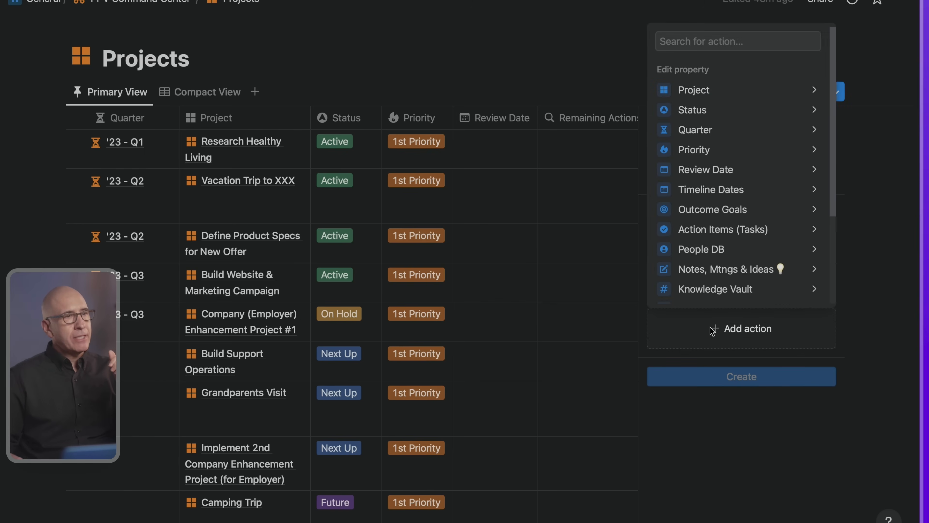
pyautogui.scroll(-5, 701, 138)
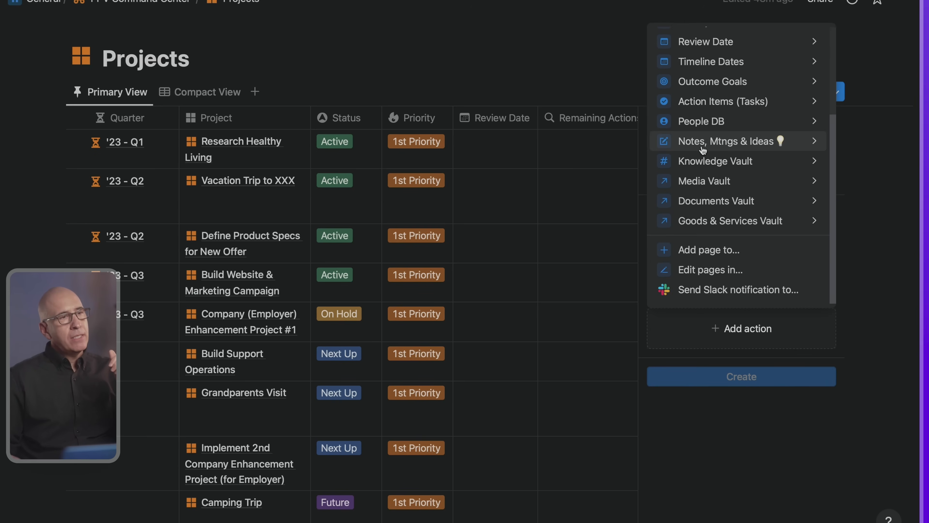
pyautogui.click(701, 251)
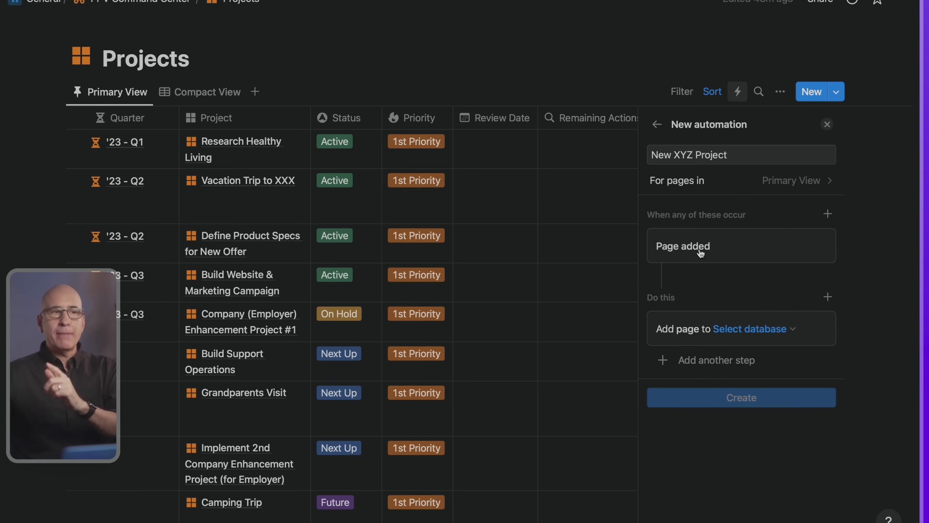
pyautogui.click(772, 330)
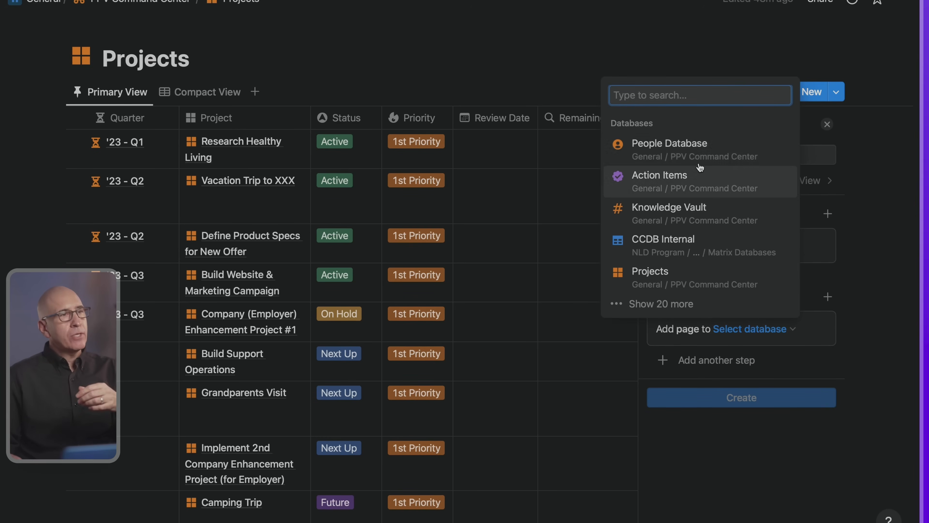
pyautogui.click(684, 183)
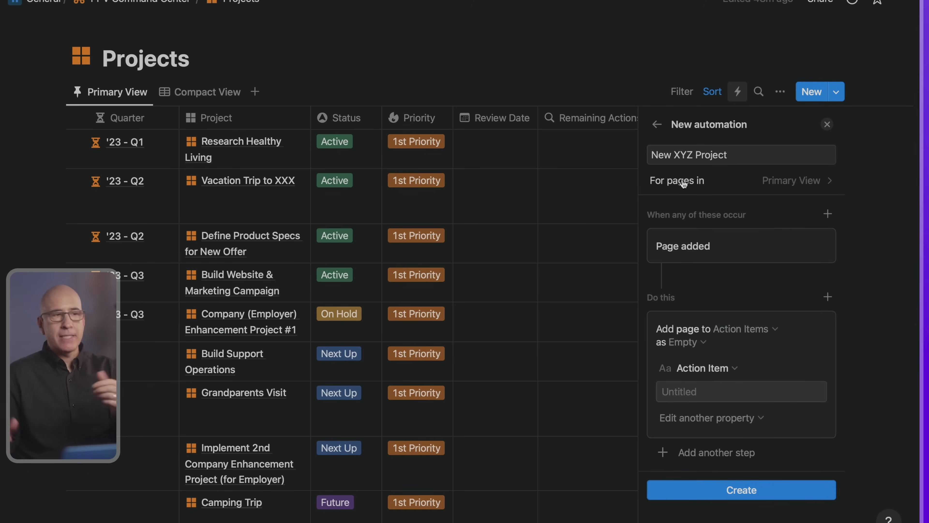
pyautogui.click(693, 389)
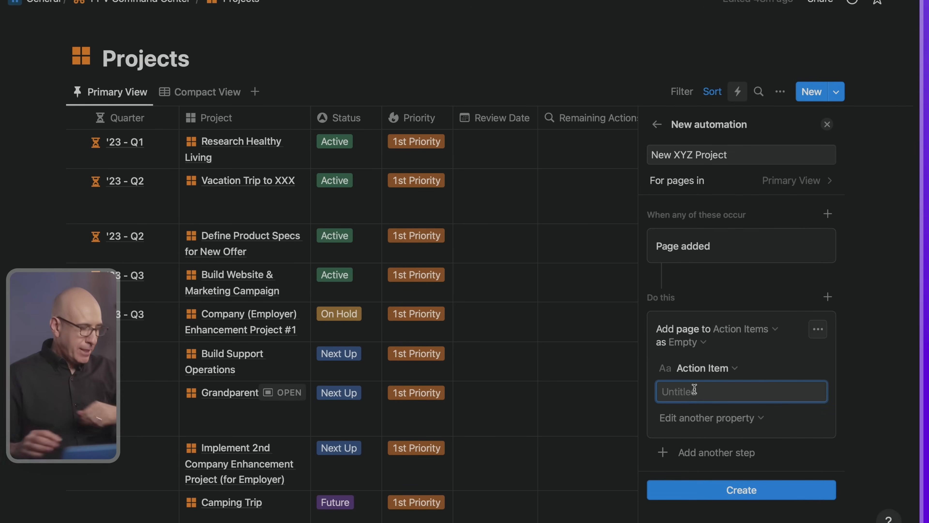
pyautogui.write('Action 1')
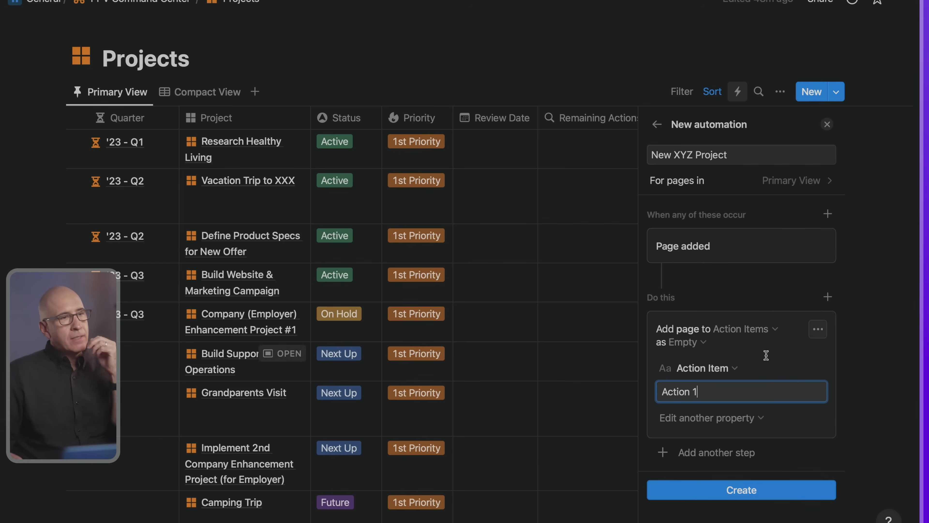
# - Have the Action 1 page created with Status set to Active and Priority set to Immediate
pyautogui.click(723, 419)
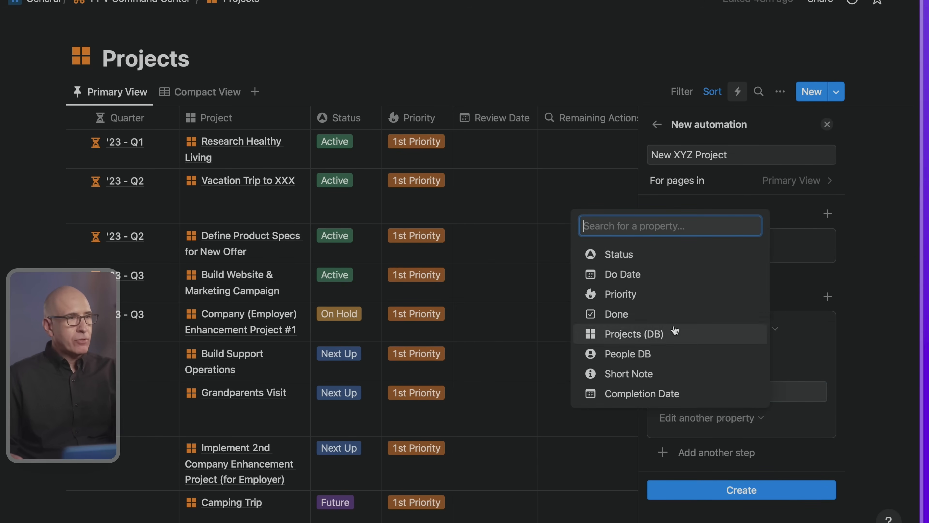
pyautogui.click(585, 254)
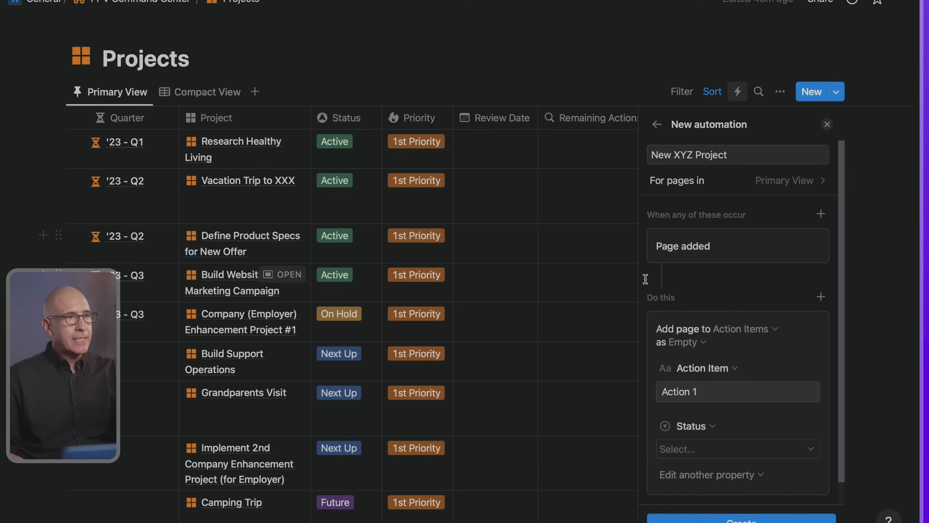
pyautogui.scroll(-1, 705, 395)
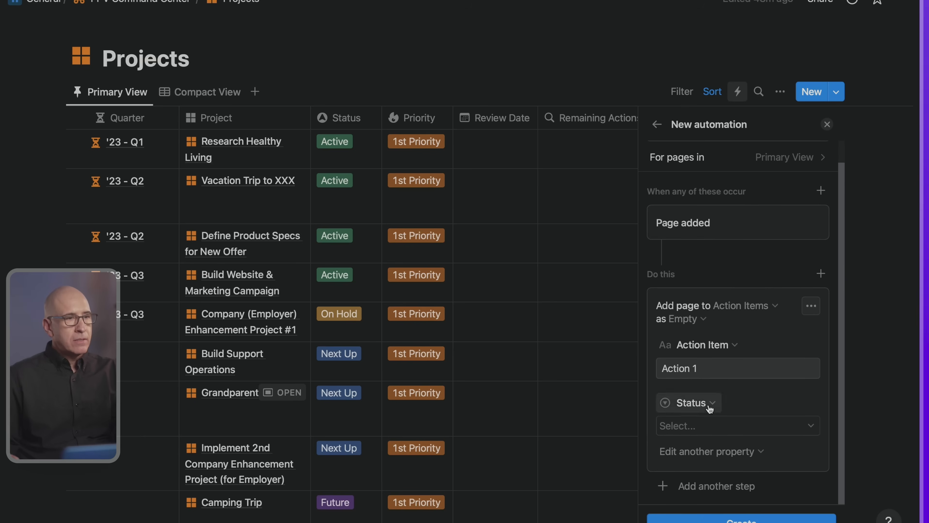
pyautogui.click(786, 425)
pyautogui.click(667, 283)
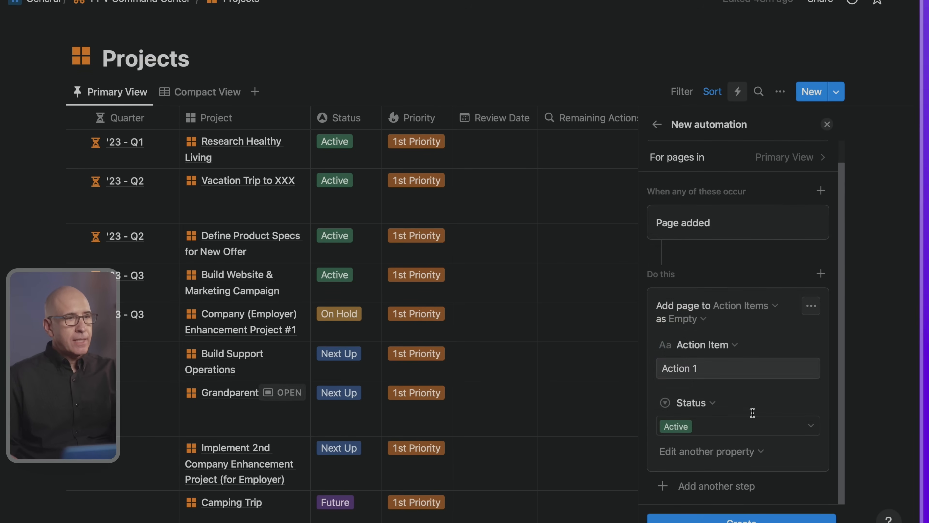
pyautogui.click(711, 448)
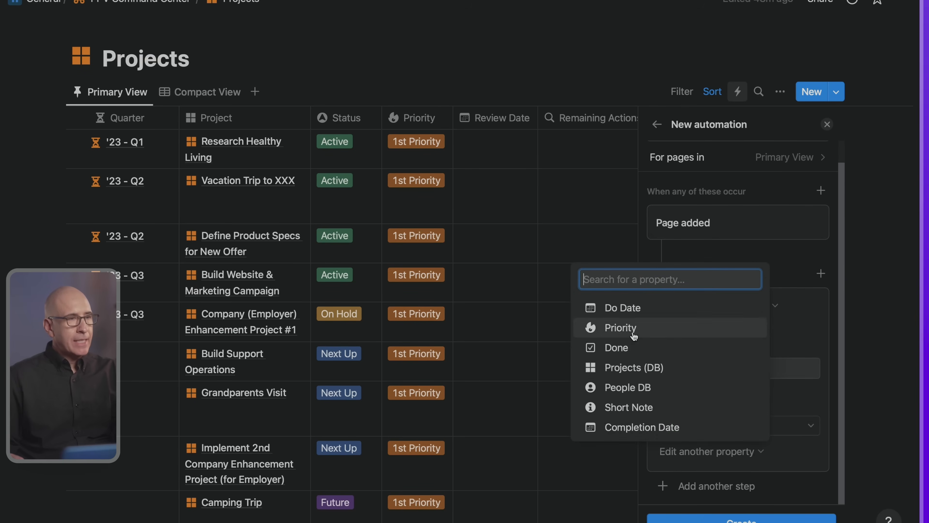
pyautogui.click(628, 328)
pyautogui.click(709, 482)
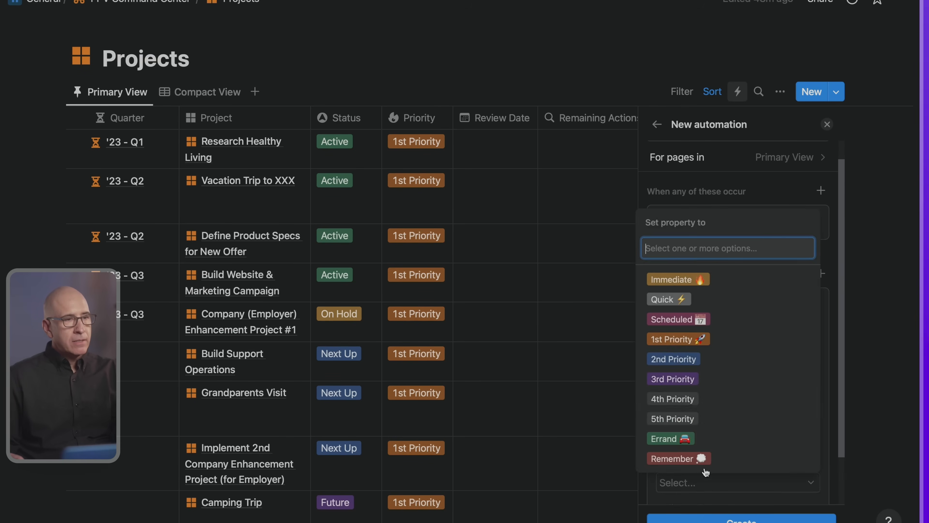
pyautogui.click(672, 281)
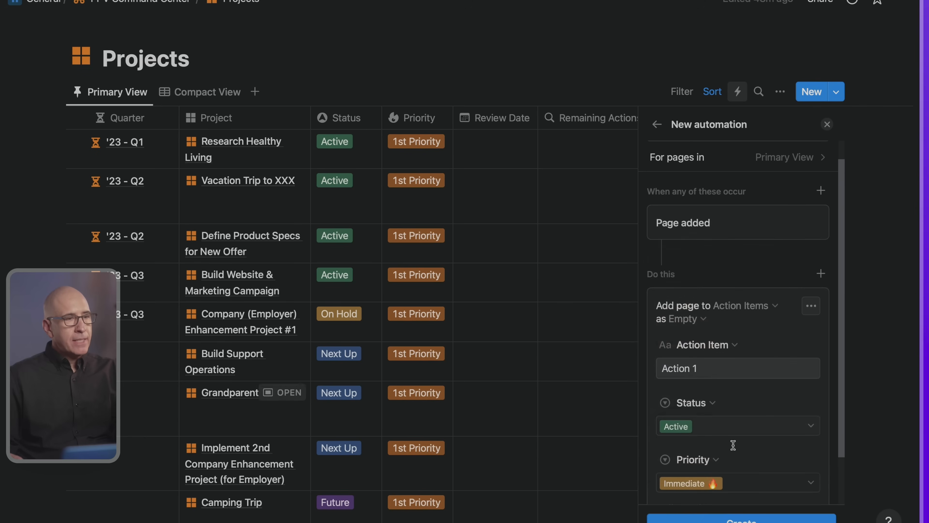
# - Add the Do Date property to the Action 1 page and set it to Today
pyautogui.scroll(-2, 733, 442)
pyautogui.click(724, 452)
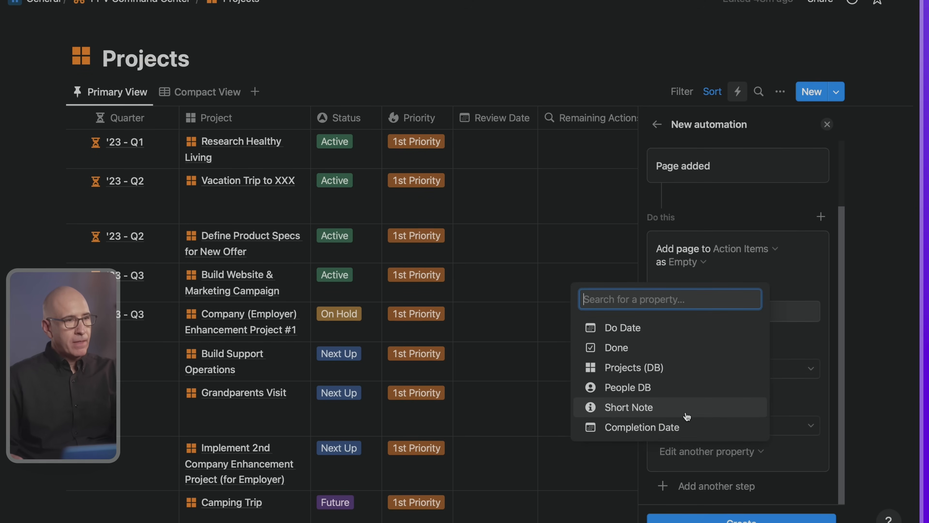
pyautogui.click(640, 329)
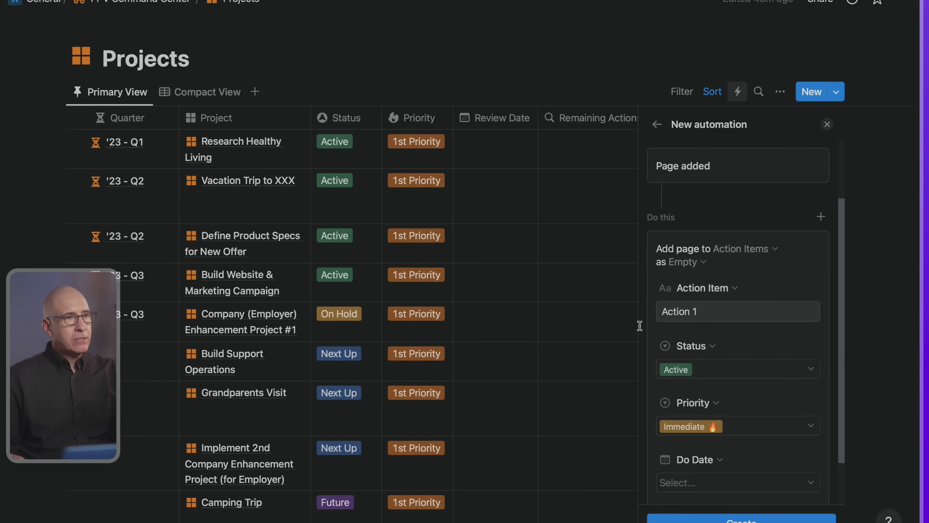
pyautogui.click(704, 460)
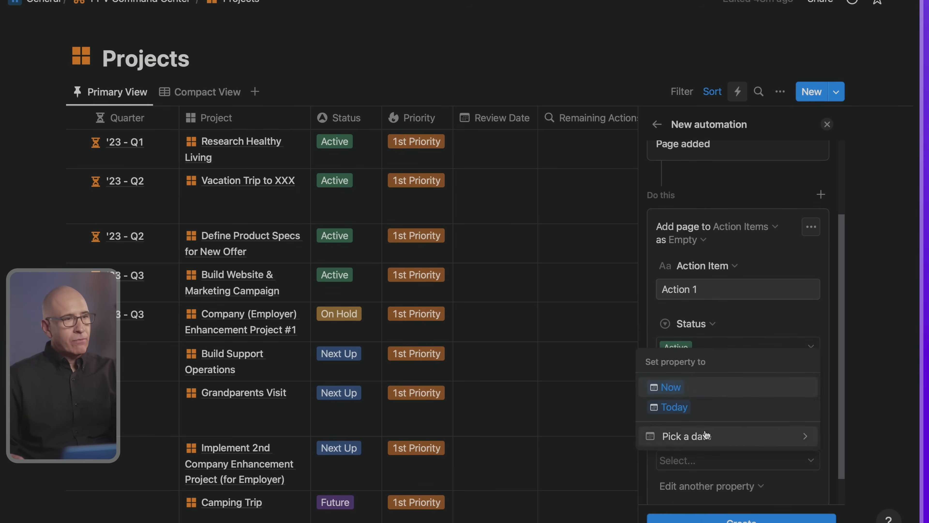
pyautogui.click(707, 409)
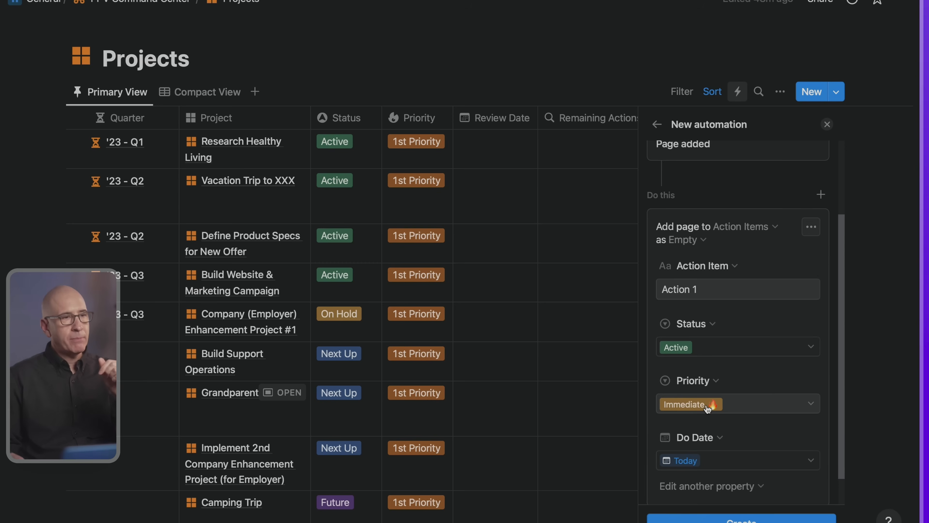
# - Add a second automation step that adds a page titled Action 2 to the Action Items database
pyautogui.scroll(-2, 741, 453)
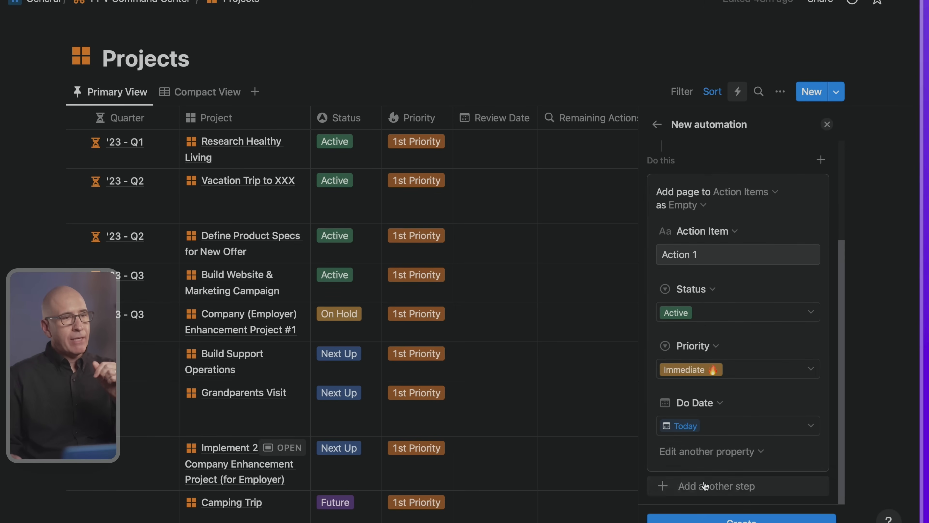
pyautogui.click(690, 488)
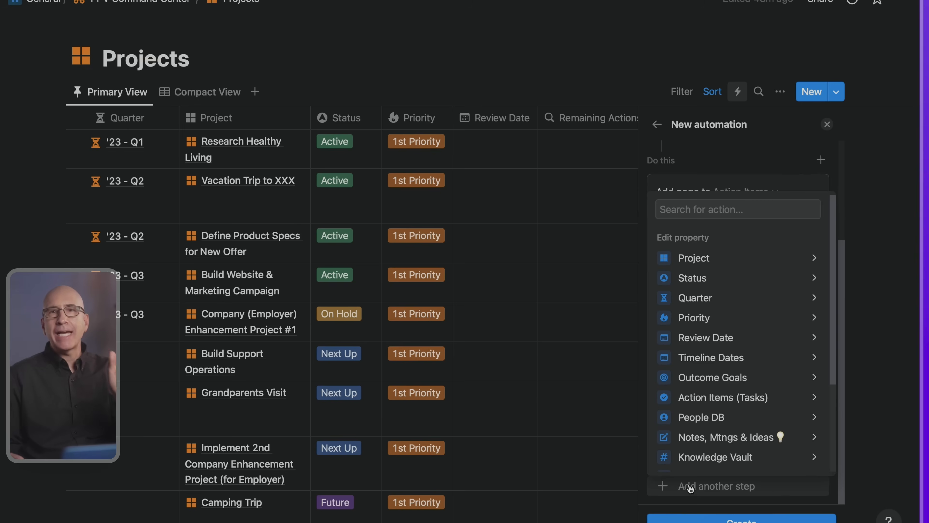
pyautogui.scroll(-4, 736, 305)
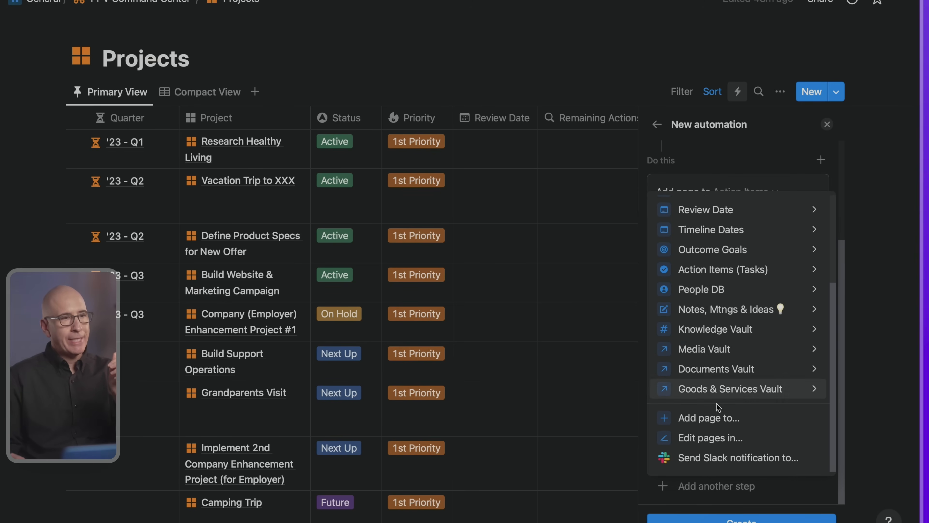
pyautogui.click(710, 419)
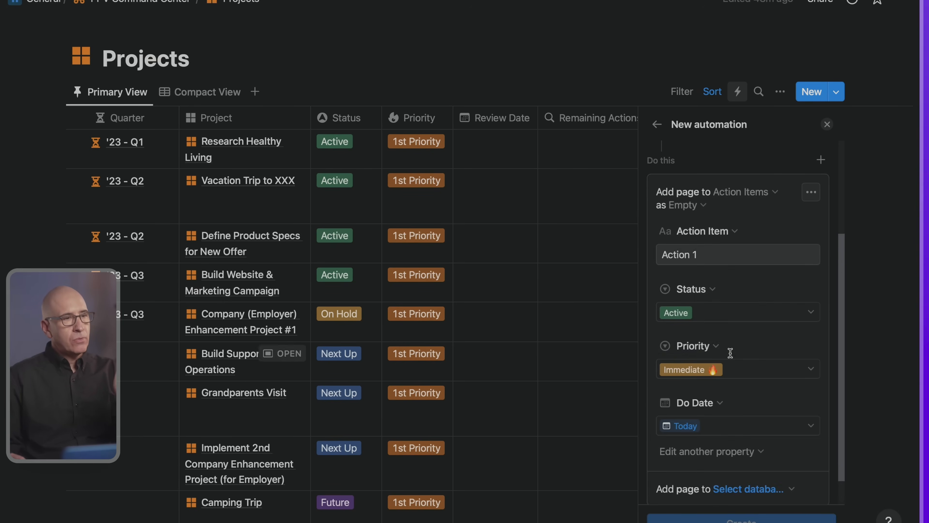
pyautogui.scroll(-1, 730, 353)
pyautogui.click(746, 455)
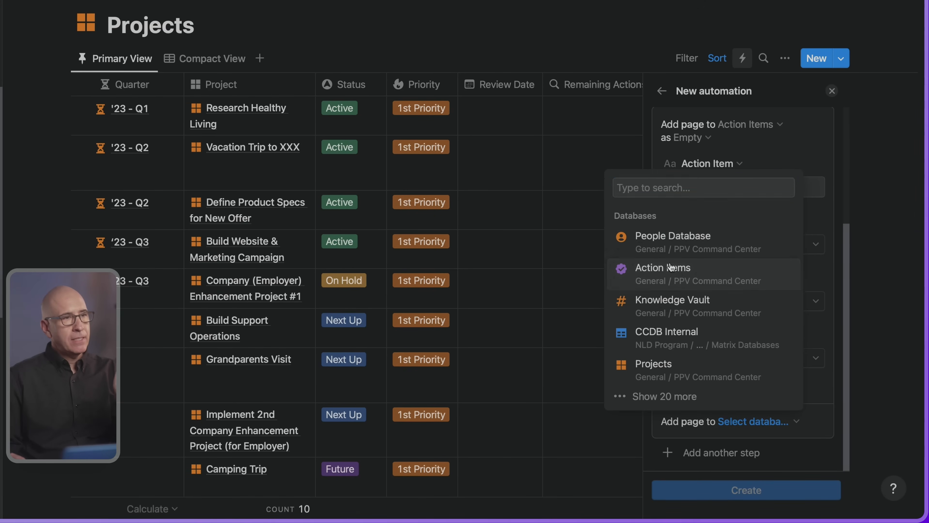
pyautogui.click(670, 268)
pyautogui.scroll(-2, 732, 389)
pyautogui.scroll(-1, 732, 389)
pyautogui.click(707, 390)
pyautogui.write('Action 2')
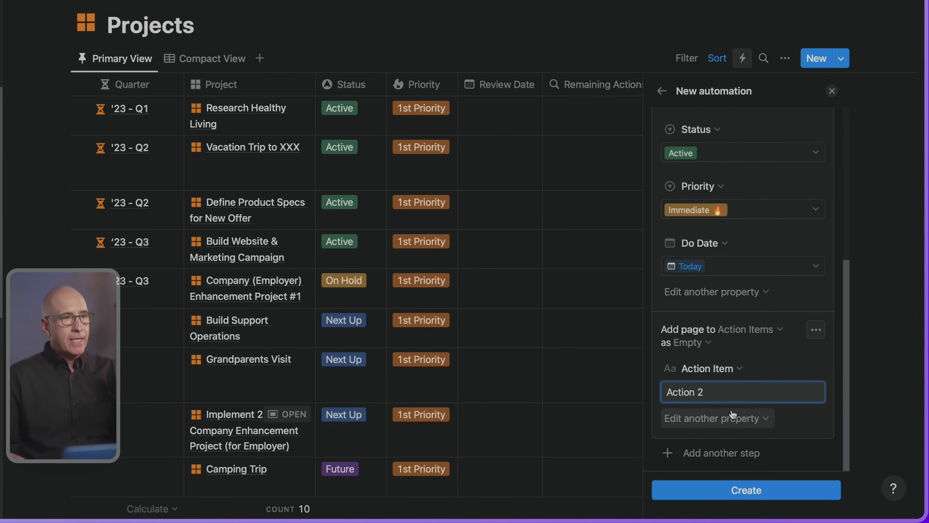
# - Add the Status property to the Action 2 page and set it to Next Up
pyautogui.click(676, 418)
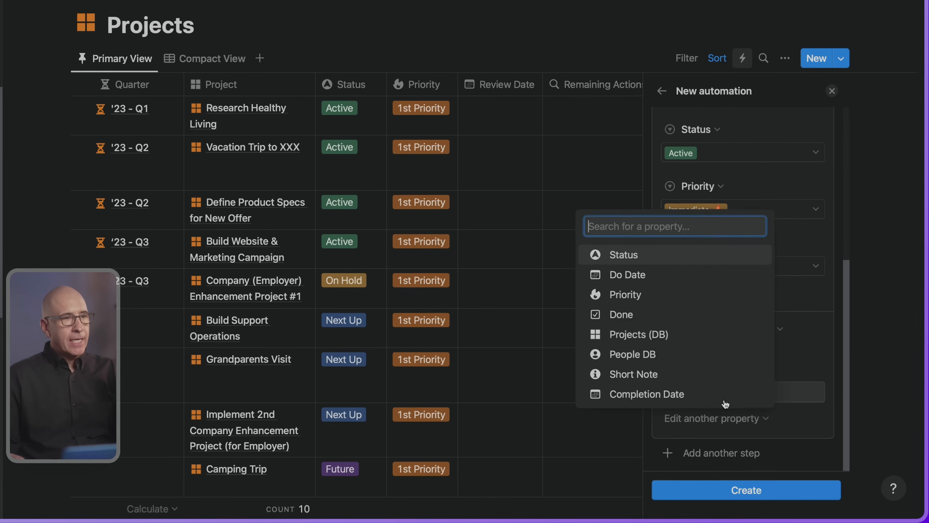
pyautogui.click(640, 273)
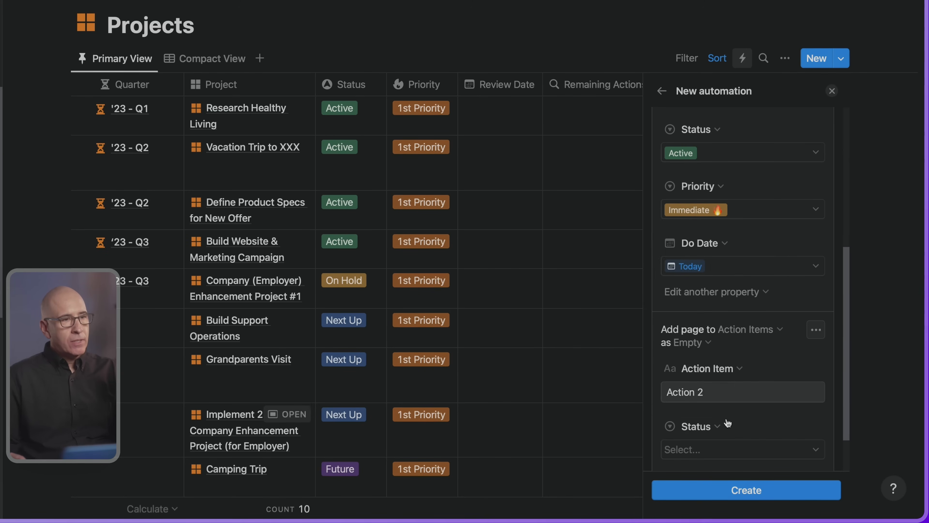
pyautogui.scroll(-1, 731, 423)
pyautogui.click(708, 425)
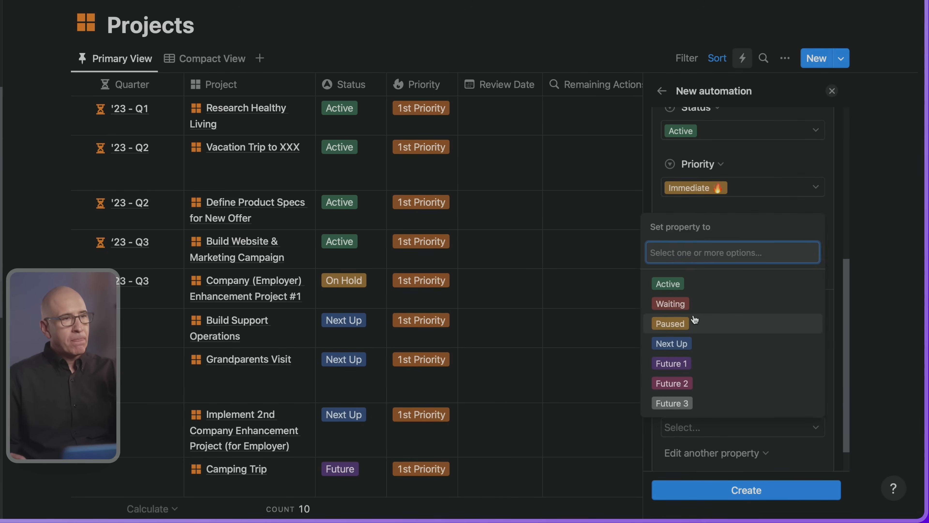
pyautogui.click(682, 343)
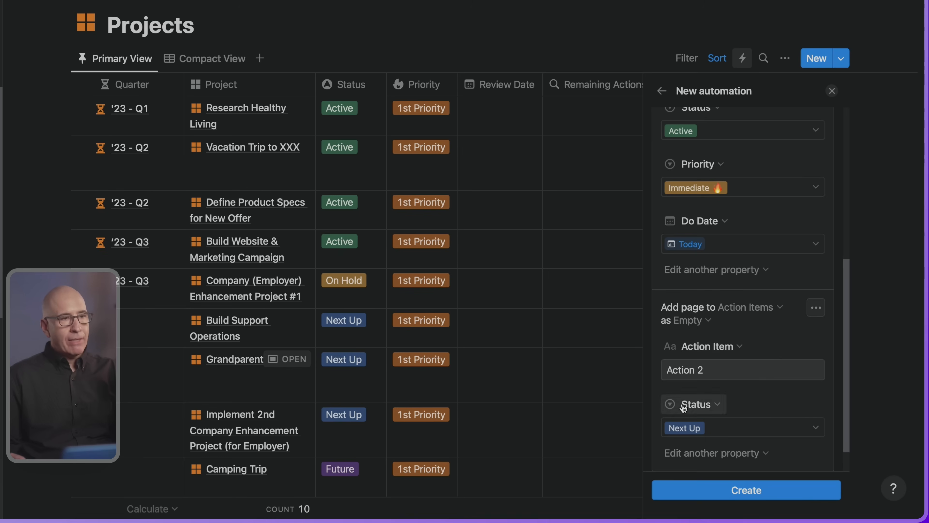
# - Add the Priority property to the Action 2 page and set it to Quick
pyautogui.scroll(-1, 763, 393)
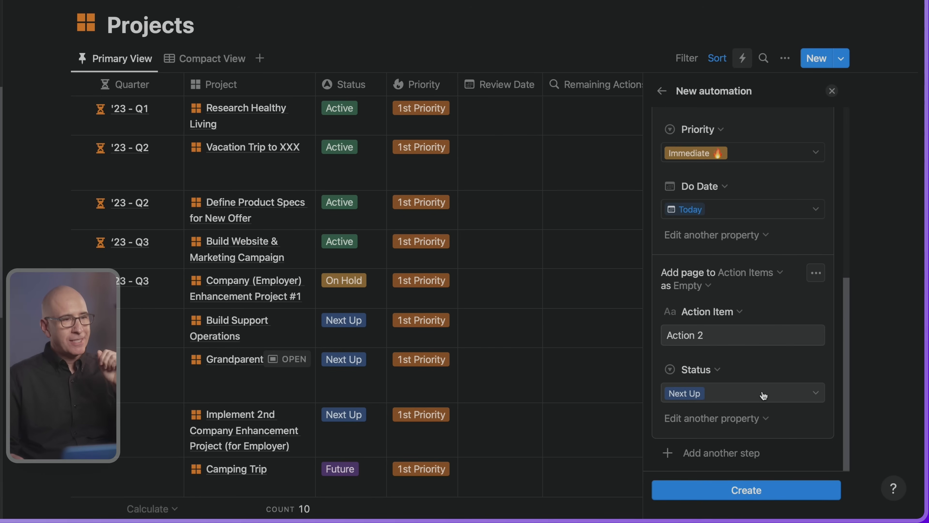
pyautogui.click(723, 417)
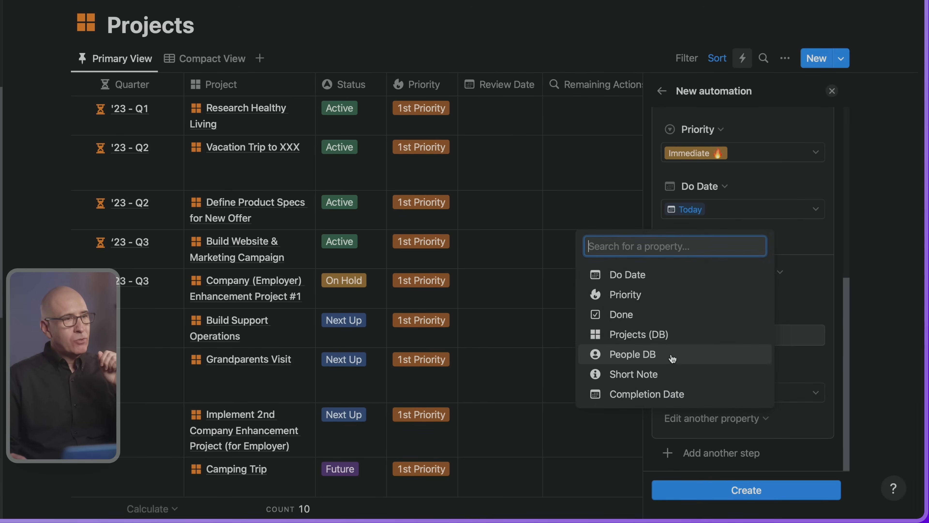
pyautogui.click(637, 295)
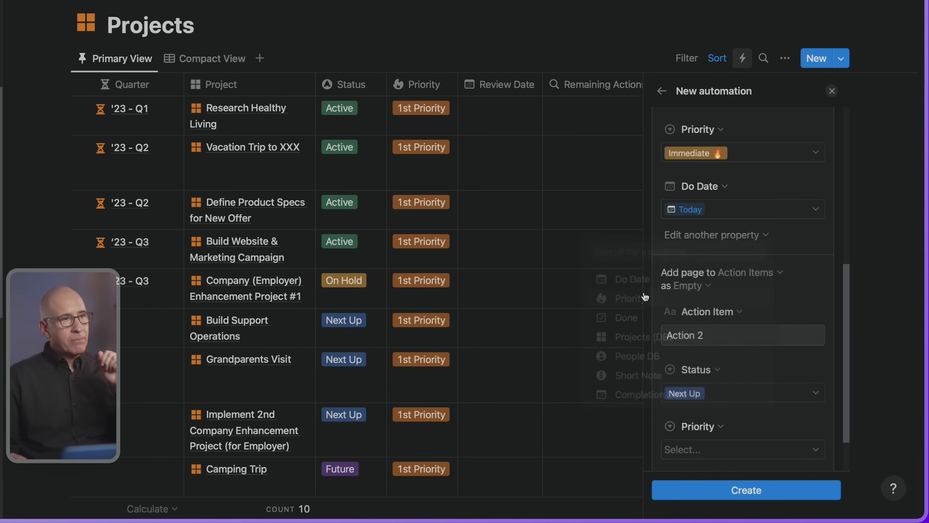
pyautogui.click(728, 446)
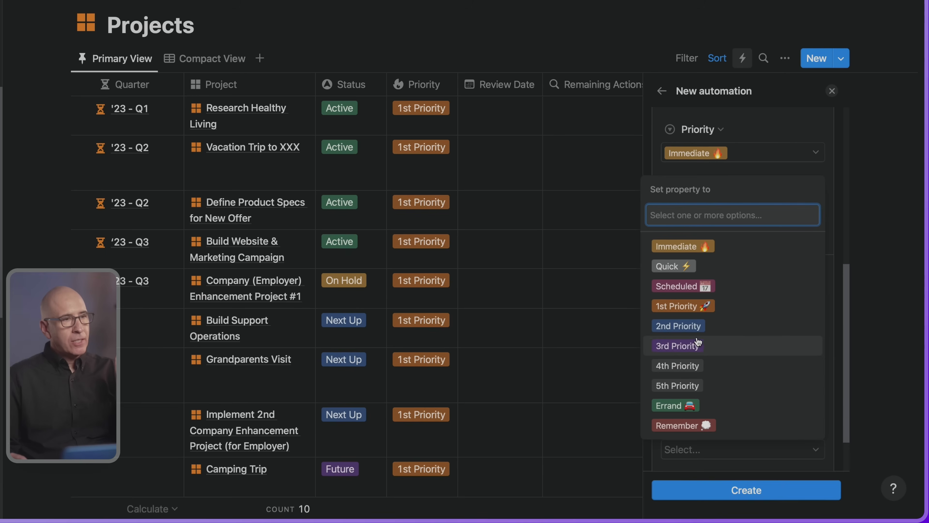
pyautogui.click(673, 266)
pyautogui.press('Escape')
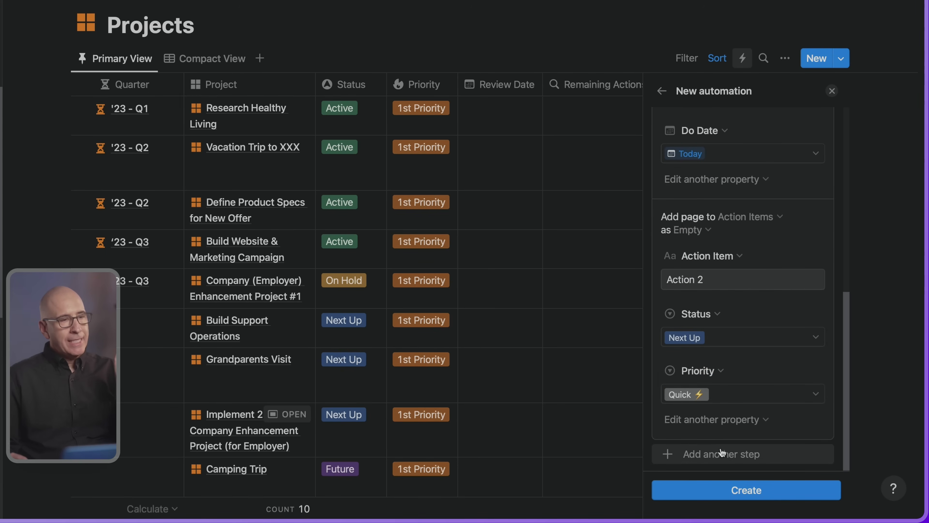
# - Add a third automation step that adds a page titled Action 3 to the Action Items database
pyautogui.click(698, 455)
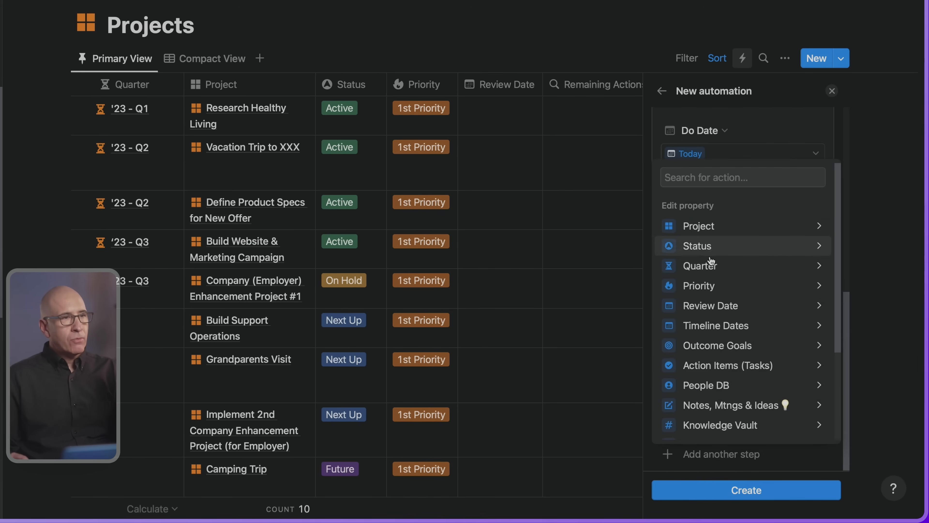
pyautogui.scroll(-3, 740, 393)
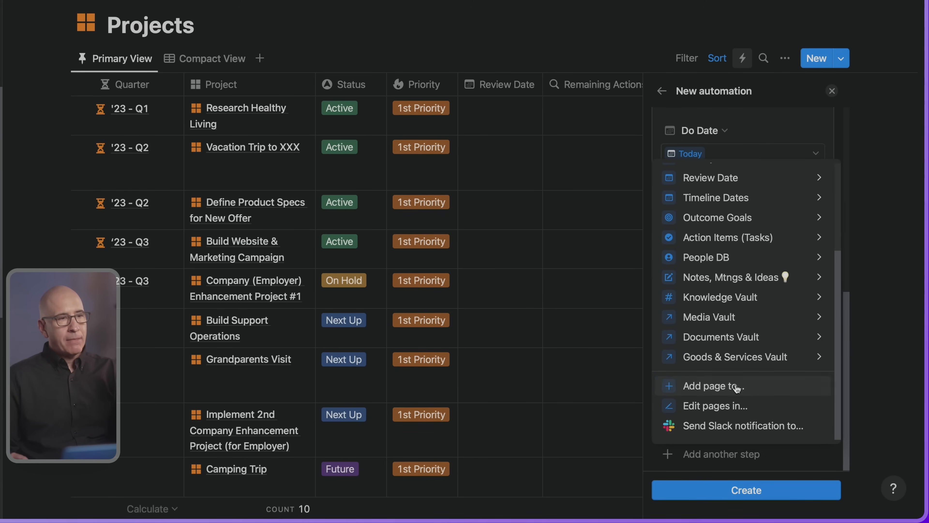
pyautogui.click(736, 387)
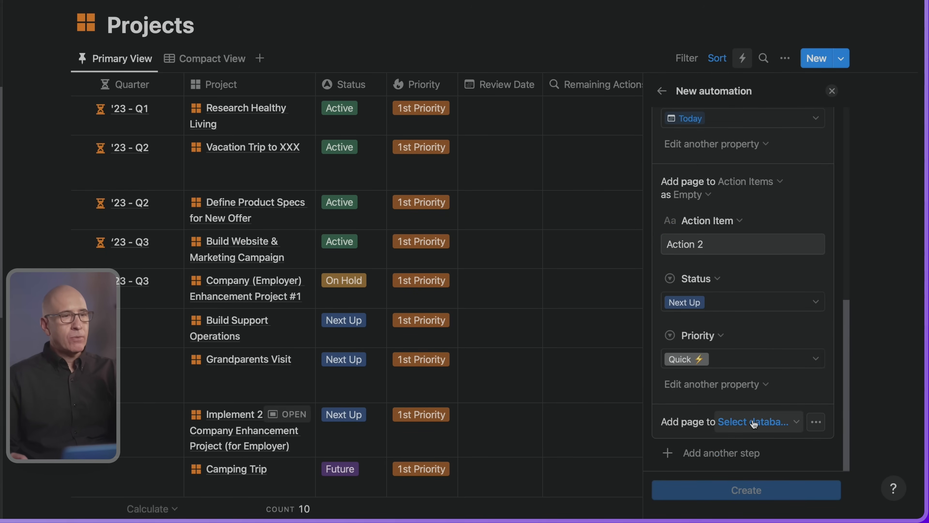
pyautogui.click(753, 423)
pyautogui.click(695, 272)
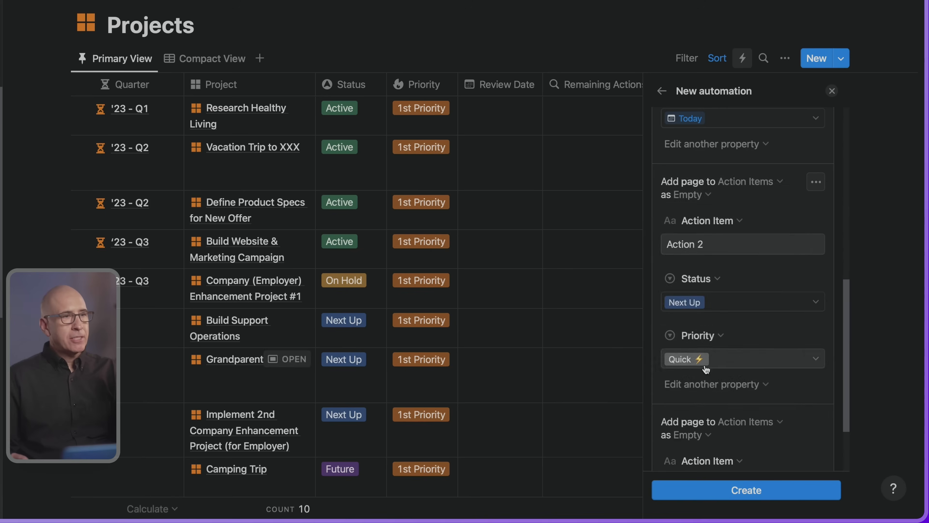
pyautogui.scroll(-3, 699, 353)
pyautogui.click(686, 392)
pyautogui.write('Action 3')
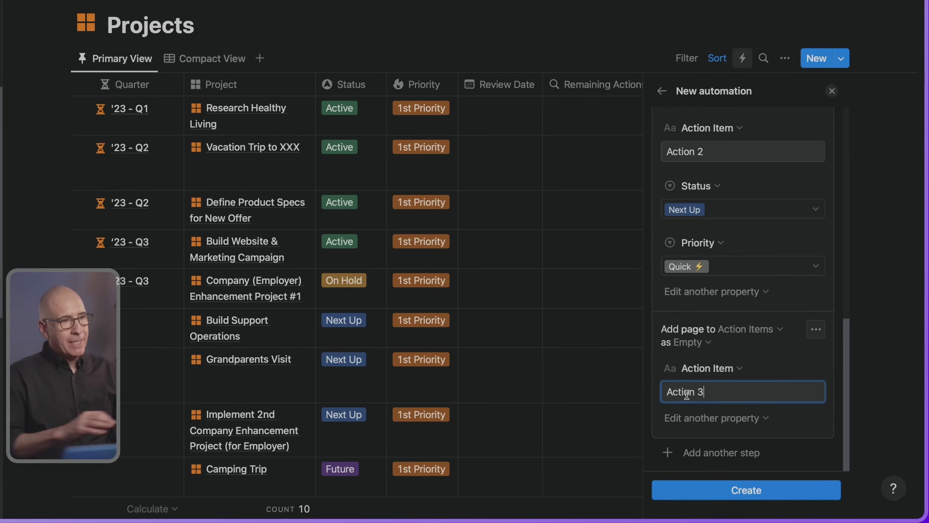
# - Set the Action 3 page's Status to Future 1 and create the automation
pyautogui.click(728, 418)
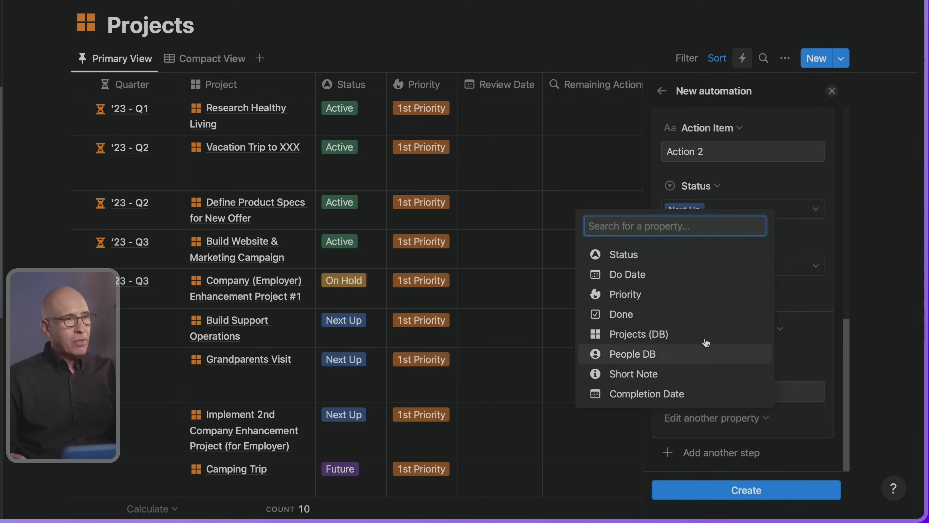
pyautogui.click(624, 254)
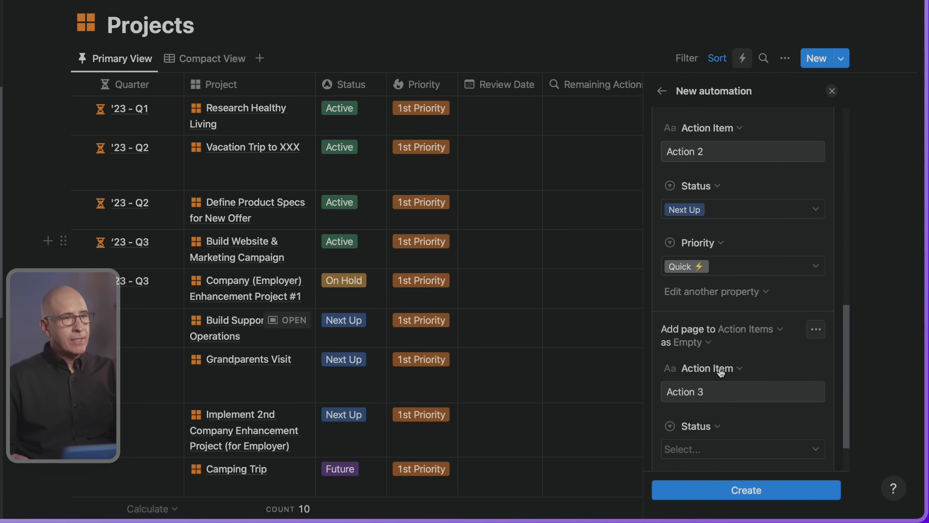
pyautogui.click(705, 391)
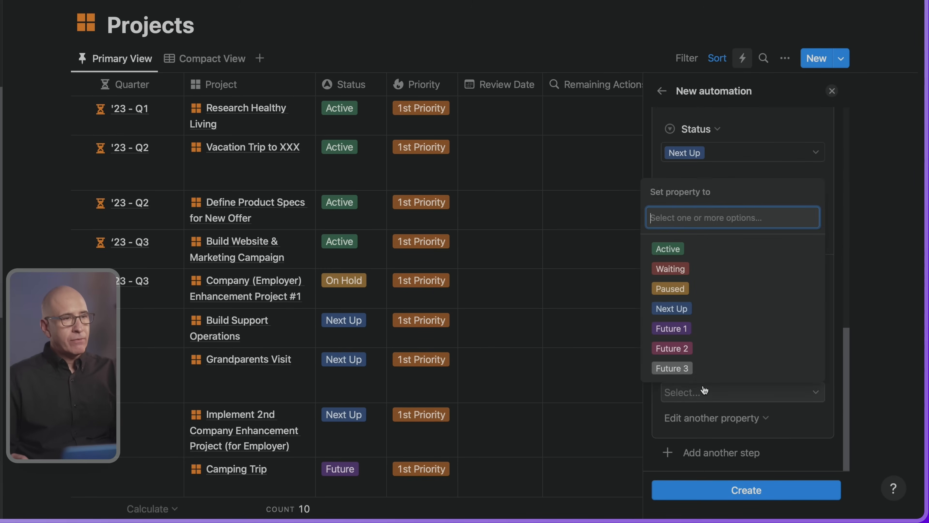
pyautogui.click(688, 327)
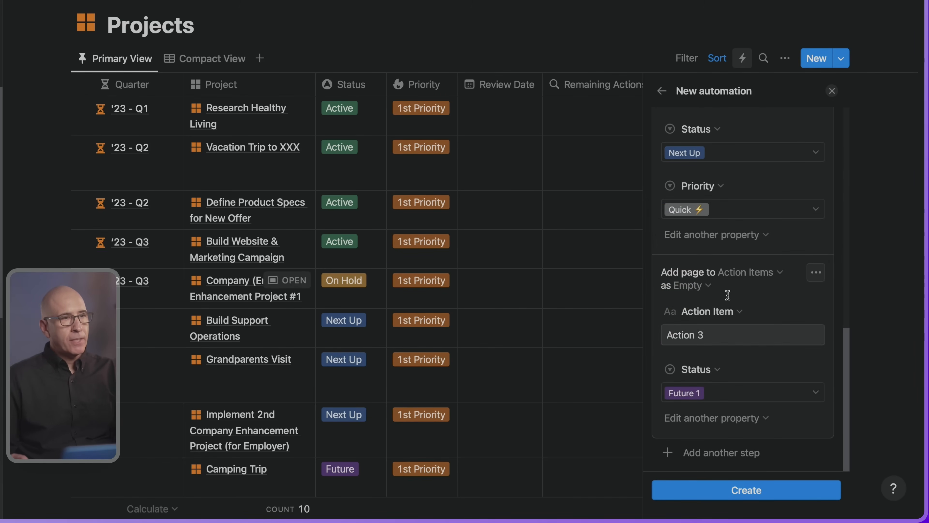
pyautogui.click(730, 490)
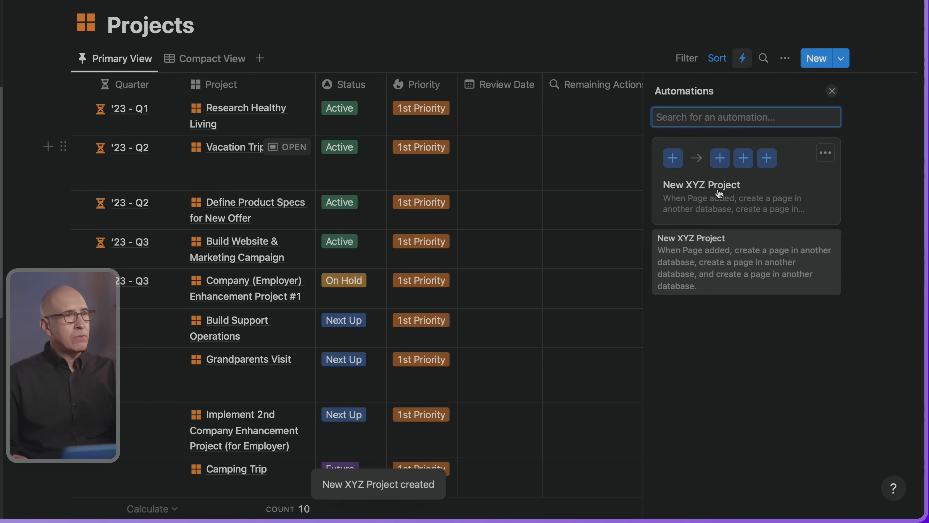
# - Reopen the New XYZ Project automation and set the Action 1 page's Projects (DB) property to This page
pyautogui.click(728, 198)
pyautogui.scroll(-5, 728, 217)
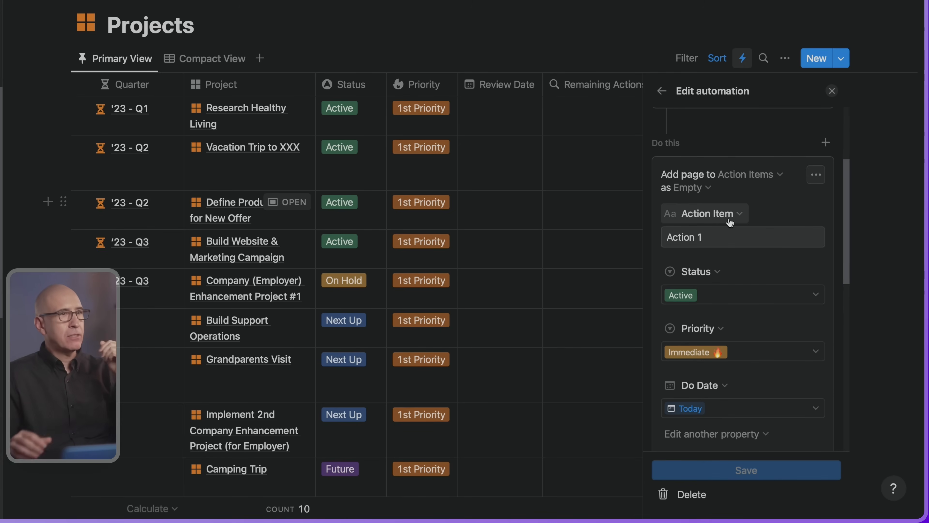
pyautogui.scroll(3, 672, 168)
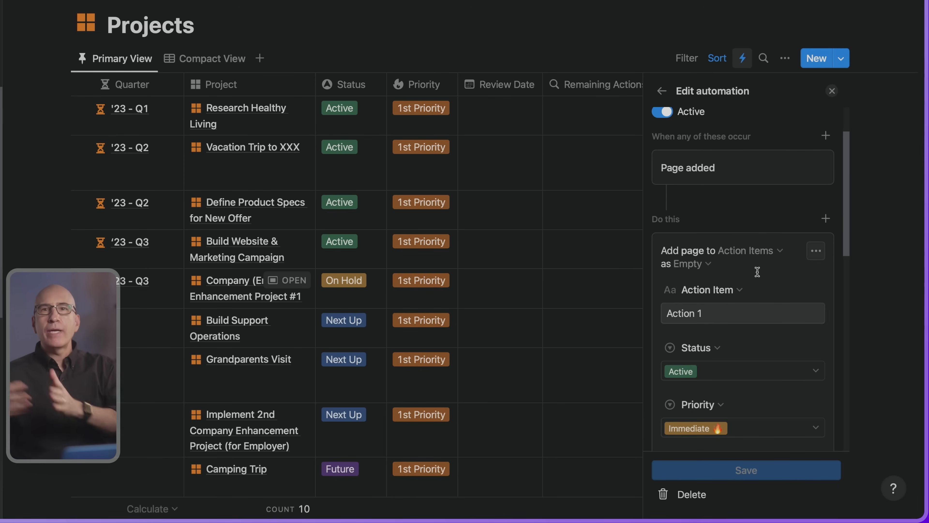
pyautogui.scroll(-6, 757, 271)
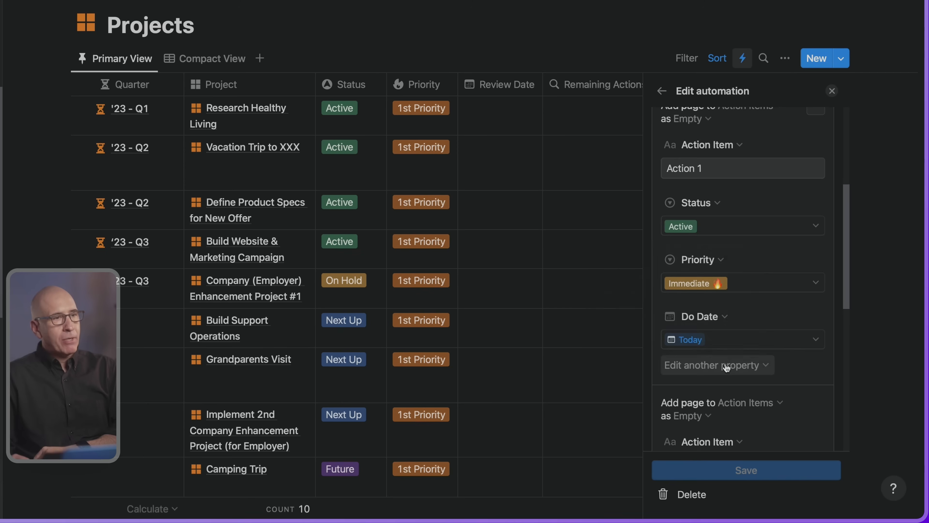
pyautogui.click(726, 366)
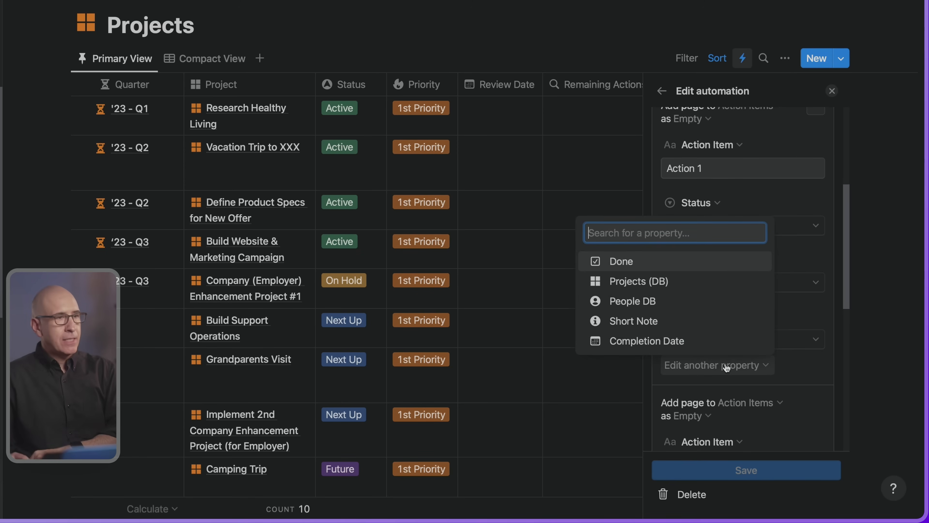
pyautogui.click(668, 289)
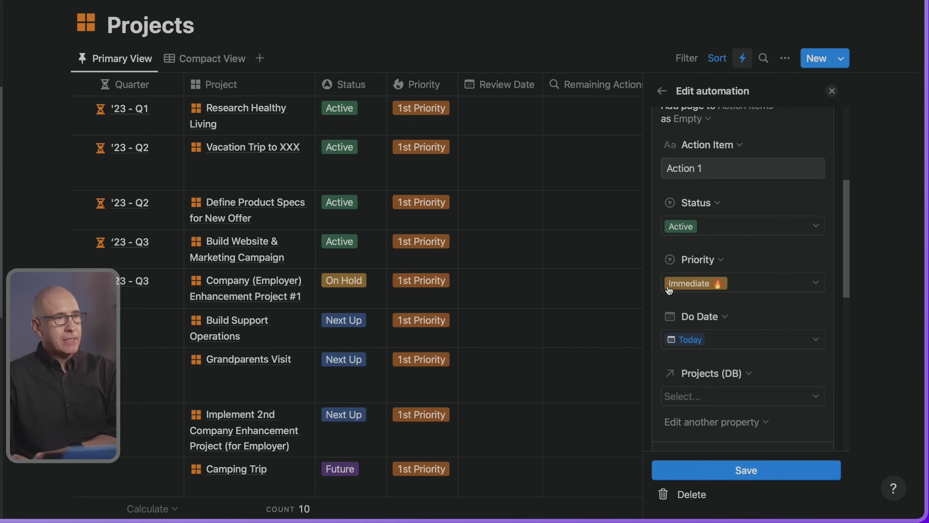
pyautogui.click(718, 397)
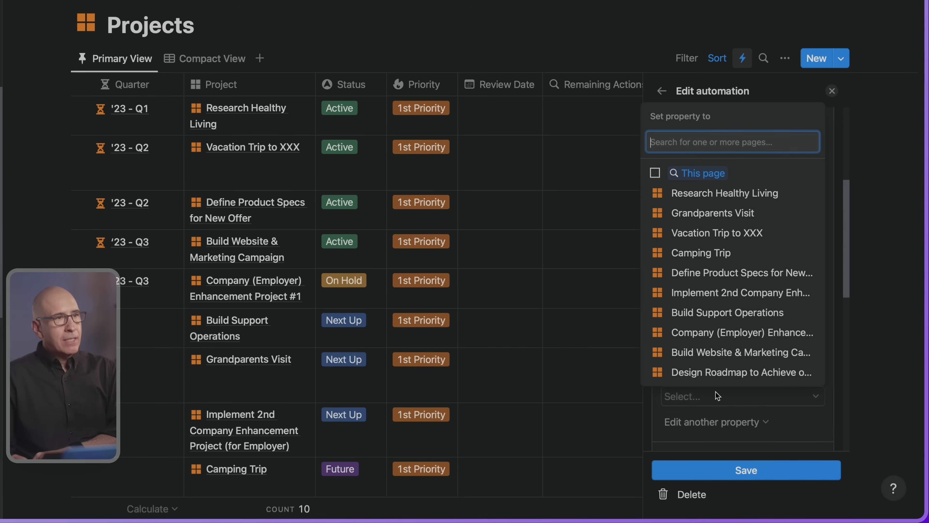
pyautogui.click(693, 176)
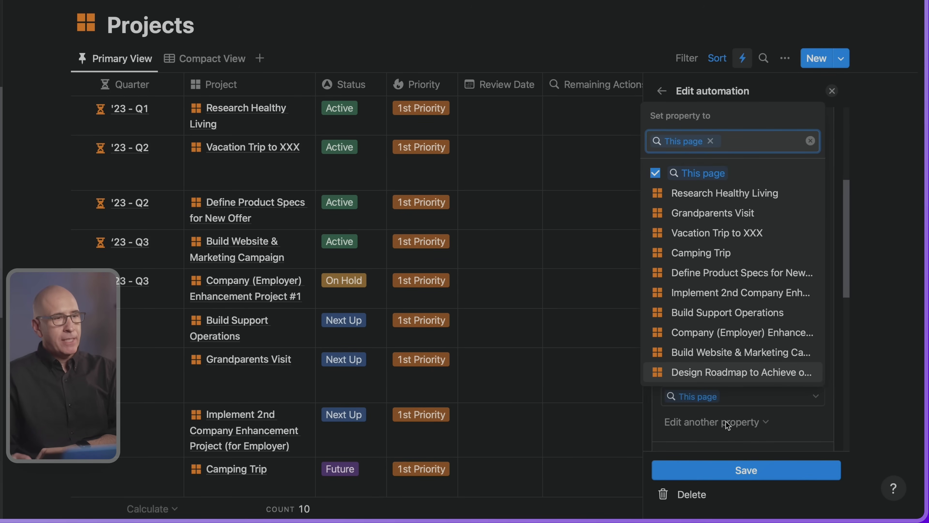
pyautogui.click(807, 407)
# - Add the Projects (DB) property to the Action 2 page and set it to This page
pyautogui.scroll(-4, 805, 405)
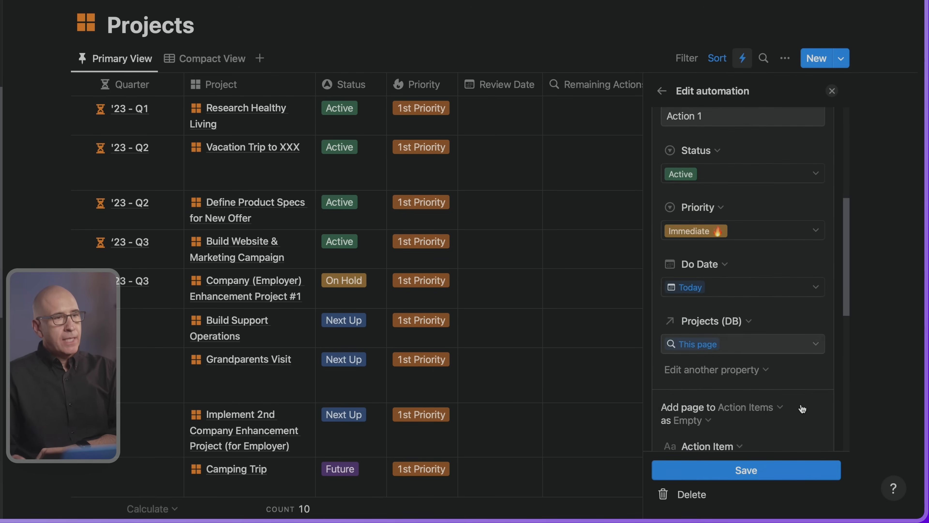
pyautogui.scroll(-3, 801, 404)
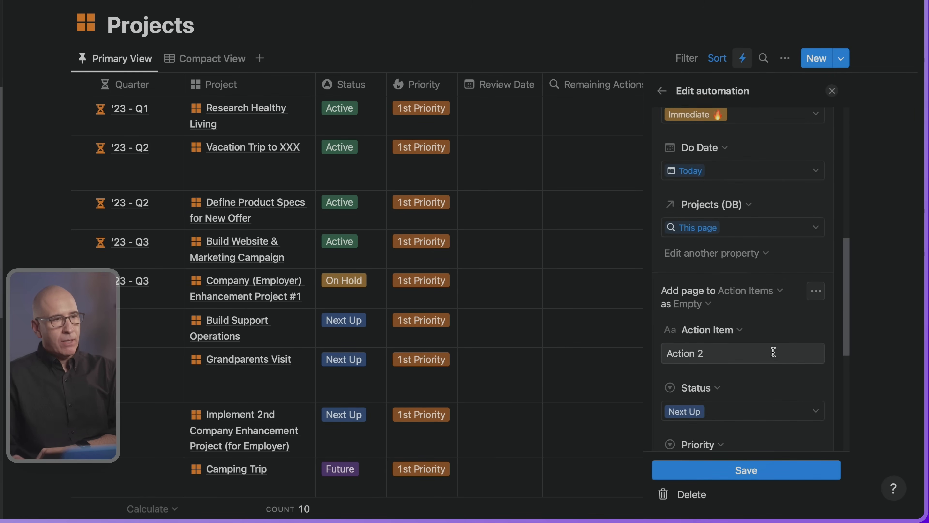
pyautogui.scroll(-6, 772, 352)
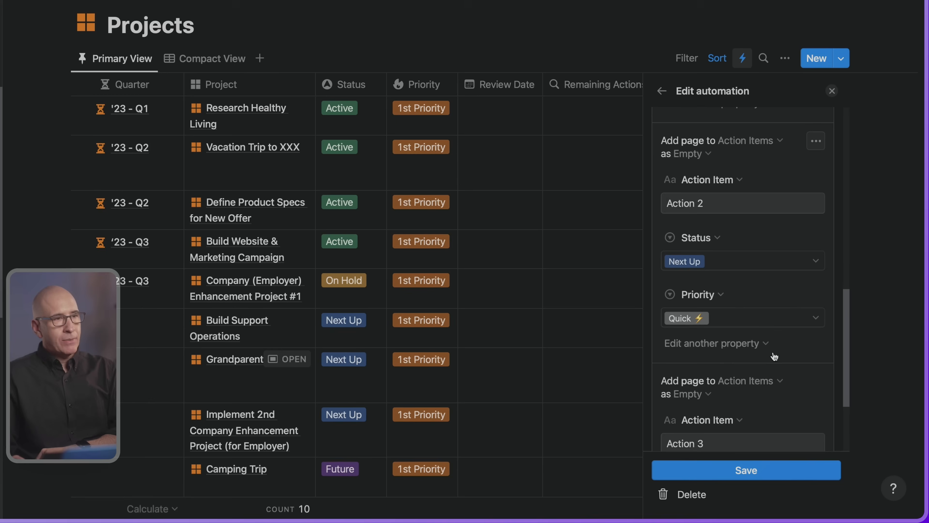
pyautogui.click(740, 347)
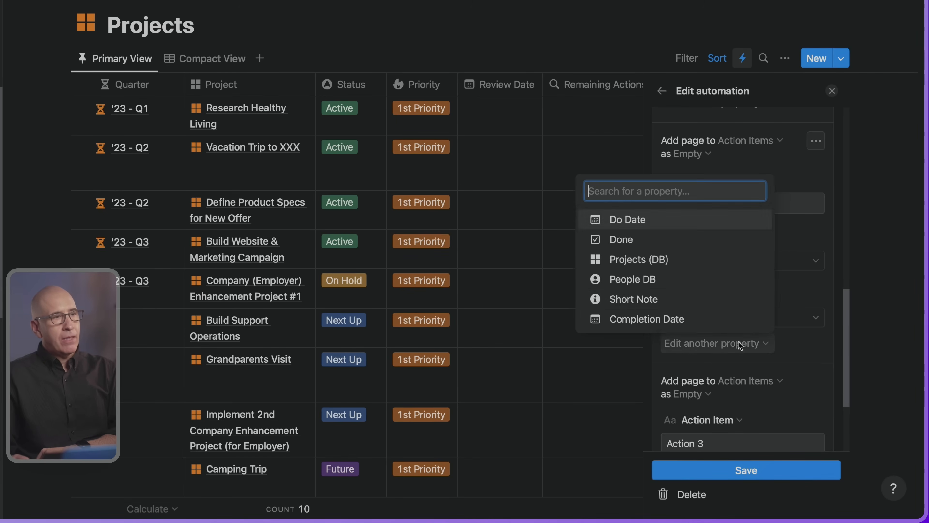
pyautogui.click(647, 260)
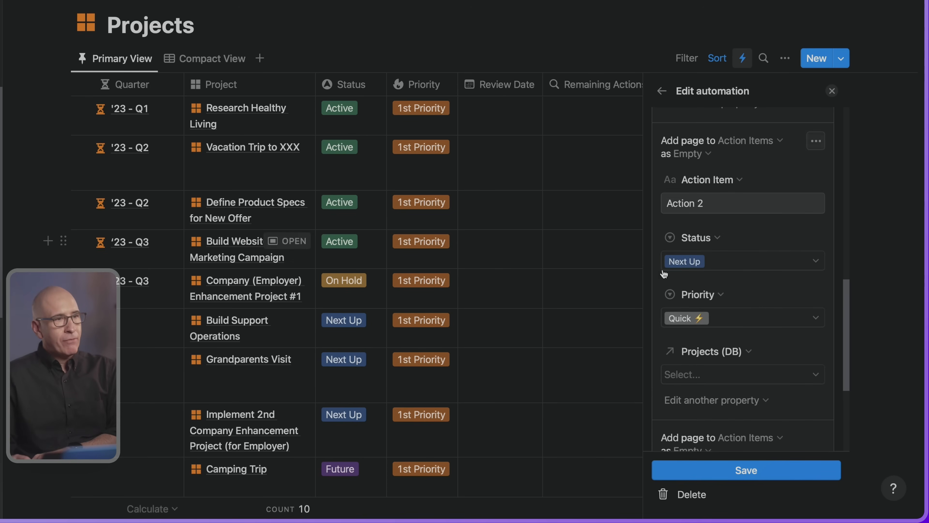
pyautogui.click(744, 376)
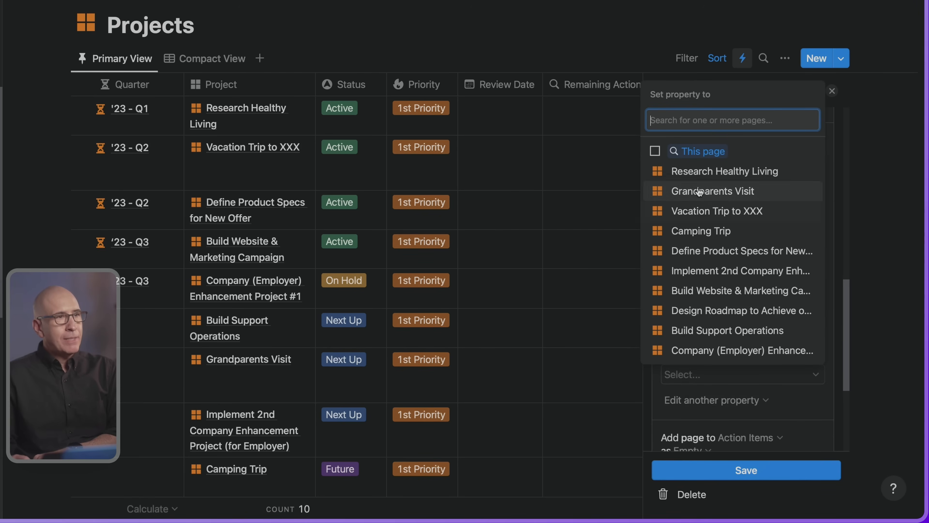
pyautogui.click(700, 153)
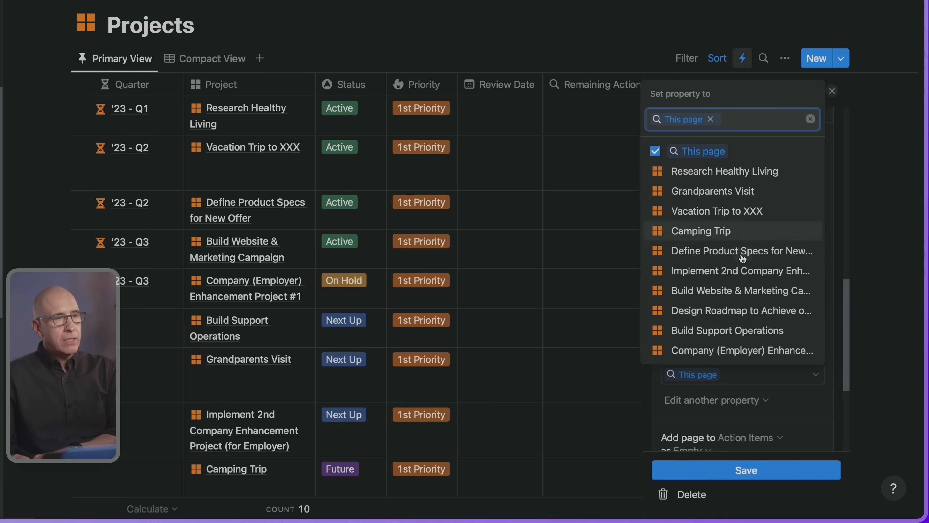
pyautogui.click(815, 395)
# - Add the Projects (DB) property to the Action 3 page, set it to This page, and save the automation
pyautogui.scroll(-5, 815, 397)
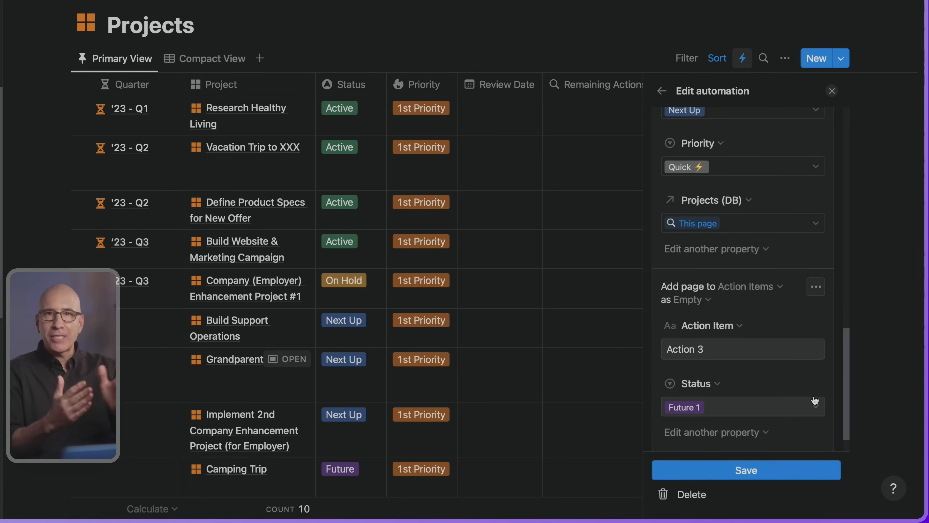
pyautogui.scroll(-2, 815, 399)
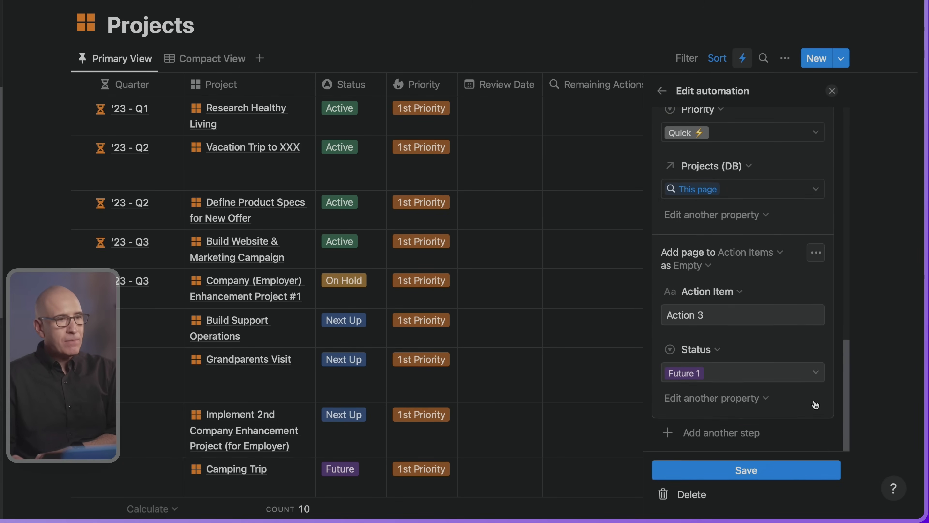
pyautogui.click(763, 403)
pyautogui.click(657, 314)
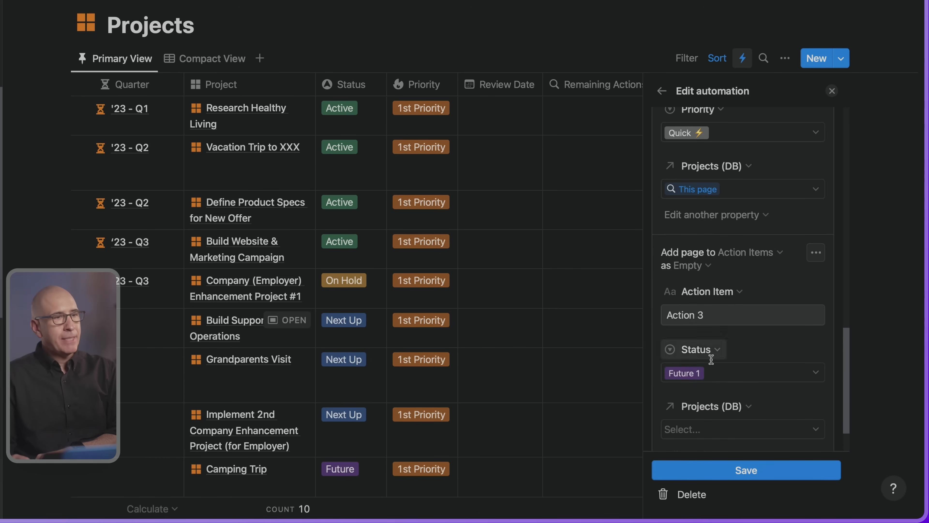
pyautogui.click(711, 430)
pyautogui.click(687, 207)
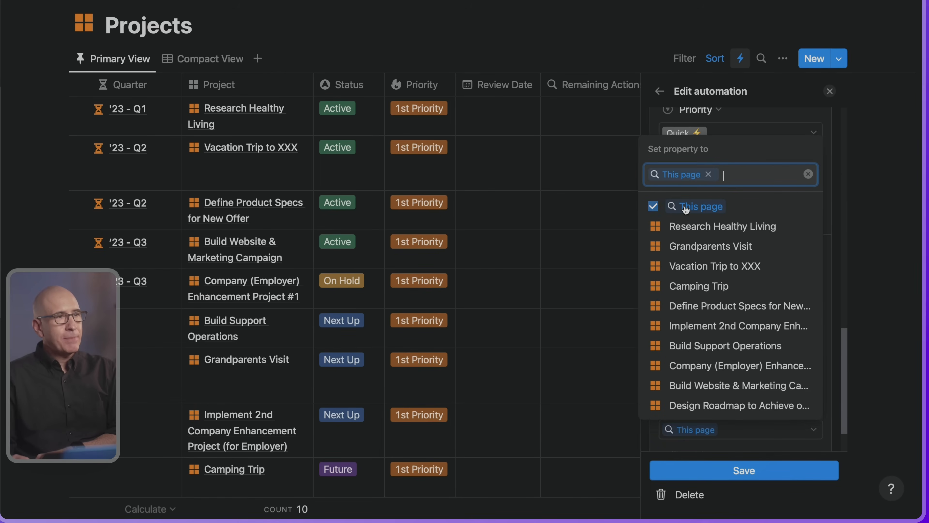
pyautogui.click(758, 451)
pyautogui.click(744, 470)
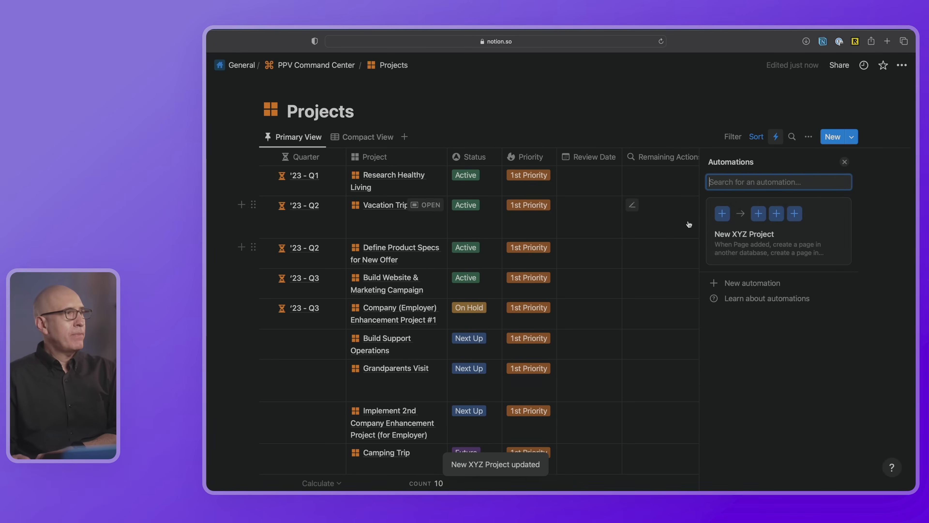
# - Create a new project in the Projects database and title it Automation Test Project
pyautogui.click(832, 136)
pyautogui.moveTo(534, 203); pyautogui.dragTo(306, 209)
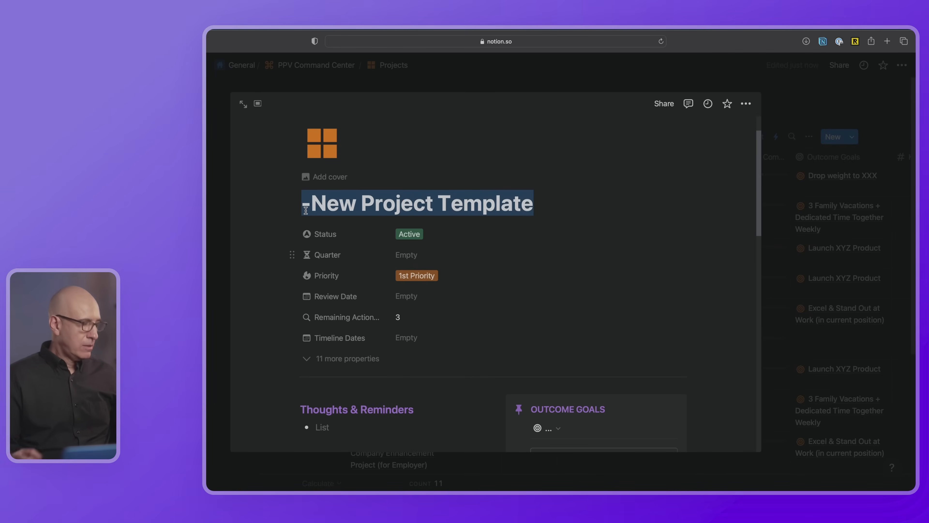
pyautogui.write('Automation ')
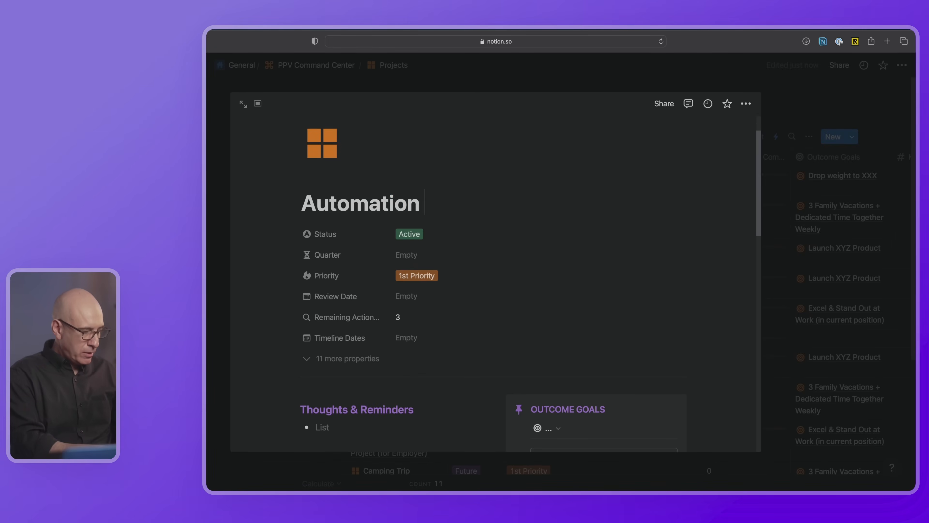
pyautogui.write('Test Proje')
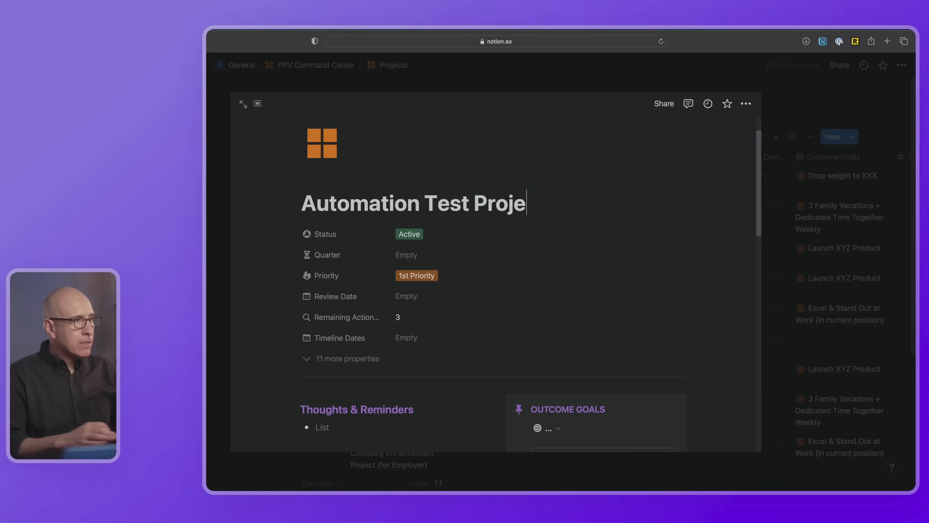
pyautogui.write('ct')
# - Open the new project as a full page and review its Action Items table and properties
pyautogui.scroll(-10, 563, 284)
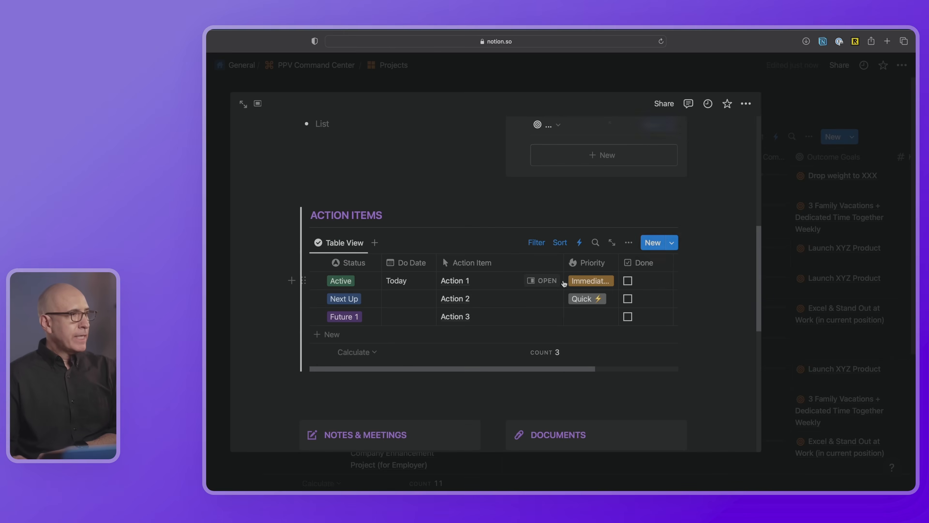
pyautogui.scroll(1, 329, 238)
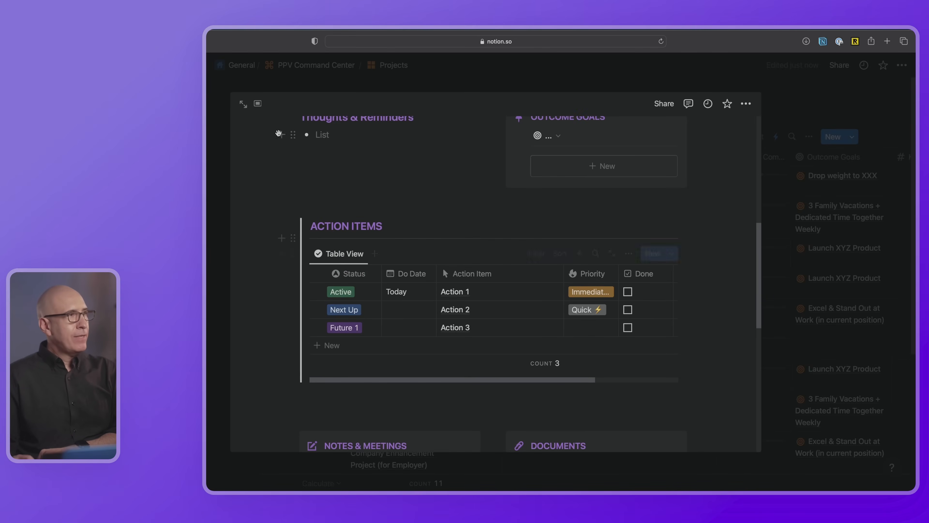
pyautogui.click(243, 104)
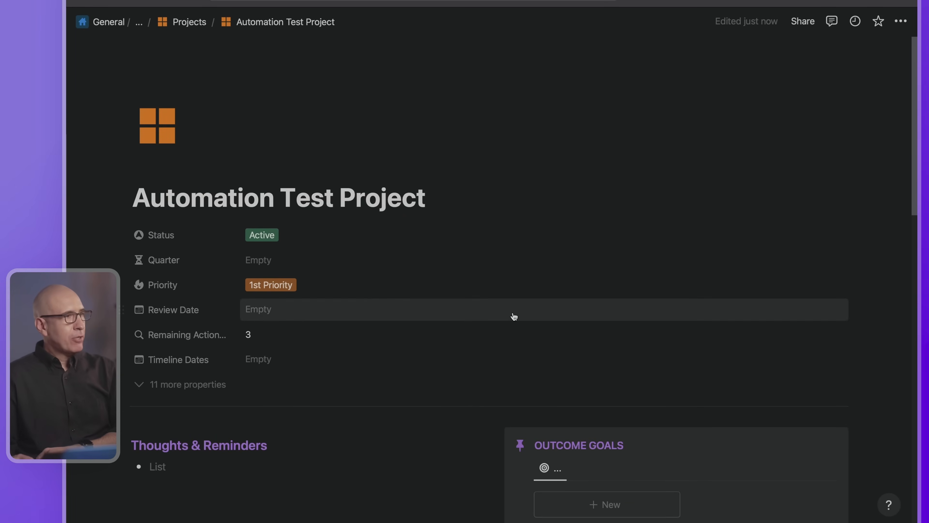
pyautogui.scroll(-8, 512, 315)
pyautogui.scroll(-2, 511, 311)
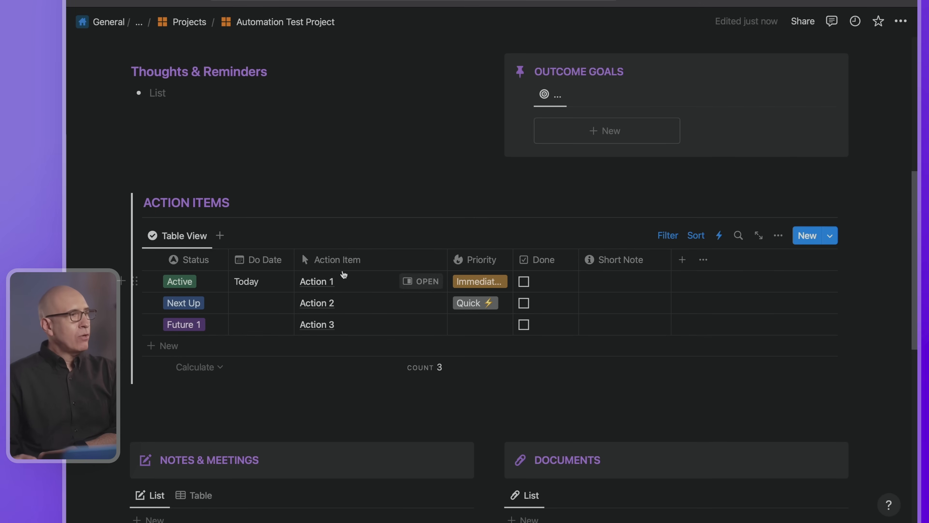
pyautogui.scroll(3, 472, 321)
pyautogui.scroll(5, 472, 321)
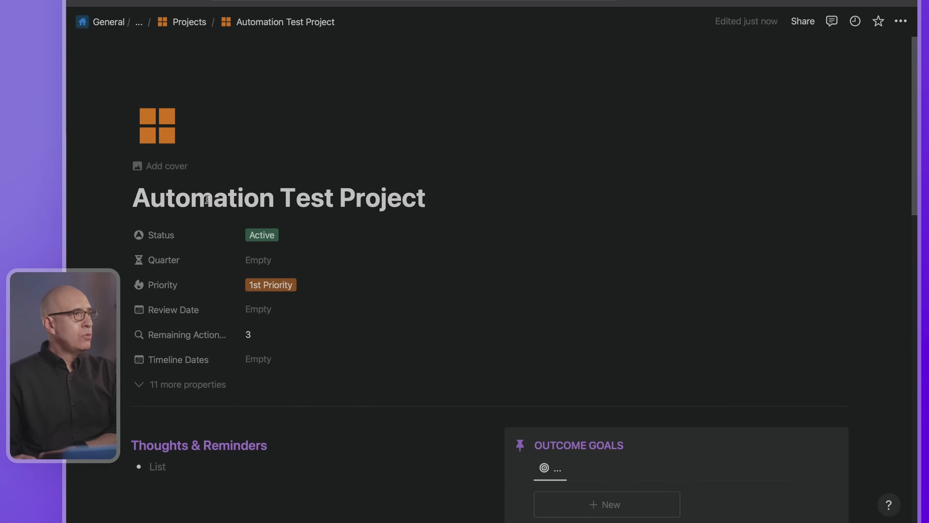
# - Open the Action 1 item from the project's Action Items table, check its Projects (DB) relation, and close it
pyautogui.scroll(-5, 367, 260)
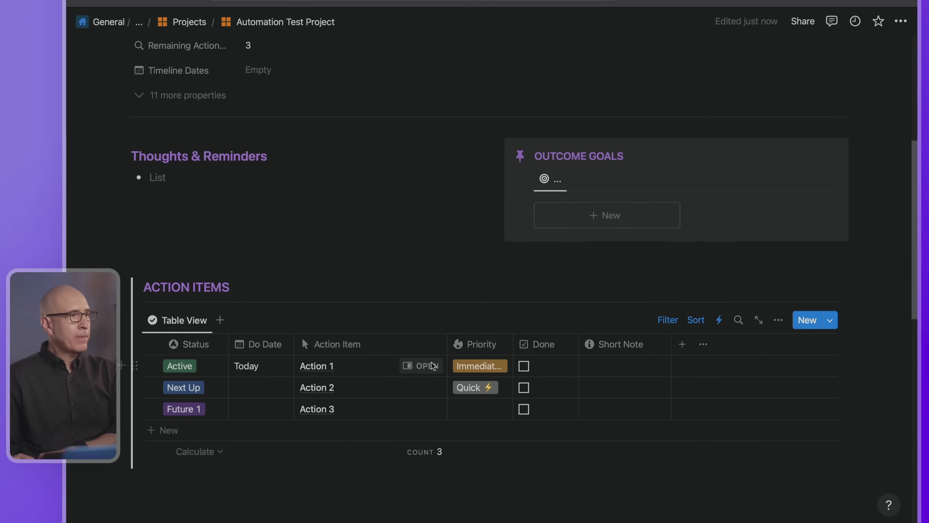
pyautogui.click(421, 366)
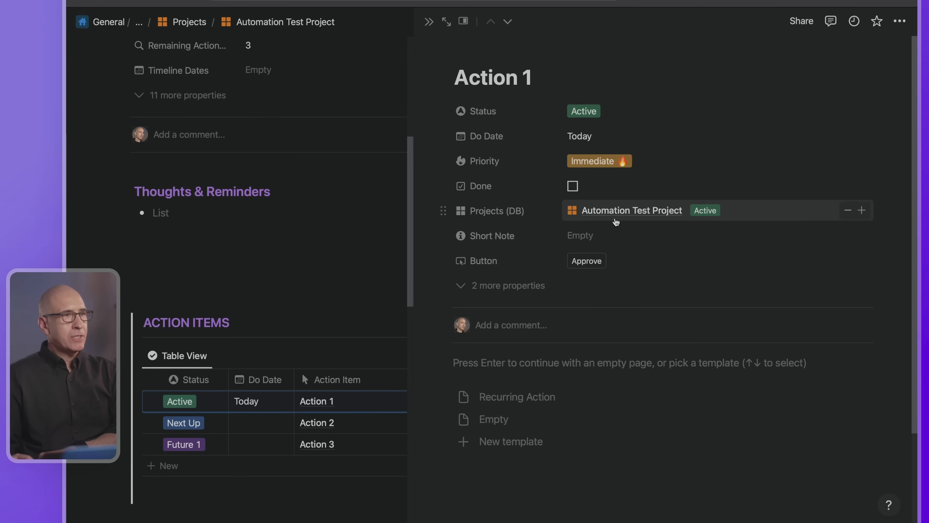
pyautogui.click(325, 178)
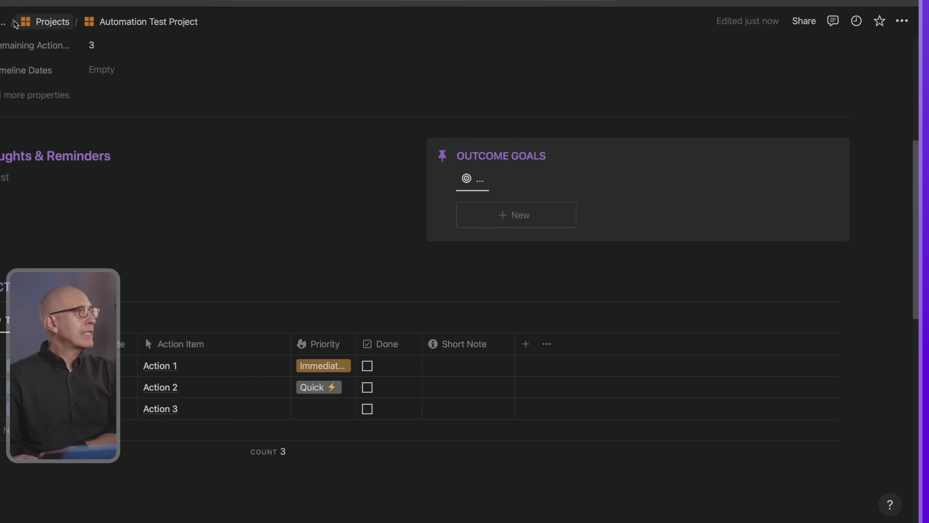
# - Return to the PPV Command Center and open the Action Zone page
pyautogui.click(3, 22)
pyautogui.click(157, 83)
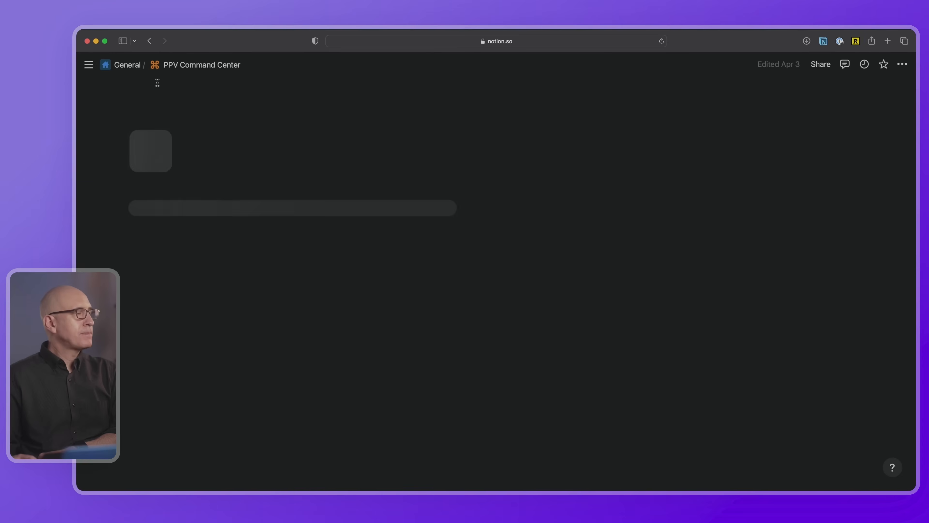
pyautogui.click(179, 292)
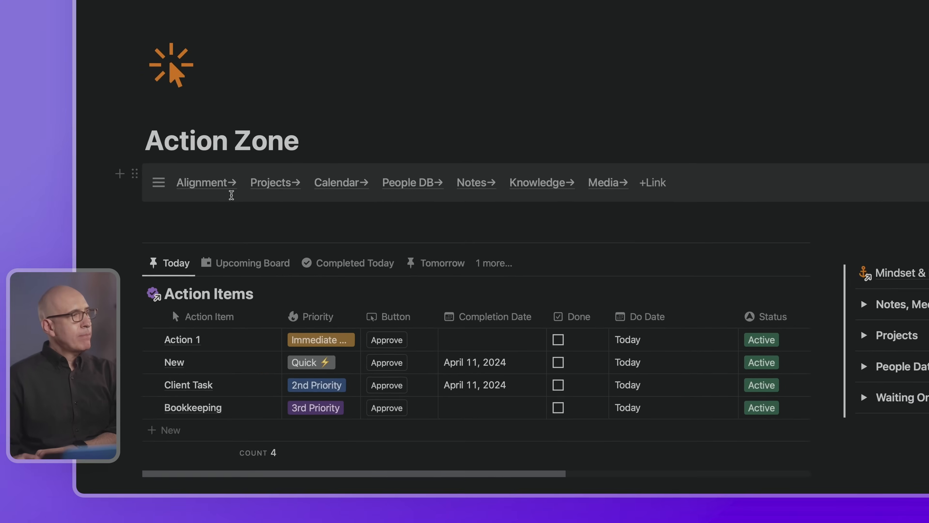
# - In the Today view of Action Items, move the Projects (DB) column directly after Priority, followed by the Do Date column
pyautogui.scroll(-3, 381, 151)
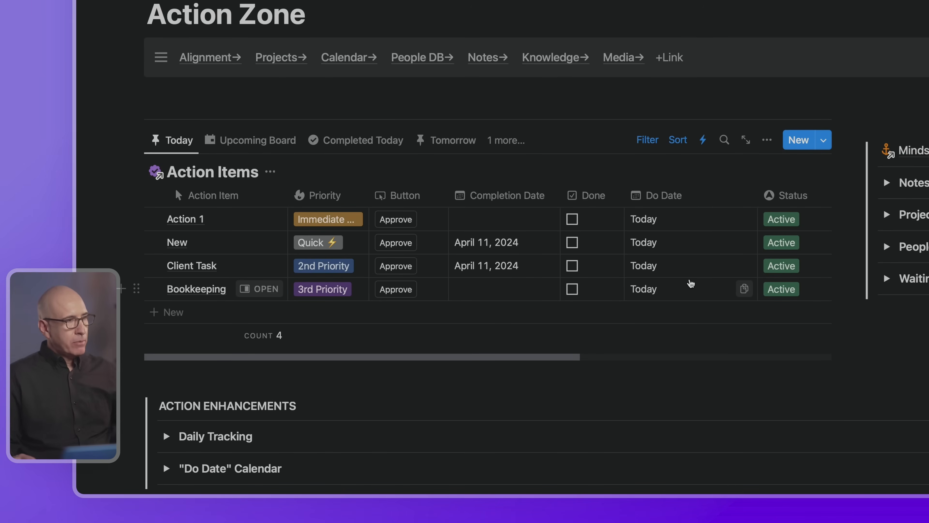
pyautogui.hscroll(5, 691, 282)
pyautogui.moveTo(753, 194); pyautogui.dragTo(432, 235)
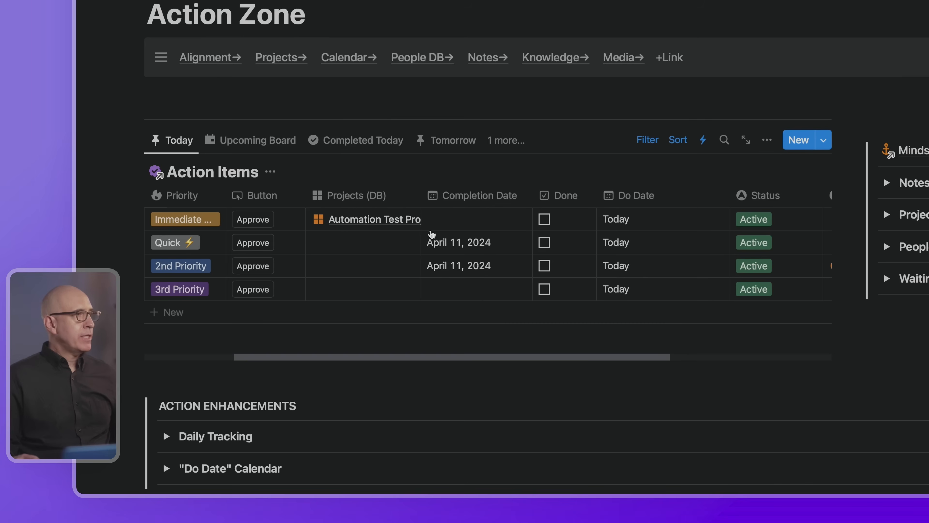
pyautogui.scroll(1, 431, 234)
pyautogui.hscroll(-4, 431, 241)
pyautogui.moveTo(485, 216); pyautogui.dragTo(405, 214)
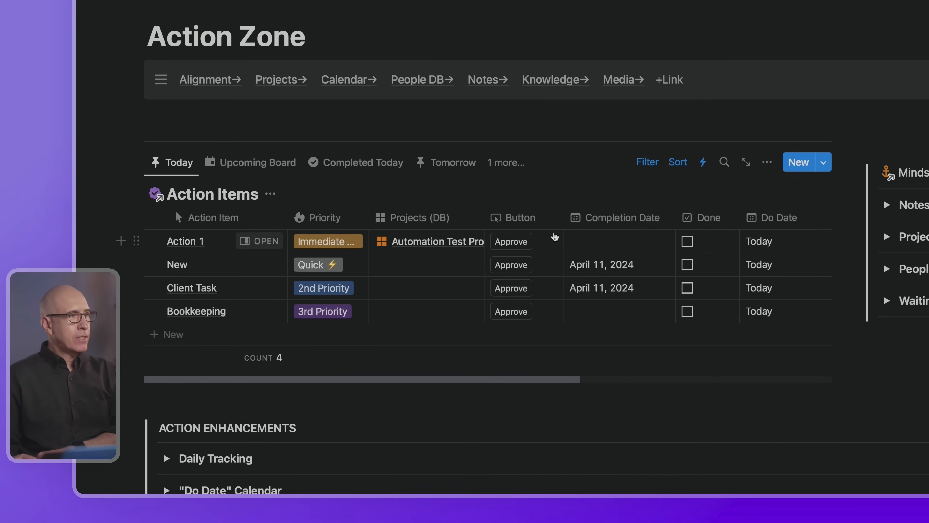
pyautogui.moveTo(770, 217); pyautogui.dragTo(528, 216)
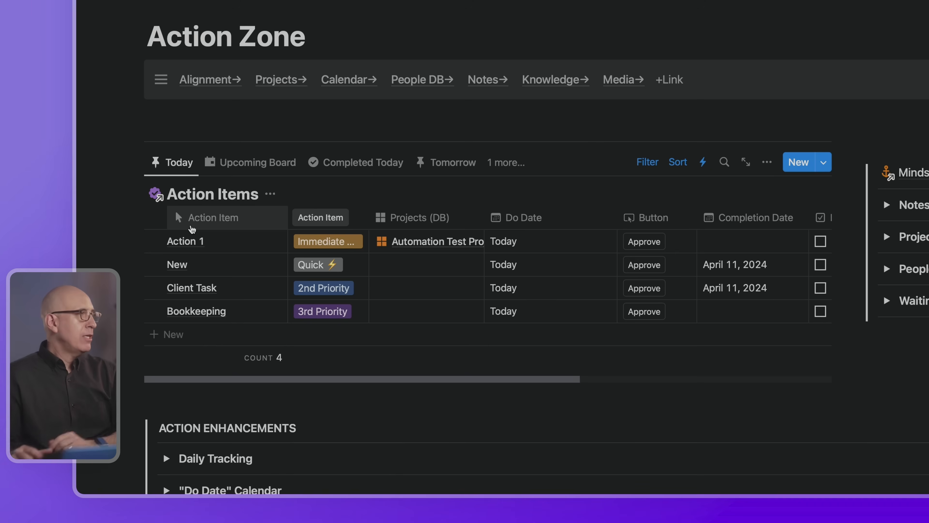
# - Change the Do Date of Action 1 in the Today view
pyautogui.click(518, 242)
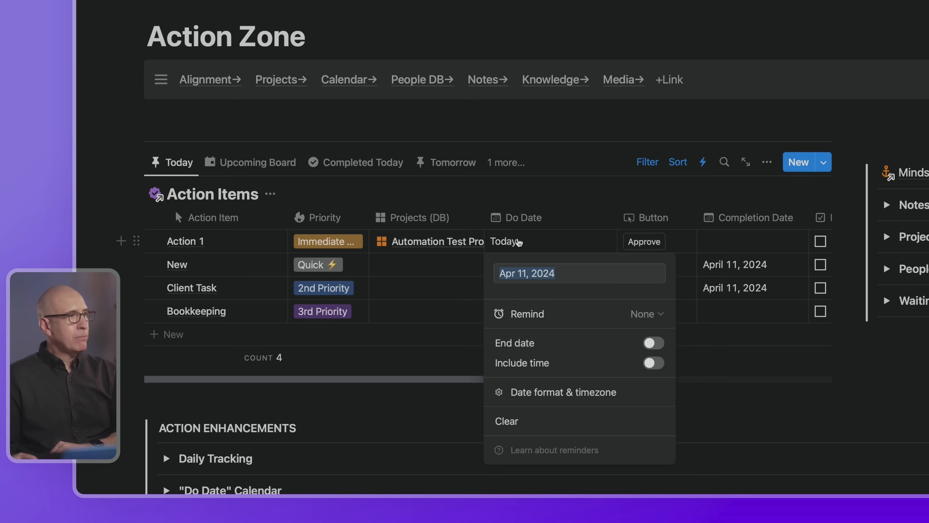
pyautogui.click(613, 235)
pyautogui.click(740, 15)
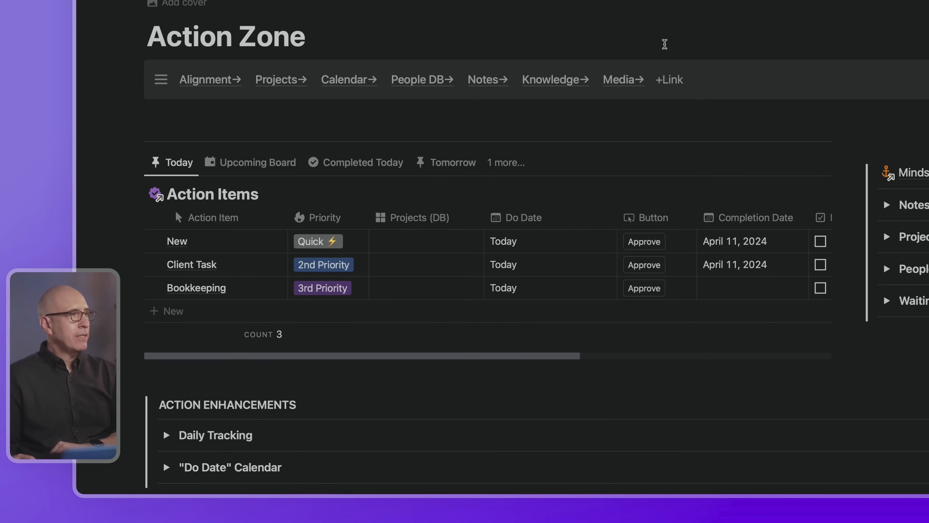
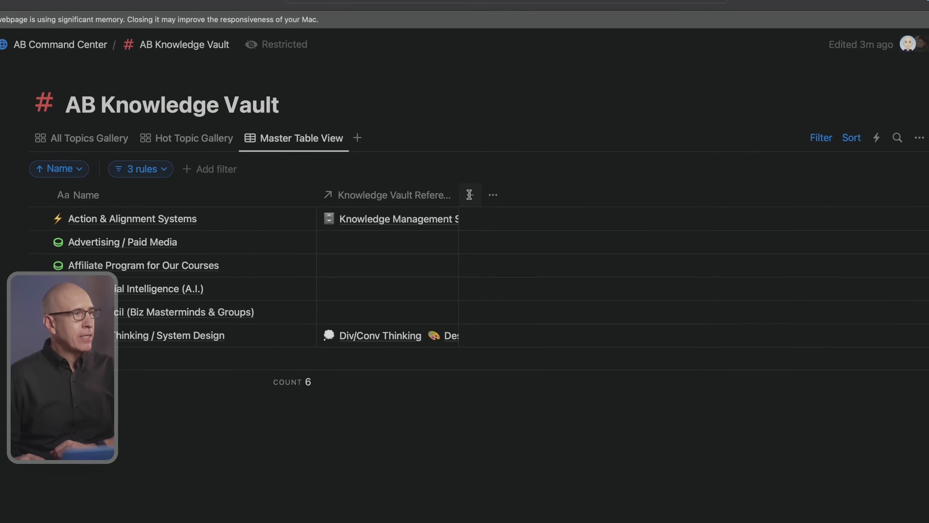
# - Examine the suggested AI properties and other property types available for a new property in the AB Knowledge Vault database
pyautogui.click(469, 194)
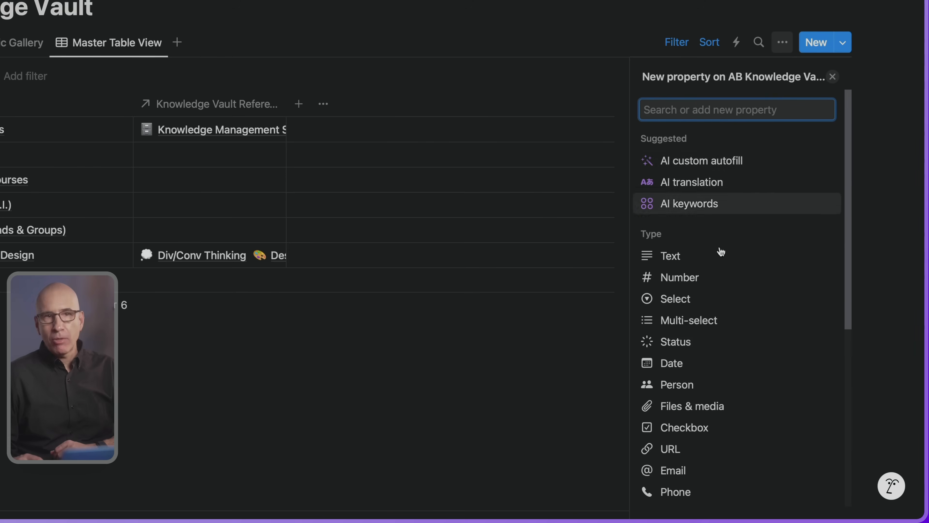
pyautogui.scroll(-3, 718, 235)
pyautogui.scroll(3, 695, 297)
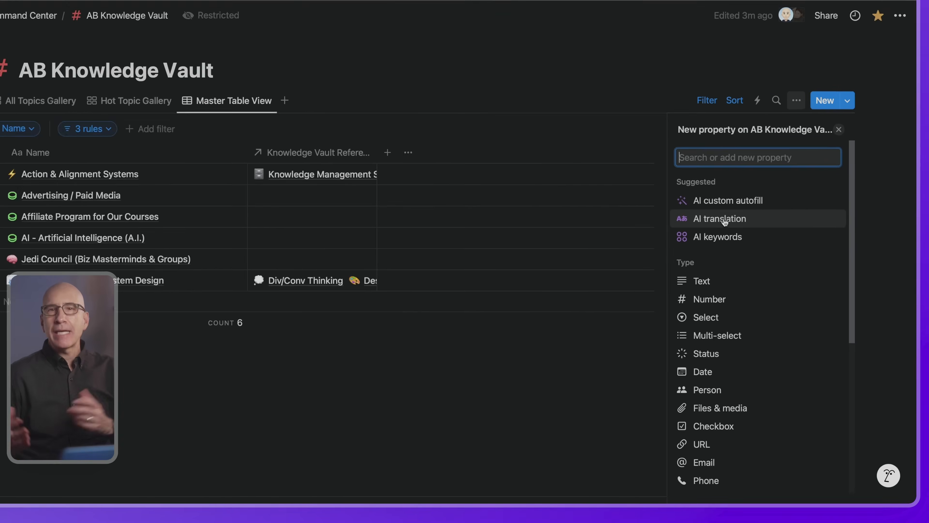
pyautogui.click(535, 68)
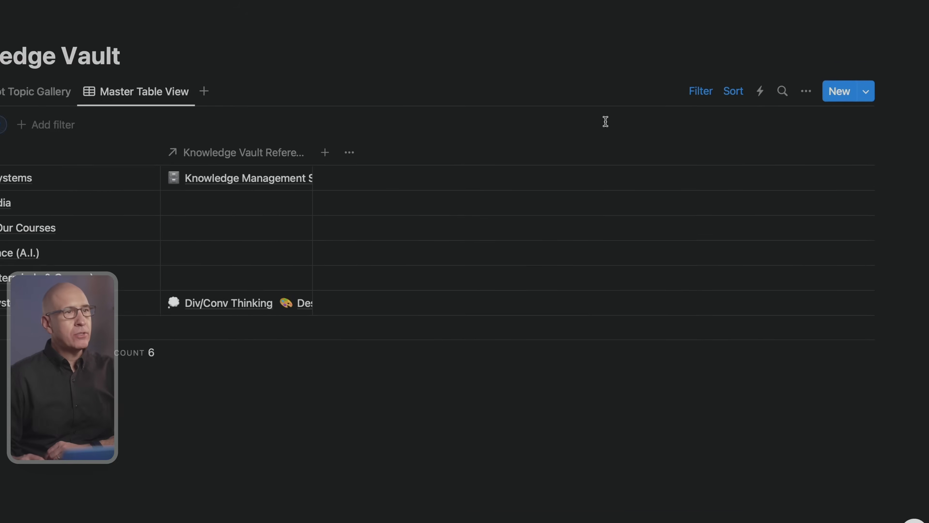
# - Show the AI keywords and Summary properties in the AB Knowledge Vault's Master Table View
pyautogui.click(806, 91)
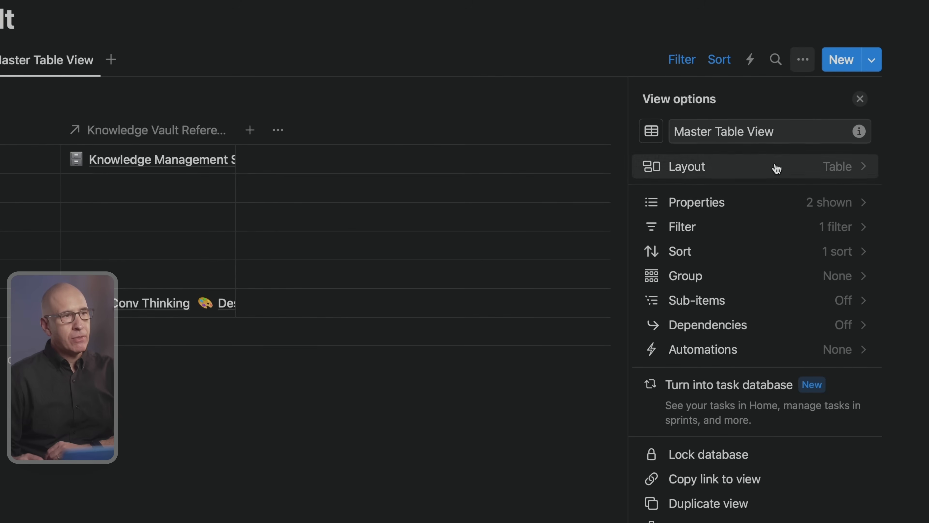
pyautogui.click(807, 202)
pyautogui.scroll(-10, 803, 230)
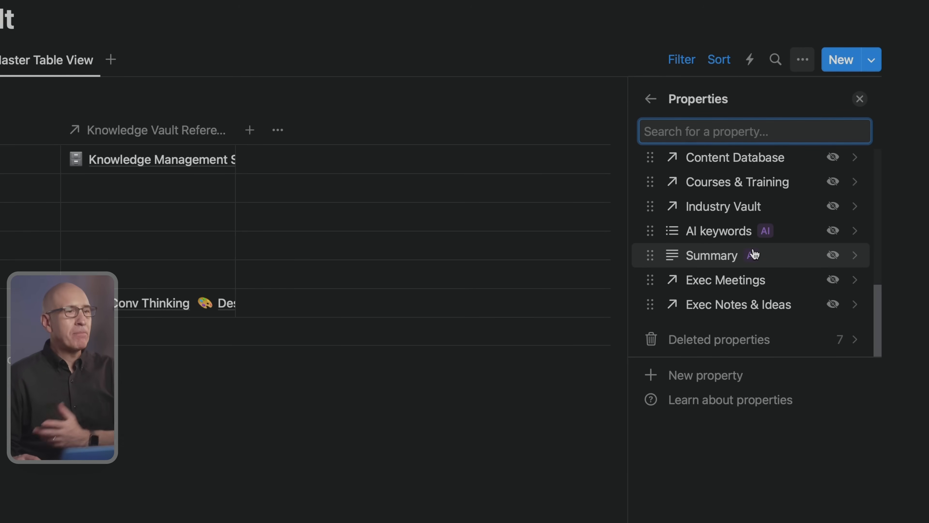
pyautogui.click(830, 231)
pyautogui.click(831, 255)
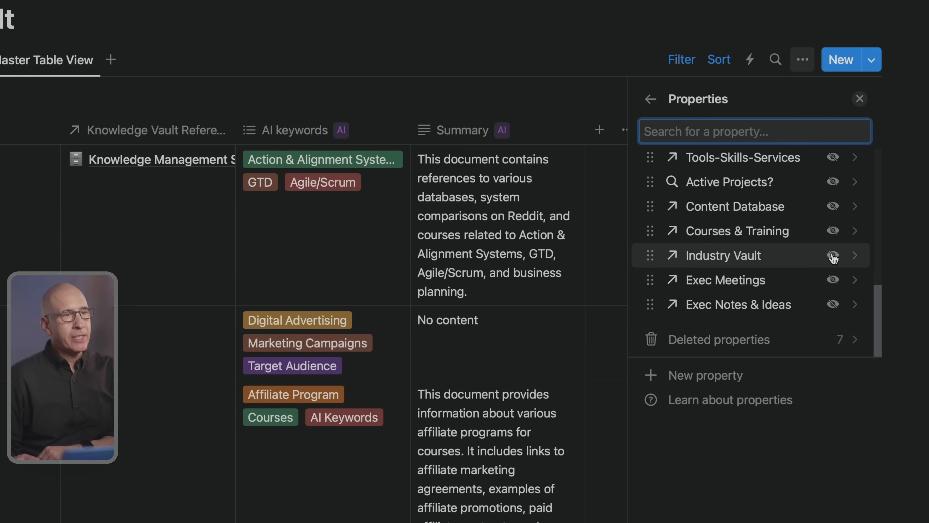
pyautogui.click(440, 26)
# - Review the AI-generated keywords and summaries for the topics in the Master Table View
pyautogui.scroll(-2, 474, 211)
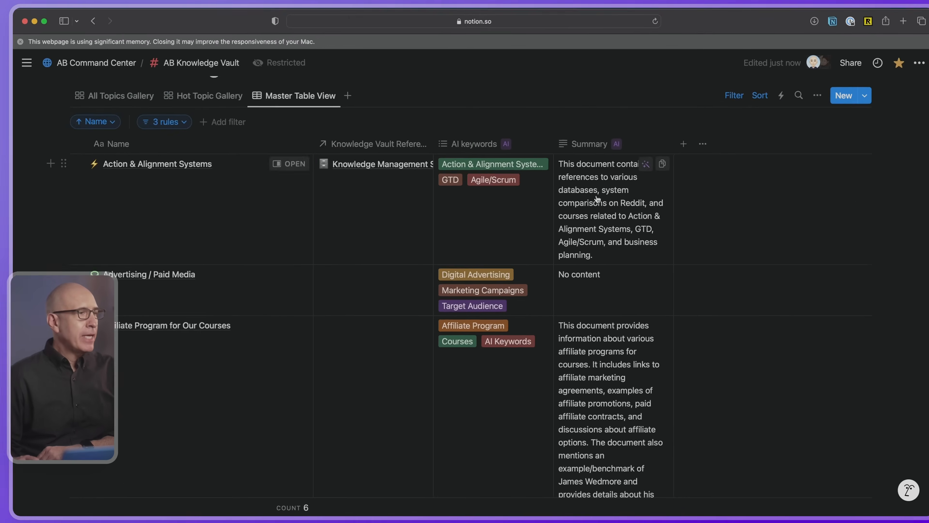
pyautogui.scroll(2, 597, 199)
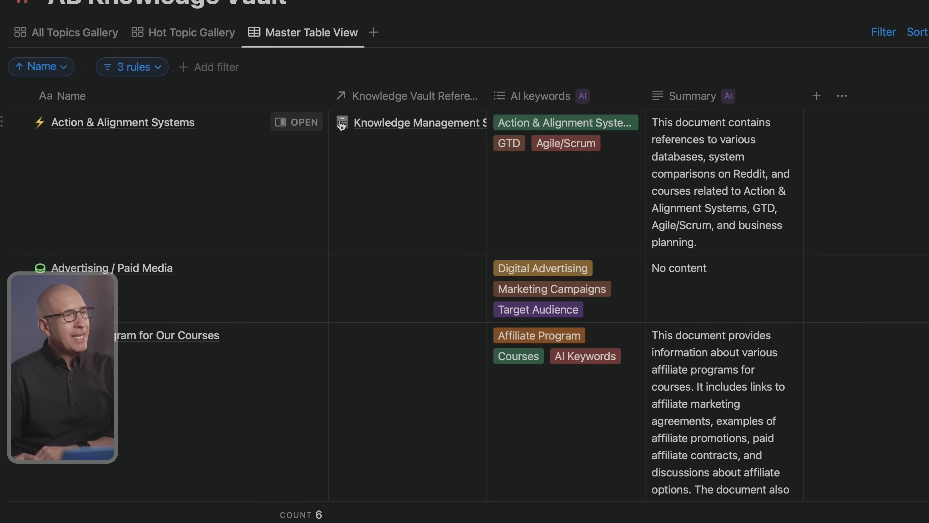
pyautogui.scroll(-1, 528, 178)
pyautogui.scroll(1, 528, 177)
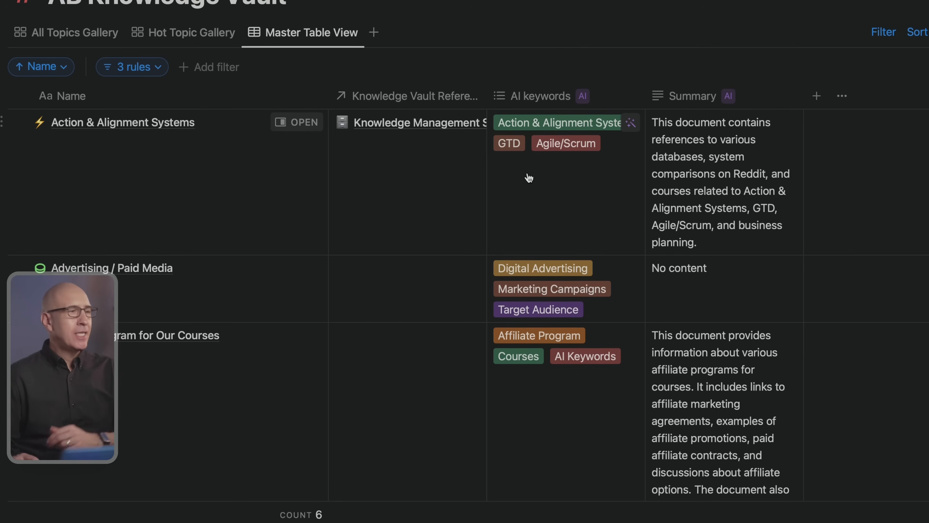
pyautogui.scroll(-4, 543, 180)
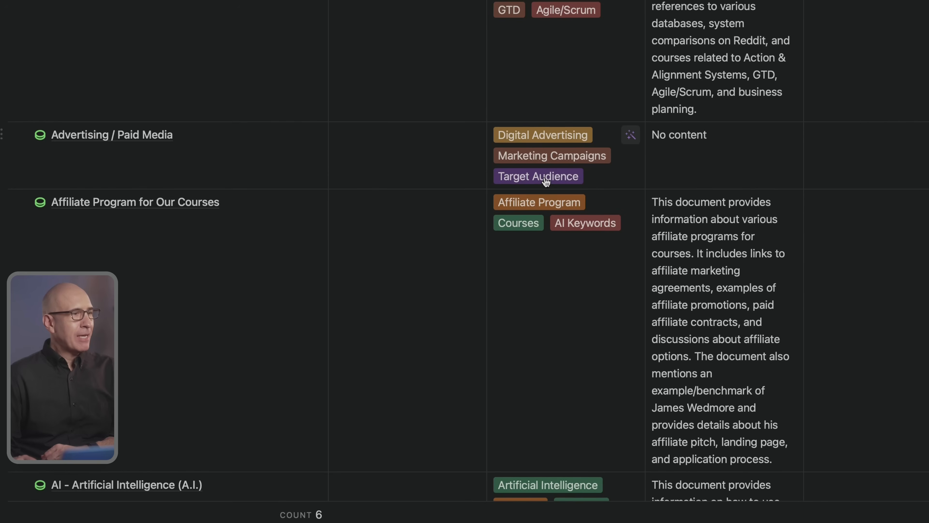
# - Check the AI keywords and summaries from Advertising / Paid Media down to Systems Thinking / System Design
pyautogui.scroll(-1, 546, 181)
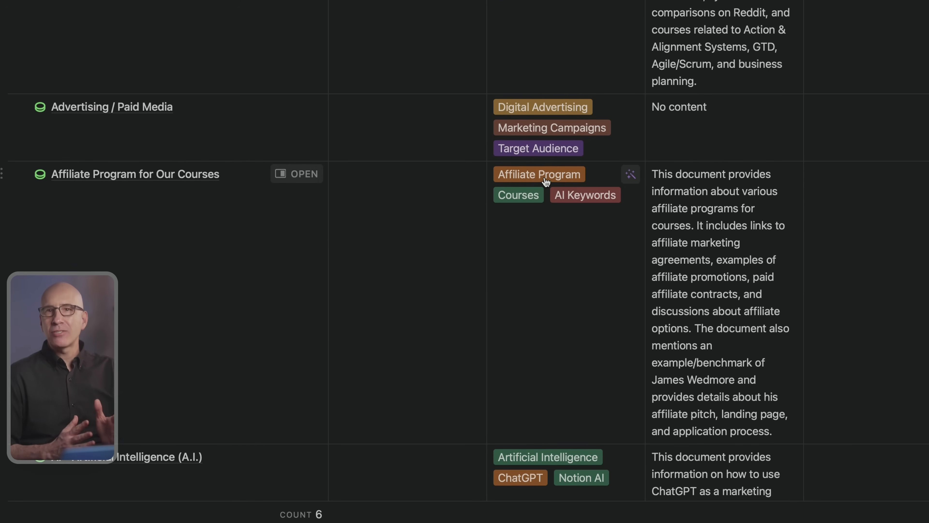
pyautogui.scroll(-3, 546, 181)
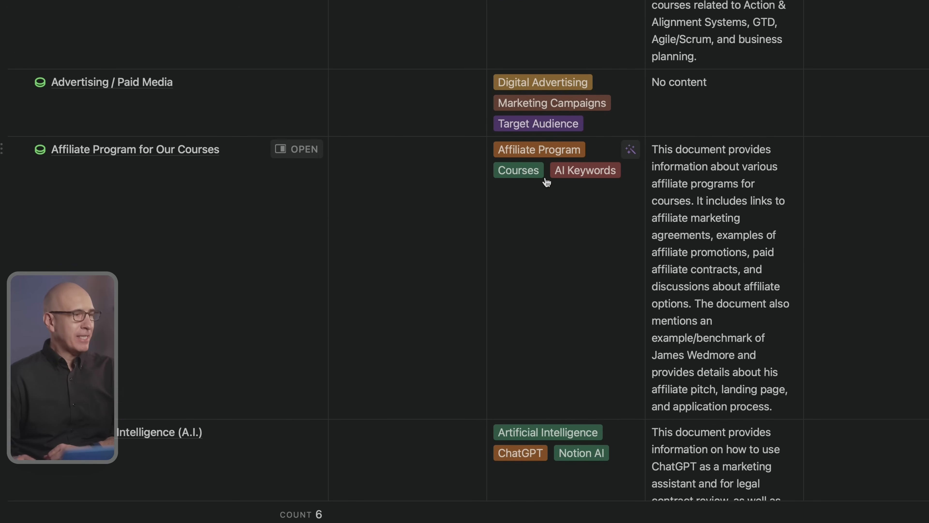
pyautogui.scroll(-7, 546, 182)
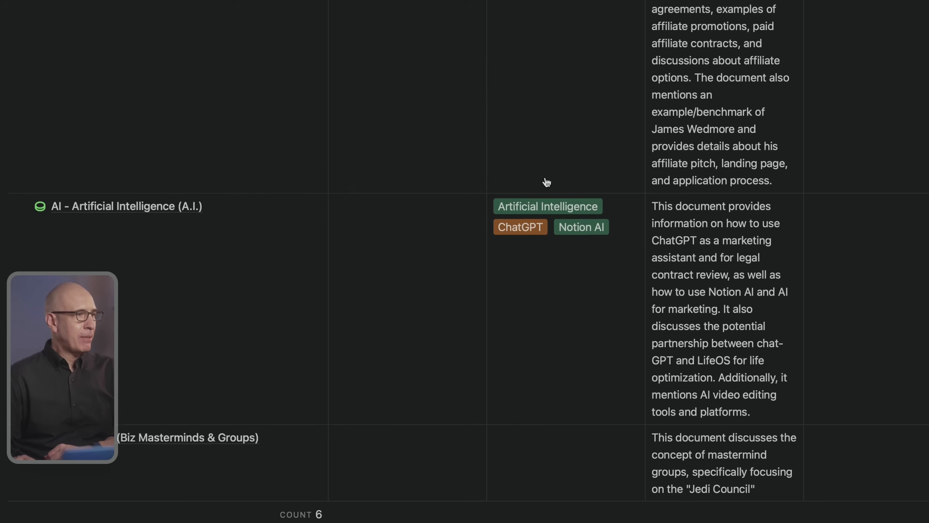
pyautogui.scroll(-15, 546, 182)
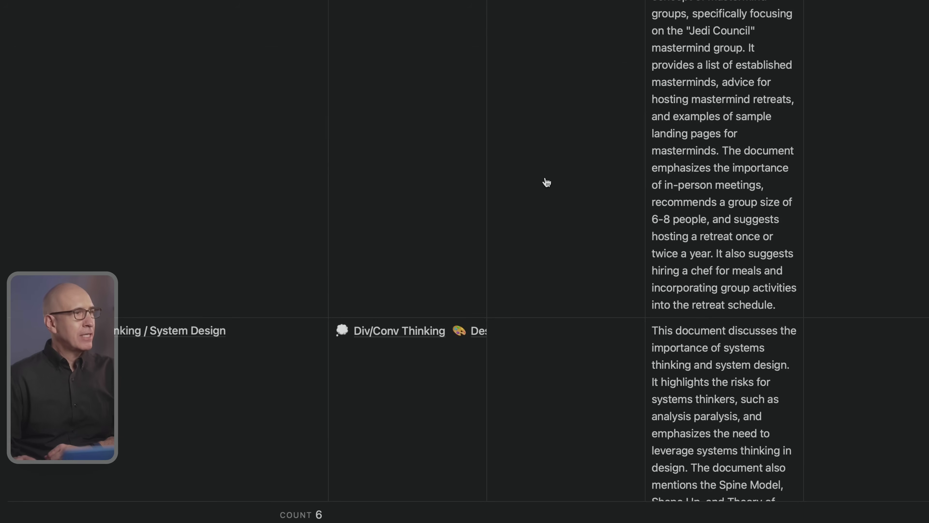
pyautogui.scroll(20, 546, 182)
# - Examine the property options of the Summary and AI keywords columns, including autofilling all pages
pyautogui.click(758, 99)
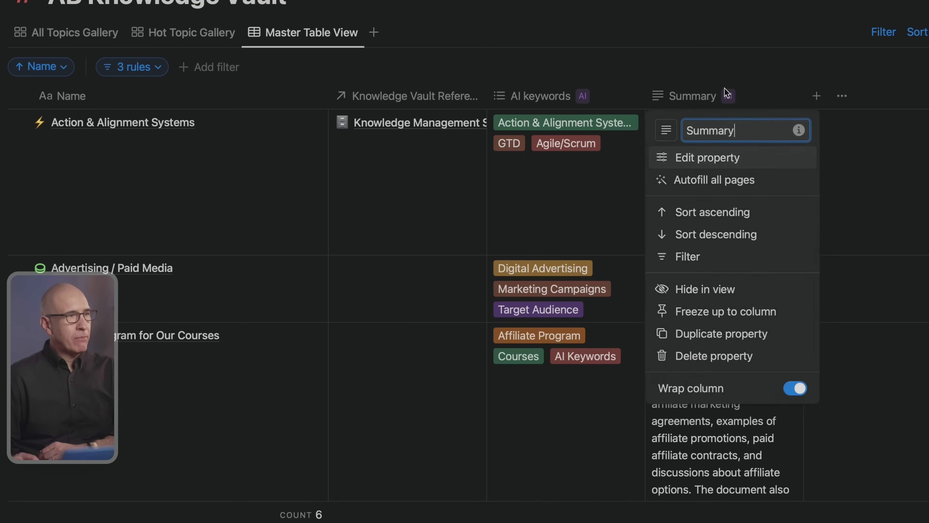
pyautogui.click(626, 44)
pyautogui.click(614, 98)
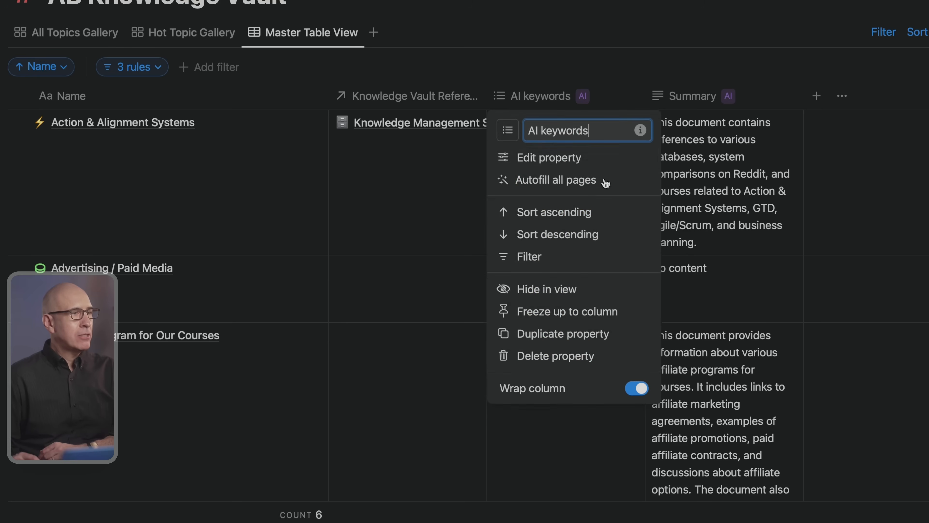
pyautogui.click(611, 14)
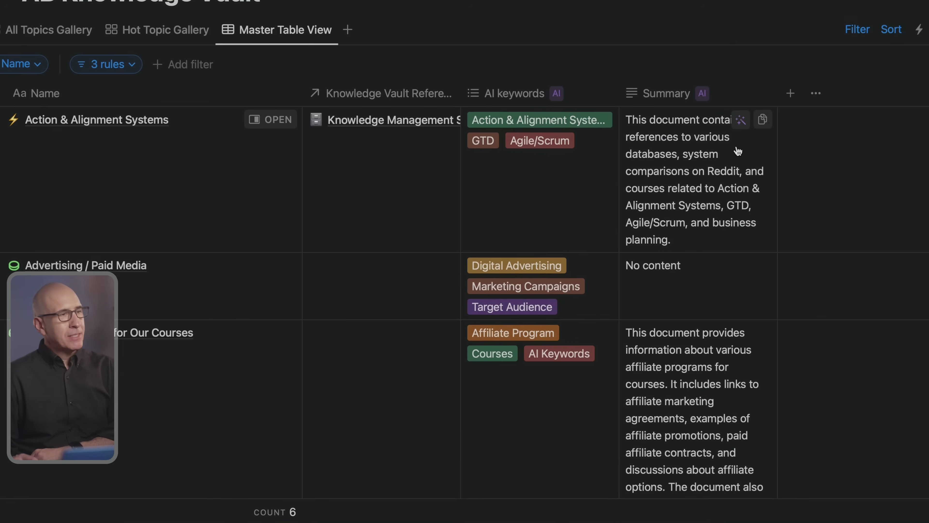
# - Read through the Summary column for all topics, including Jedi Council (Biz Masterminds & Groups)
pyautogui.scroll(-1, 752, 154)
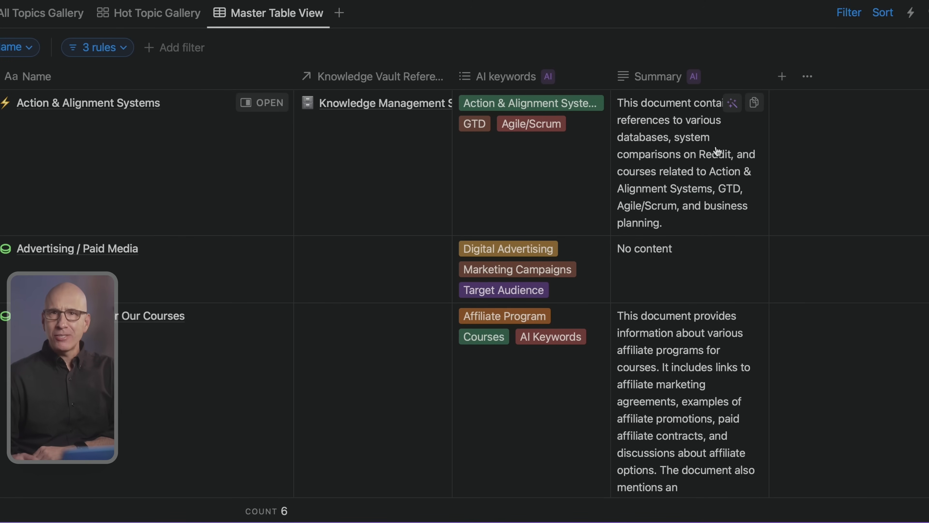
pyautogui.scroll(-3, 716, 150)
pyautogui.scroll(-6, 704, 149)
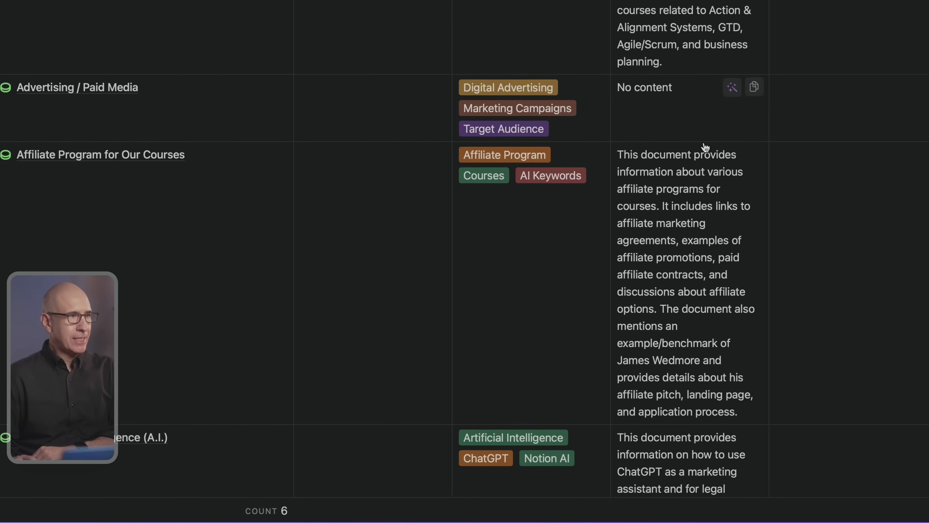
pyautogui.scroll(-15, 705, 147)
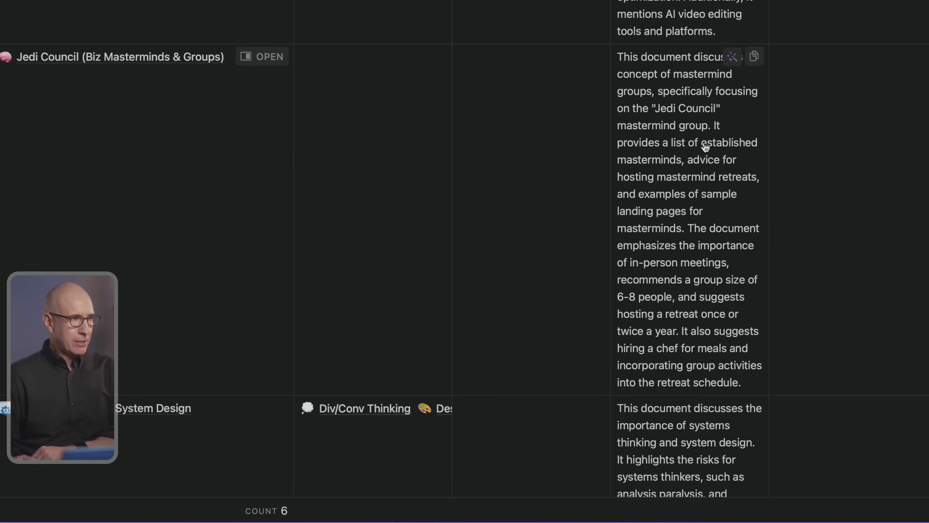
pyautogui.scroll(-8, 705, 146)
pyautogui.scroll(20, 707, 148)
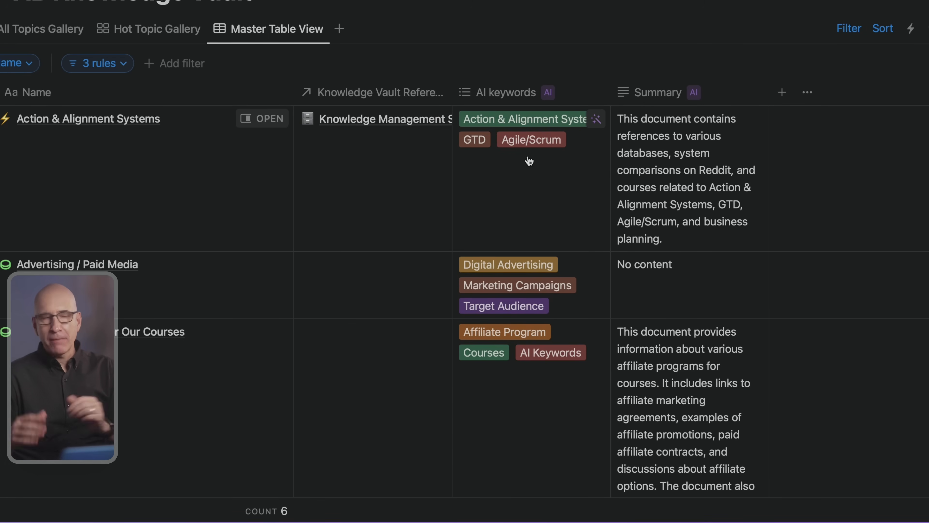
pyautogui.scroll(-8, 541, 156)
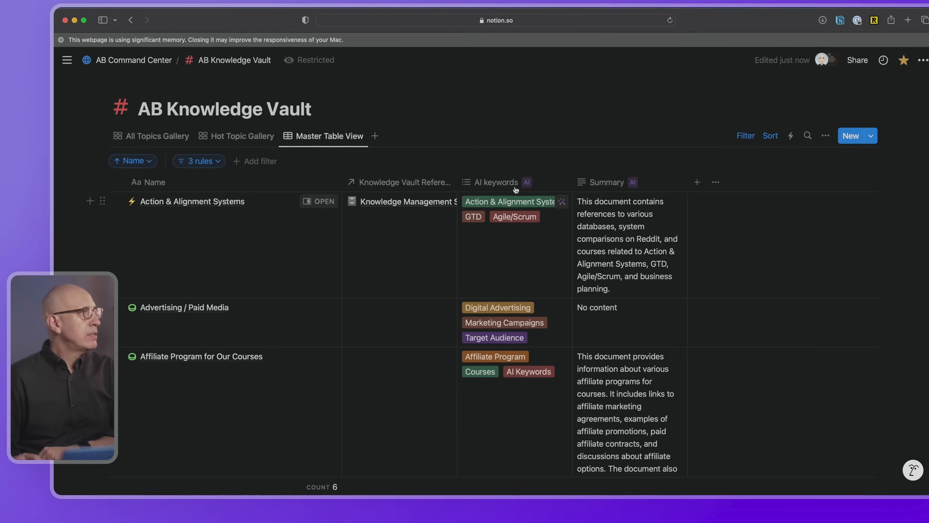
# - Create a new topic page in the AB Knowledge Vault and title it "AI Block Tests"
pyautogui.click(825, 152)
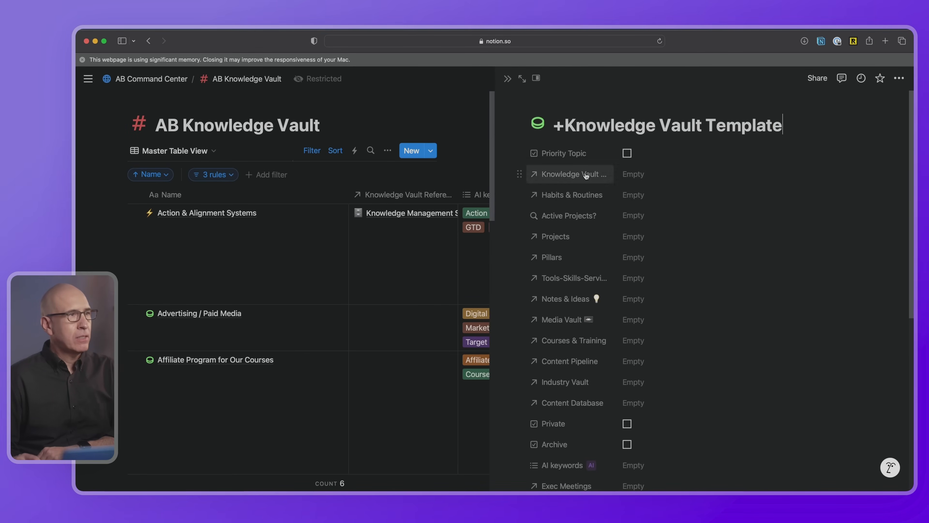
pyautogui.moveTo(554, 125); pyautogui.dragTo(771, 128)
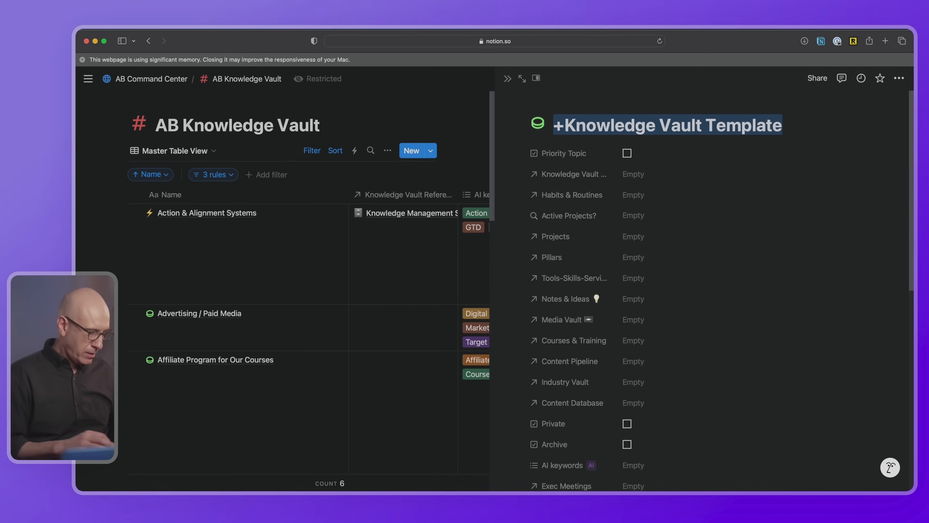
pyautogui.write('AI Block Te')
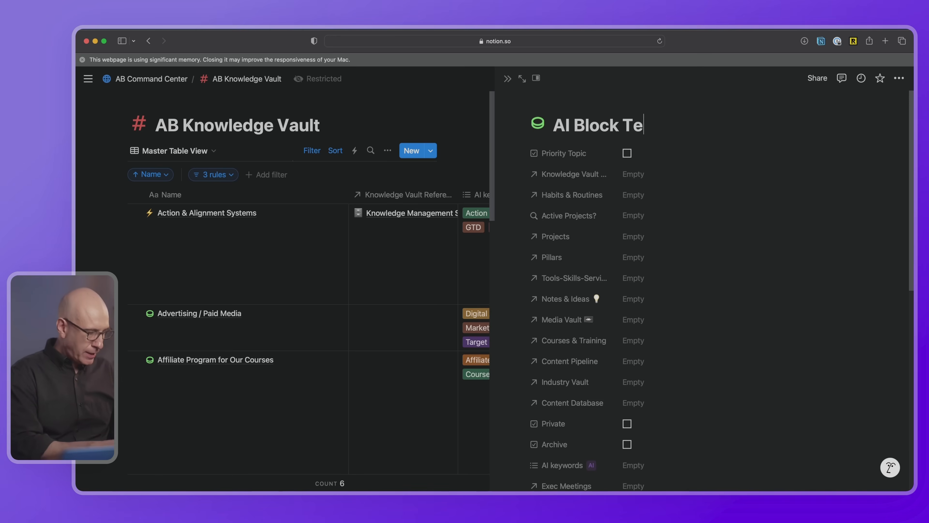
pyautogui.write('sts')
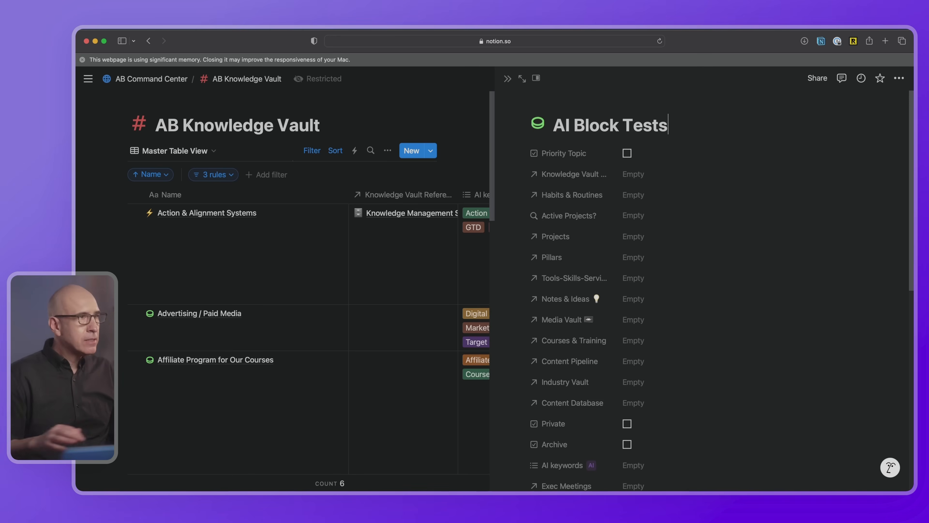
# - Open AI Block Tests as a full page and insert an AI Summary block under Quick Notes
pyautogui.click(522, 77)
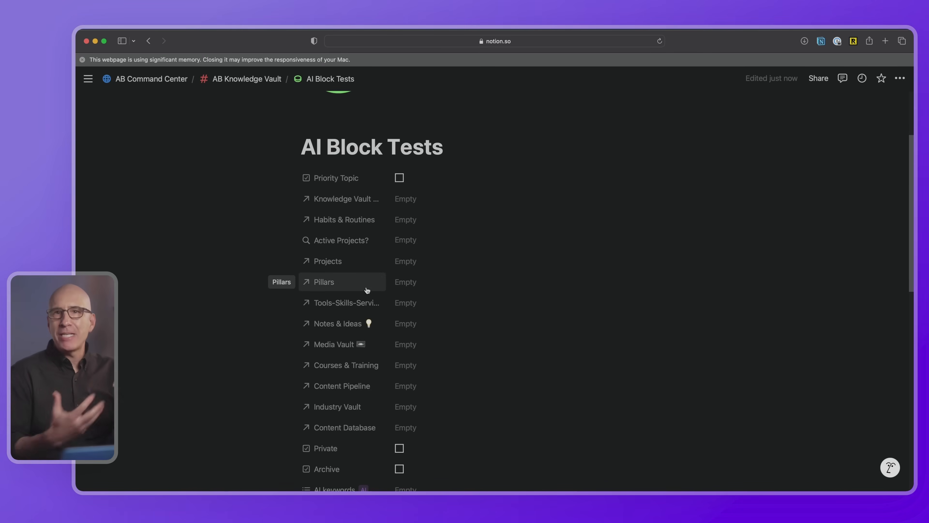
pyautogui.scroll(-3, 373, 290)
pyautogui.scroll(-15, 378, 290)
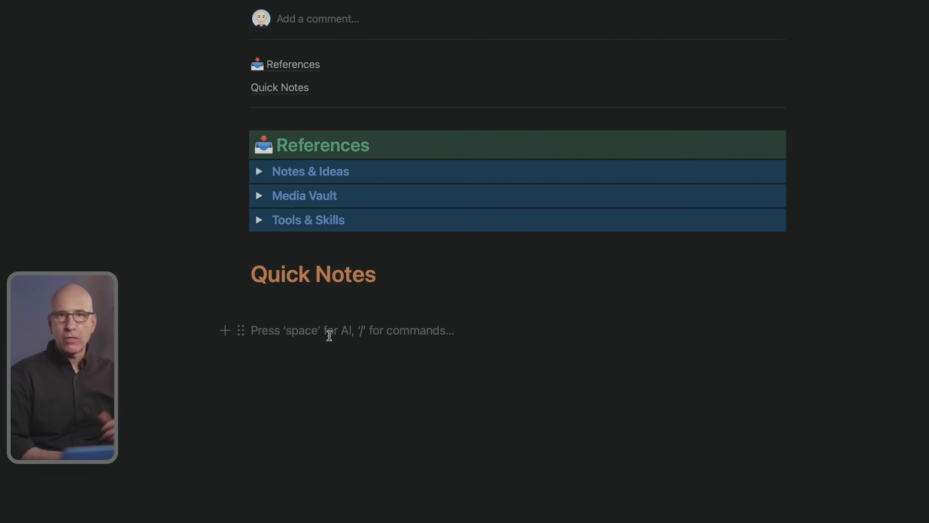
pyautogui.write('/ai')
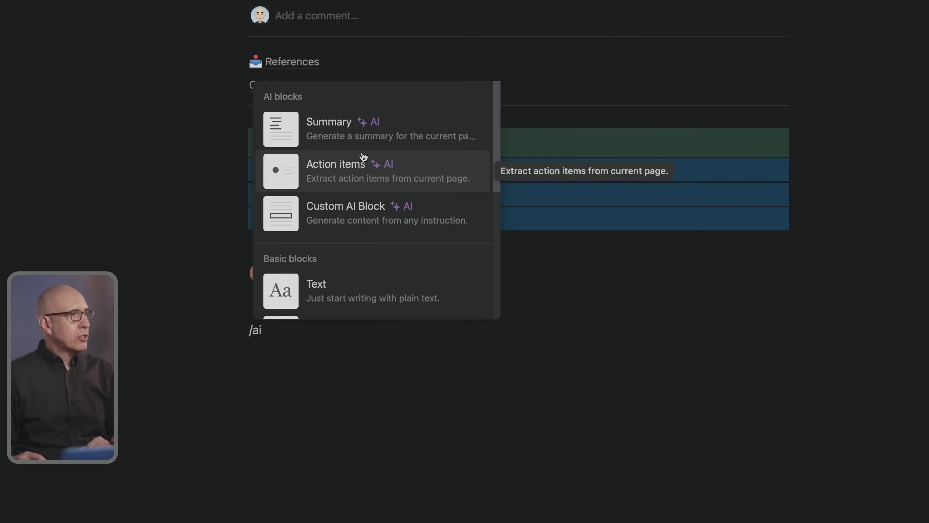
pyautogui.click(358, 137)
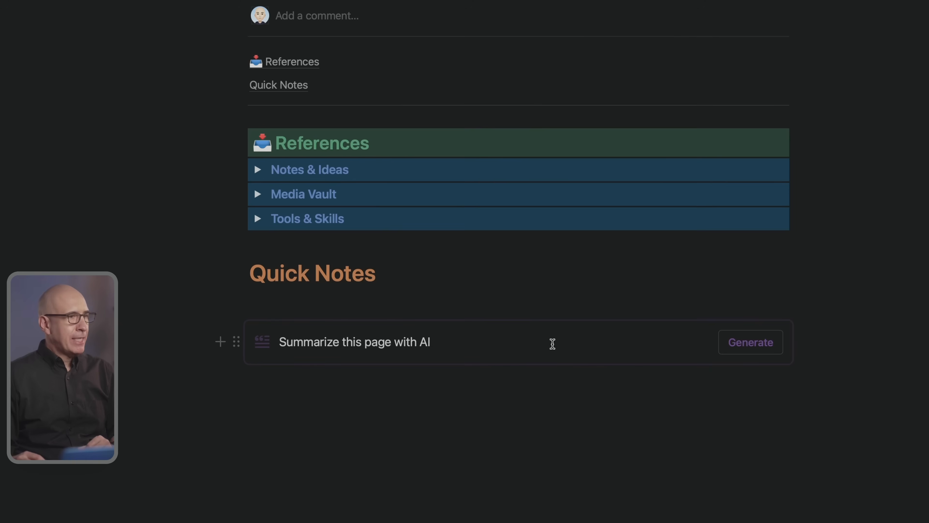
pyautogui.scroll(-1, 358, 408)
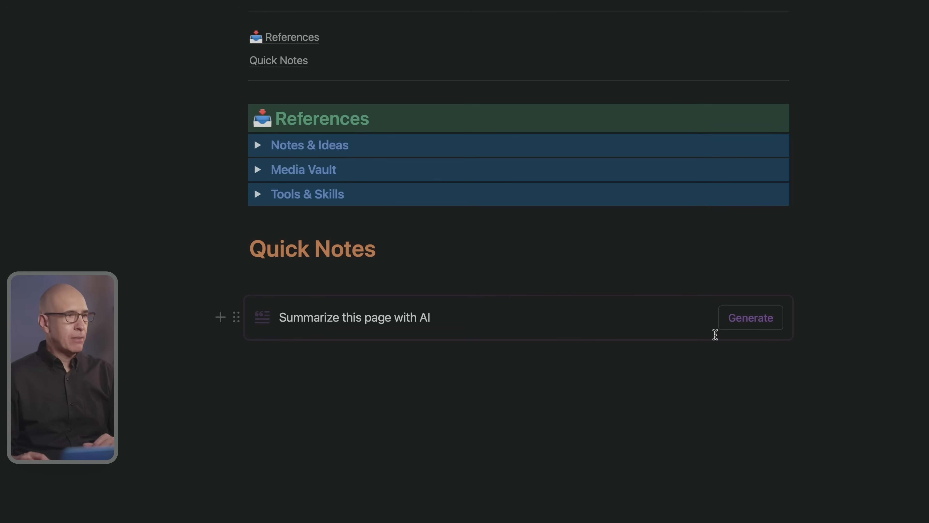
pyautogui.click(740, 325)
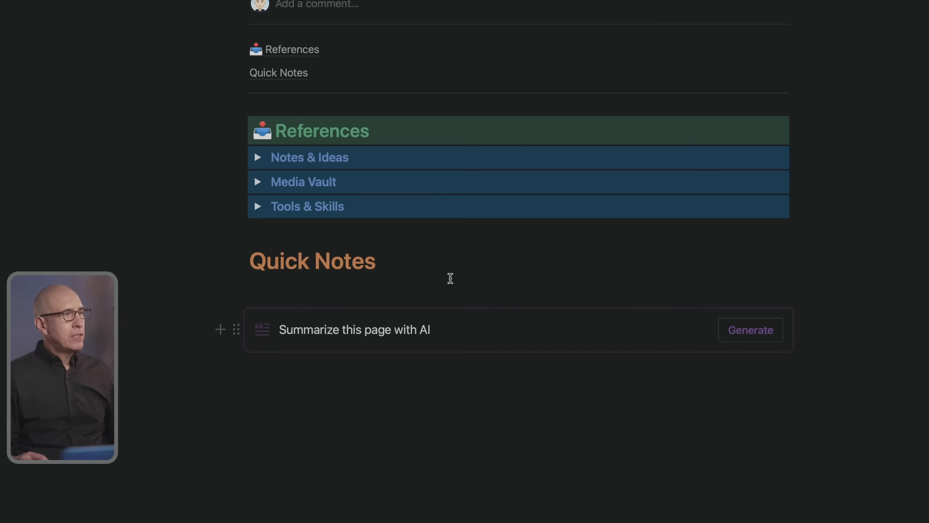
# - Return to the AB Knowledge Vault and open the Systems Thinking / System Design topic as a full page
pyautogui.click(446, 263)
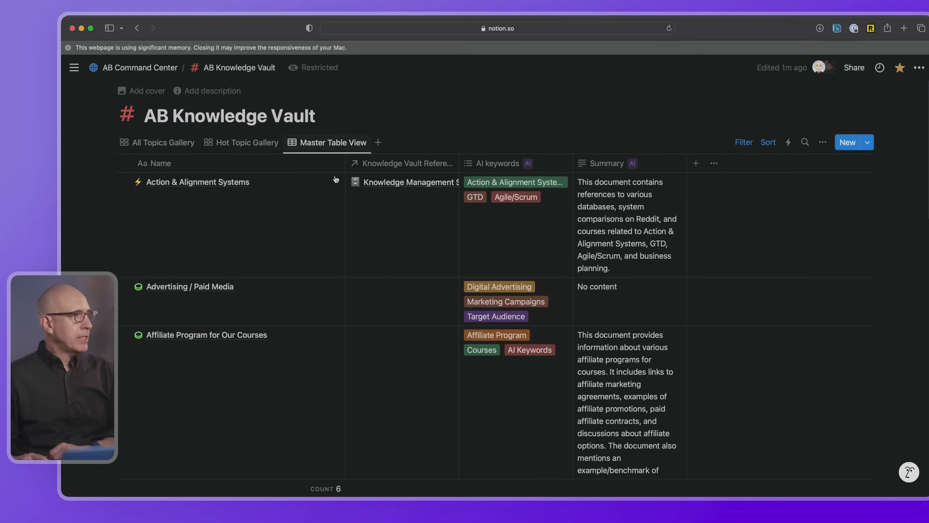
pyautogui.scroll(-6, 383, 255)
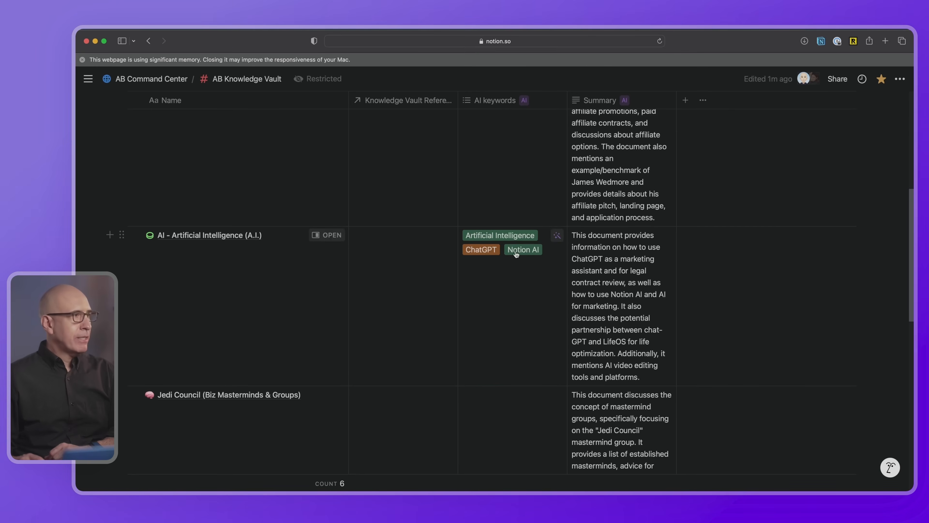
pyautogui.scroll(-1, 516, 254)
pyautogui.scroll(-10, 380, 259)
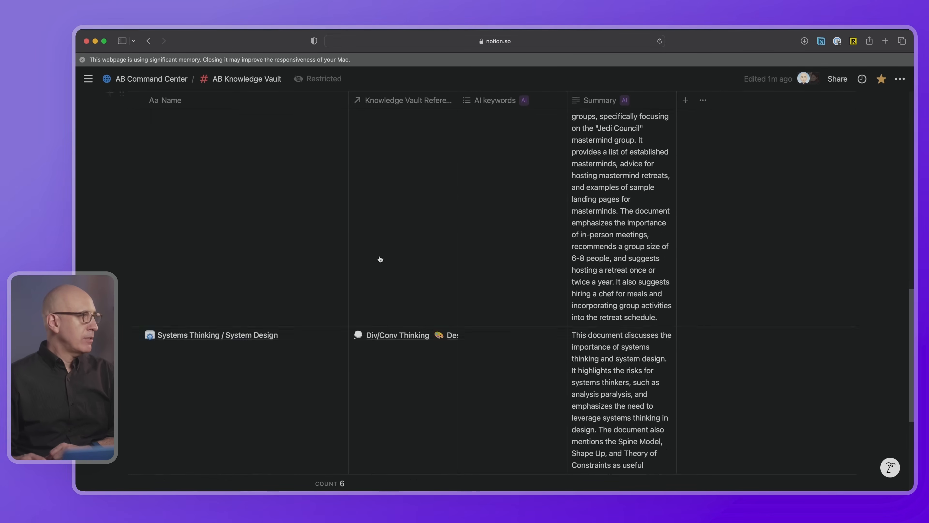
pyautogui.click(331, 284)
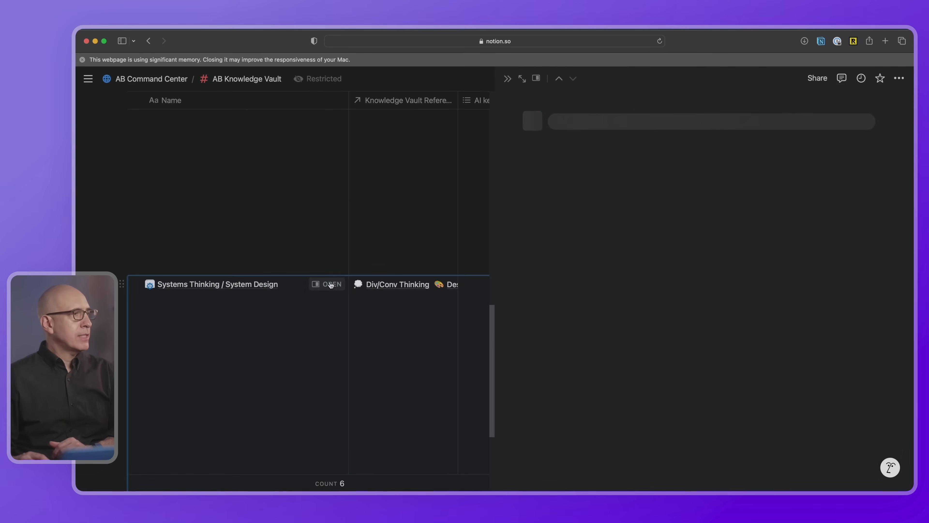
pyautogui.click(523, 79)
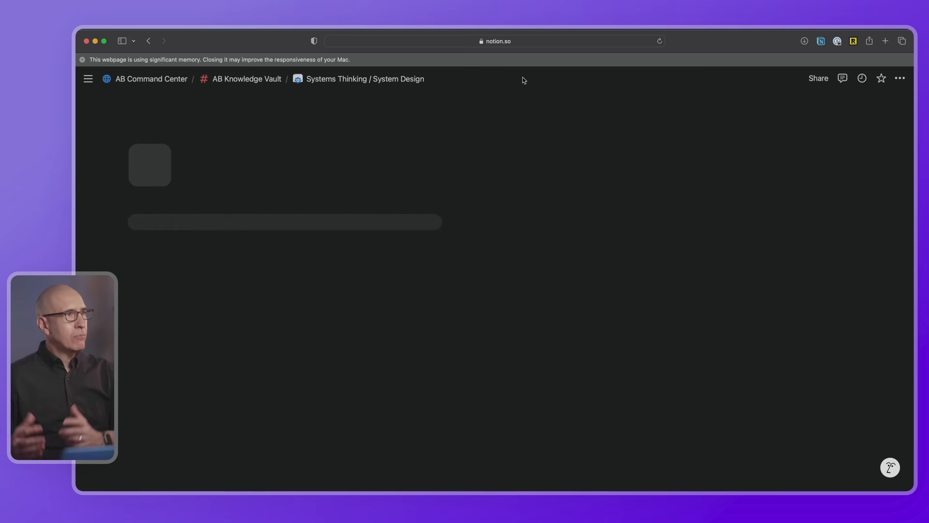
# - Add a new block below the page's table of contents, above References, and turn it into a divider
pyautogui.scroll(-3, 444, 283)
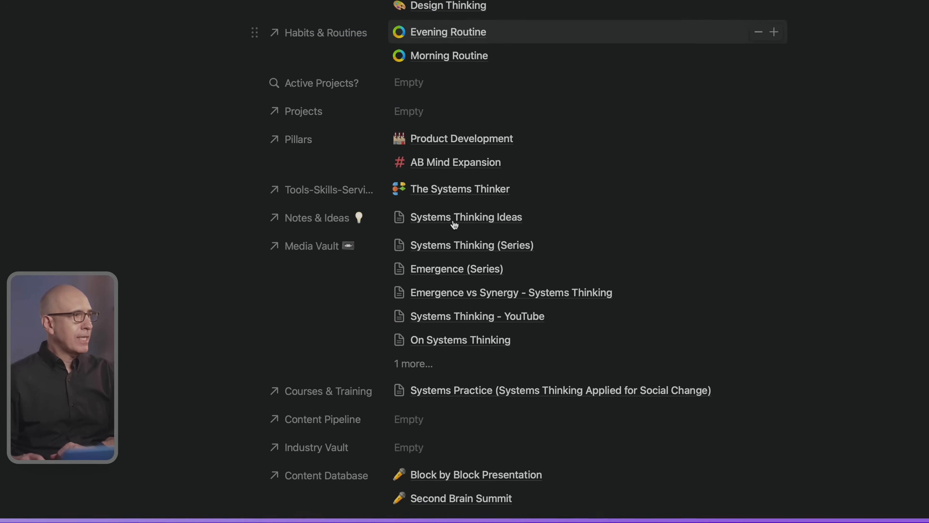
pyautogui.scroll(-12, 454, 224)
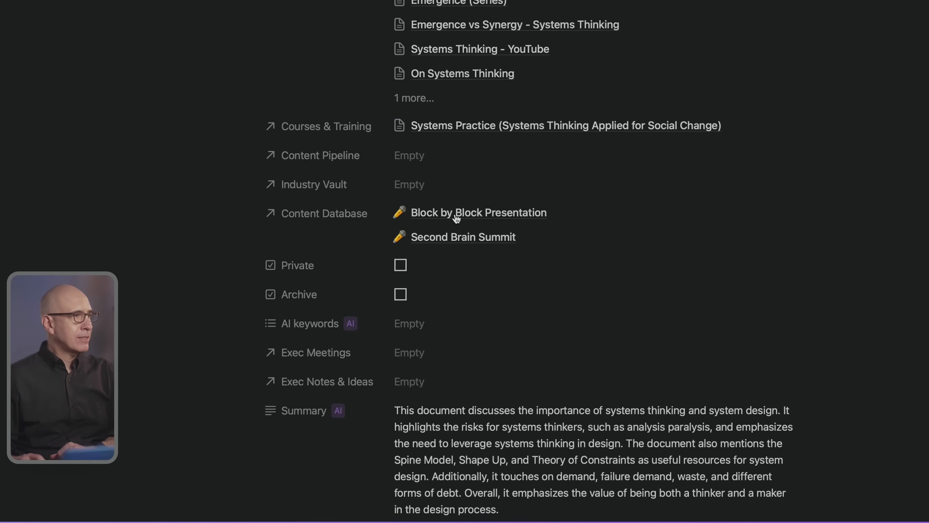
pyautogui.scroll(-15, 455, 214)
pyautogui.scroll(7, 454, 216)
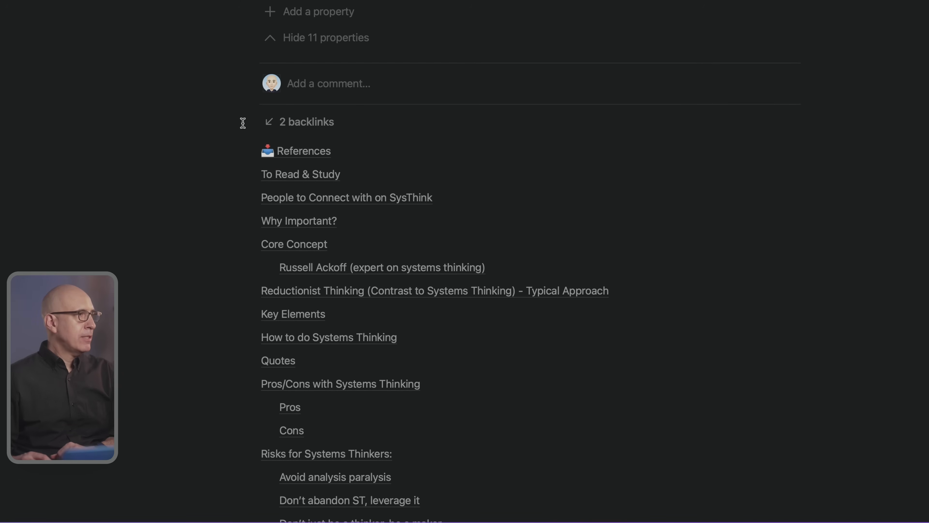
pyautogui.scroll(-10, 318, 156)
pyautogui.scroll(12, 317, 155)
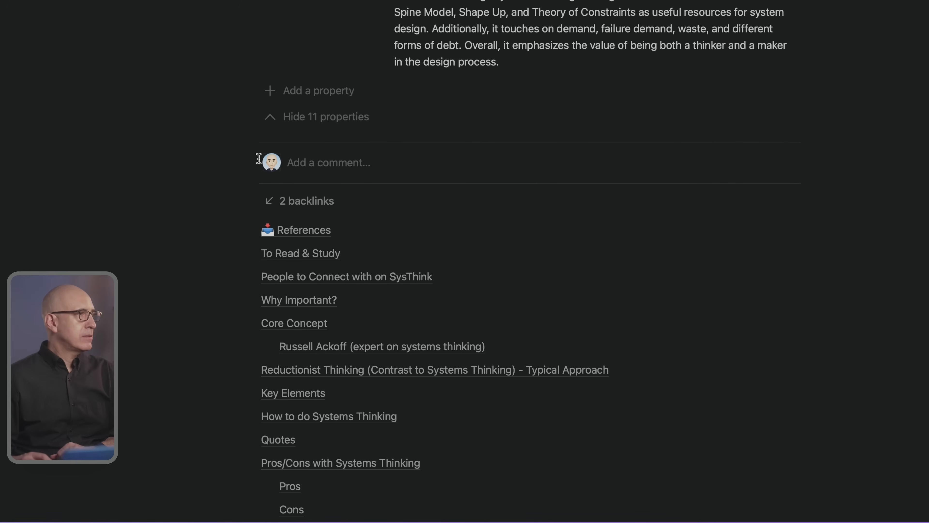
pyautogui.click(235, 230)
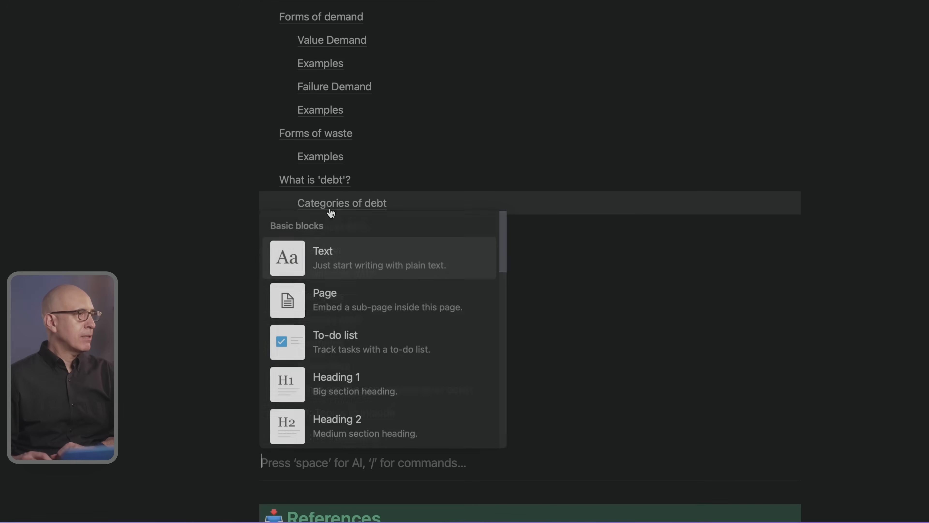
pyautogui.press('Escape')
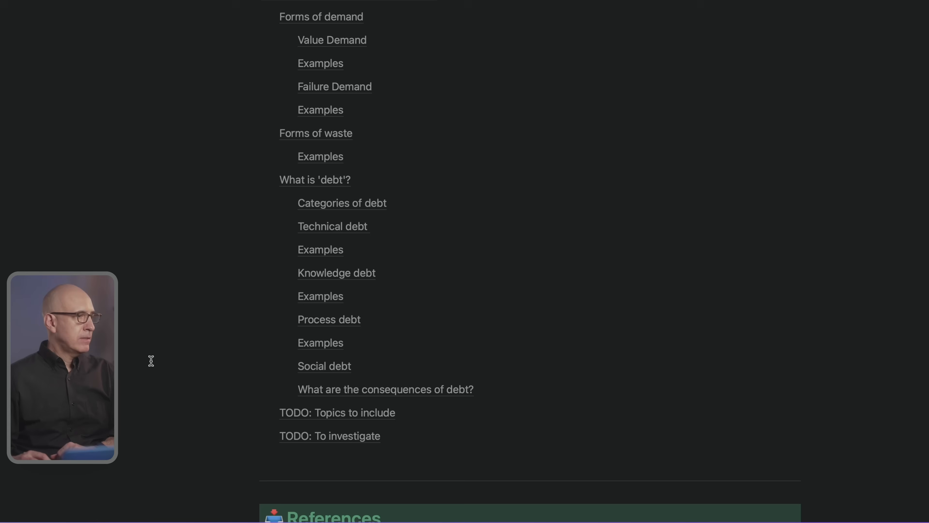
pyautogui.click(283, 460)
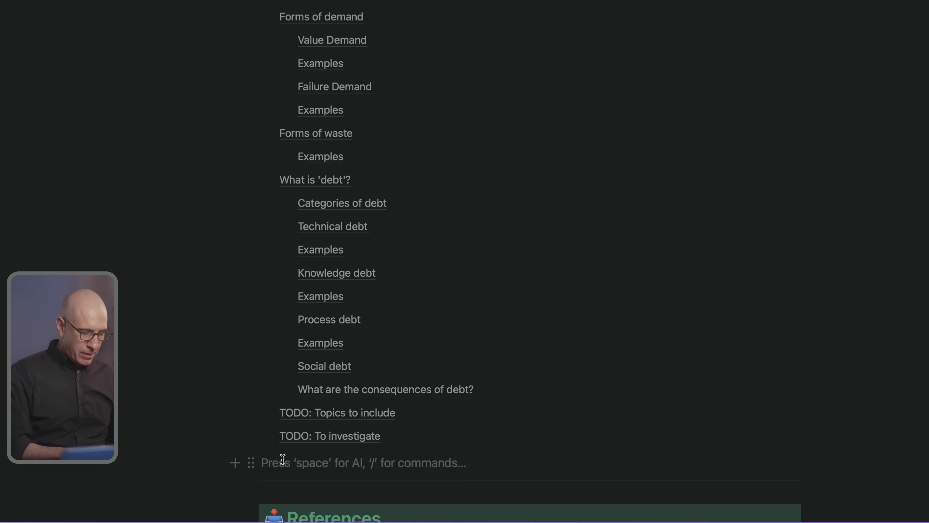
pyautogui.write('---')
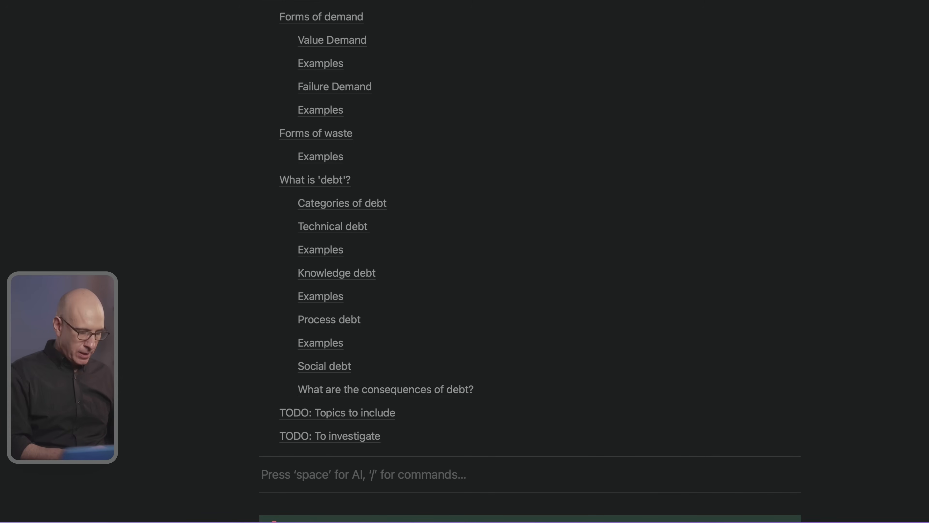
# - Insert an AI Summary block between the dividers below the table of contents and generate the page summary
pyautogui.write('/ai')
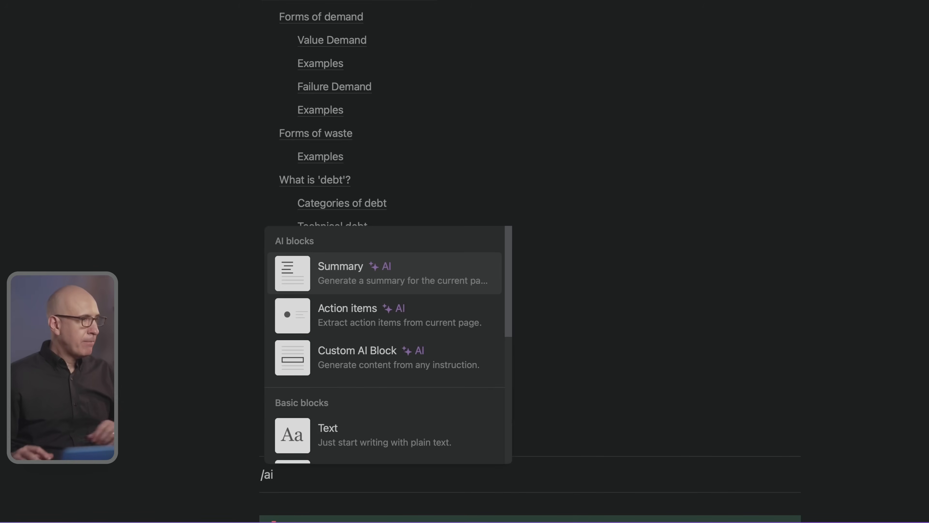
pyautogui.click(368, 285)
pyautogui.scroll(-12, 368, 285)
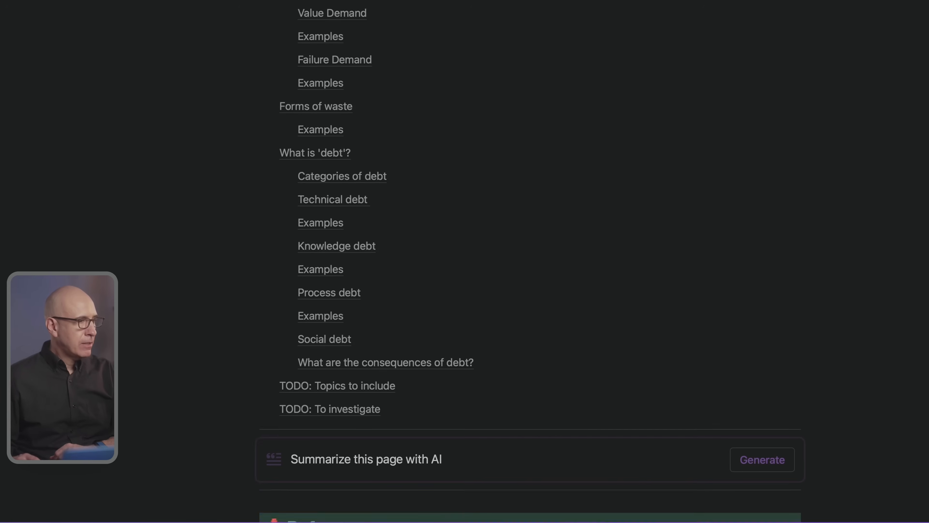
pyautogui.scroll(-20, 824, 308)
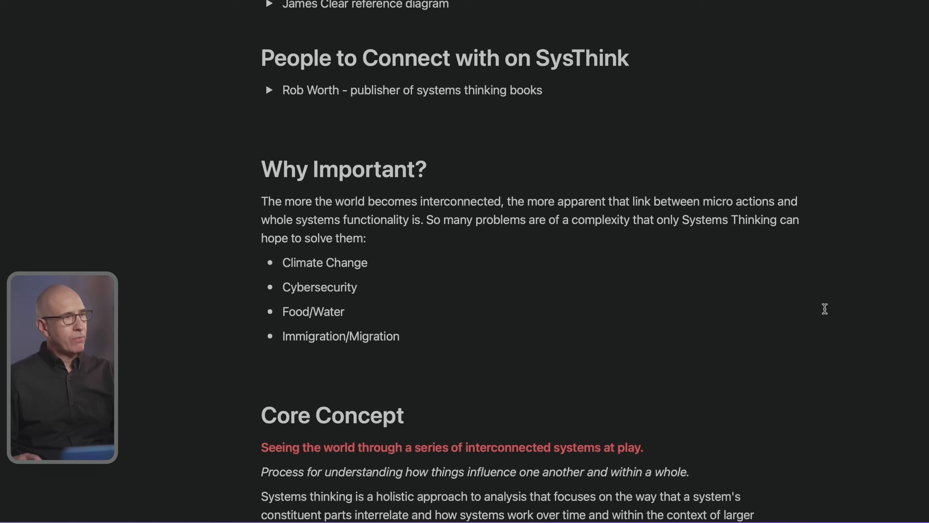
pyautogui.scroll(-20, 825, 309)
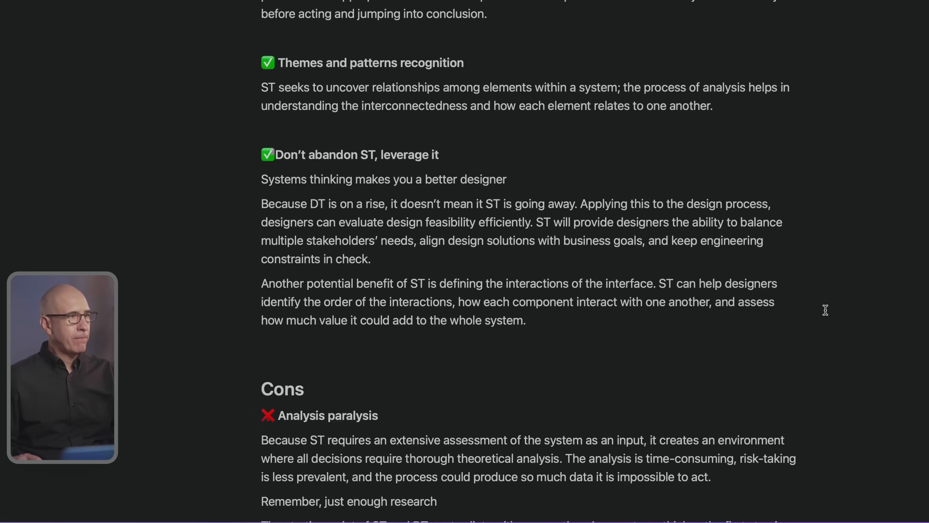
pyautogui.scroll(20, 825, 291)
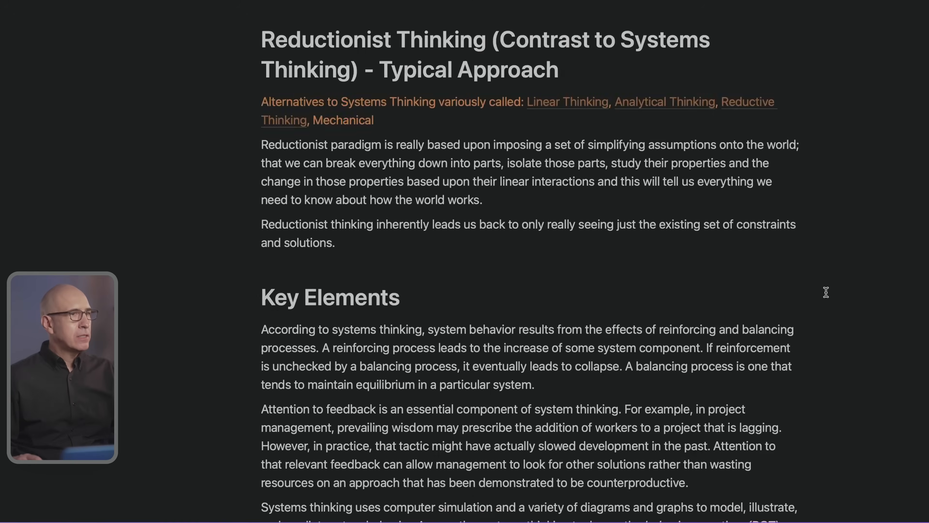
pyautogui.scroll(-5, 825, 292)
pyautogui.scroll(-20, 826, 292)
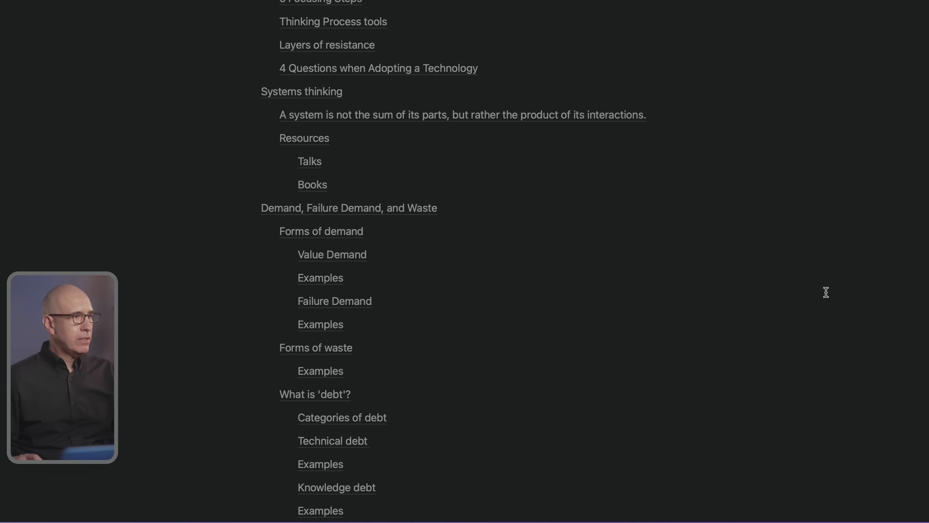
pyautogui.click(774, 236)
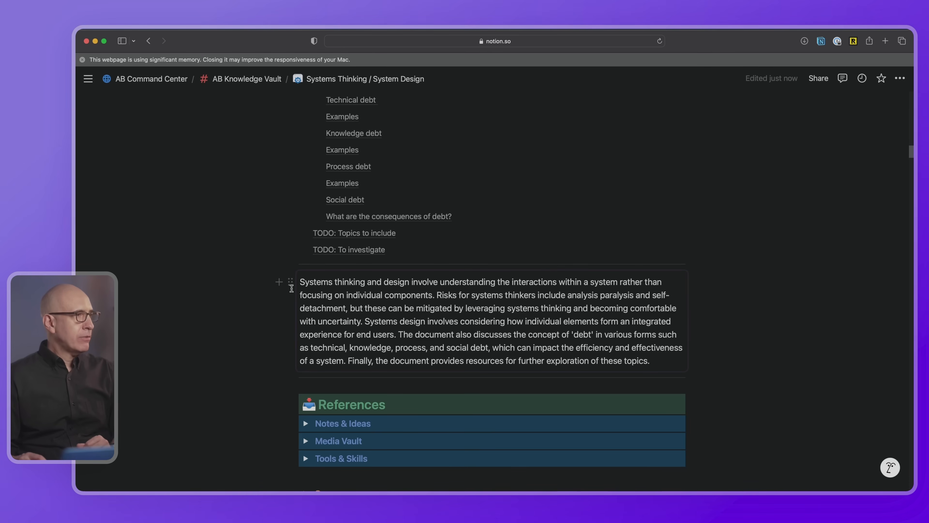
# - Add an AI Action items block directly below the generated summary and generate its list of action items
pyautogui.click(290, 281)
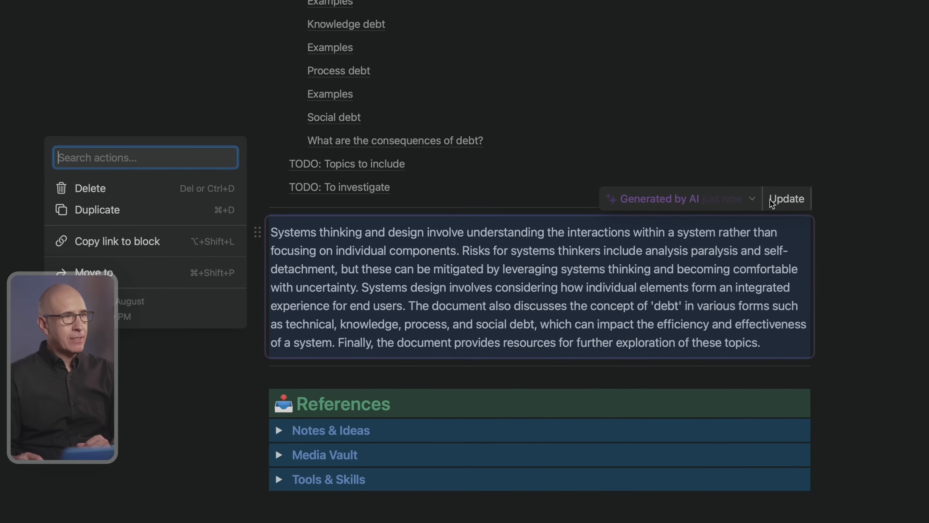
pyautogui.click(769, 199)
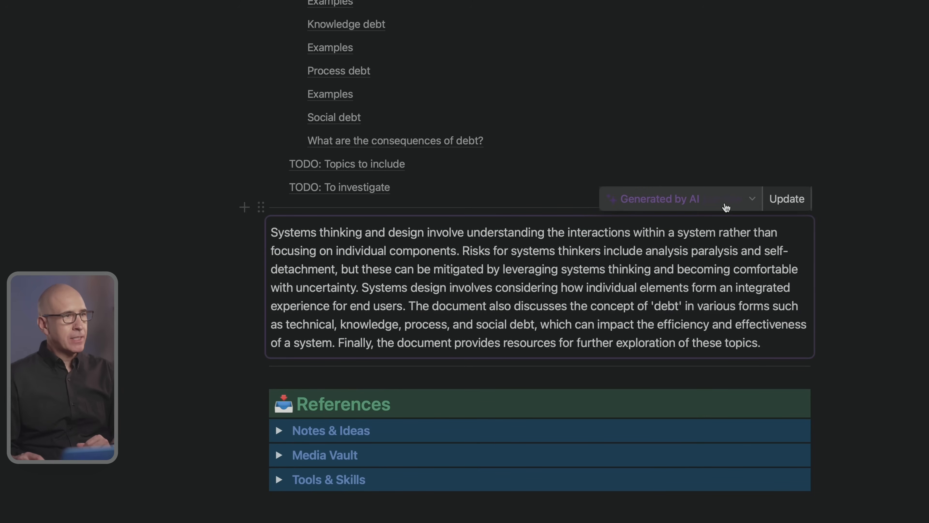
pyautogui.scroll(-2, 844, 230)
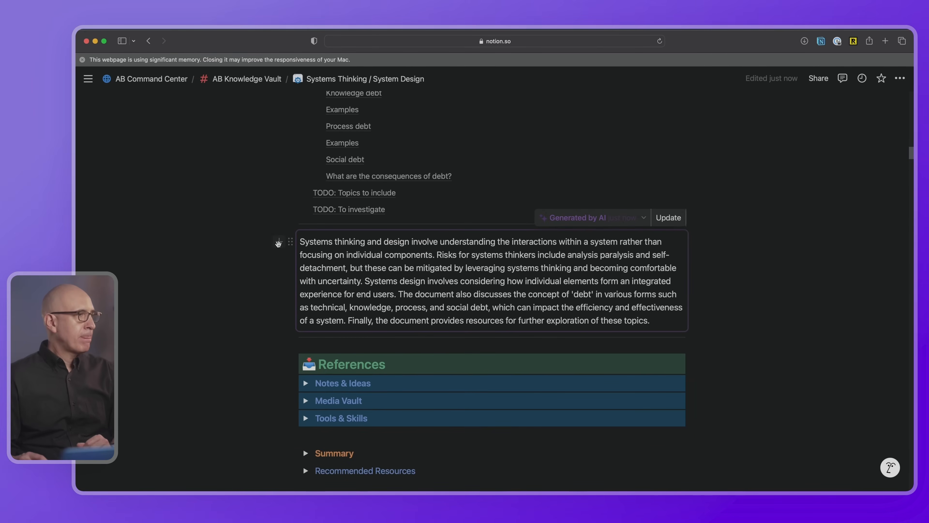
pyautogui.click(278, 241)
pyautogui.write('ai')
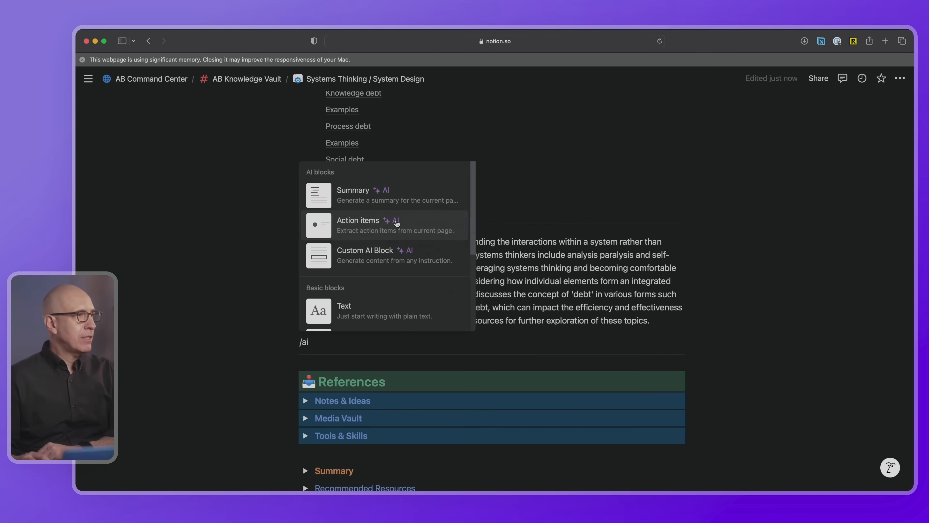
pyautogui.click(396, 223)
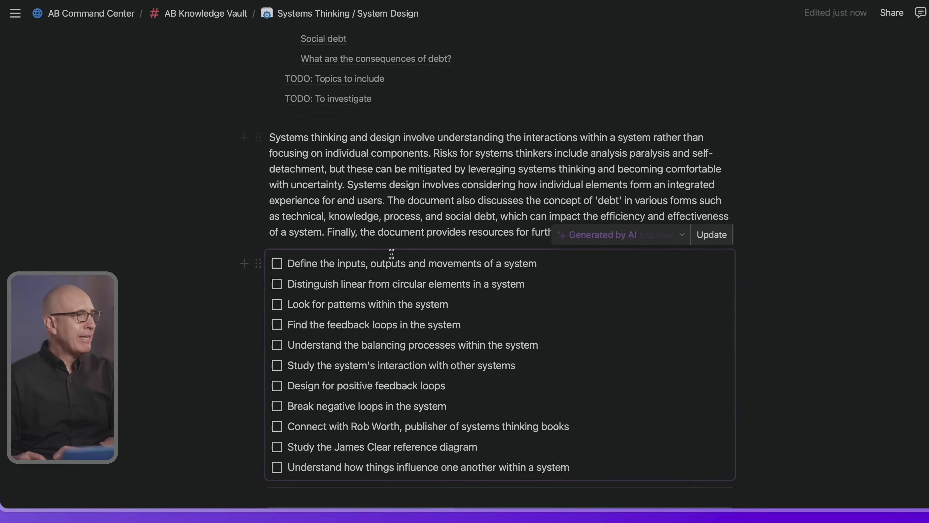
# - Try to move all the generated action items out of their AI block into a separate column beside it
pyautogui.moveTo(228, 279); pyautogui.dragTo(328, 296)
pyautogui.moveTo(286, 259); pyautogui.dragTo(315, 472)
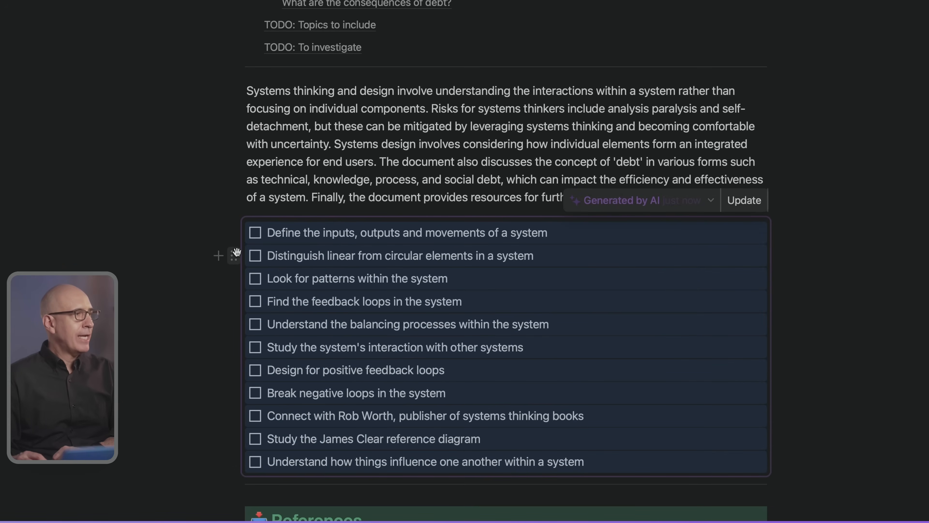
pyautogui.moveTo(235, 256); pyautogui.dragTo(277, 298)
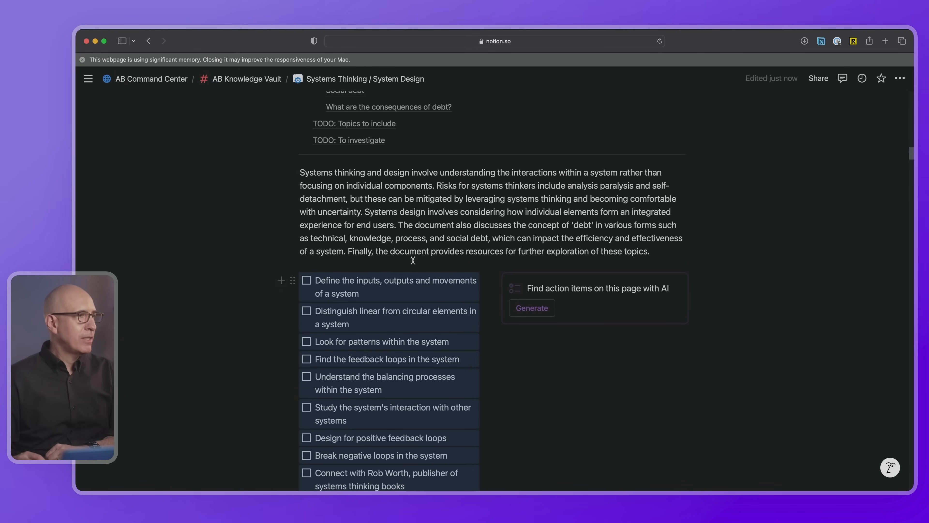
pyautogui.press('super+z')
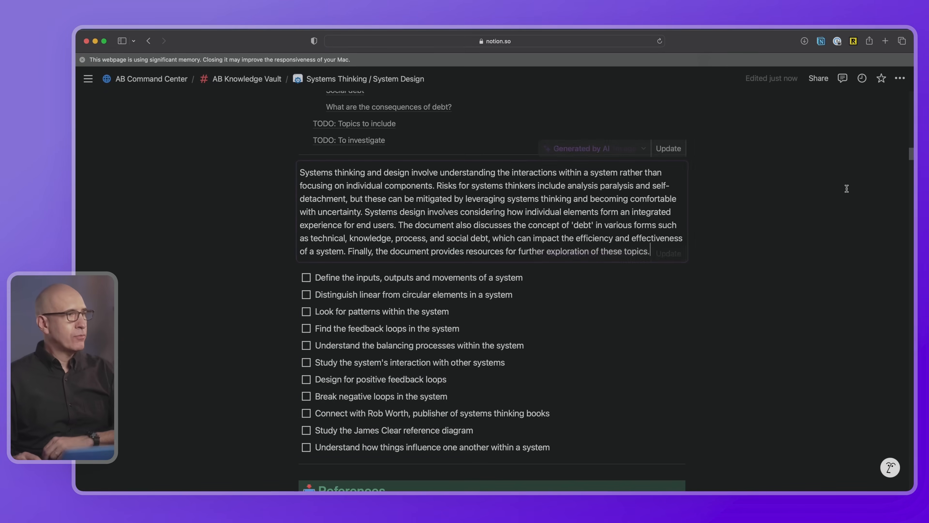
# - Insert a Custom AI Block below the action items, above References, and look at its suggested prompts without generating anything
pyautogui.scroll(-3, 822, 200)
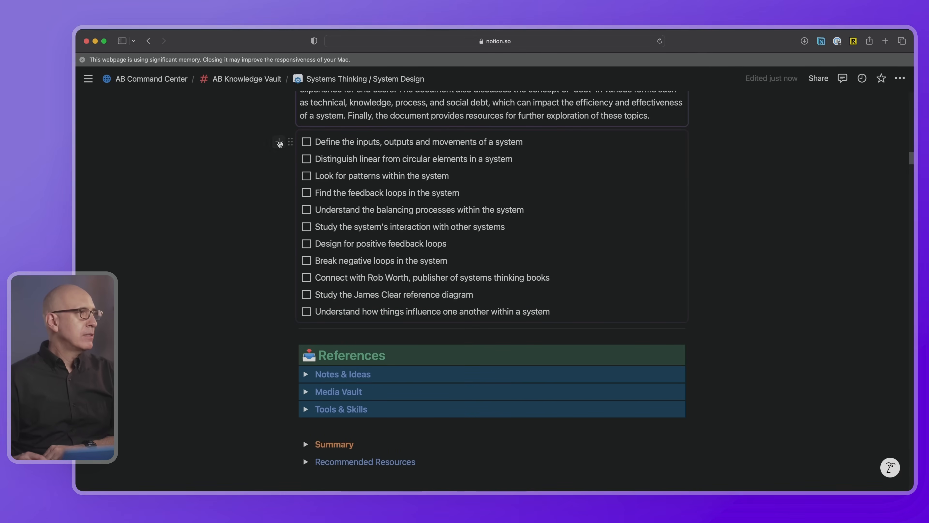
pyautogui.click(280, 142)
pyautogui.write('/a')
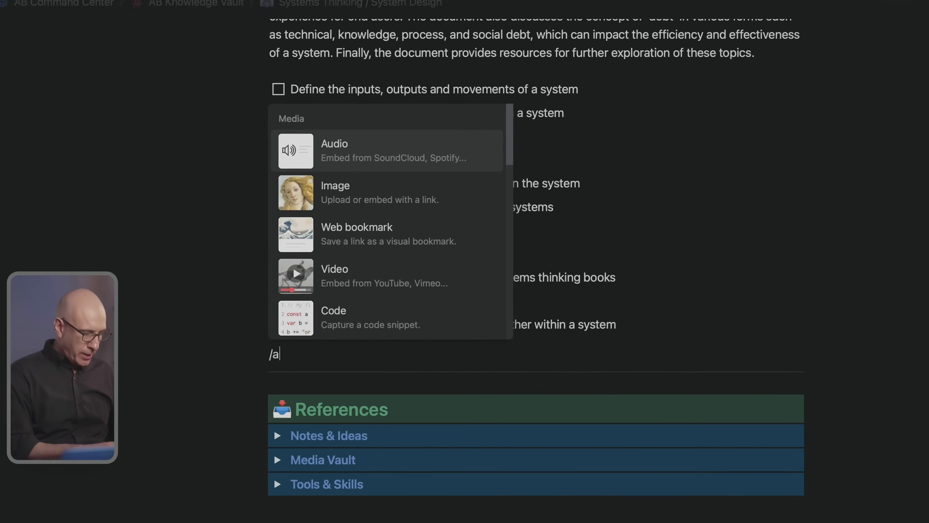
pyautogui.write('i')
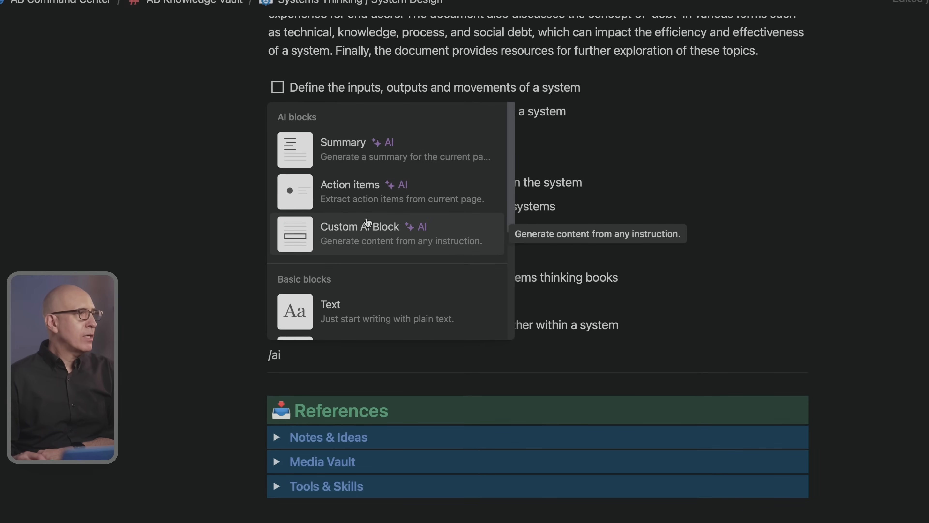
pyautogui.click(387, 236)
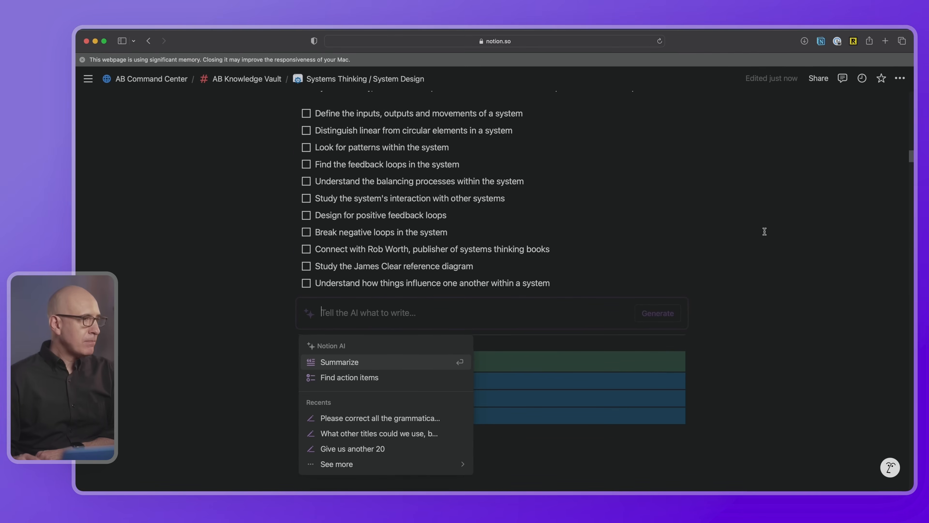
pyautogui.click(760, 231)
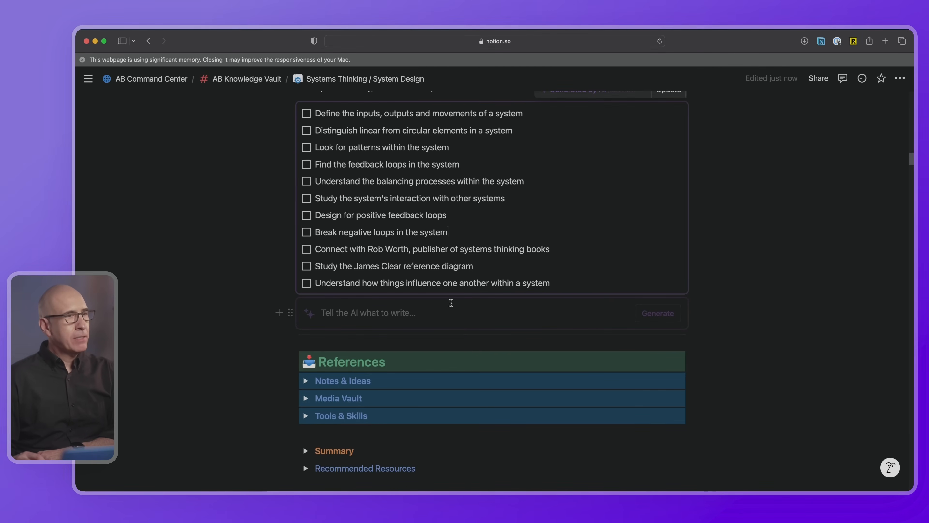
pyautogui.click(367, 310)
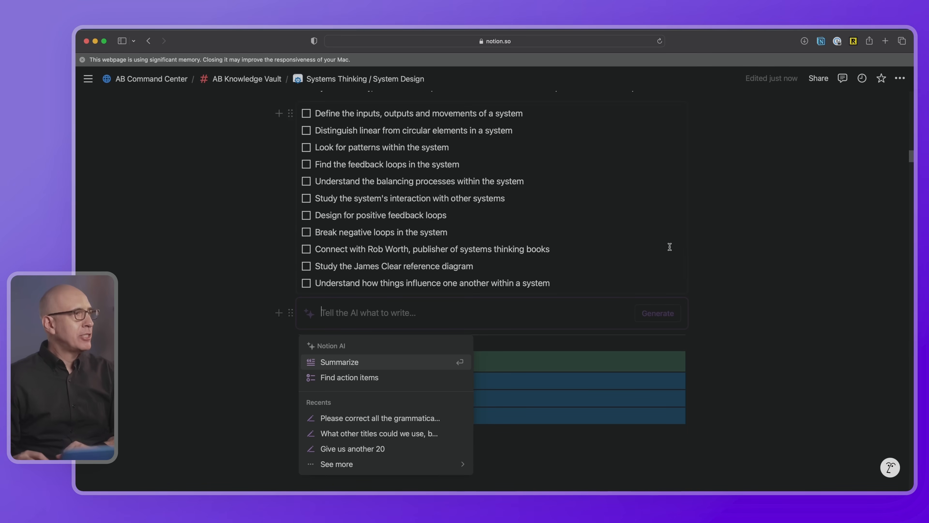
pyautogui.click(780, 198)
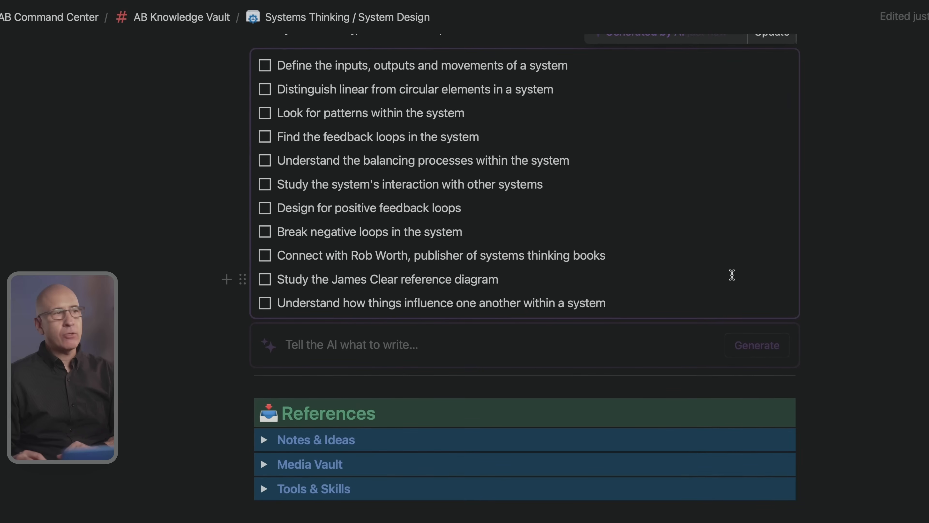
# - Review the AI summary, action items and custom block against the contents of the Systems Thinking / System Design page
pyautogui.scroll(4, 749, 271)
pyautogui.scroll(-5, 715, 215)
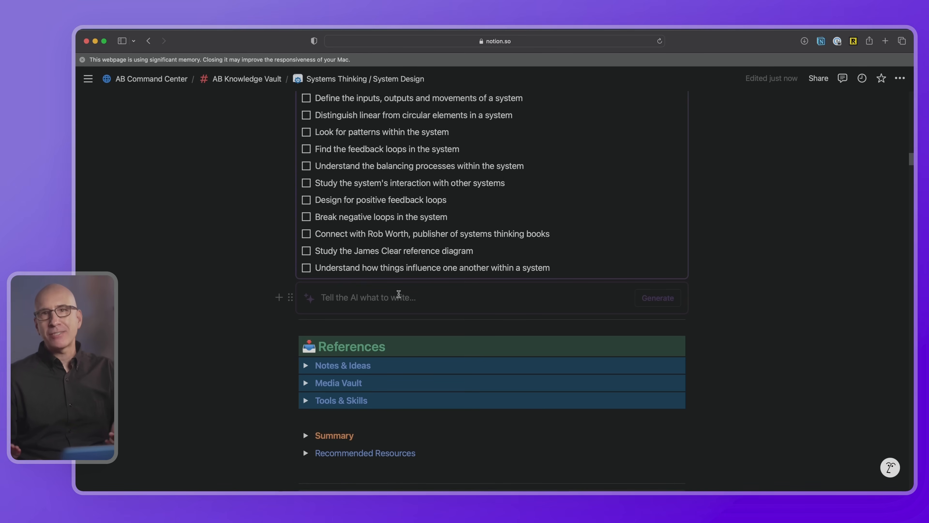
pyautogui.scroll(5, 402, 292)
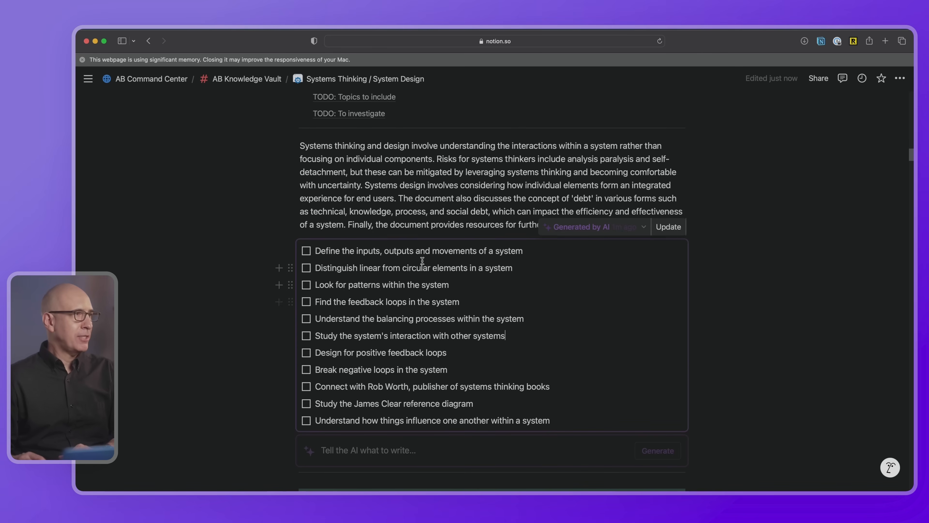
pyautogui.scroll(-20, 716, 282)
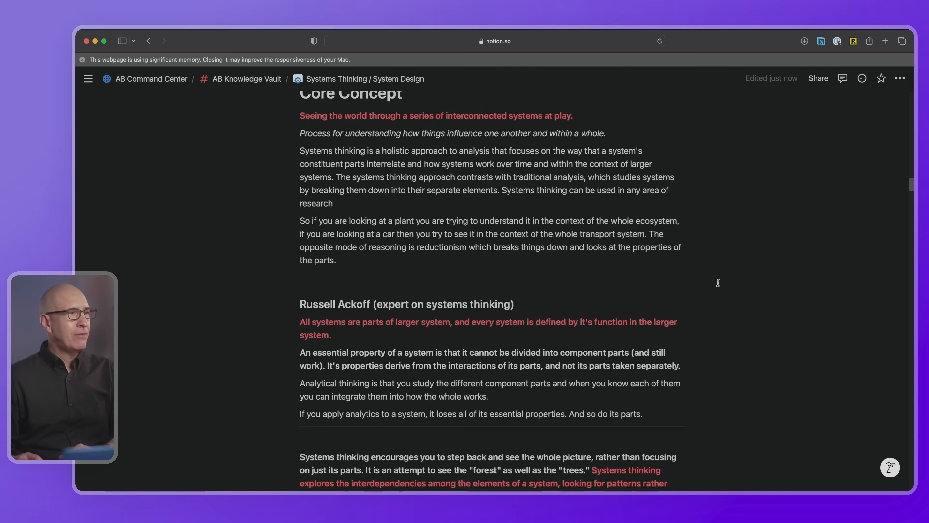
pyautogui.scroll(20, 717, 283)
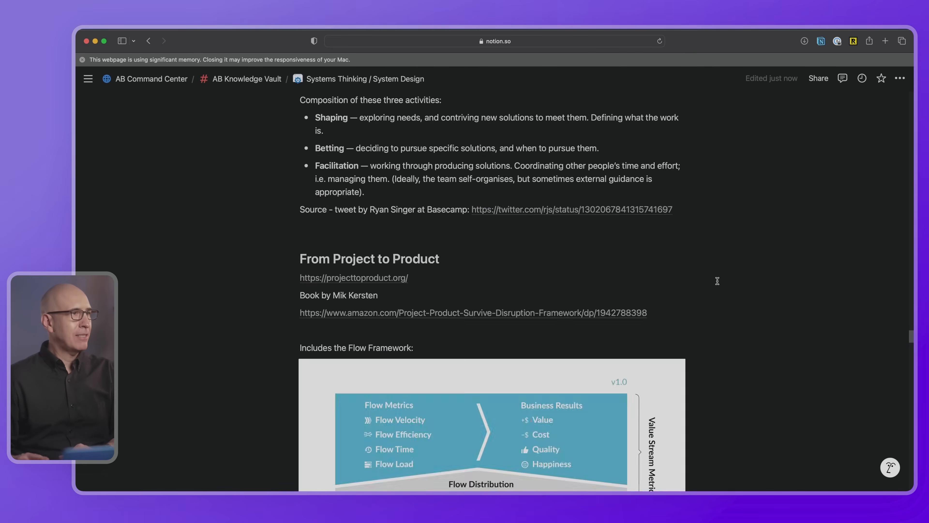
pyautogui.scroll(15, 716, 278)
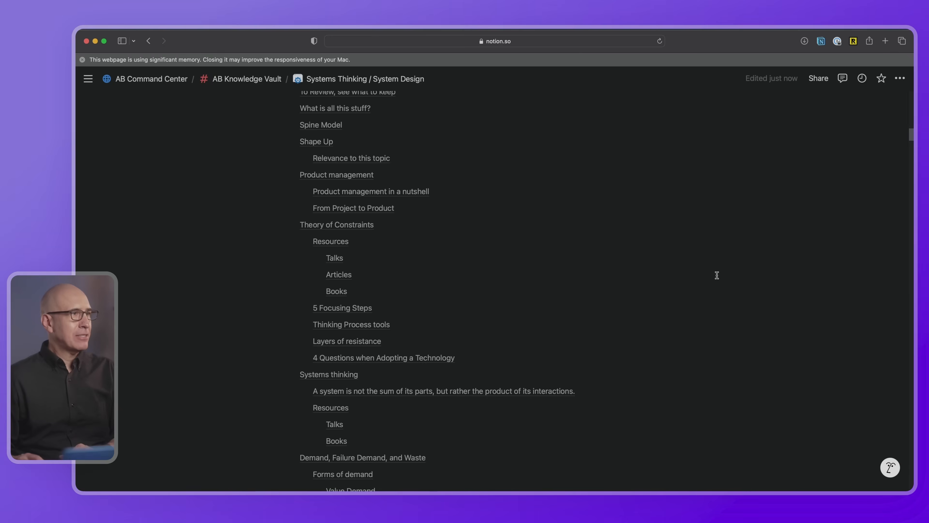
pyautogui.scroll(-6, 716, 276)
pyautogui.scroll(-6, 717, 275)
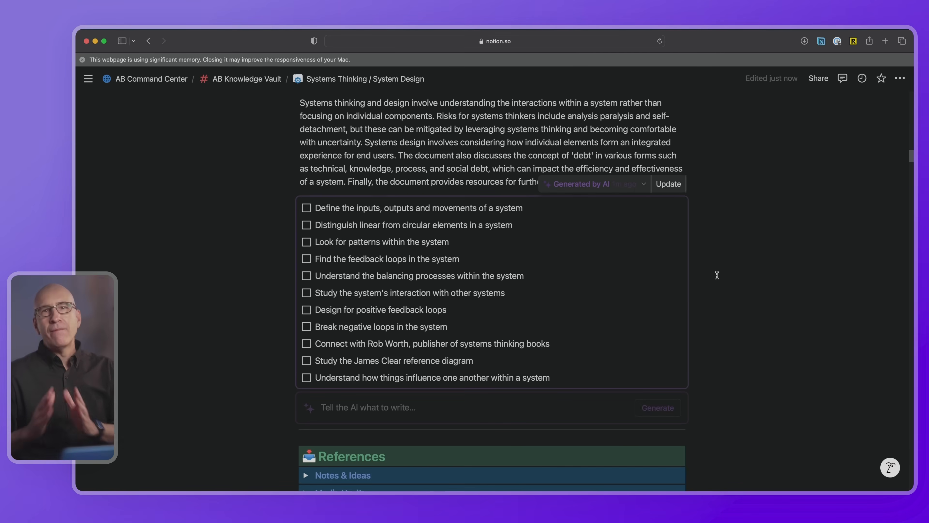